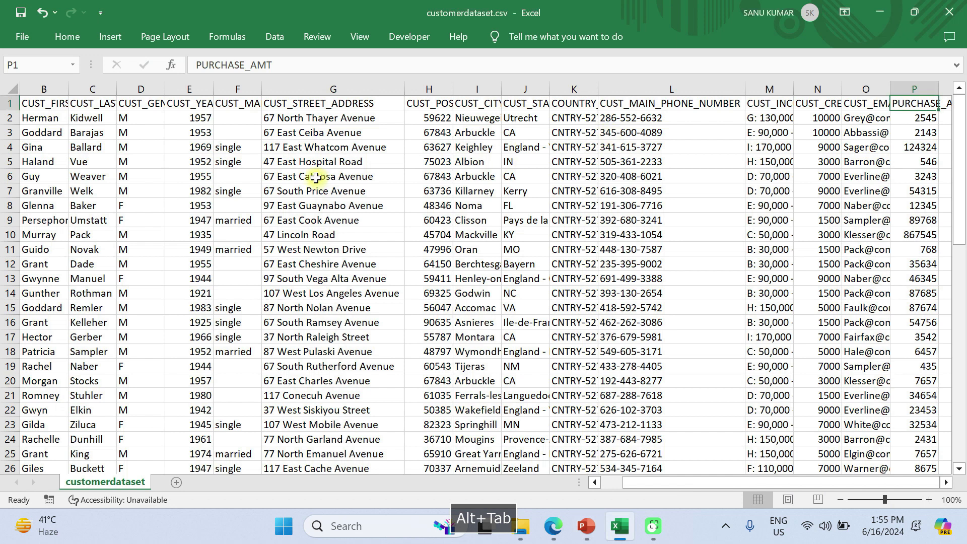
Step: Fit the CUST_FIRST_NAME column to its contents and review the customer dataset's columns from CUST_CODE through PURCHASE_AMT
double_click(67, 88)
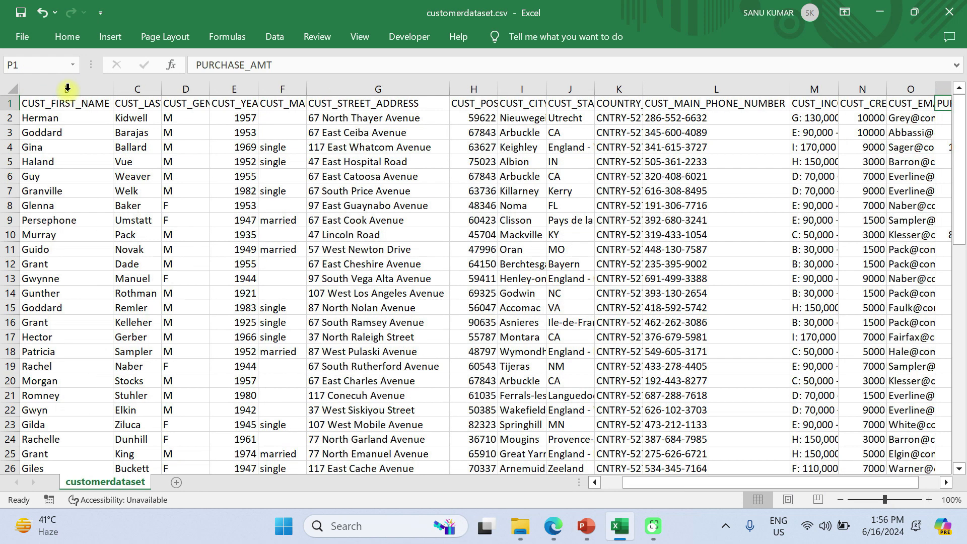
click(70, 117)
key(ctrl+Left)
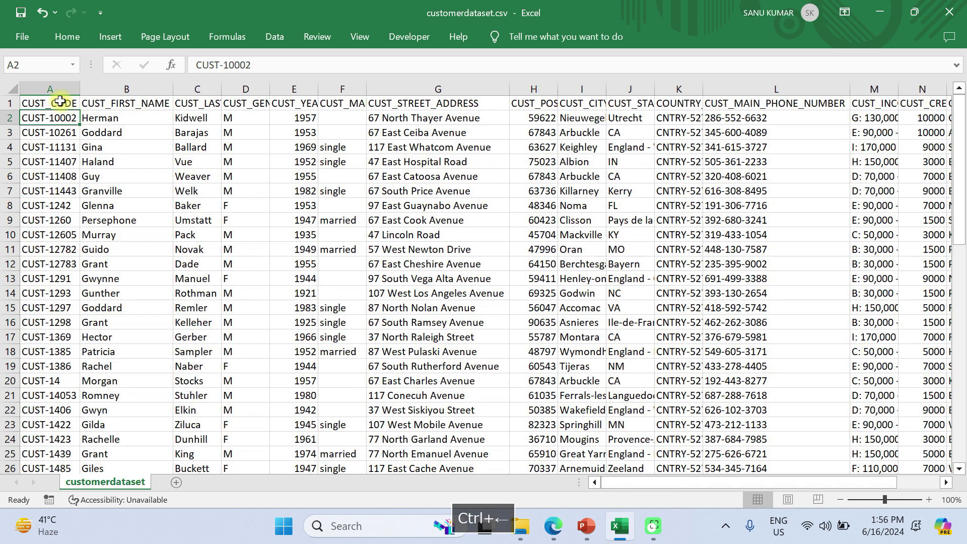
click(55, 102)
click(127, 89)
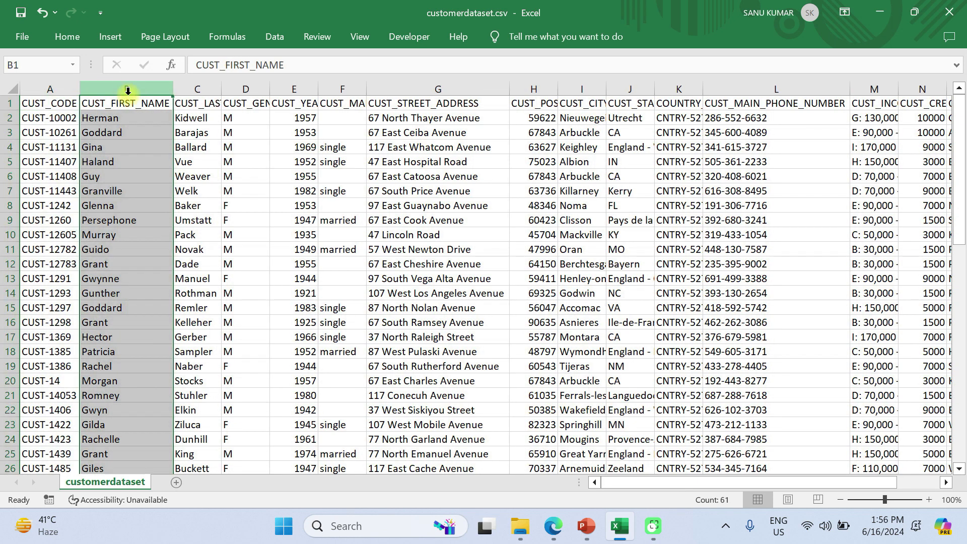
click(191, 90)
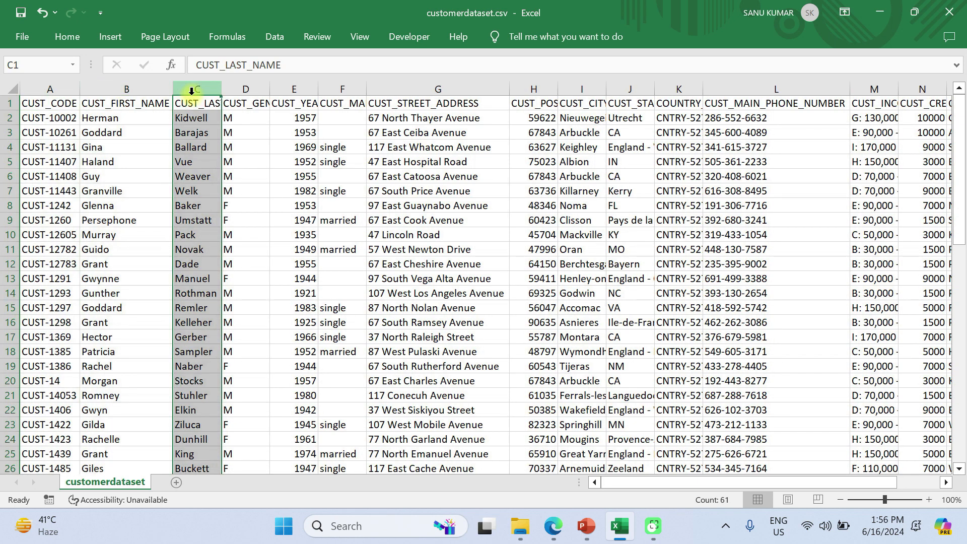
click(439, 101)
key(ctrl+Right)
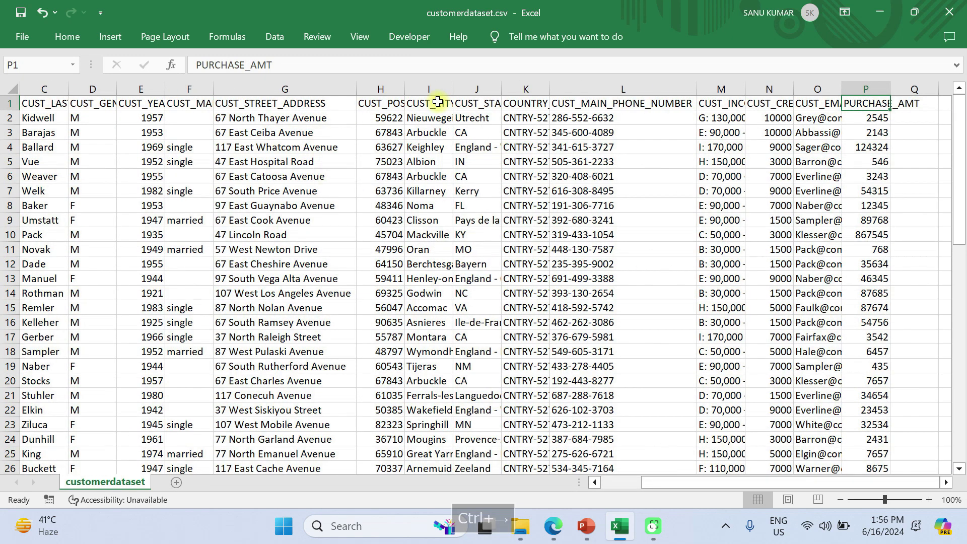
scroll(439, 244, left, 5)
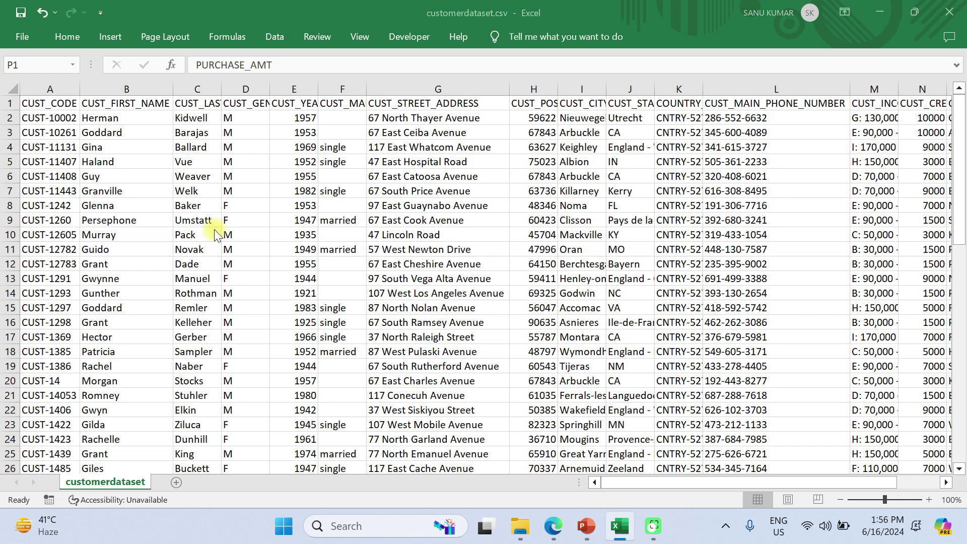
Step: Switch to Azure Data Factory and start a new linked service using the current Snowflake connector, not the Legacy one
key(alt+Tab)
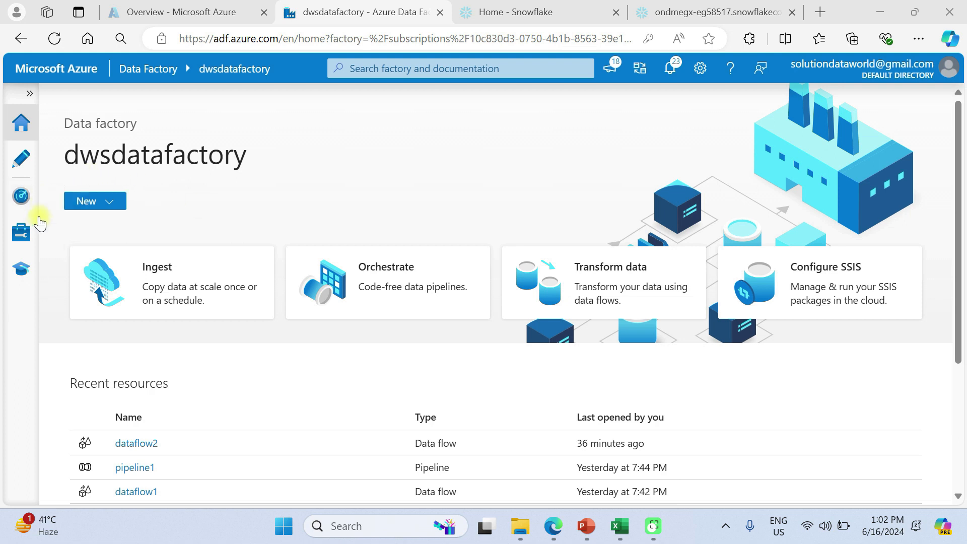
click(22, 233)
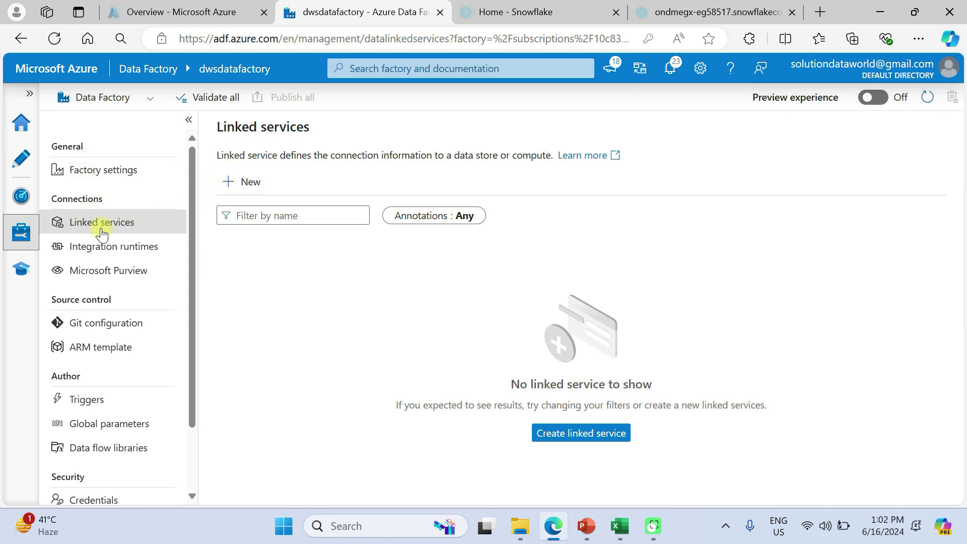
click(76, 221)
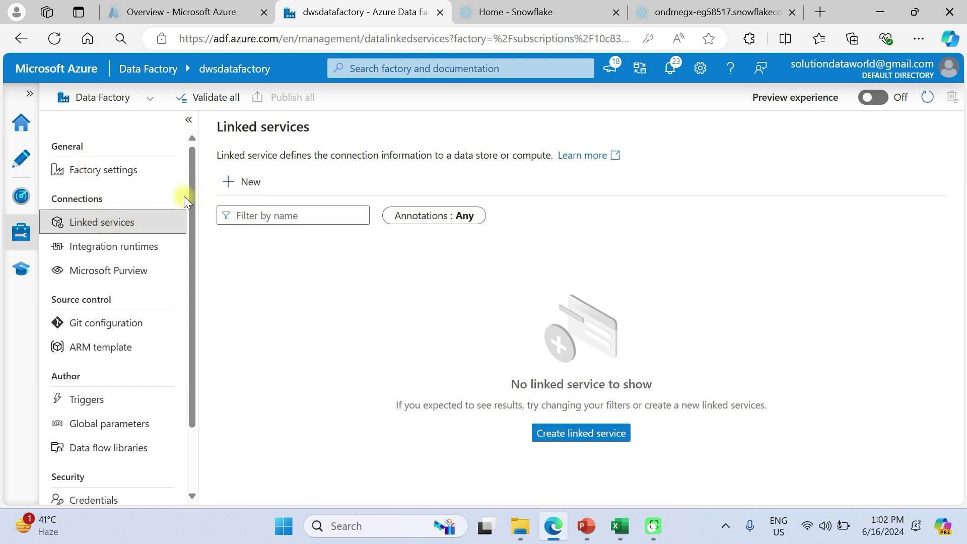
click(235, 183)
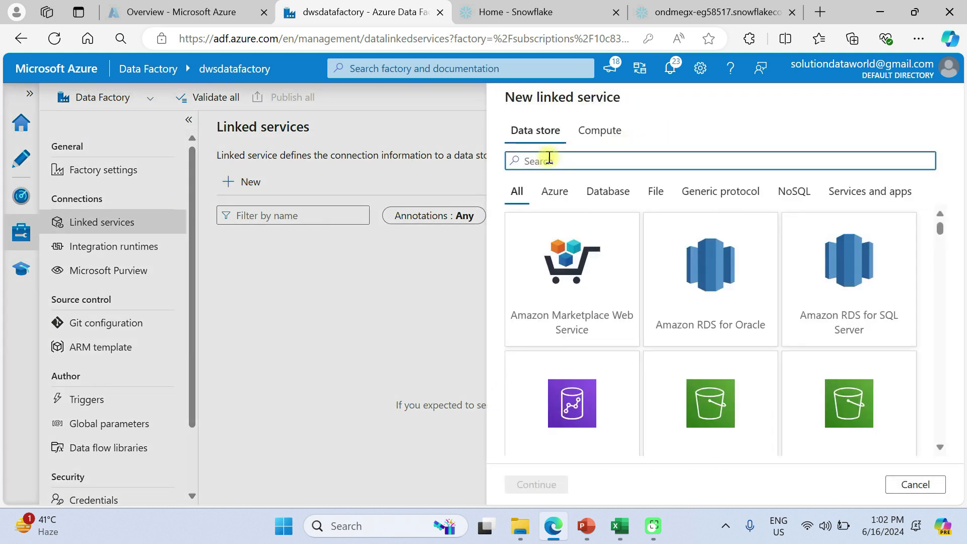
text(snow)
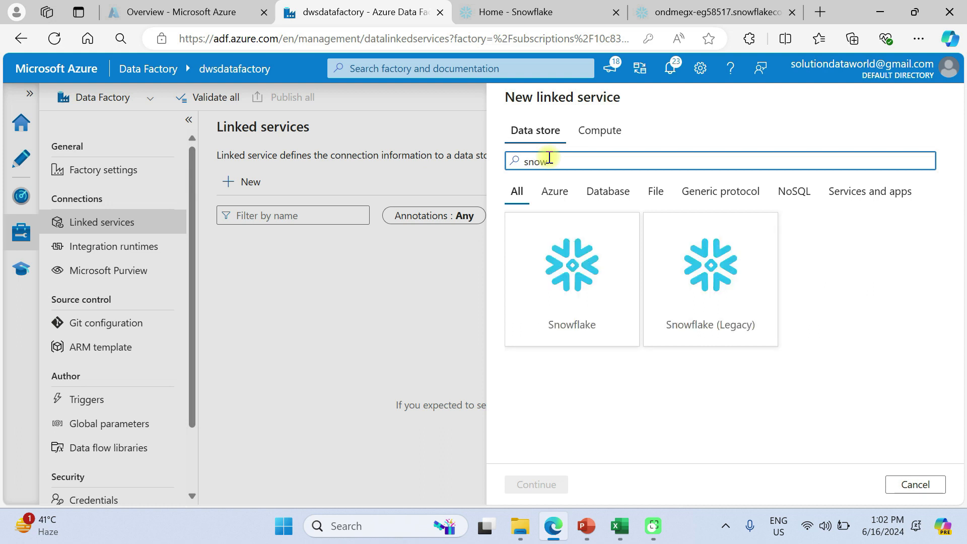
click(553, 232)
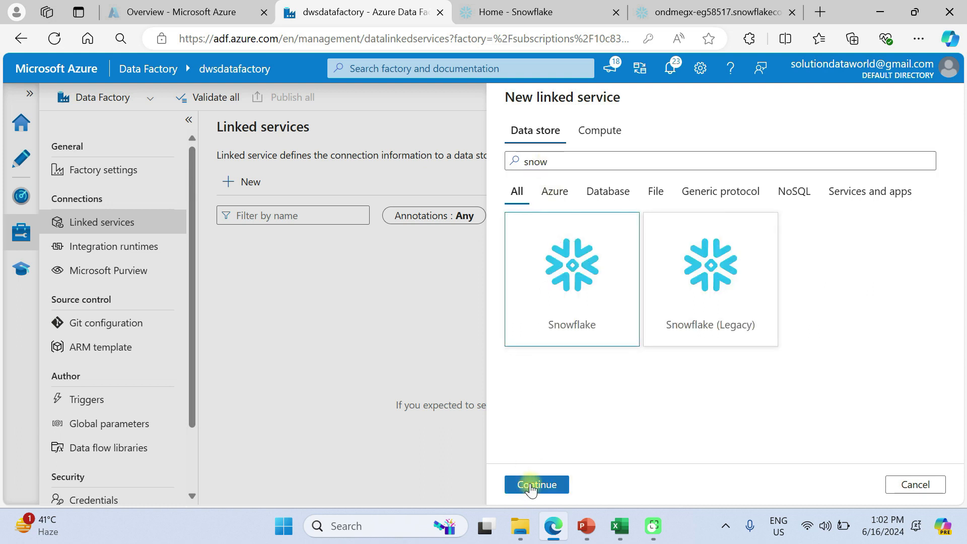
click(530, 486)
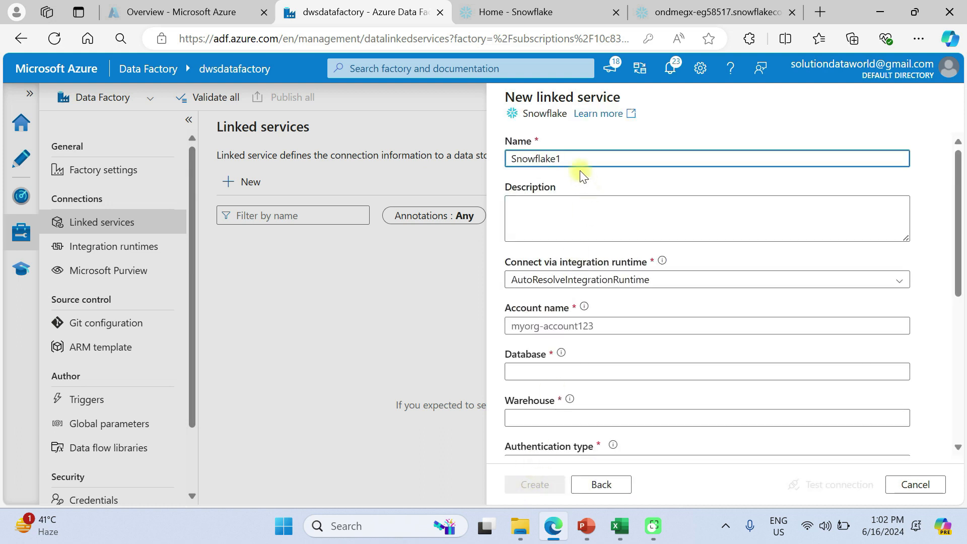
Step: Name the new linked service ls_snowflake and keep AutoResolveIntegrationRuntime as its integration runtime
double_click(565, 154)
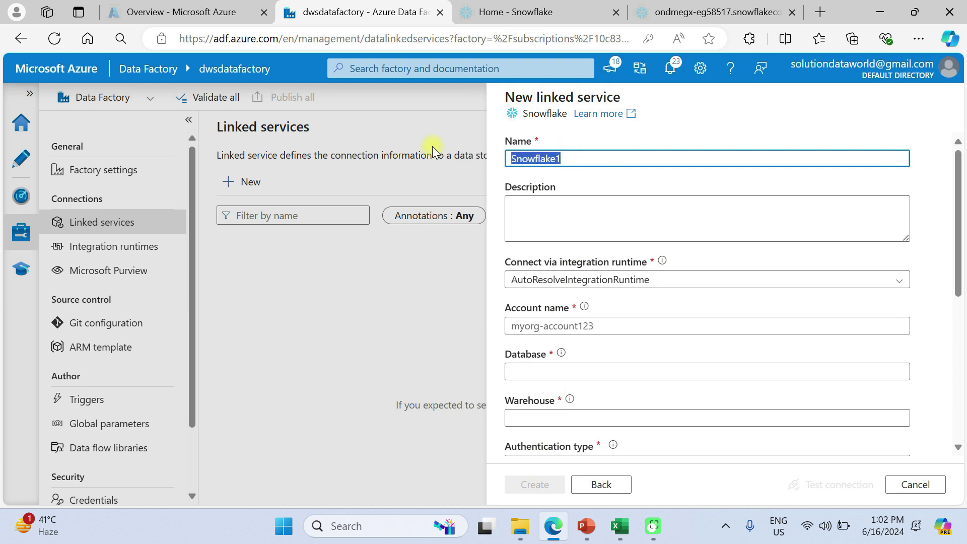
text(ls_snow)
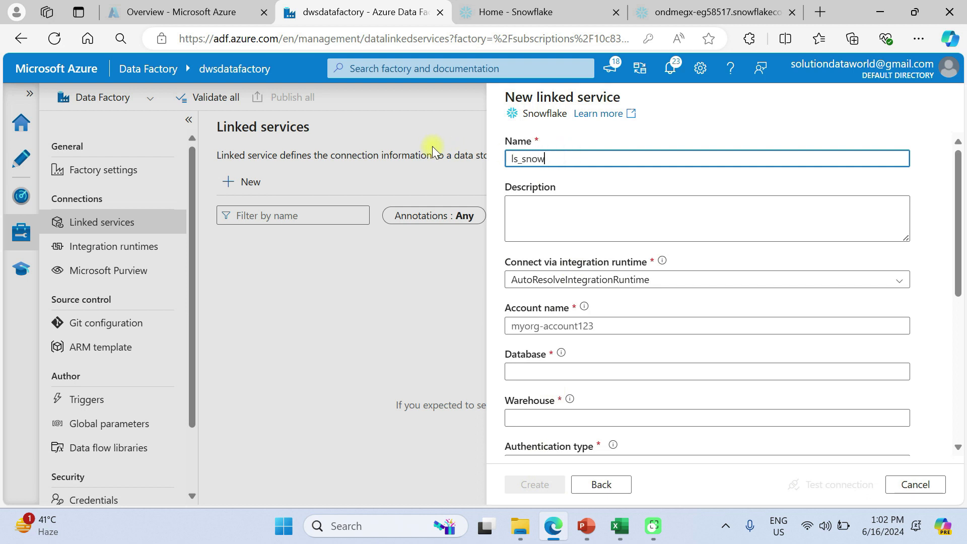
text(flake)
key(BackSpace)
key(BackSpace)
key(BackSpace)
text(ake)
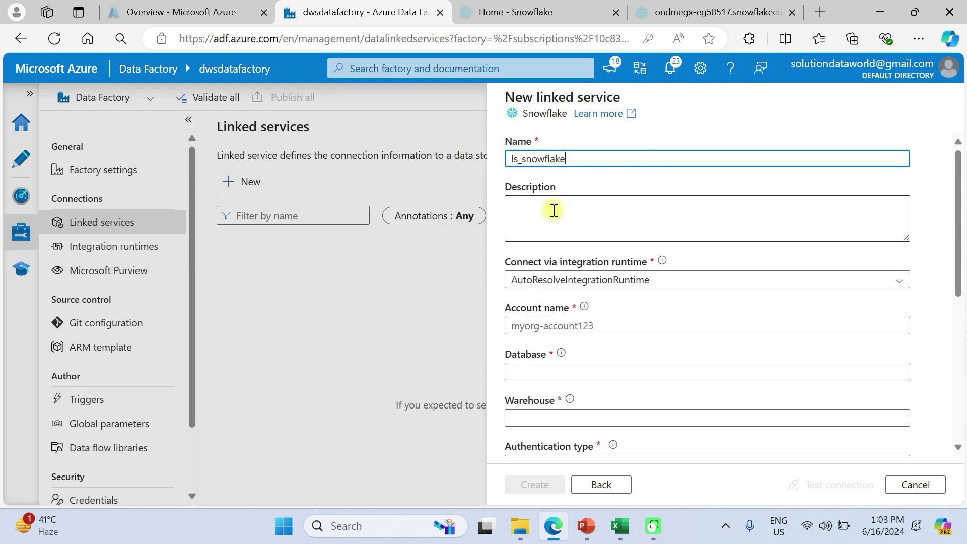
click(586, 282)
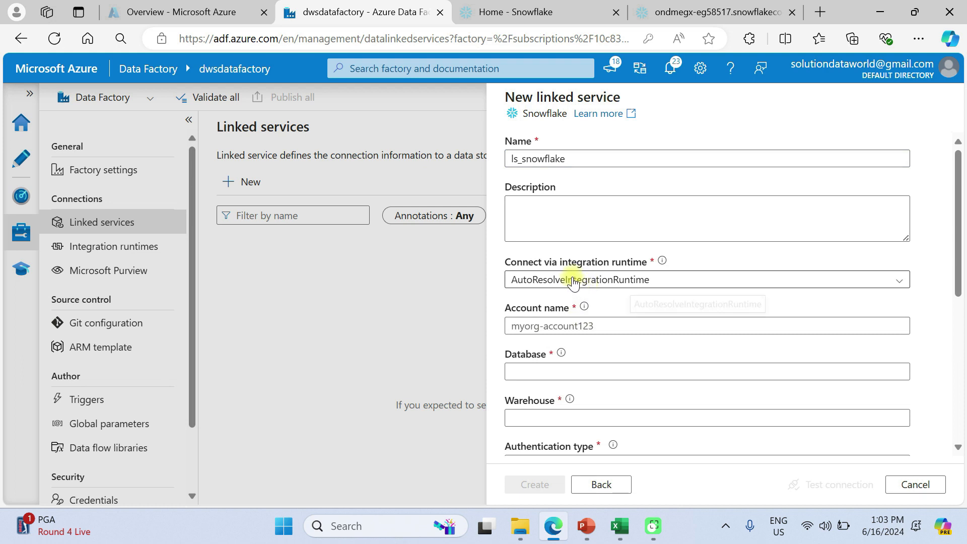
Step: Copy the account identifier from the Snowflake sign-in page's URL and paste it as the linked service's account name
scroll(577, 281, down, 1)
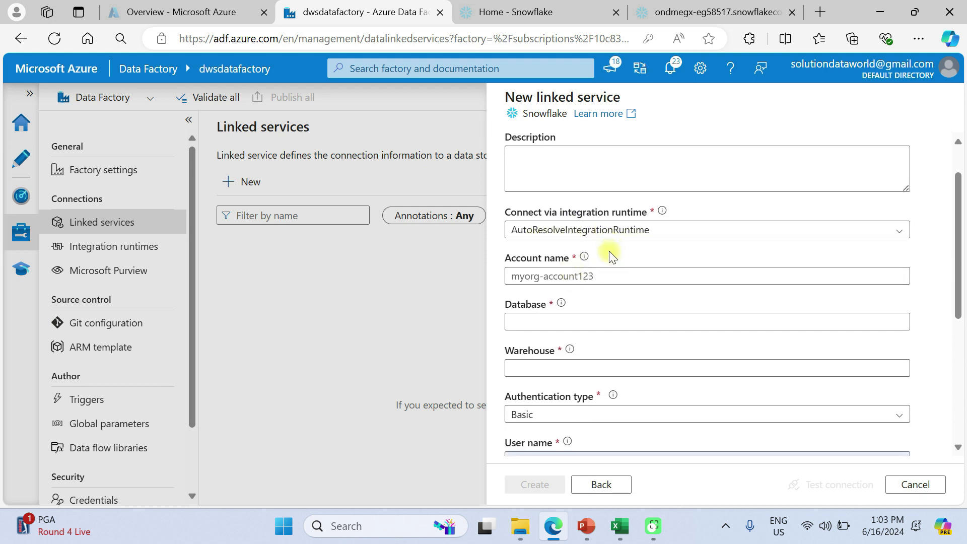
click(608, 277)
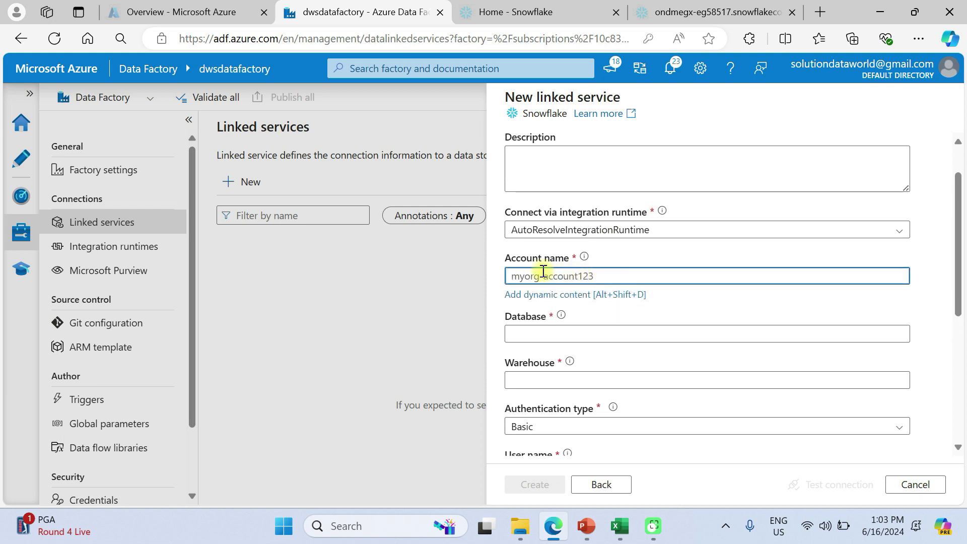
click(683, 14)
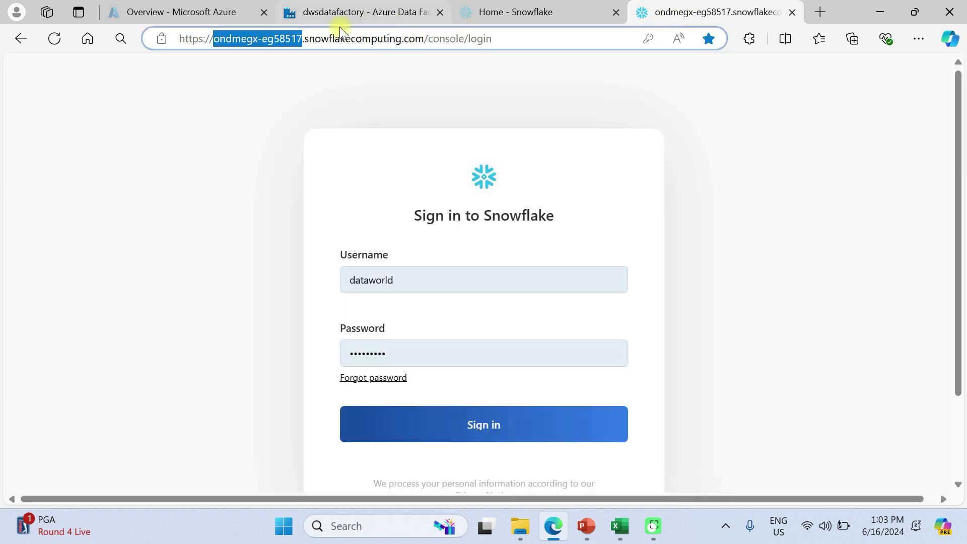
click(290, 64)
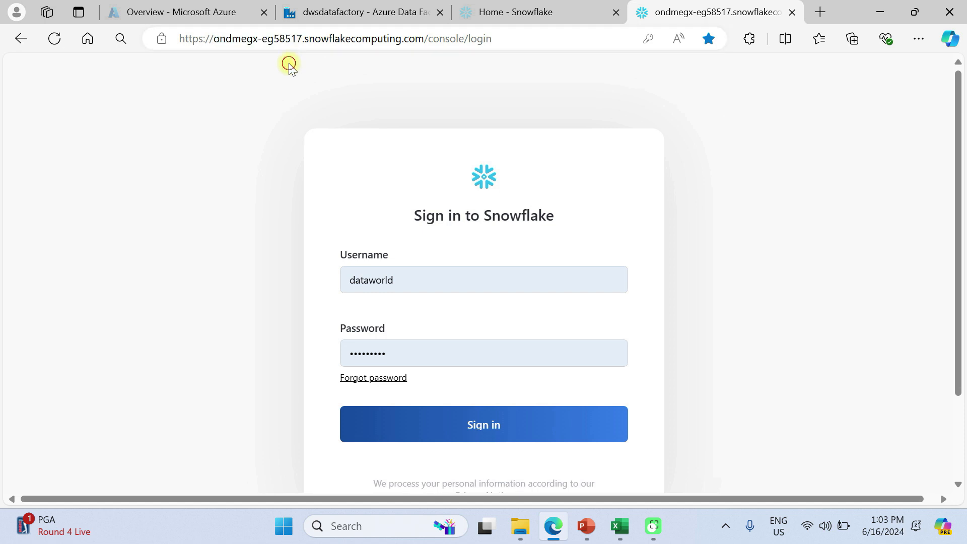
drag(216, 38, 298, 40)
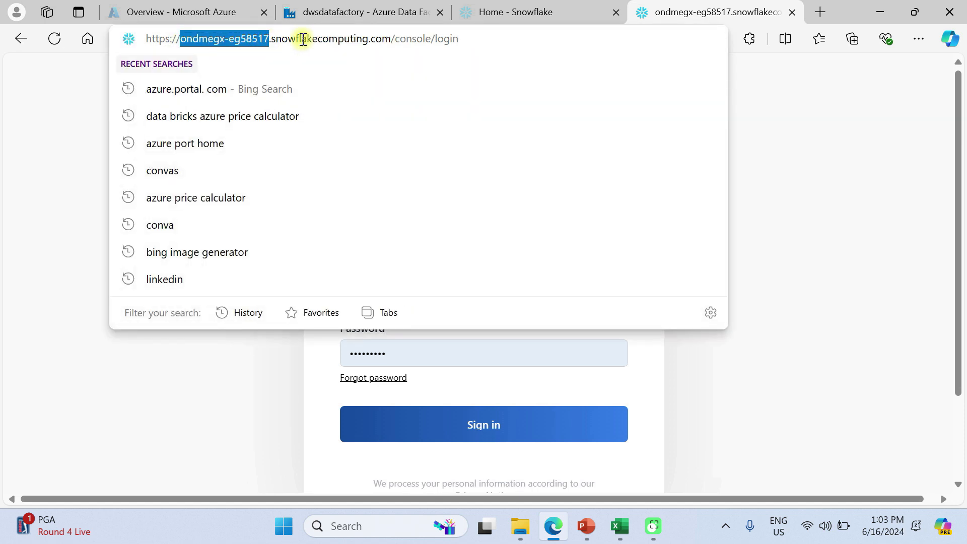
key(ctrl+c)
key(ctrl+c)
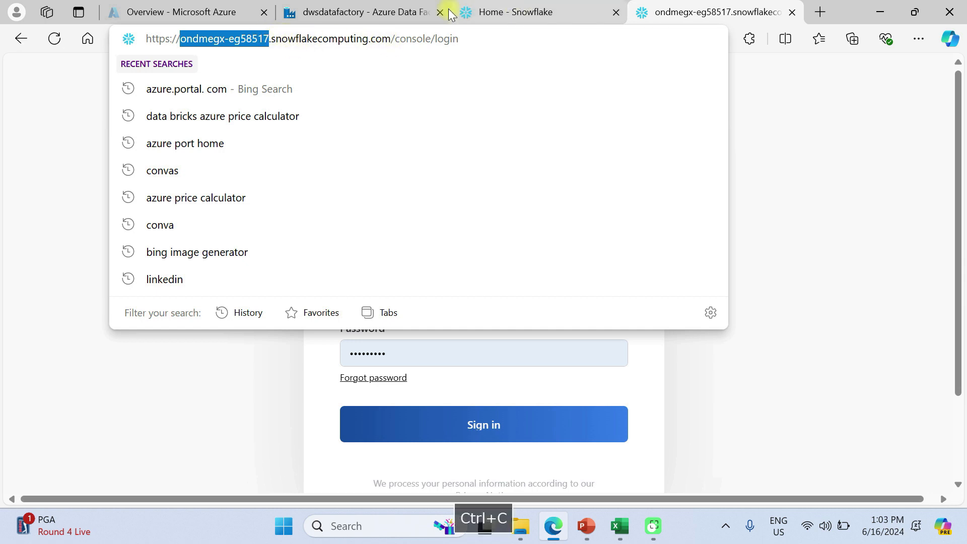
click(383, 11)
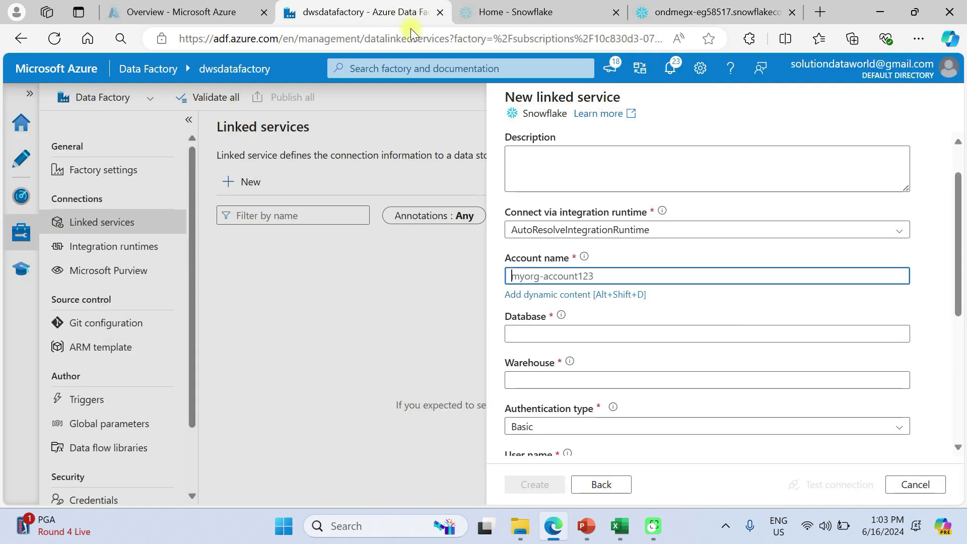
click(514, 277)
key(ctrl+v)
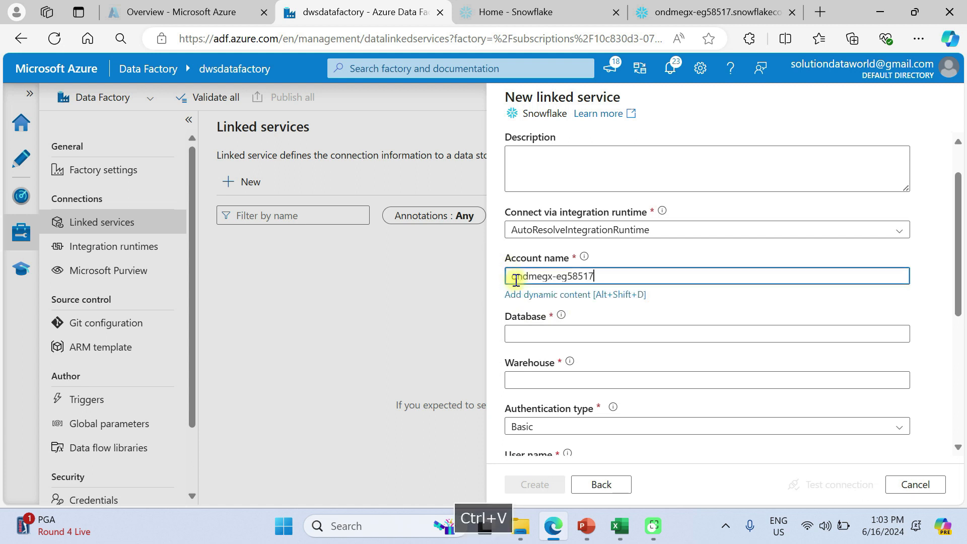
Step: Look up the database name in Snowflake's database list and set the linked service's database to DEMO_DB
click(514, 333)
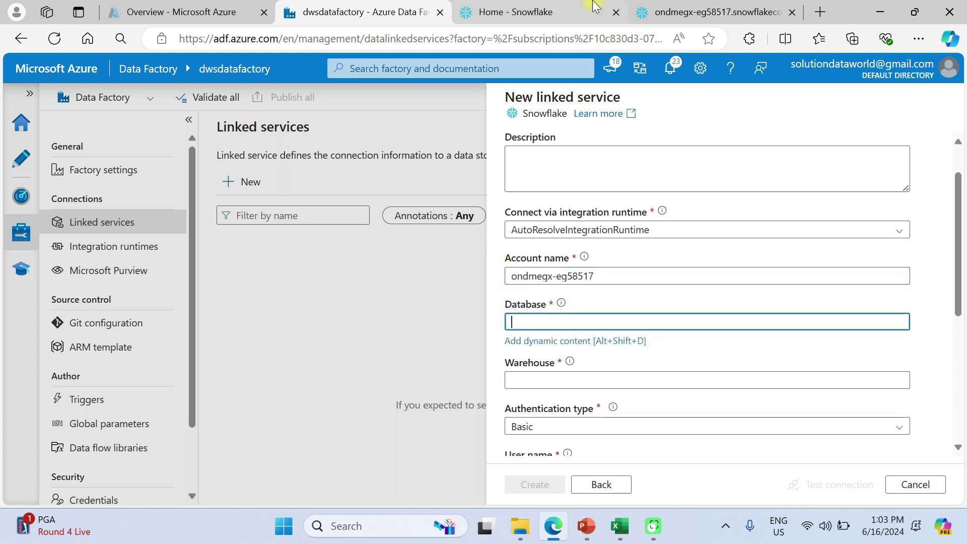
click(654, 11)
click(534, 7)
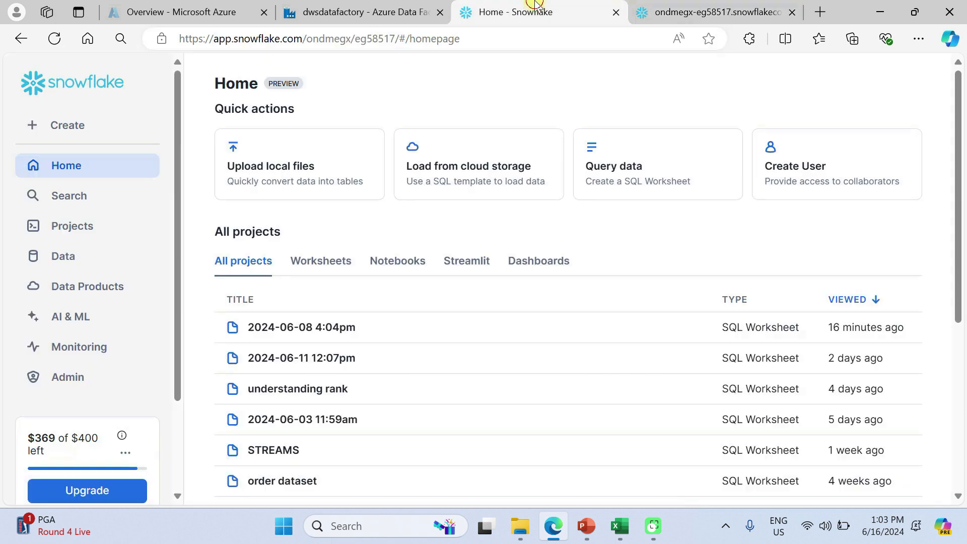
click(67, 262)
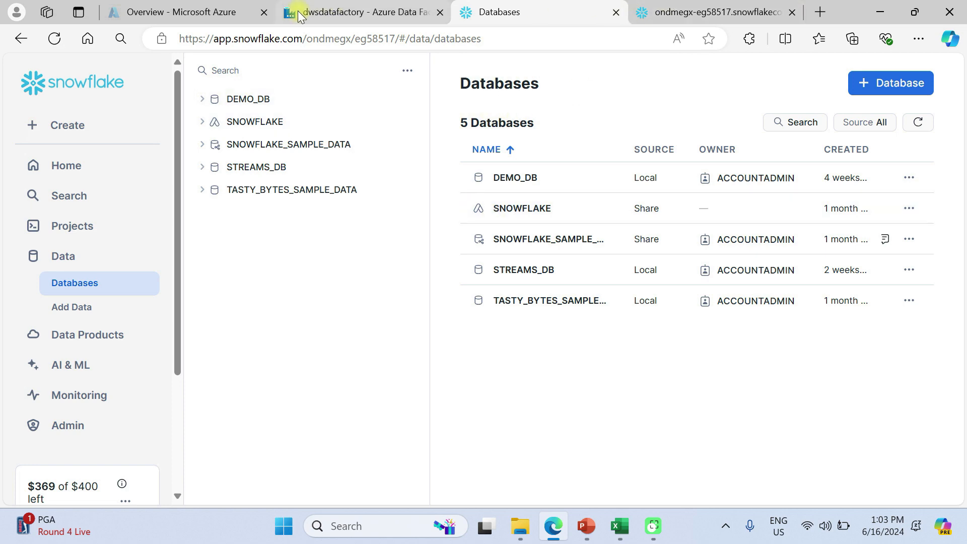
click(376, 12)
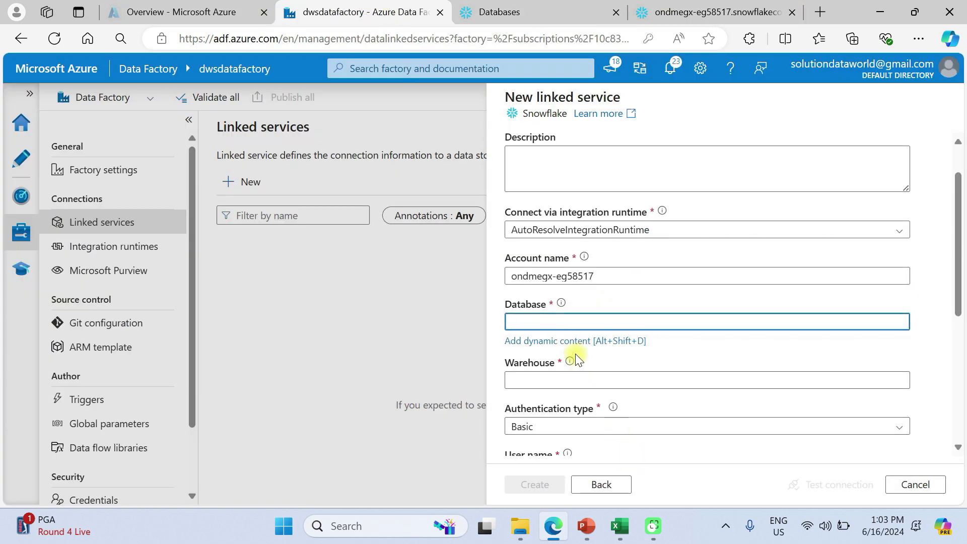
text(mo)
key(BackSpace)
key(BackSpace)
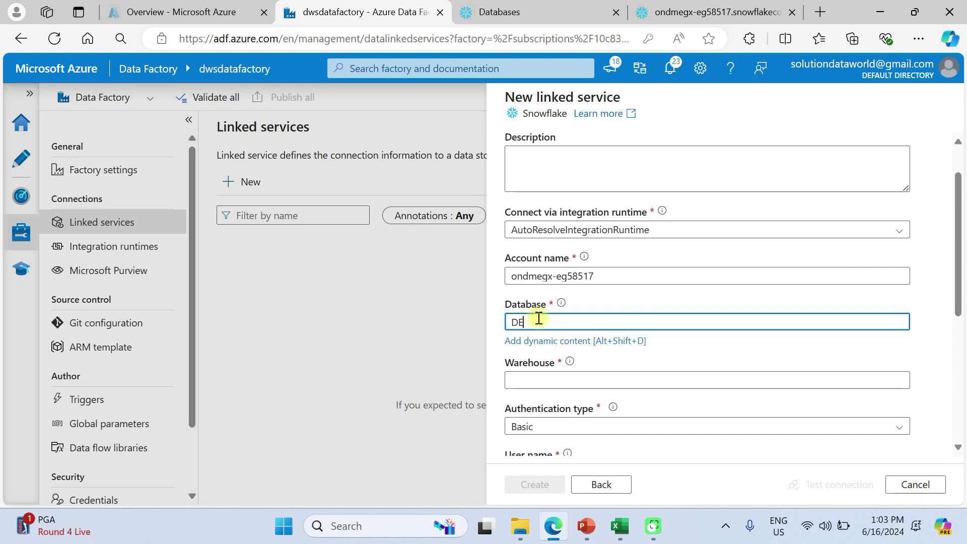
text(B)
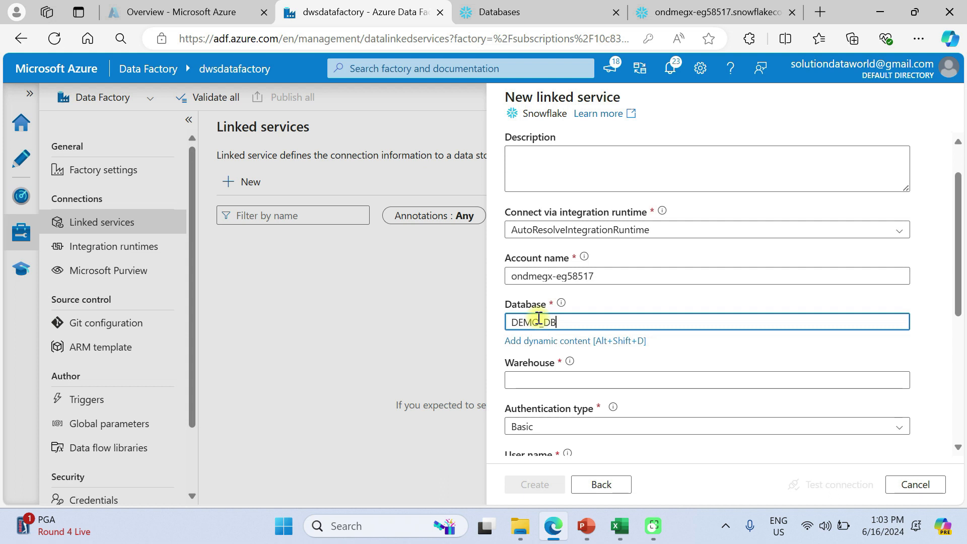
key(Tab)
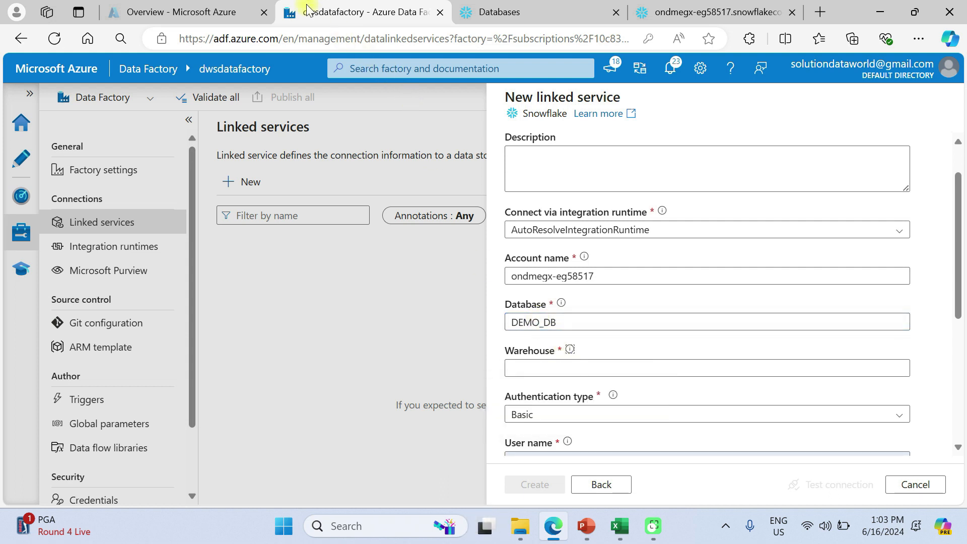
Step: Open the warehouse in Snowflake's admin area, copy its name, and set the linked service's warehouse in Azure Data Factory to COMPUTE_WH
click(542, 11)
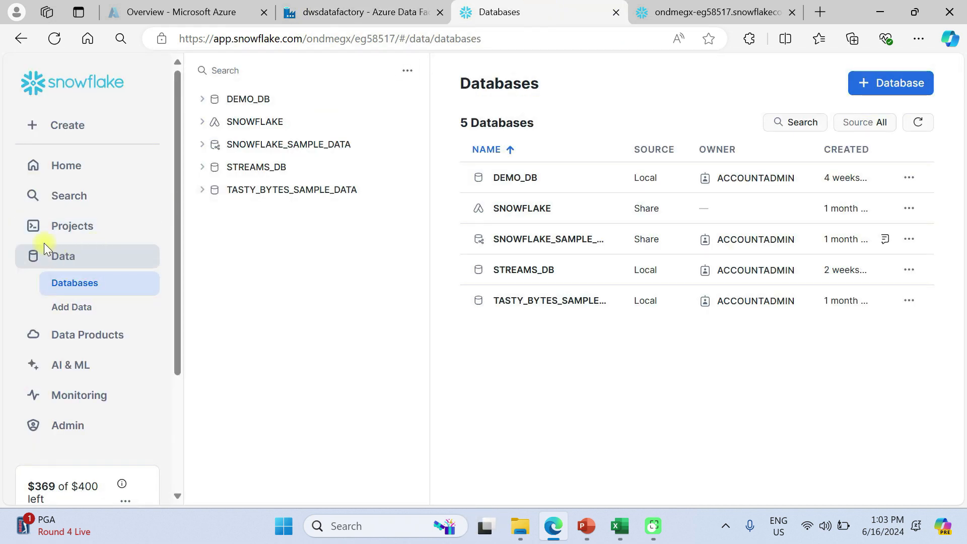
click(68, 426)
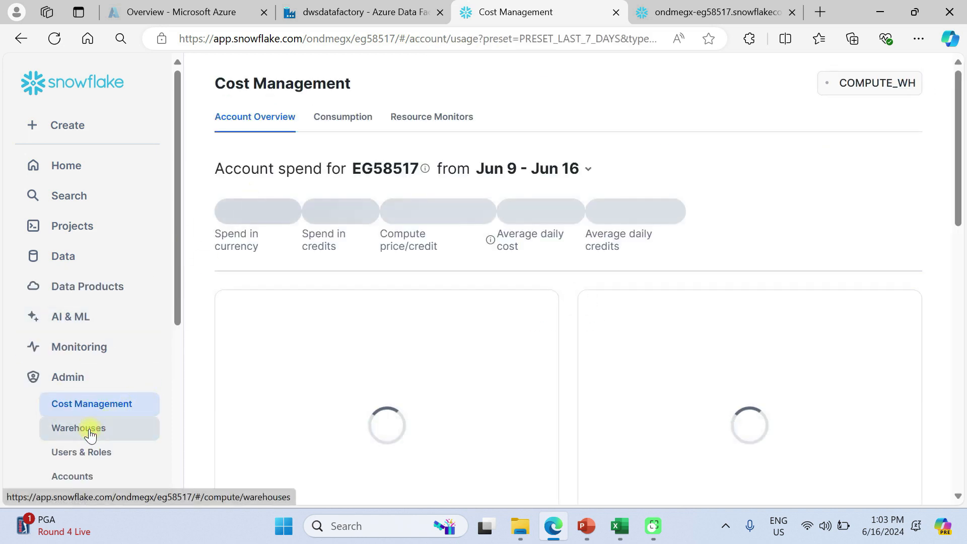
click(63, 428)
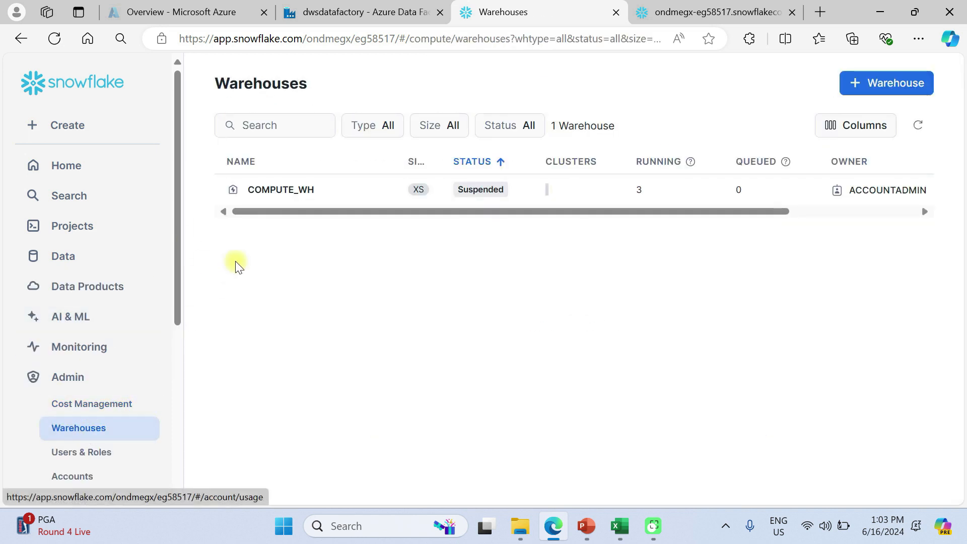
click(280, 187)
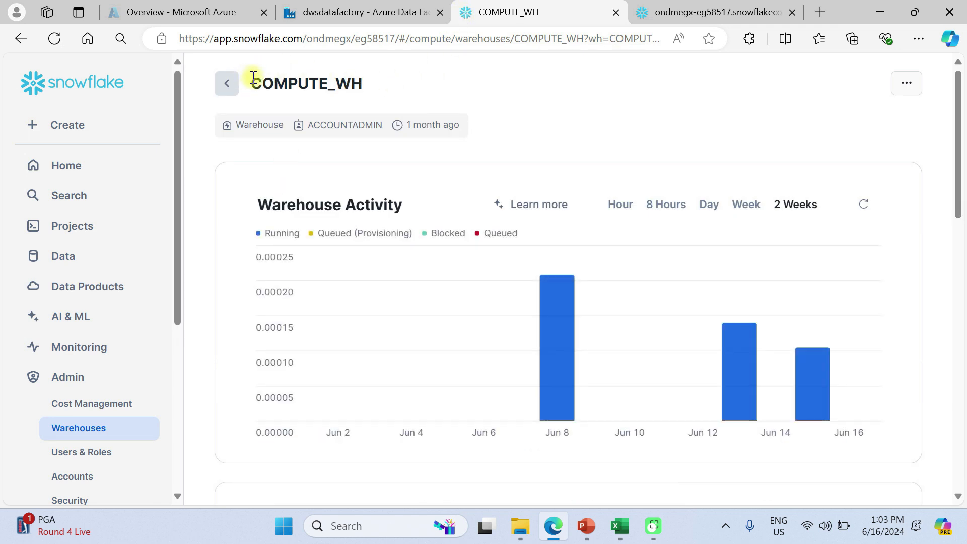
drag(252, 77, 381, 87)
key(ctrl+c)
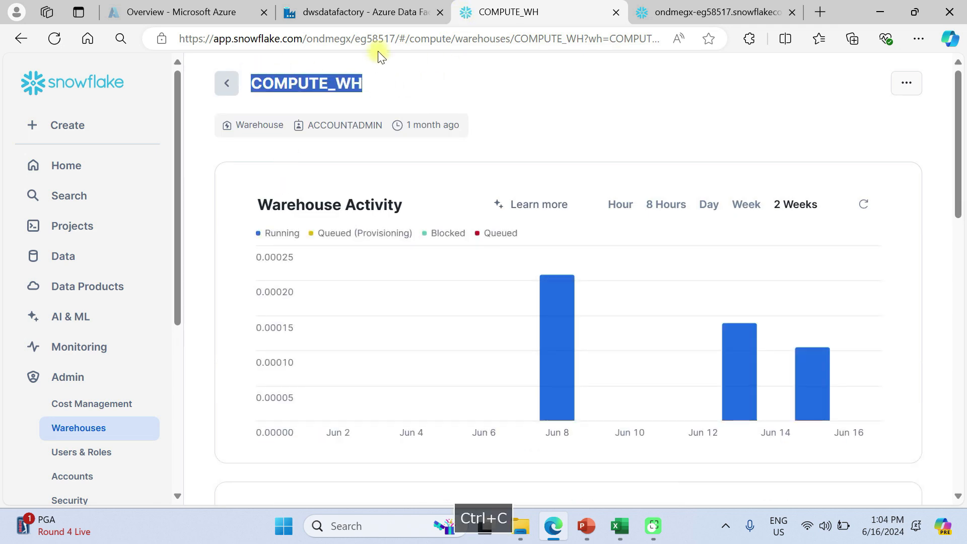
click(342, 10)
click(659, 371)
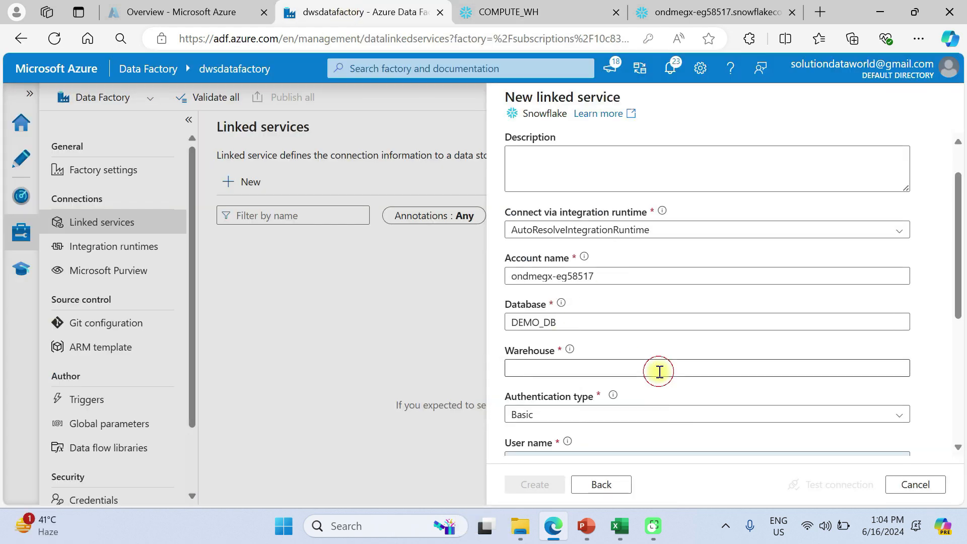
key(ctrl+v)
click(649, 366)
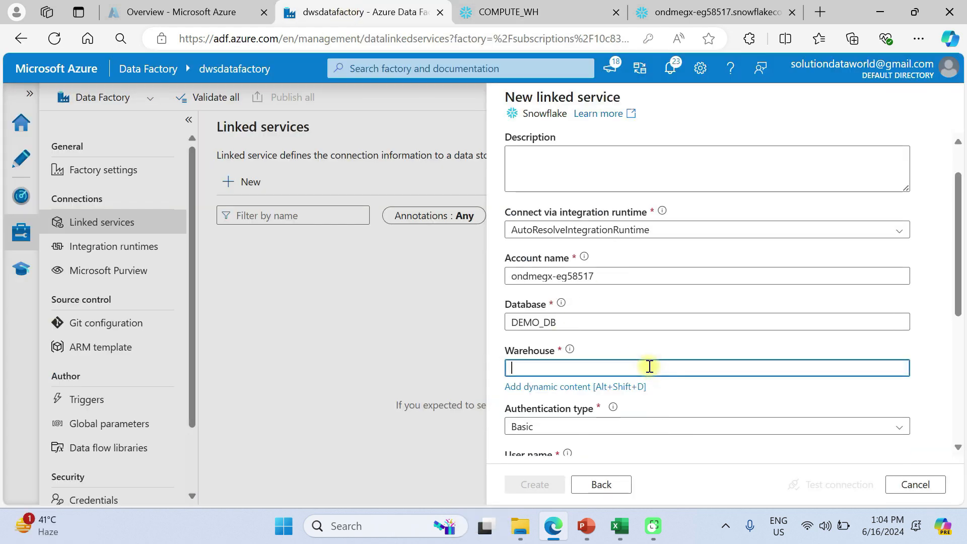
key(ctrl+v)
Step: Replace the prefilled password of the Snowflake linked service with the account password, keeping Basic authentication
scroll(649, 366, down, 3)
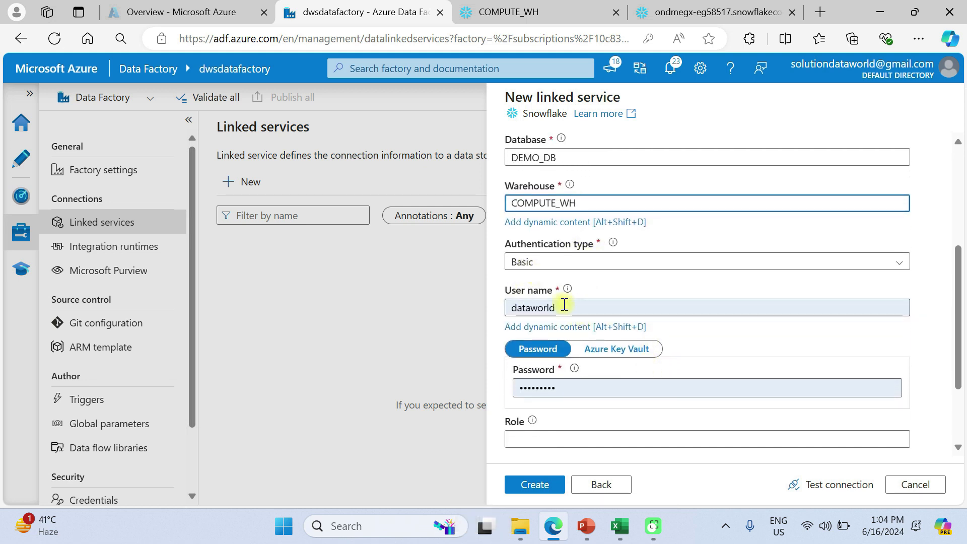
click(567, 389)
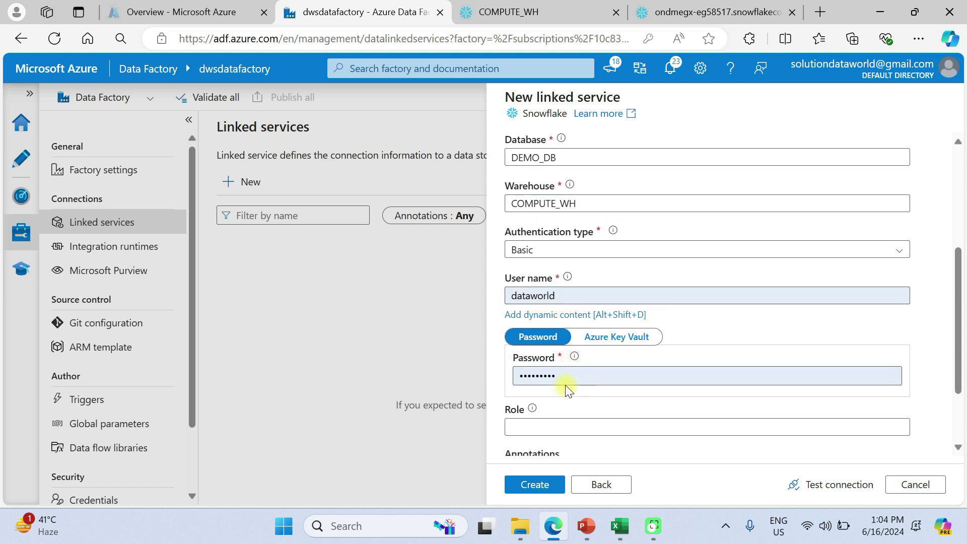
click(568, 375)
key(BackSpace)
key(BackSpace)
key(BackSpace)
key(BackSpace)
key(BackSpace)
key(BackSpace)
key(BackSpace)
key(BackSpace)
key(BackSpace)
text(•)
key(BackSpace)
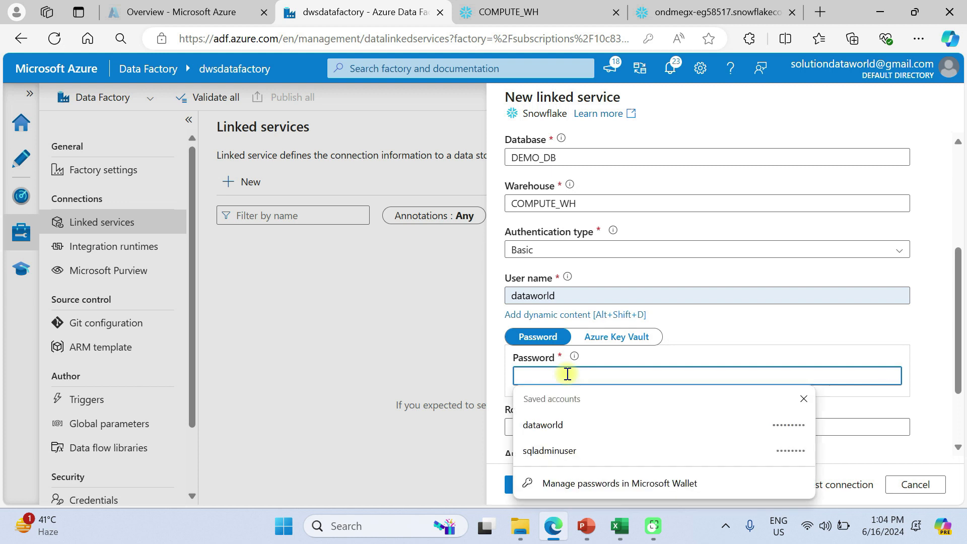
text(•••)
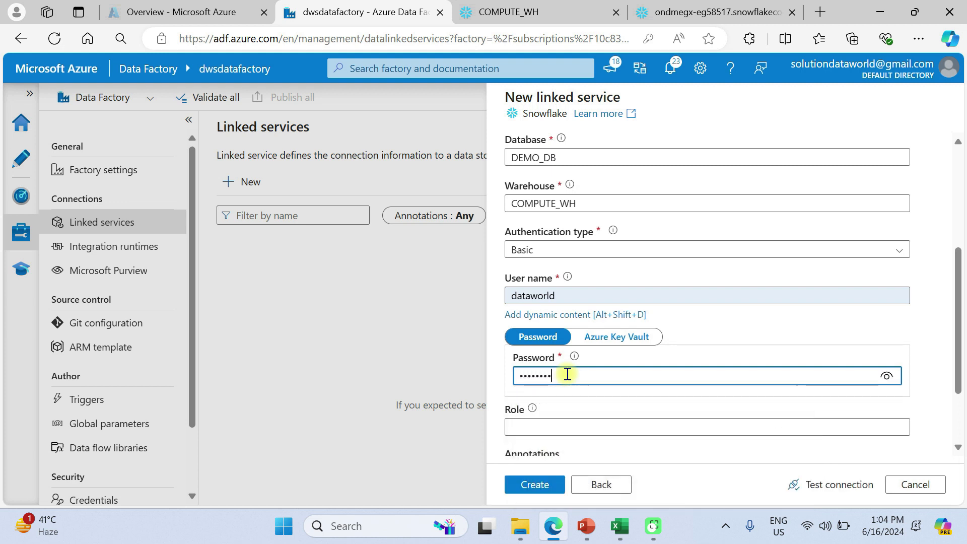
Step: Test the Snowflake connection with the role left blank, and create the linked service
scroll(624, 391, down, 2)
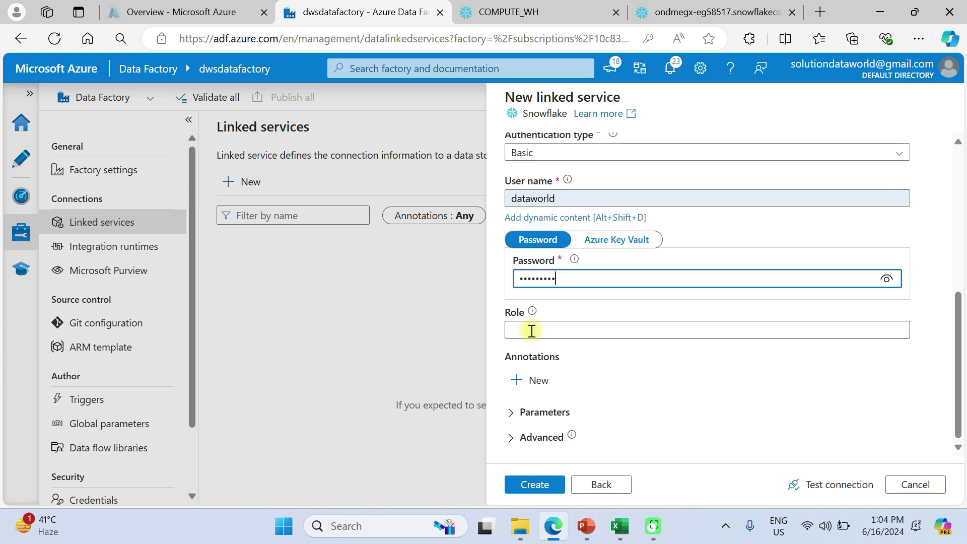
click(910, 12)
click(627, 506)
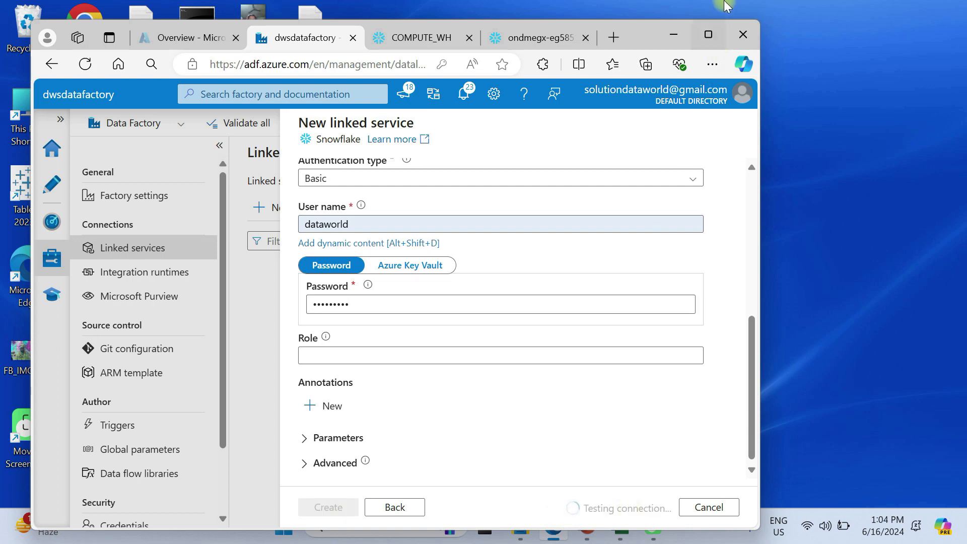
click(708, 34)
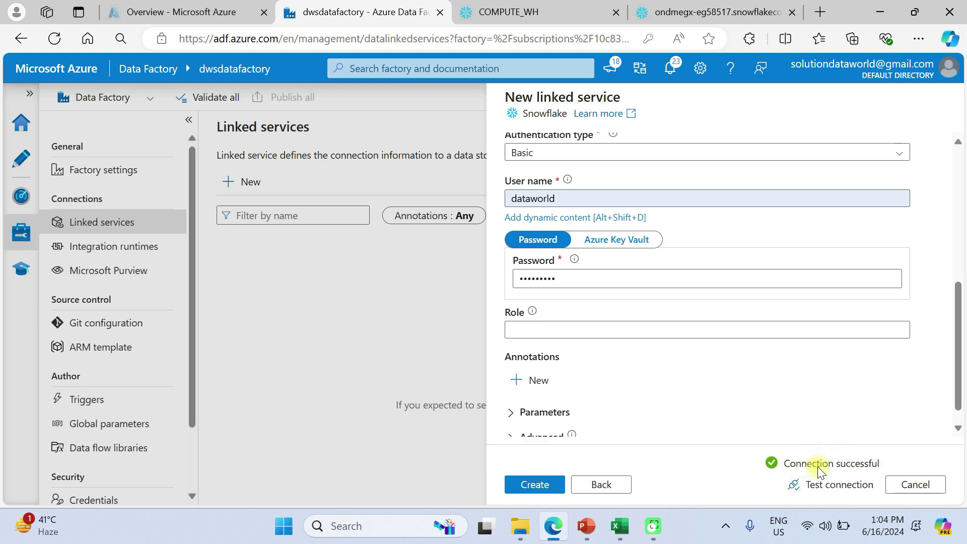
click(537, 485)
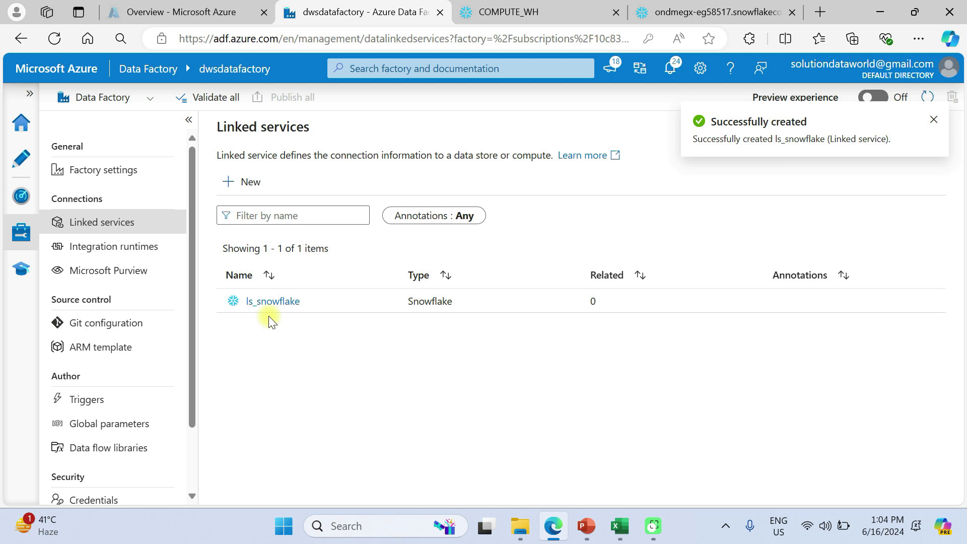
Step: Start another new linked service for Azure Blob Storage and name it ls_blobstorage
click(246, 182)
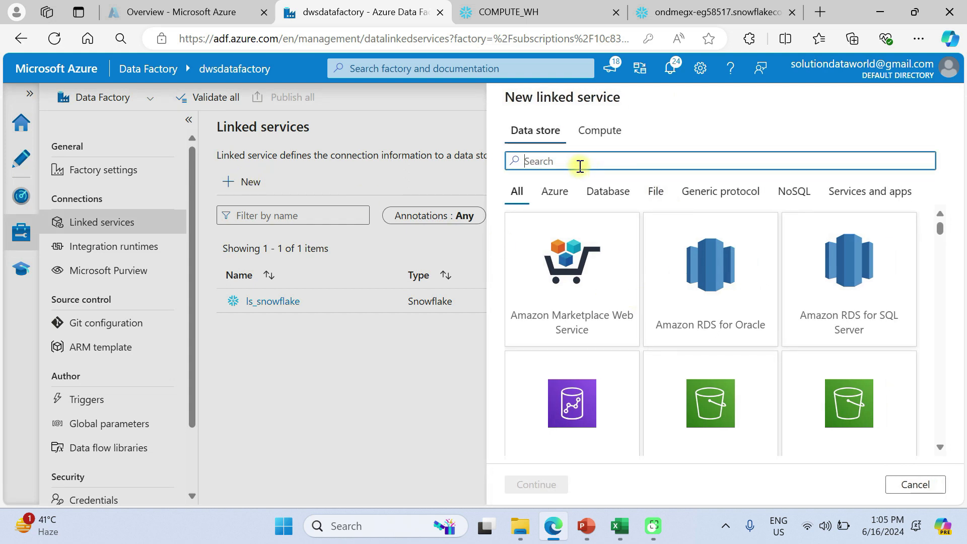
text(blo)
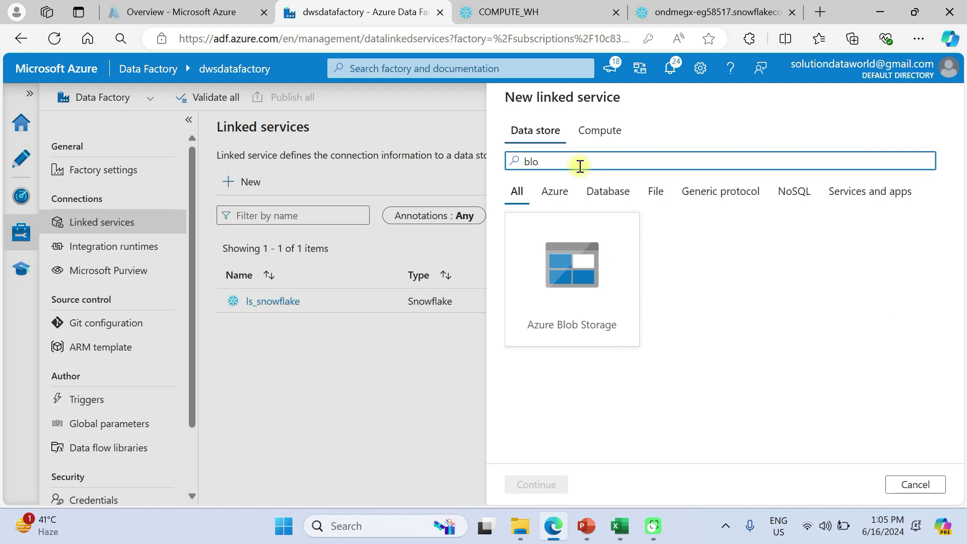
click(579, 301)
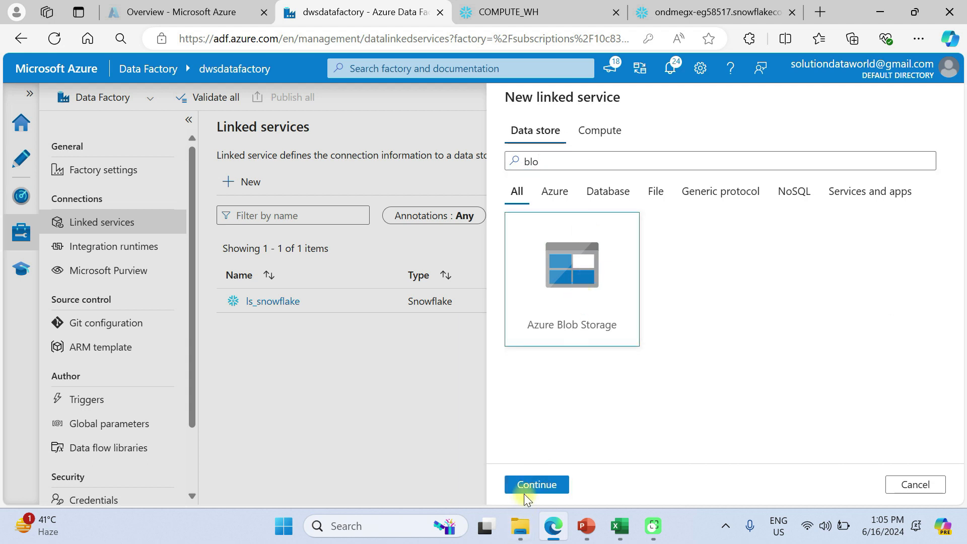
click(521, 485)
drag(604, 159, 482, 146)
text(ls)
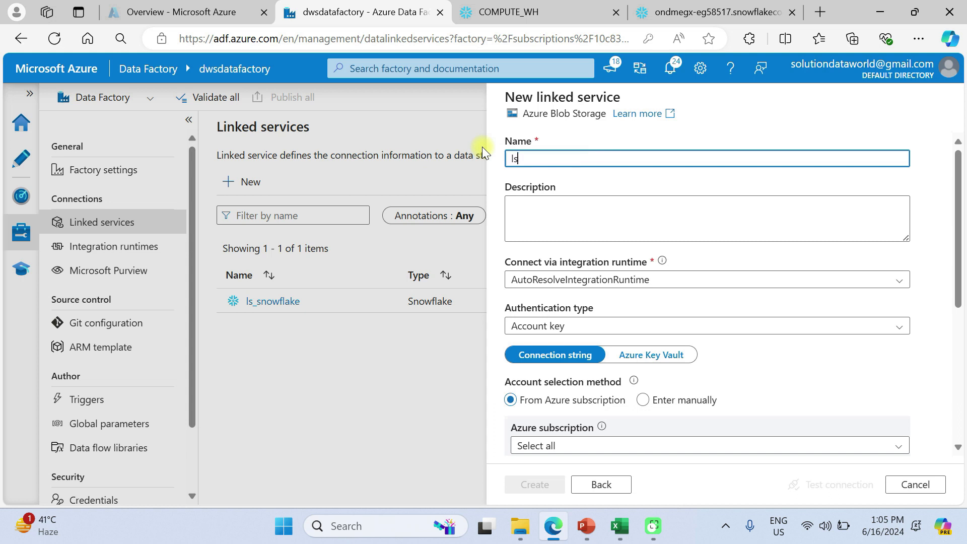
text(_blobstorage)
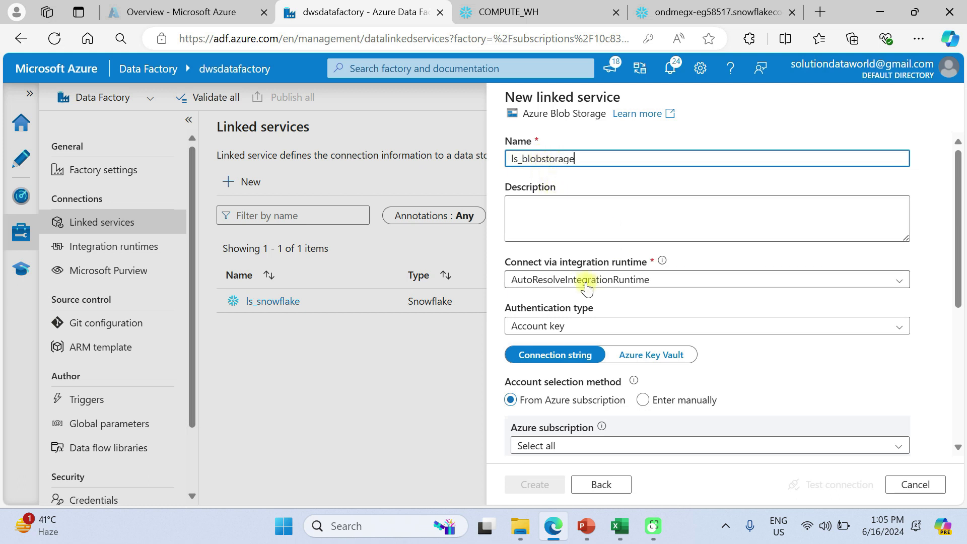
Step: Set the blob storage linked service's authentication type to SAS URI, keeping AutoResolveIntegrationRuntime, and go to its SAS URL field
scroll(573, 277, down, 2)
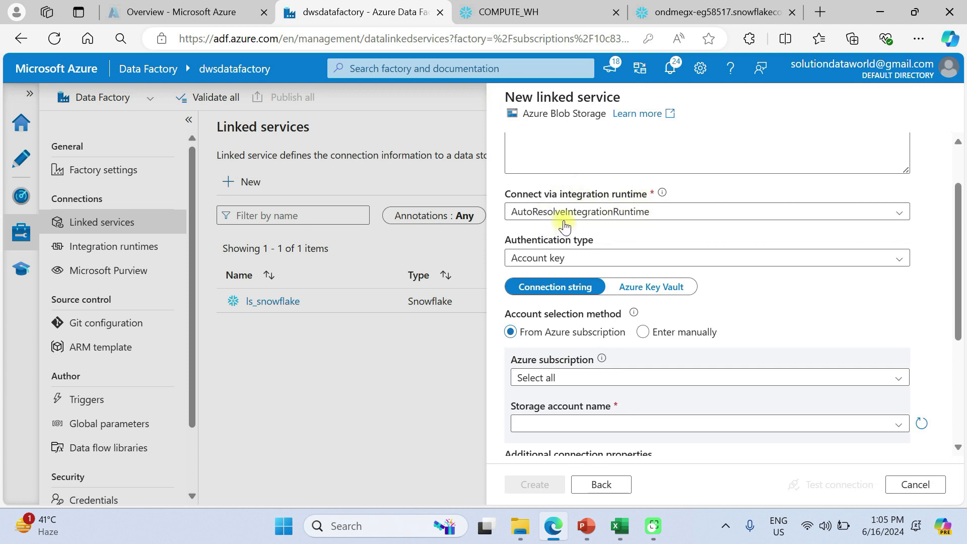
scroll(583, 228, down, 1)
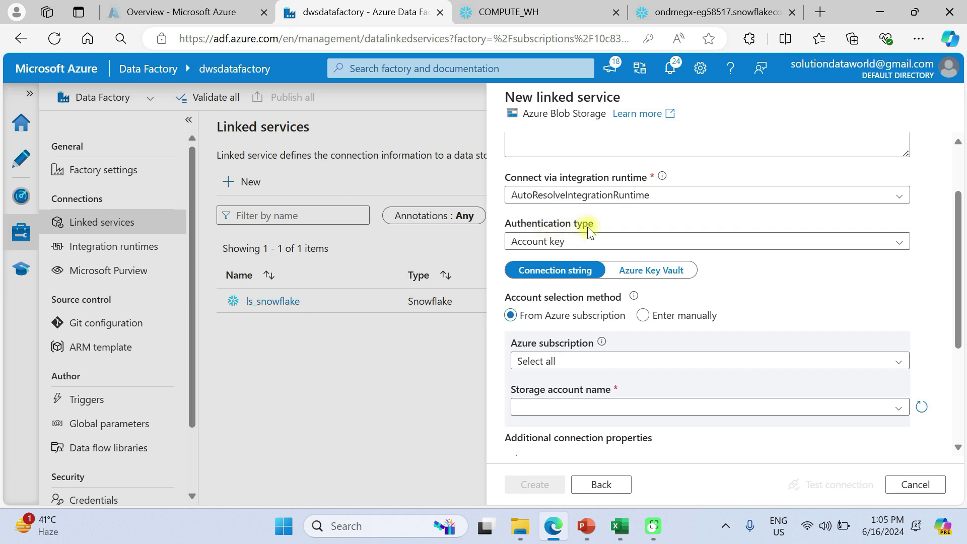
click(579, 246)
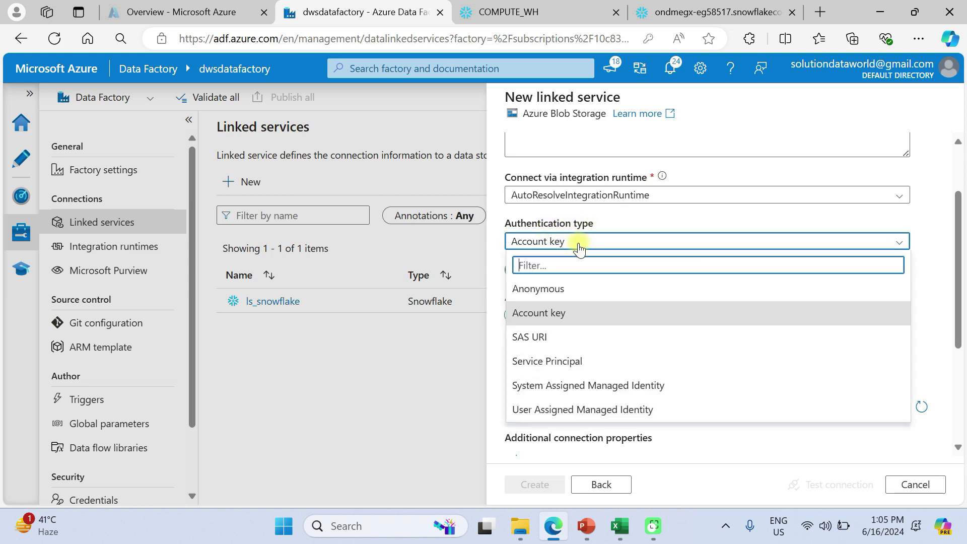
click(550, 342)
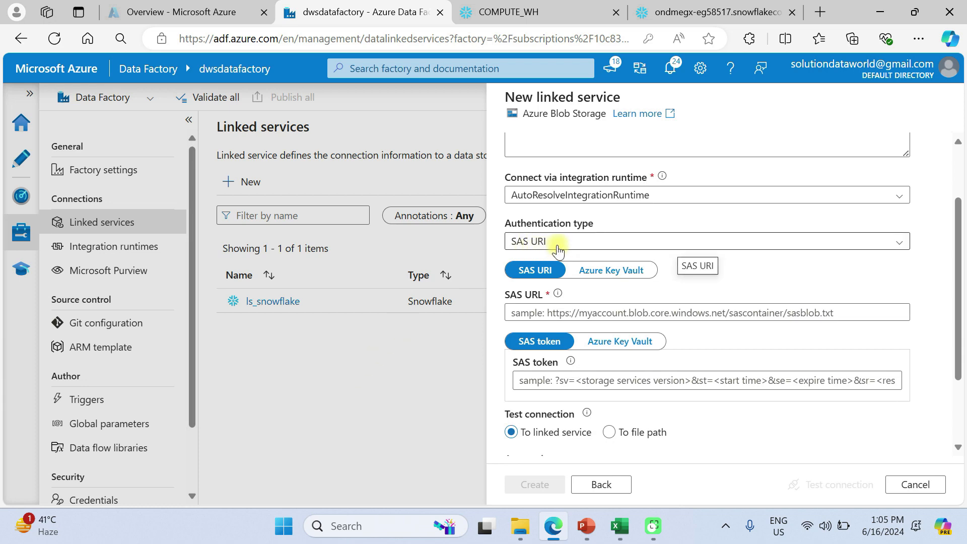
click(554, 309)
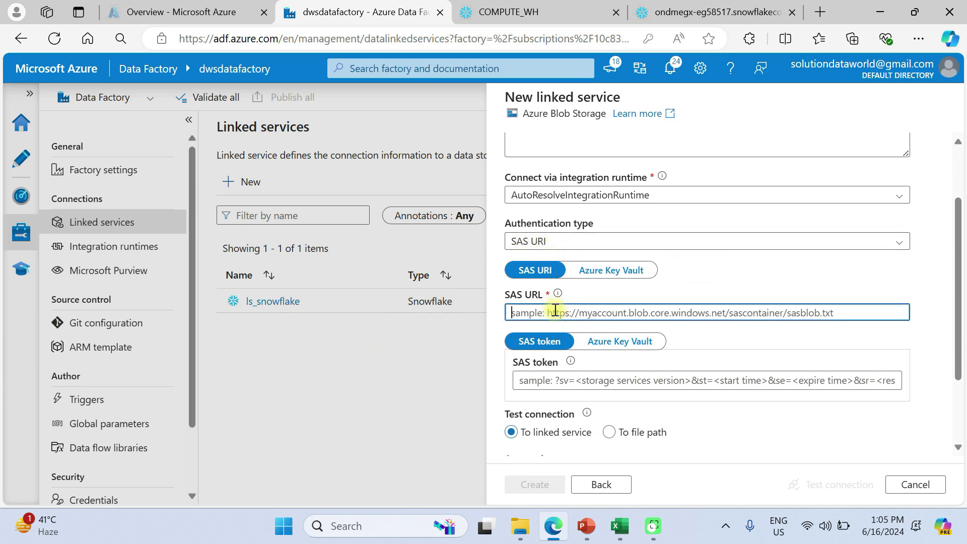
Step: Switch to the Azure portal and open the shared access signature settings of the sadataworldsolution storage account
click(192, 11)
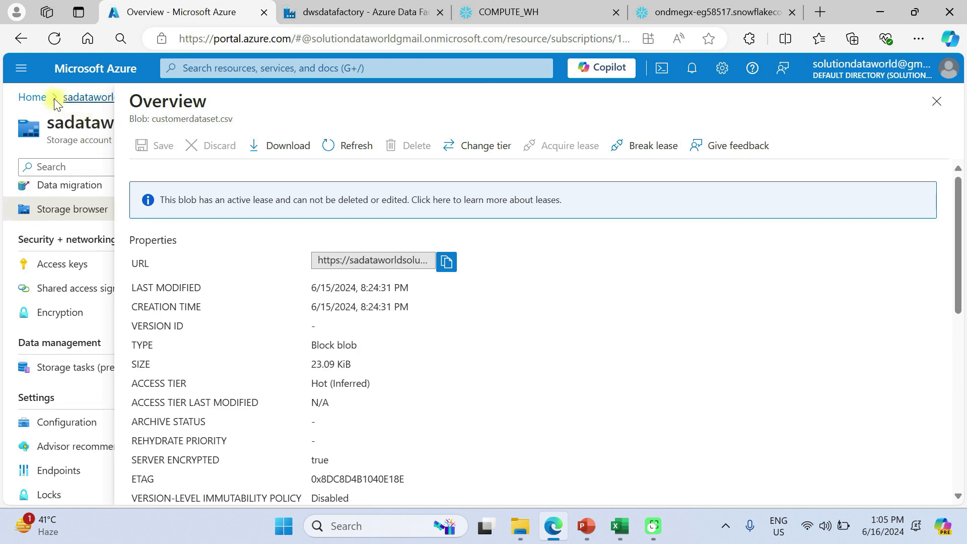
click(28, 97)
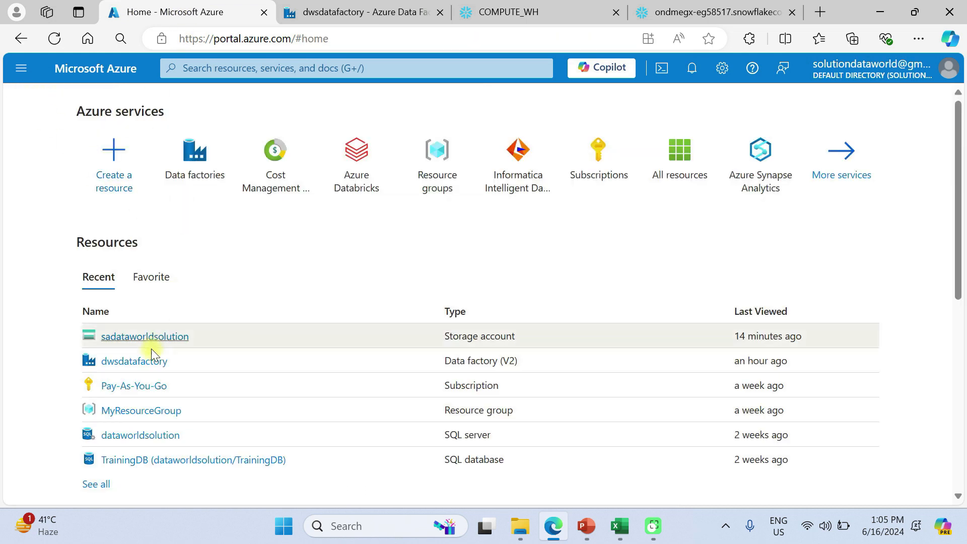
click(139, 340)
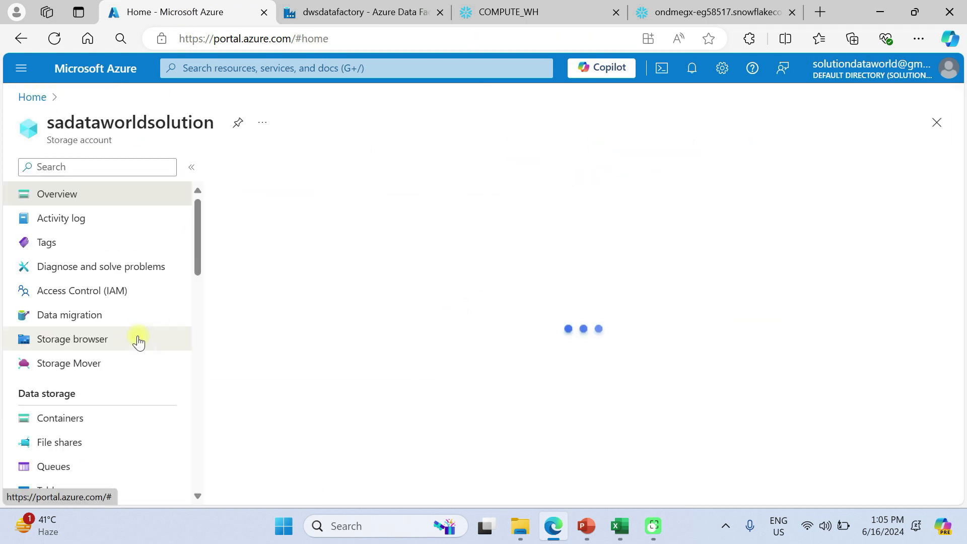
scroll(133, 327, down, 5)
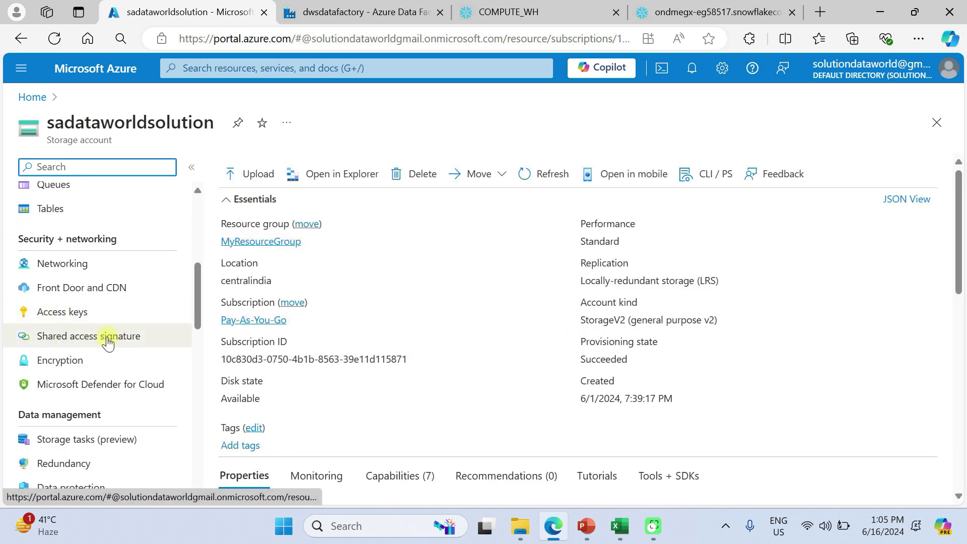
click(106, 339)
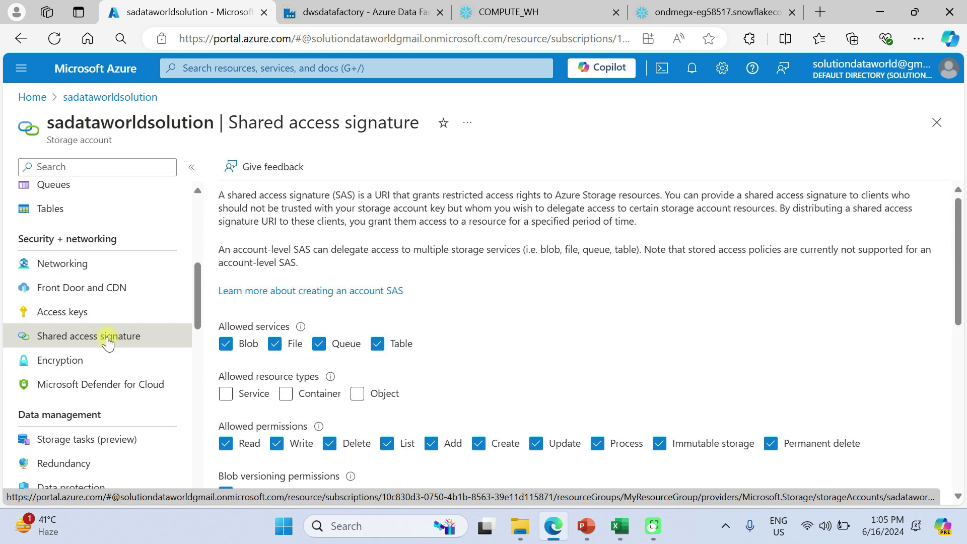
Step: Allow the Service, Container and Object resource types for the shared access signature and set its end date to 07/01/2024
scroll(352, 328, down, 3)
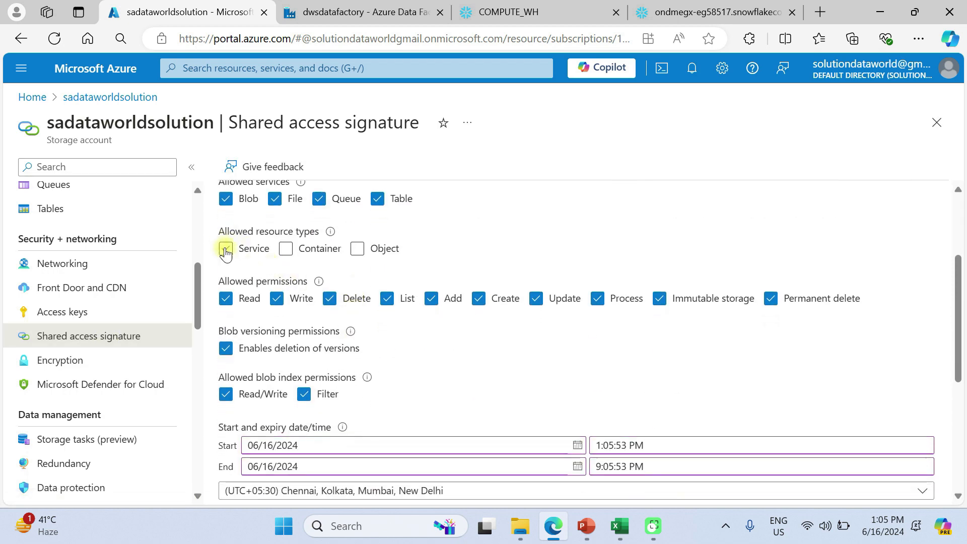
click(226, 249)
click(286, 250)
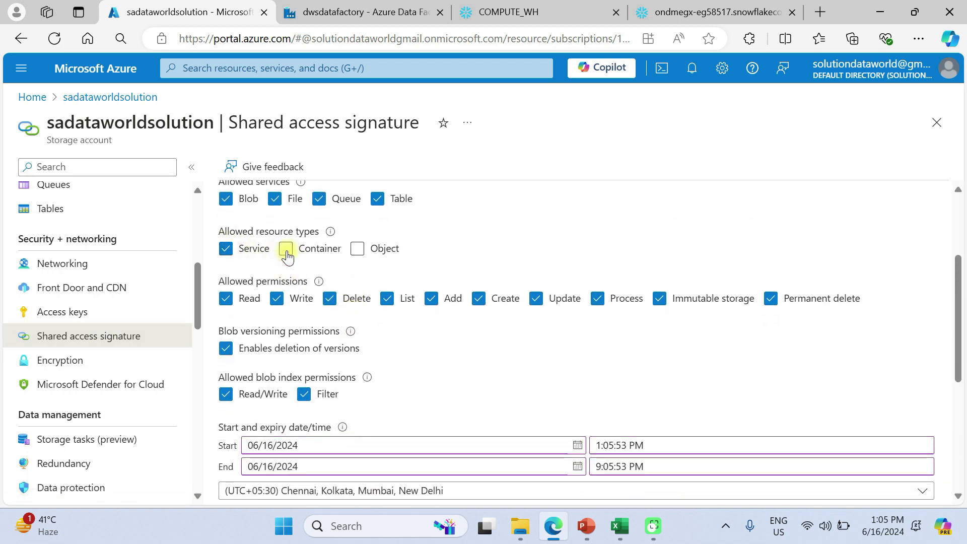
click(356, 249)
scroll(353, 252, down, 3)
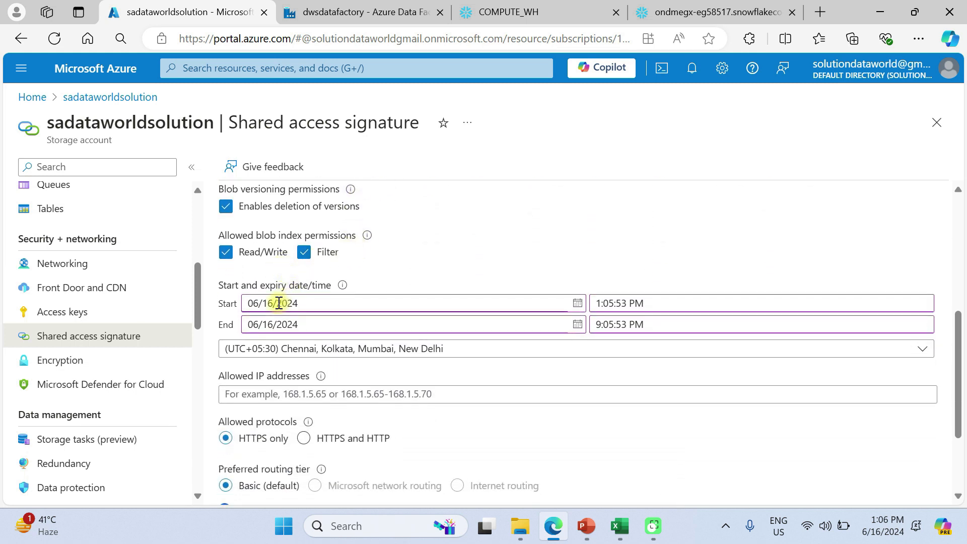
click(577, 325)
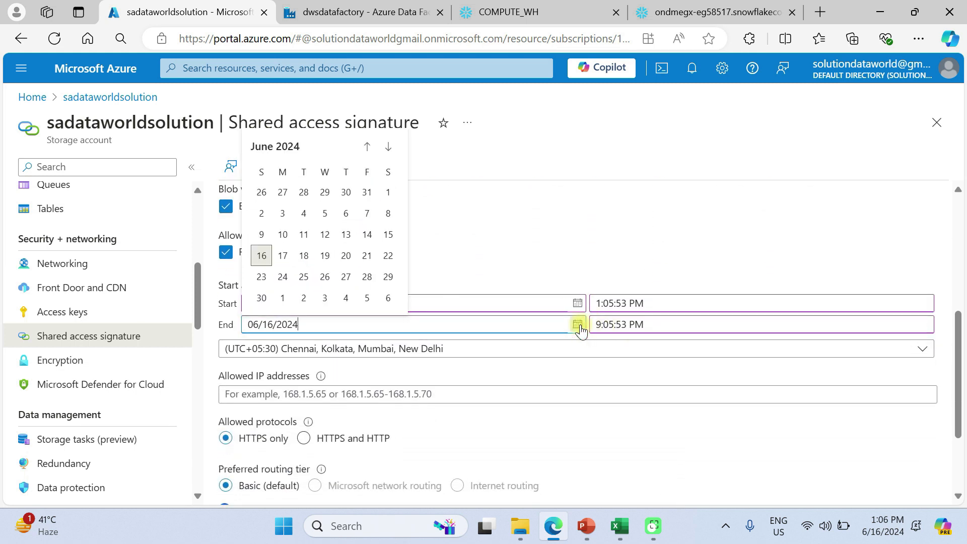
click(282, 296)
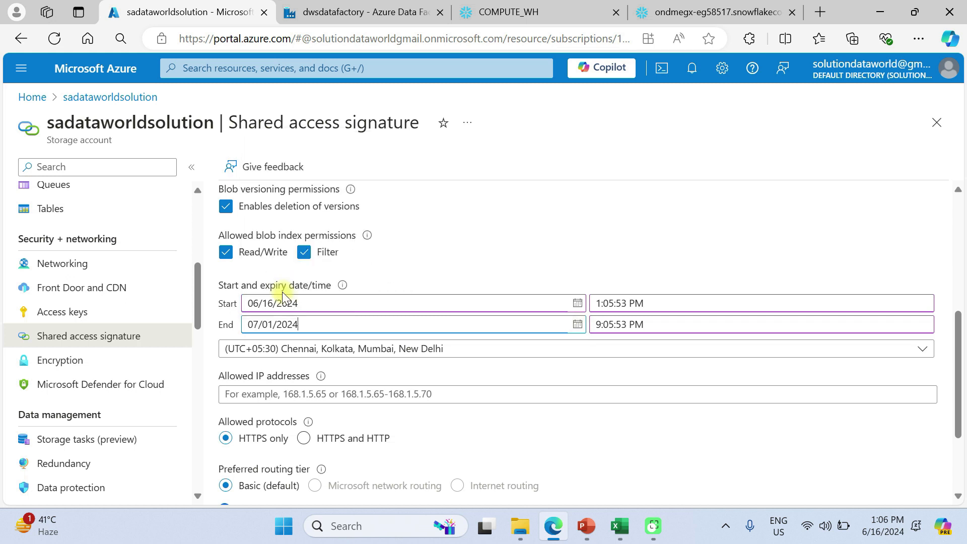
Step: Generate the SAS and connection string with signing key key1, and copy the Blob service SAS URL
scroll(379, 345, down, 1)
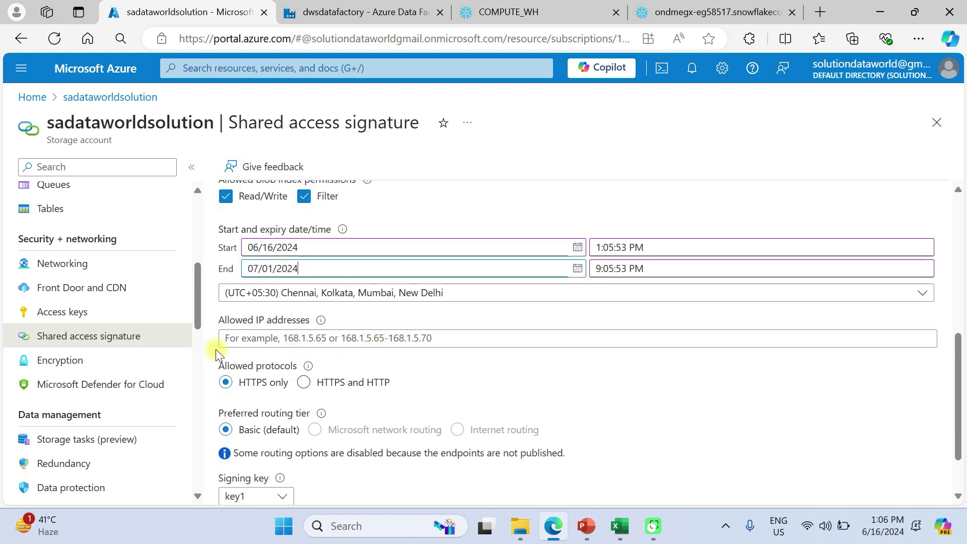
scroll(277, 349, down, 1)
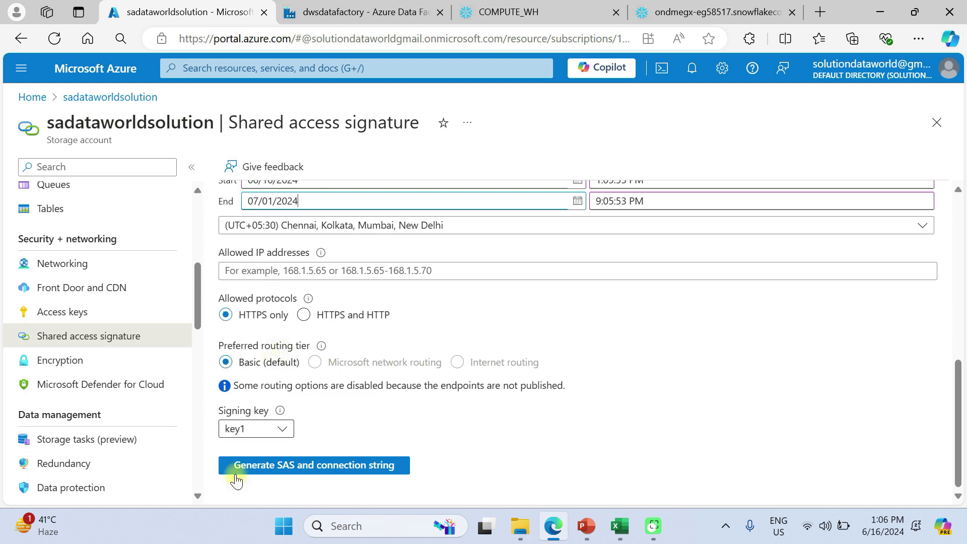
click(277, 471)
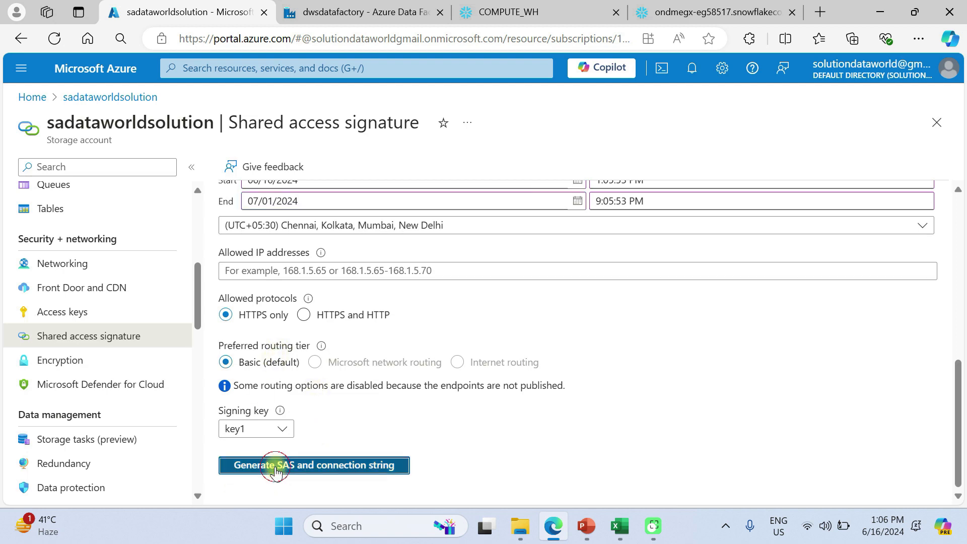
scroll(276, 471, down, 3)
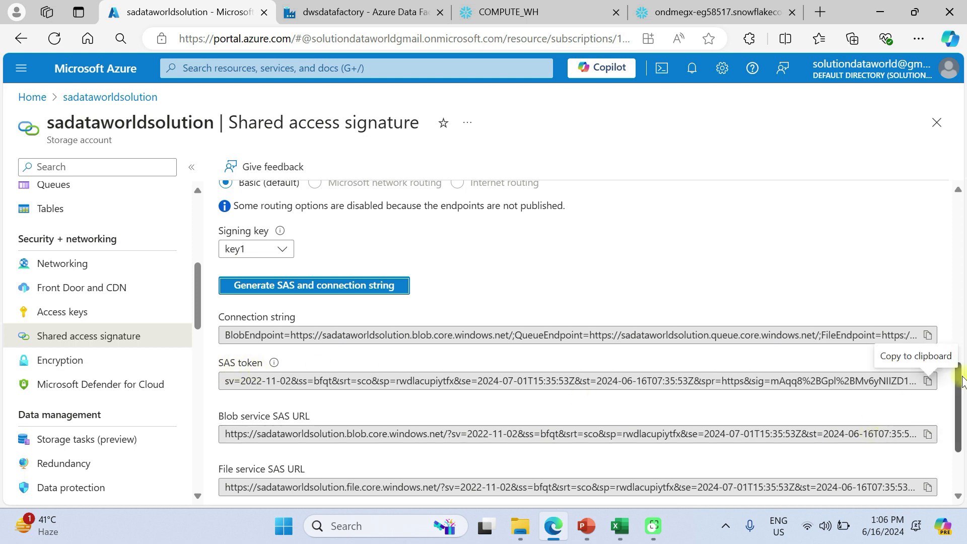
click(925, 383)
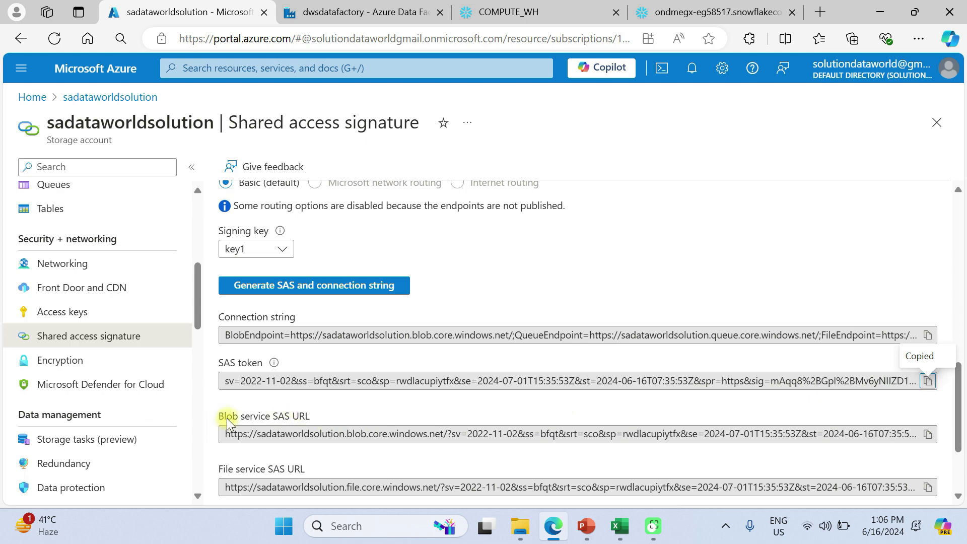
scroll(374, 416, down, 1)
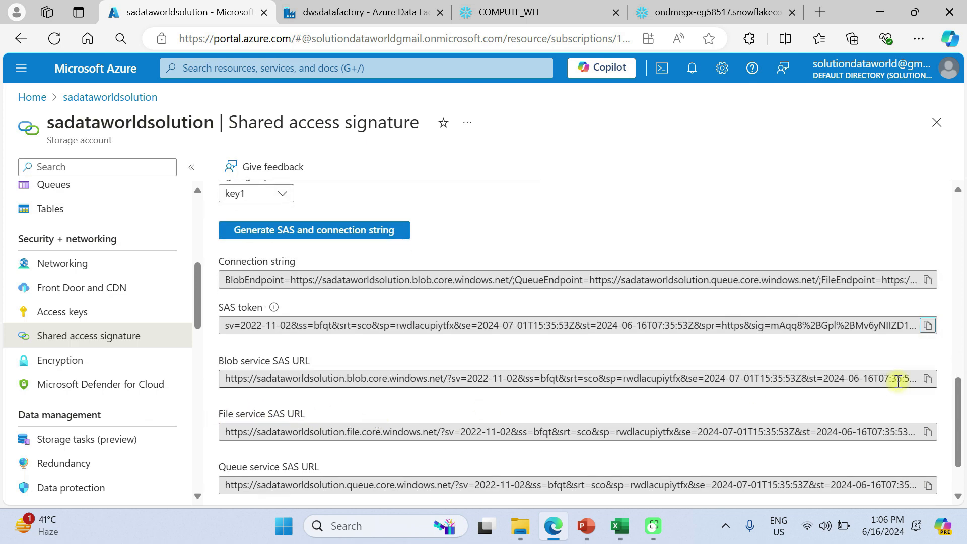
click(928, 383)
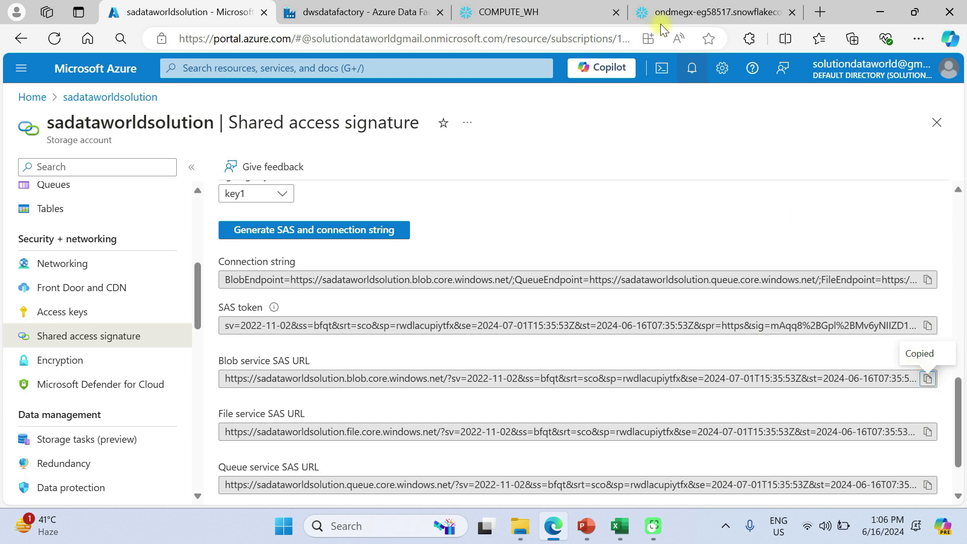
Step: Return to Azure Data Factory and paste the copied Blob service SAS URL as the new linked service's SAS URL
click(335, 9)
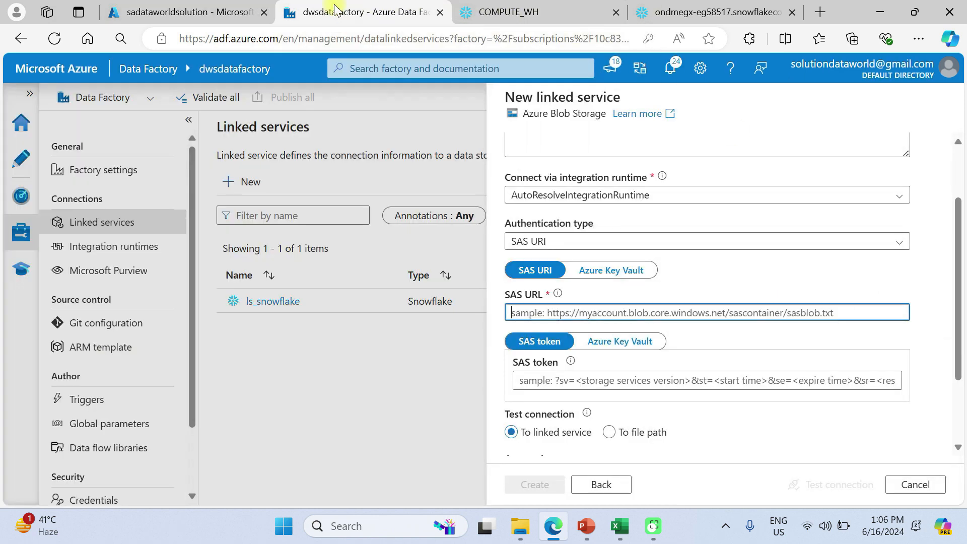
scroll(539, 383, down, 2)
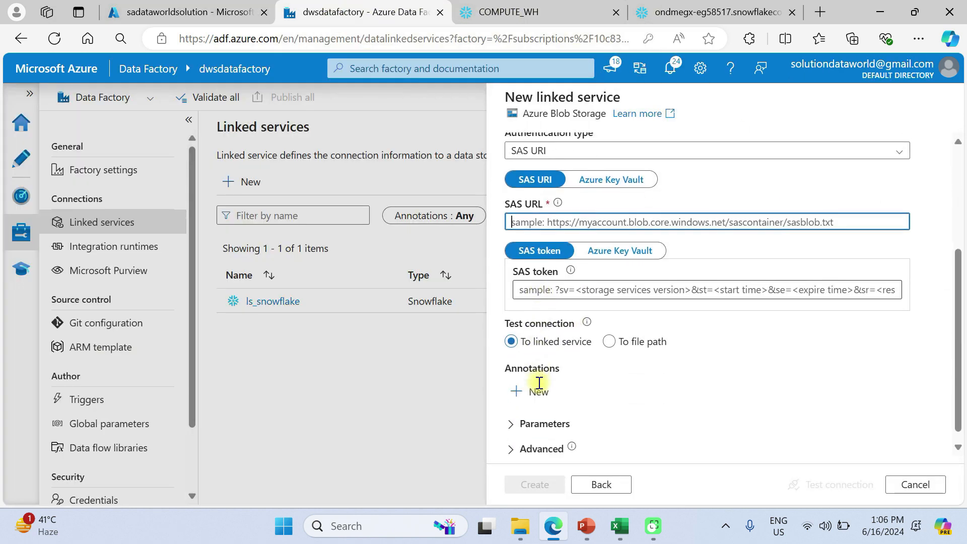
scroll(537, 385, up, 1)
click(516, 291)
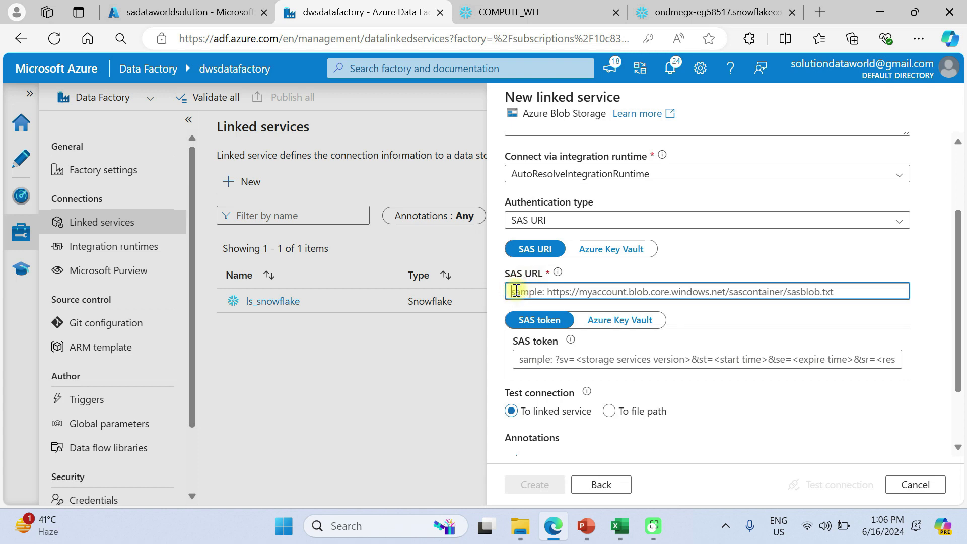
key(ctrl+v)
scroll(549, 405, down, 2)
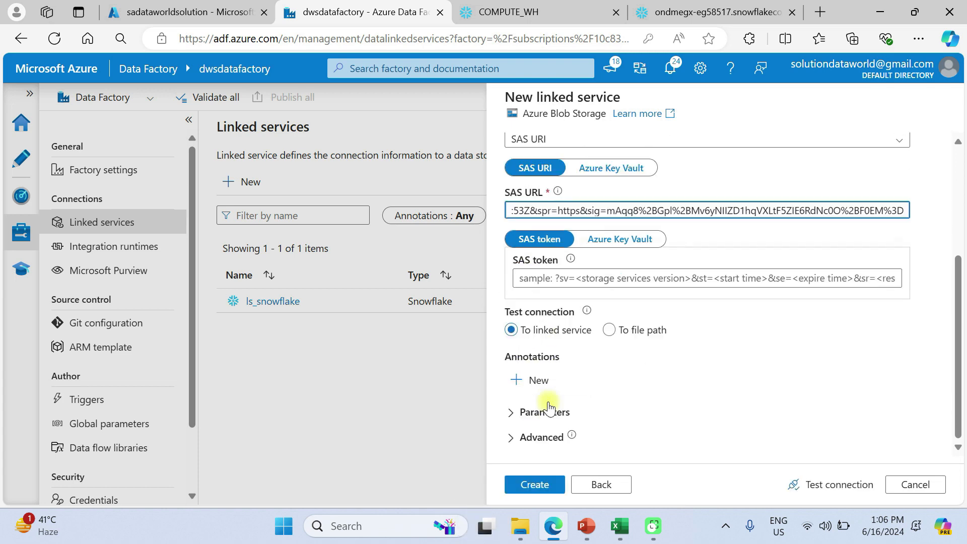
Step: Test the blob storage linked service's connection and create the linked service
click(916, 9)
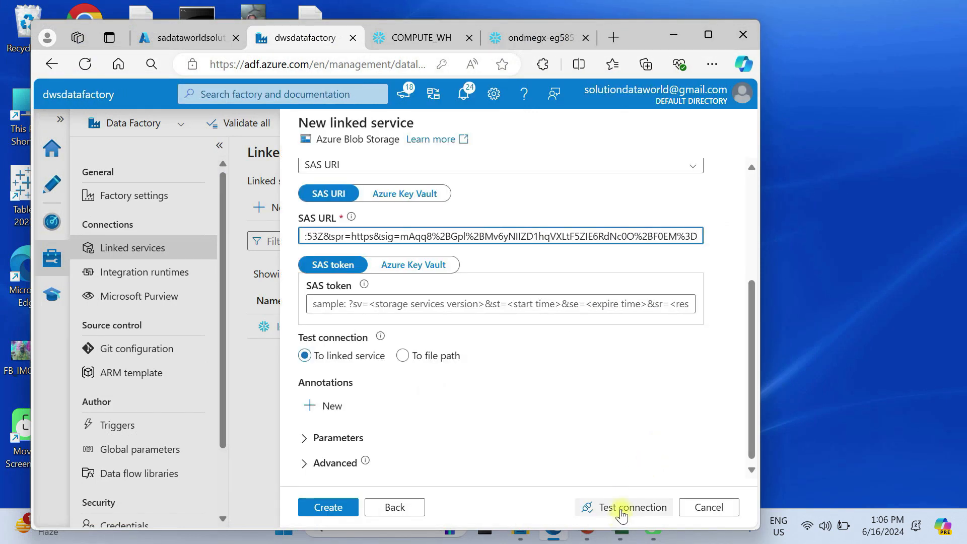
click(622, 508)
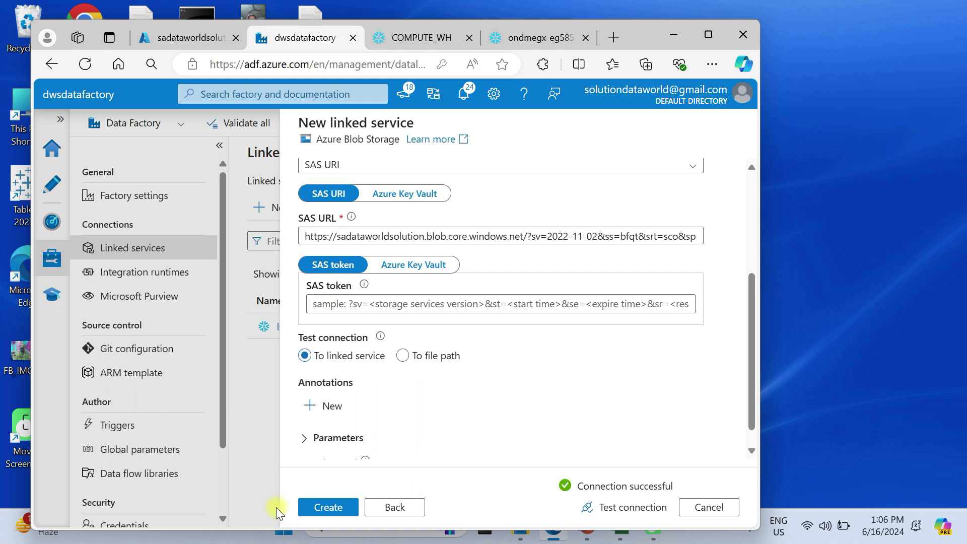
click(317, 509)
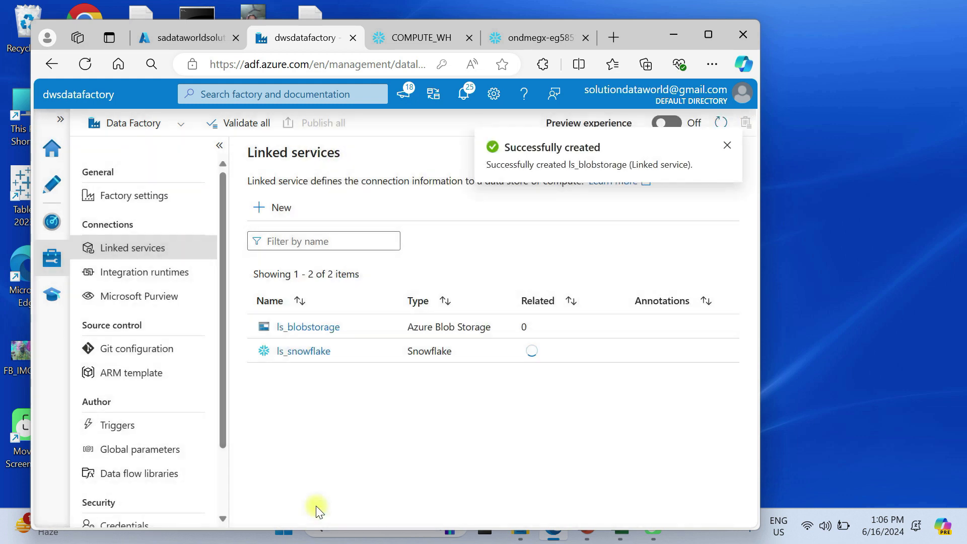
click(710, 45)
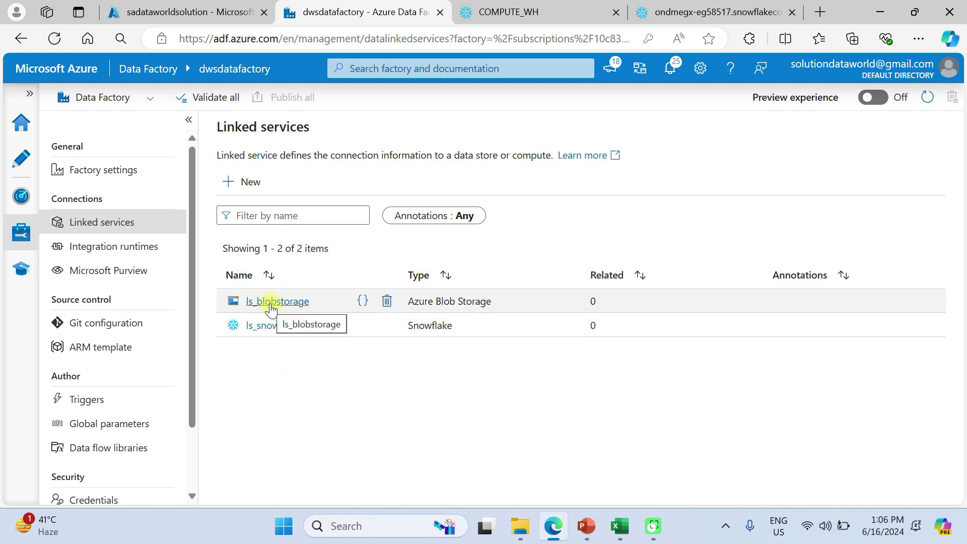
Step: Switch to the Azure portal and view the customerdataset.csv blob's overview in the customerdata container of sadataworldsolution
click(214, 10)
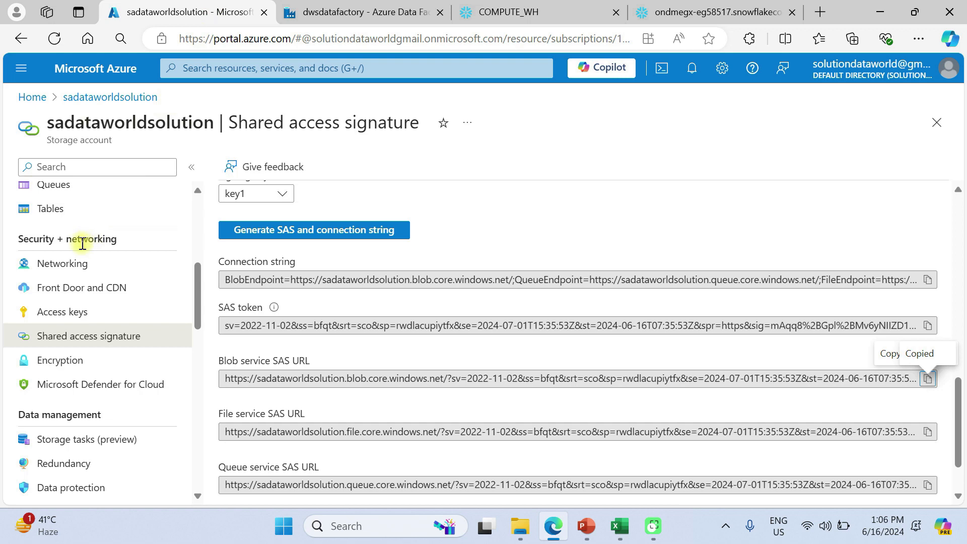
click(89, 98)
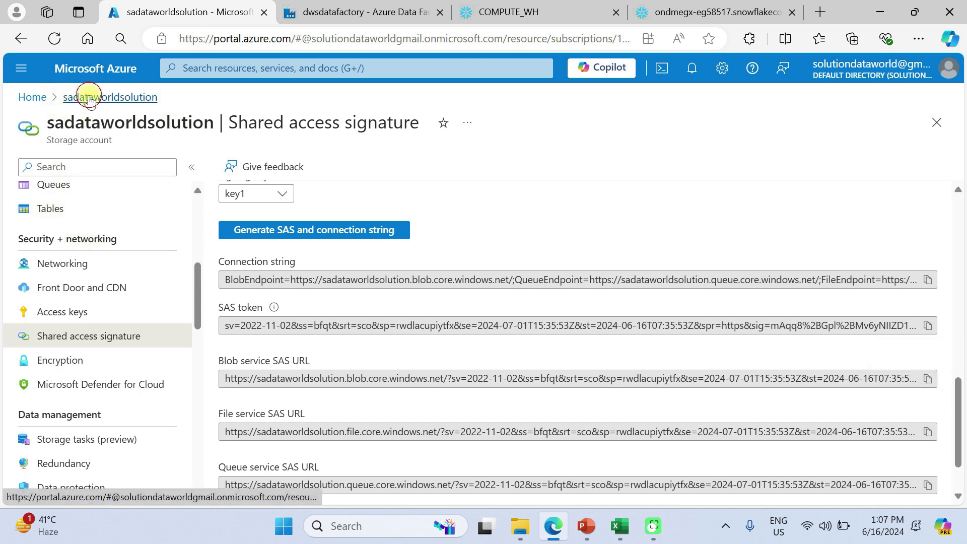
scroll(94, 249, up, 4)
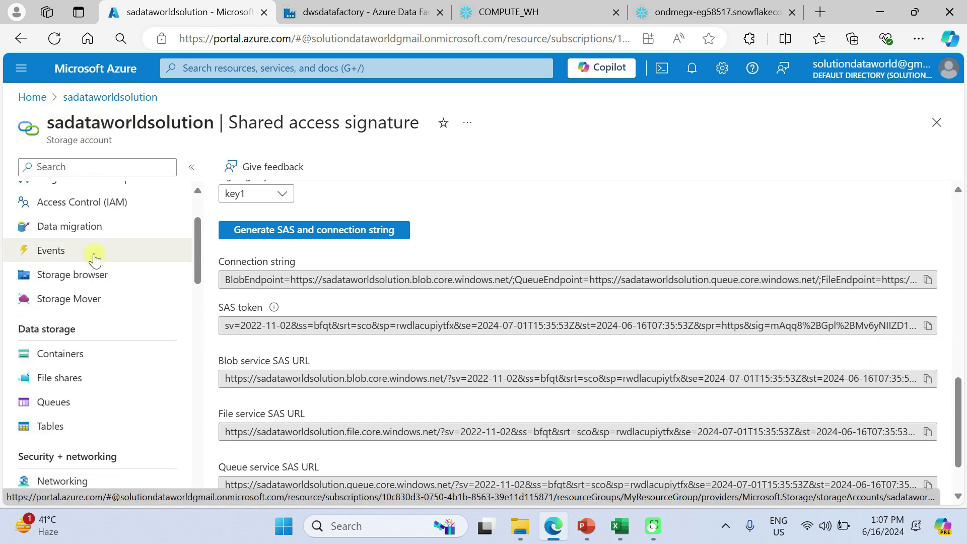
click(84, 271)
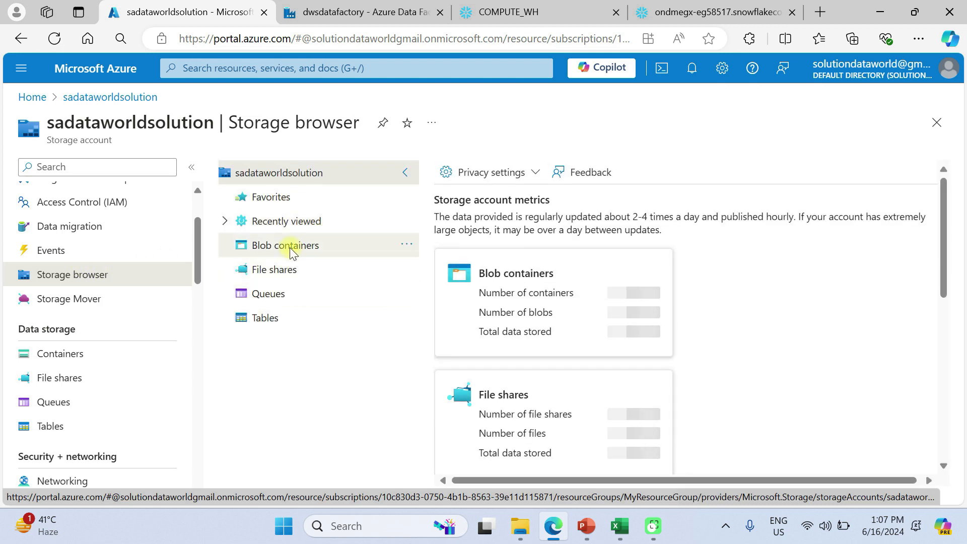
click(294, 247)
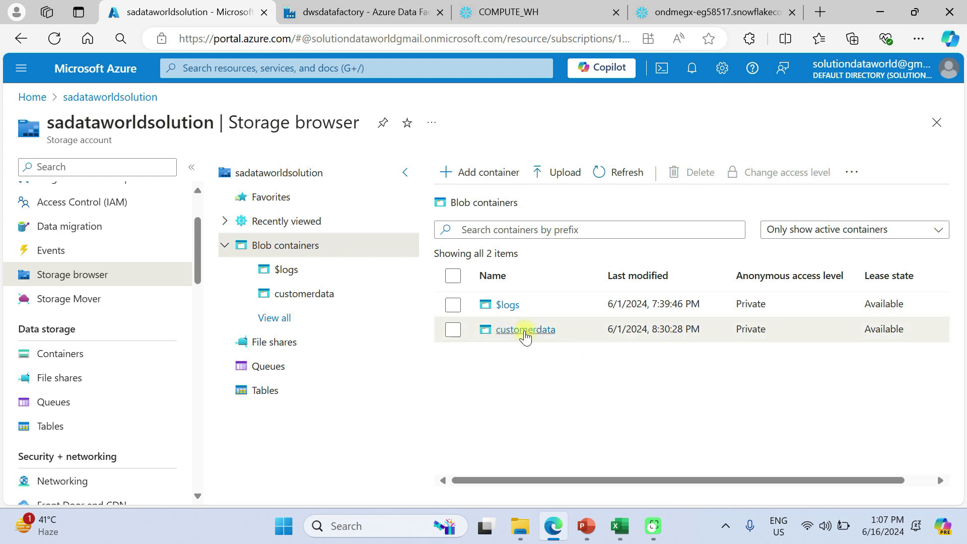
click(524, 333)
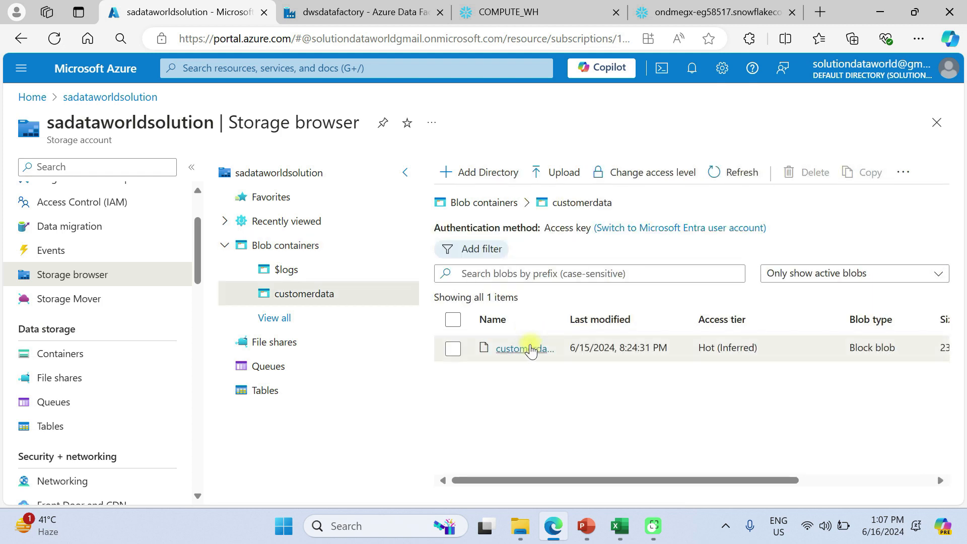
click(524, 349)
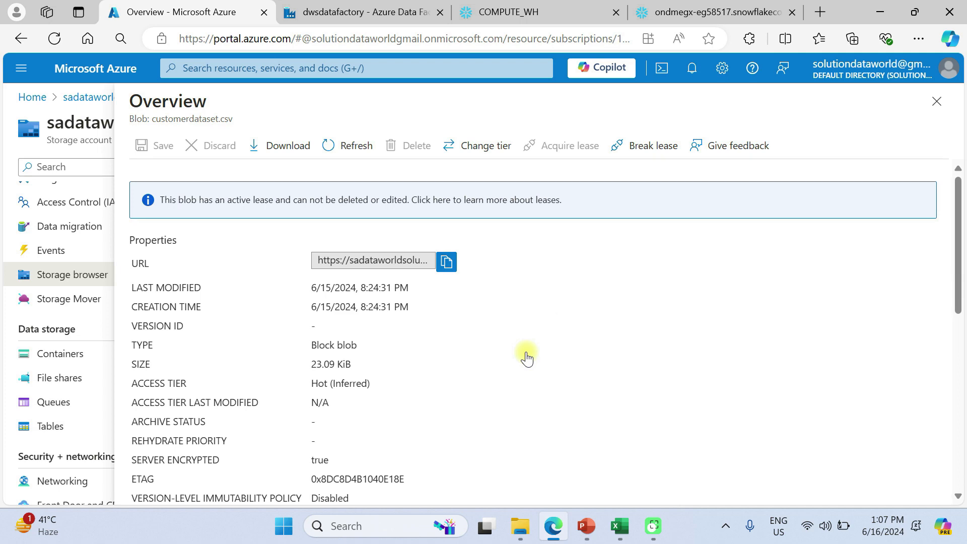
Step: Switch to Excel to examine the columns of customerdataset.csv, and return to Azure Data Factory in the browser
click(615, 528)
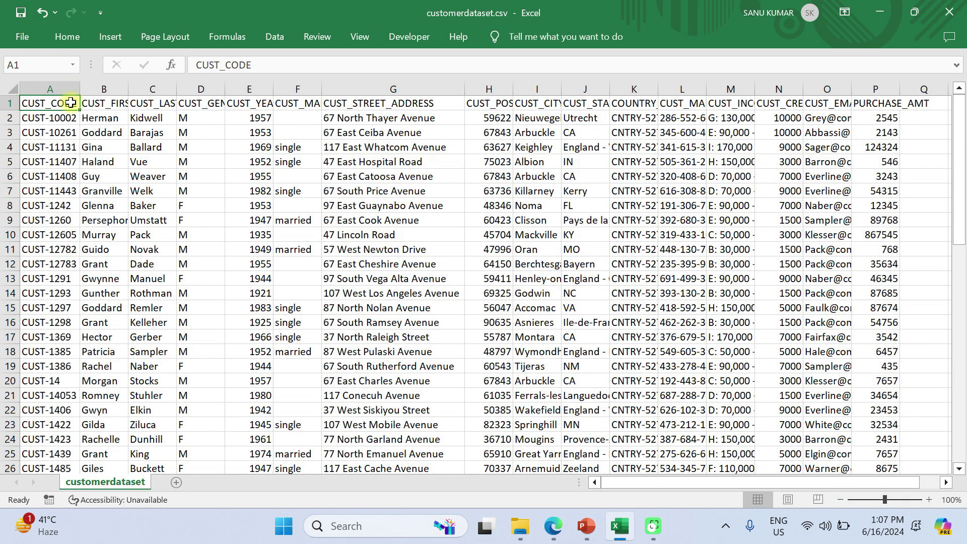
click(78, 87)
key(alt+Tab)
key(alt+Tab)
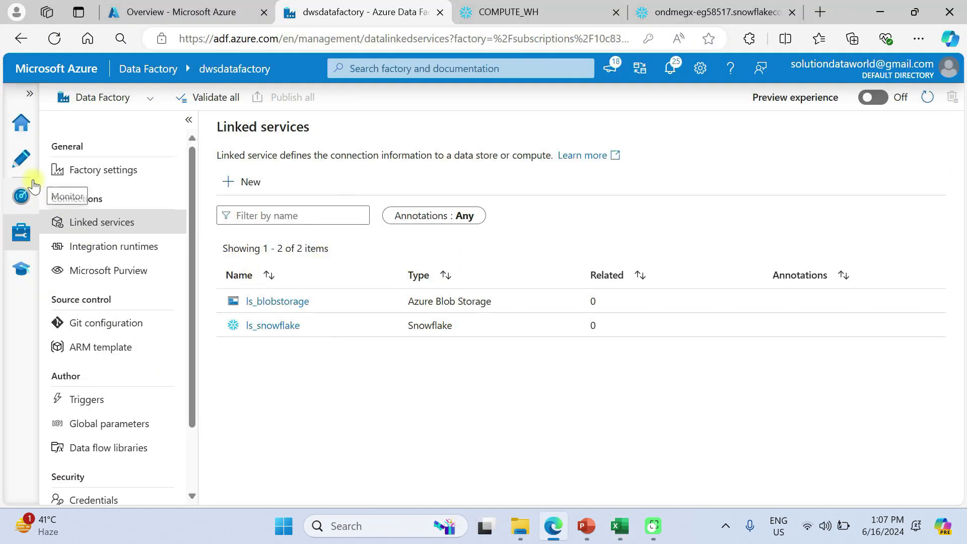
Step: Start a new Data Factory dataset with Azure Blob Storage as the data store and DelimitedText as the format
click(23, 160)
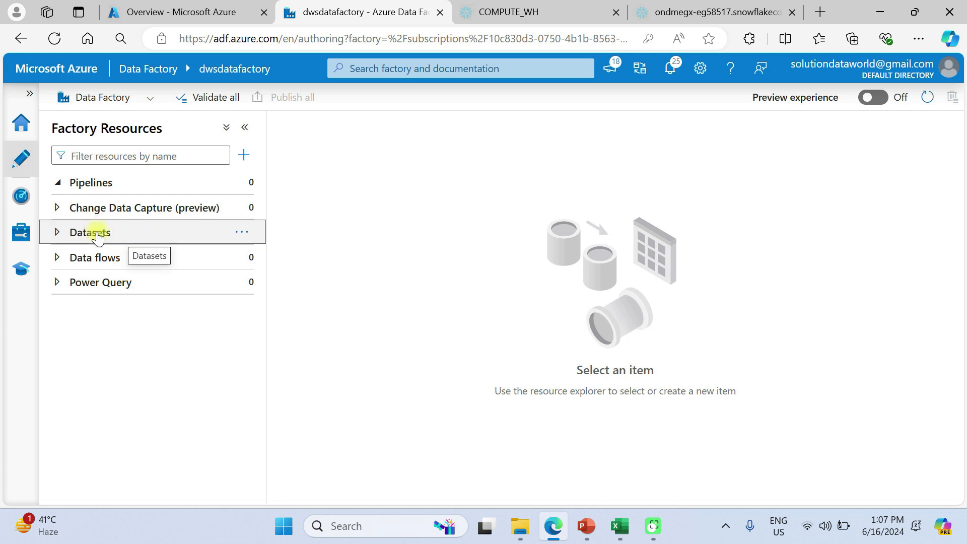
click(243, 232)
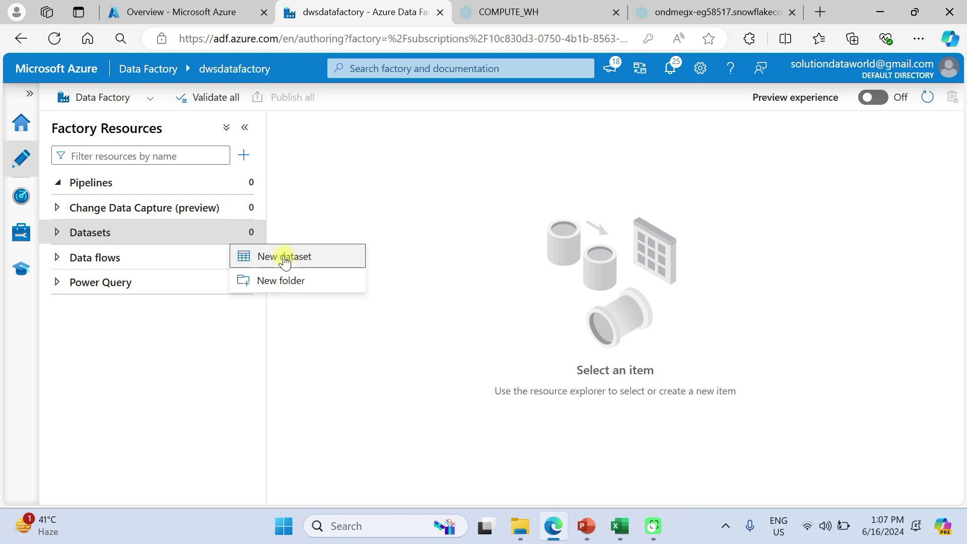
click(285, 258)
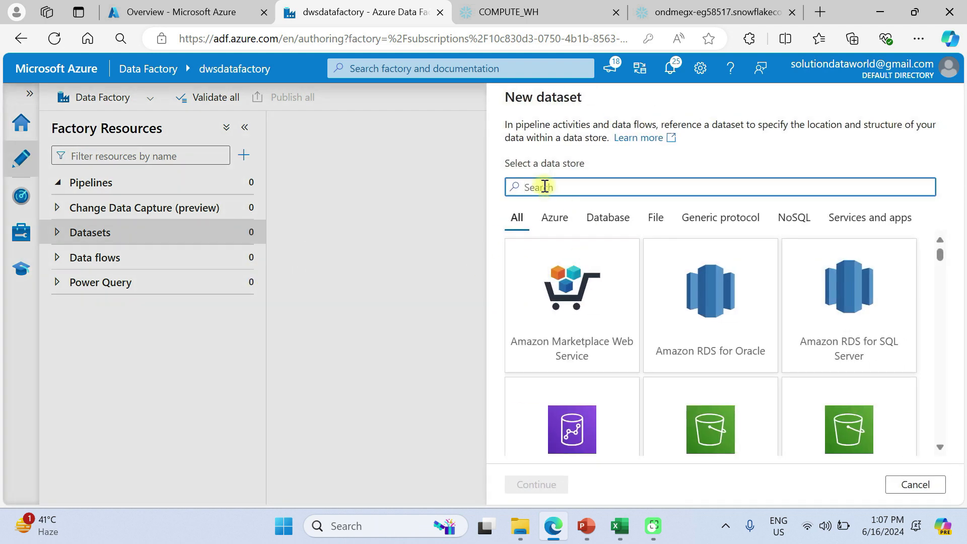
text(bl)
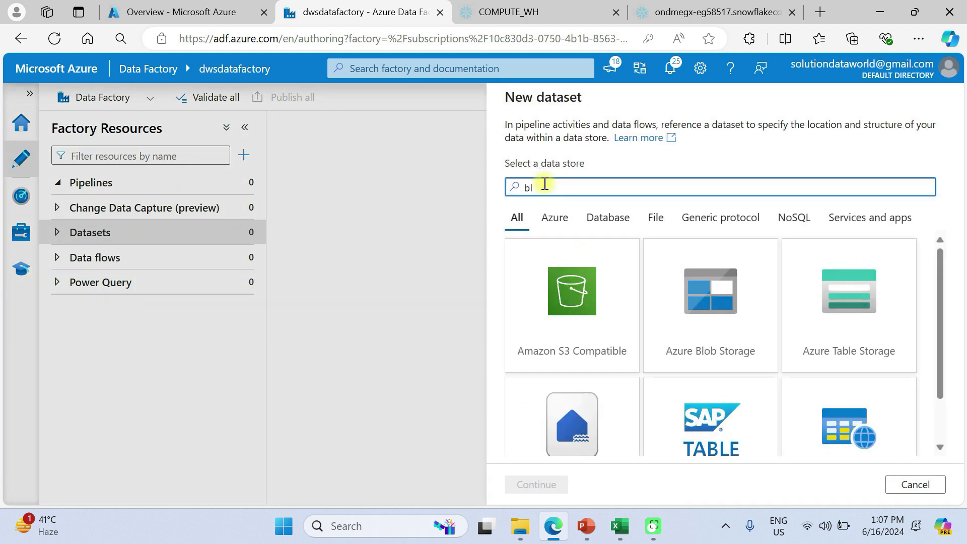
click(730, 319)
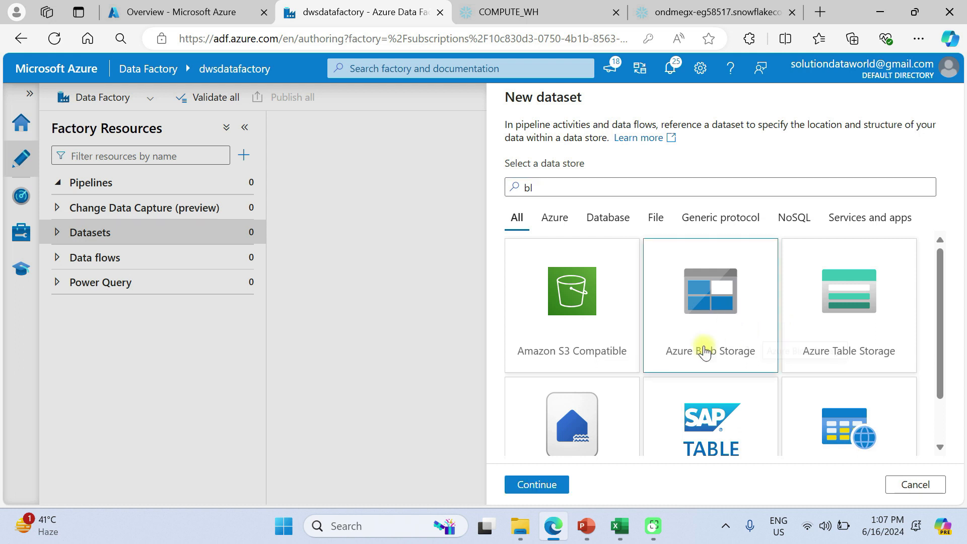
click(548, 485)
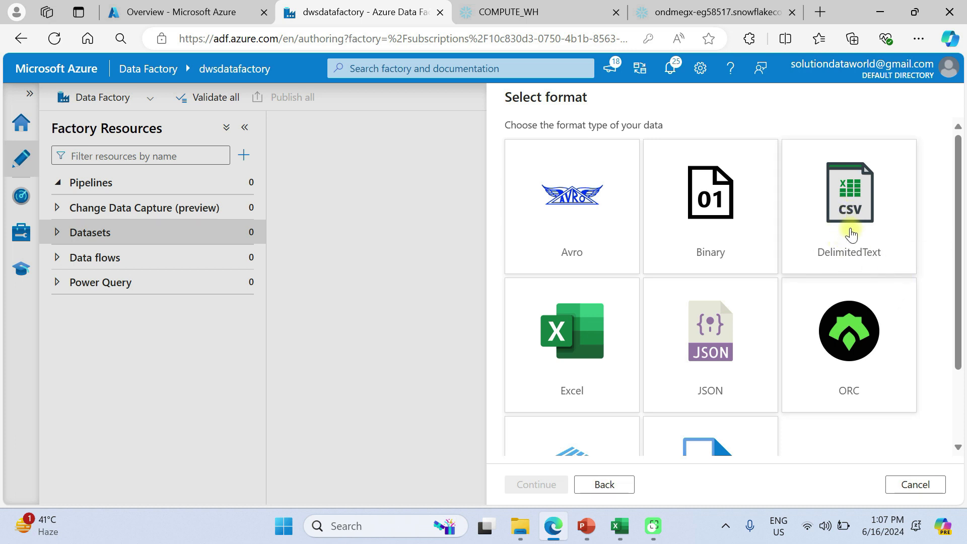
click(850, 235)
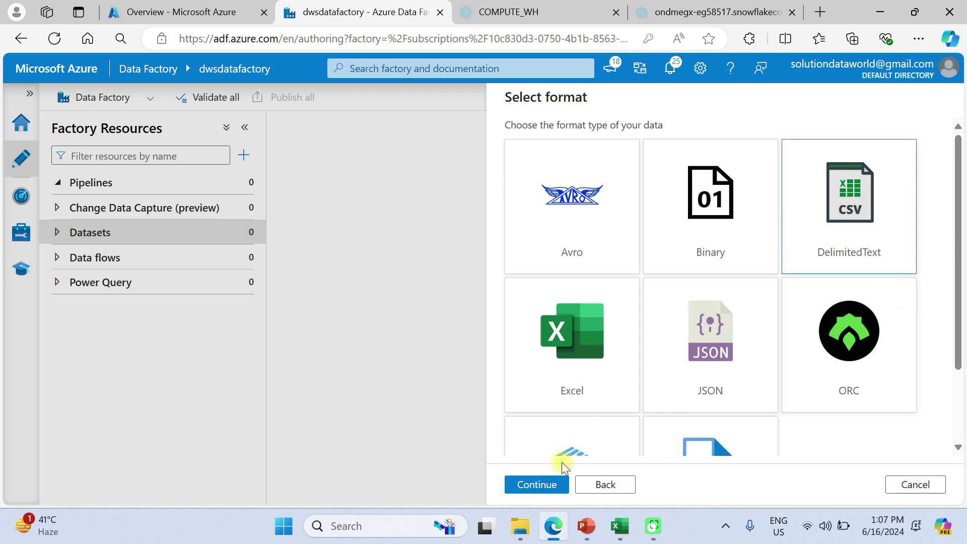
click(553, 484)
Step: Name the dataset ds_customerdataset and assign it the ls_blobstorage linked service
drag(580, 145, 512, 139)
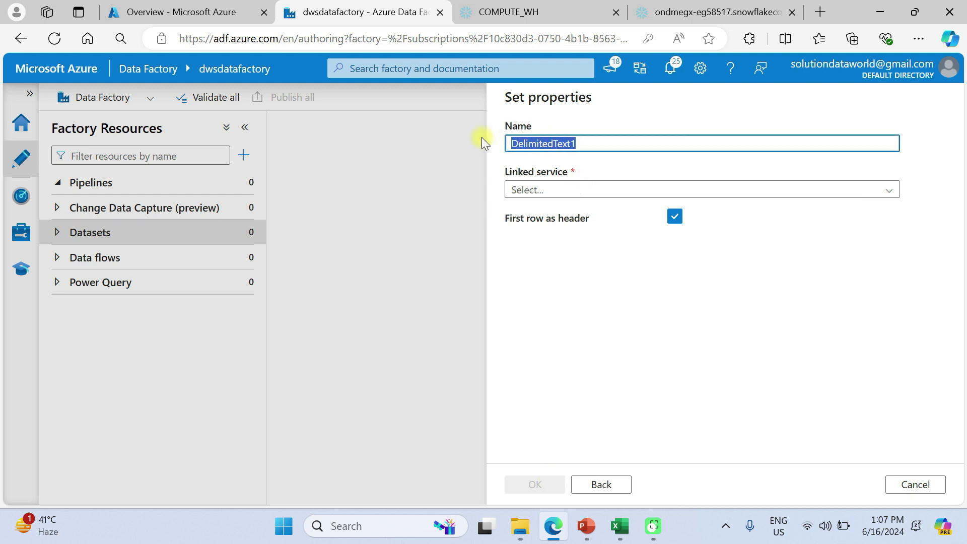
text(ds_customerdatasert)
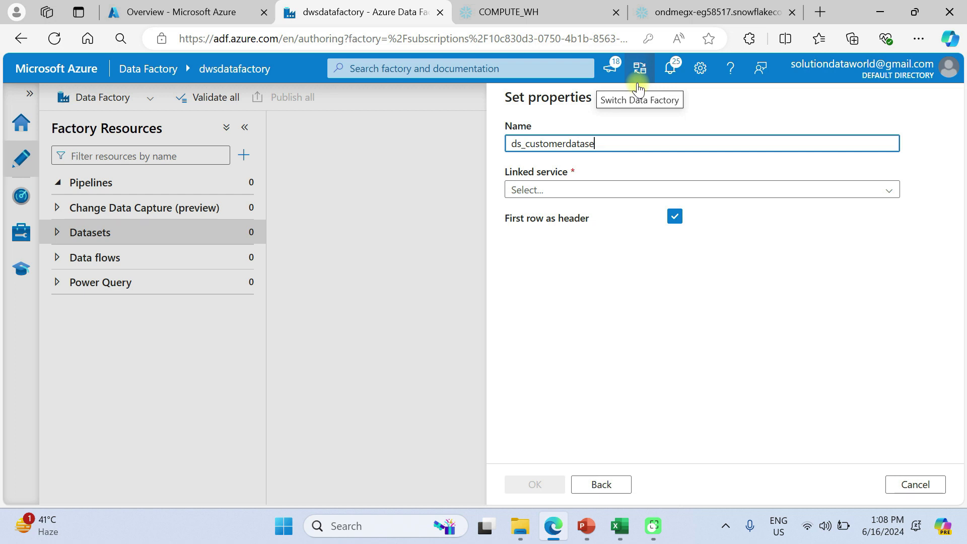
click(568, 192)
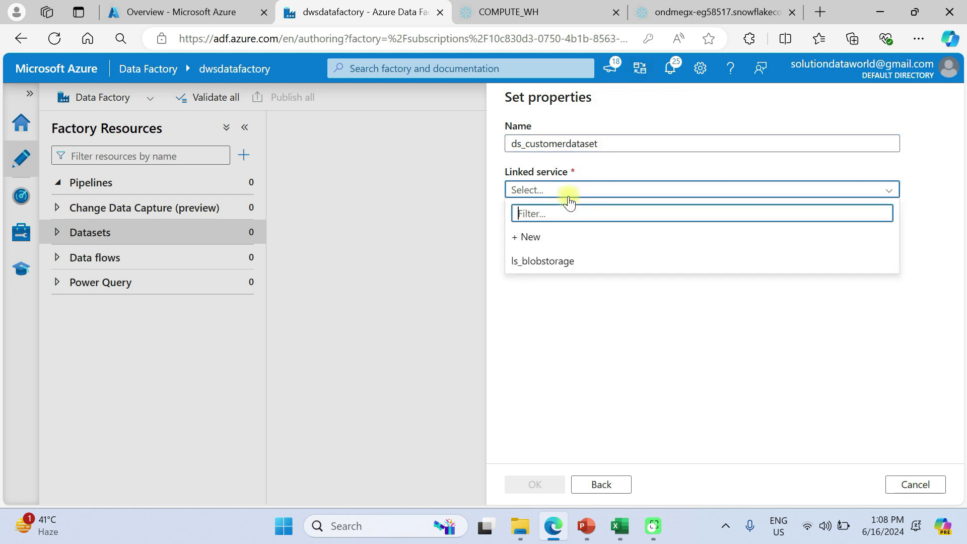
click(545, 264)
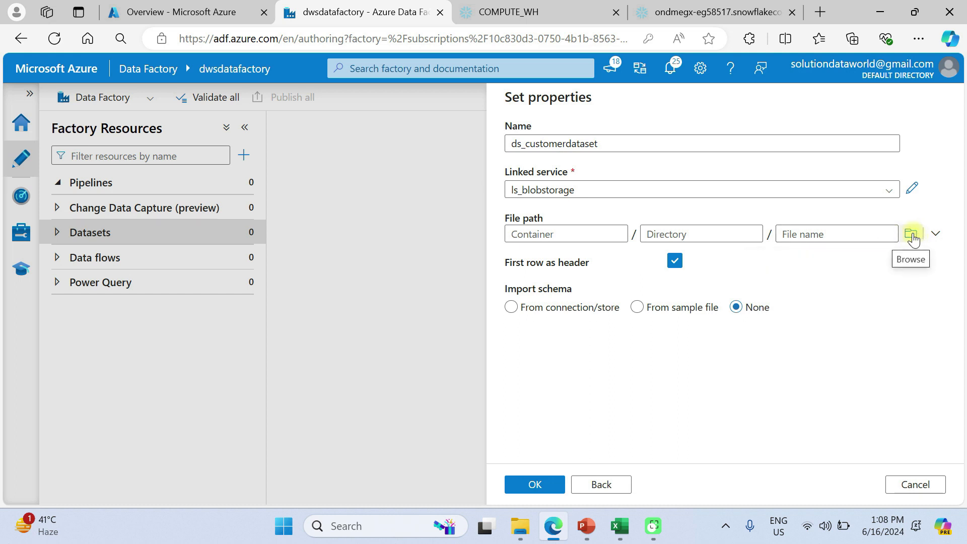
Step: Set the dataset's file path to customerdataset.csv in the customerdata container, import the schema from connection/store, and create the dataset
click(913, 237)
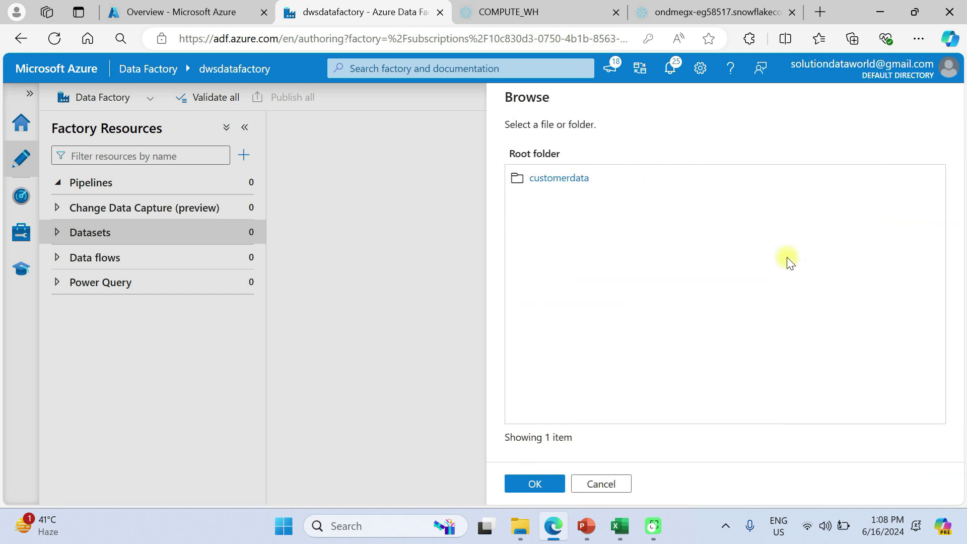
click(552, 179)
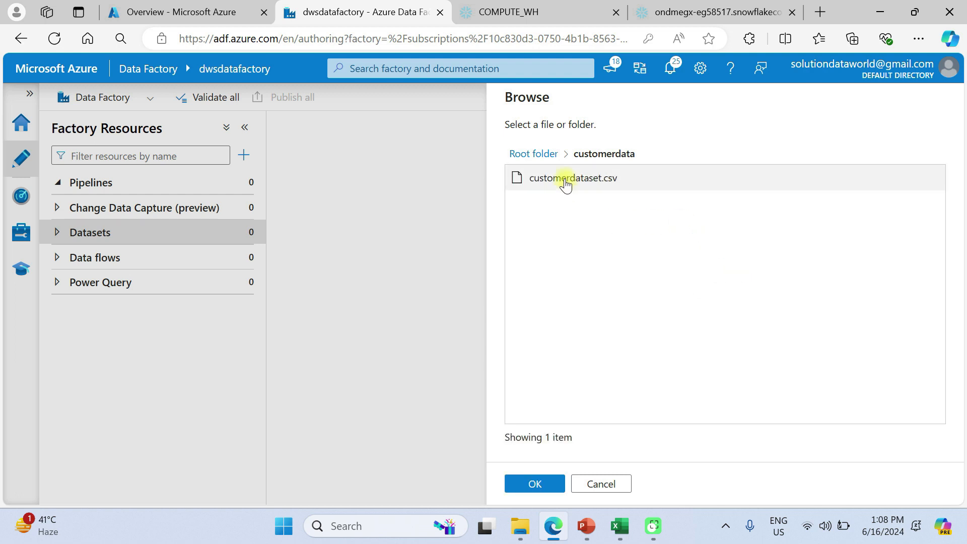
click(565, 184)
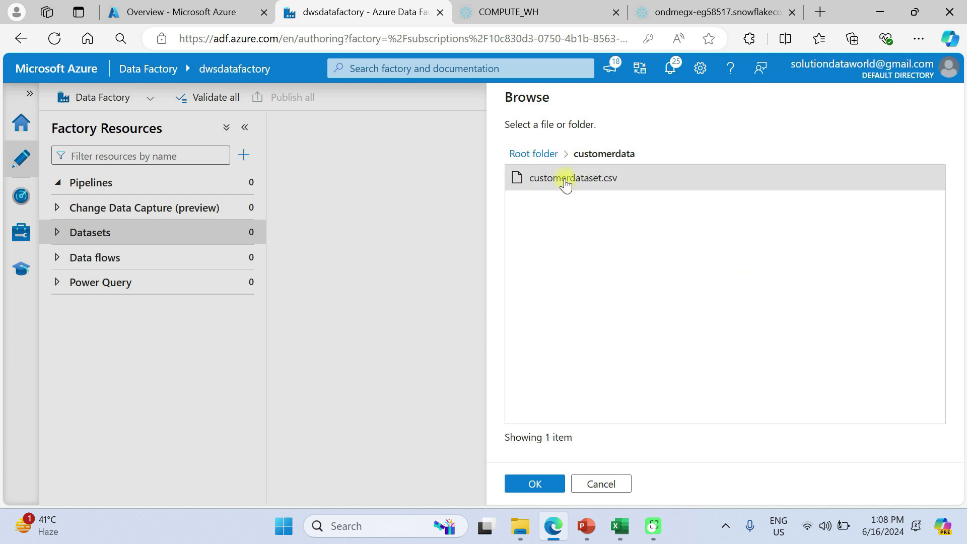
click(534, 484)
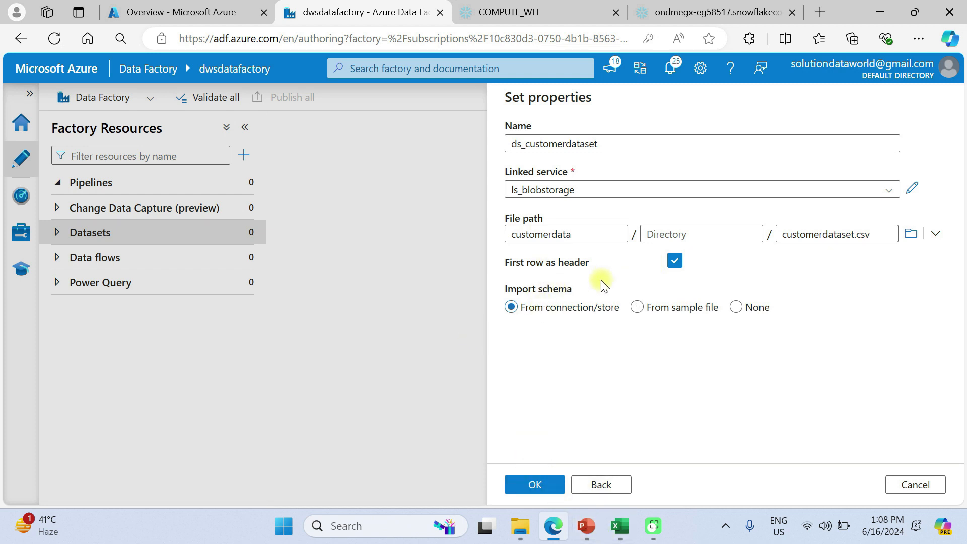
click(740, 309)
click(553, 311)
click(540, 485)
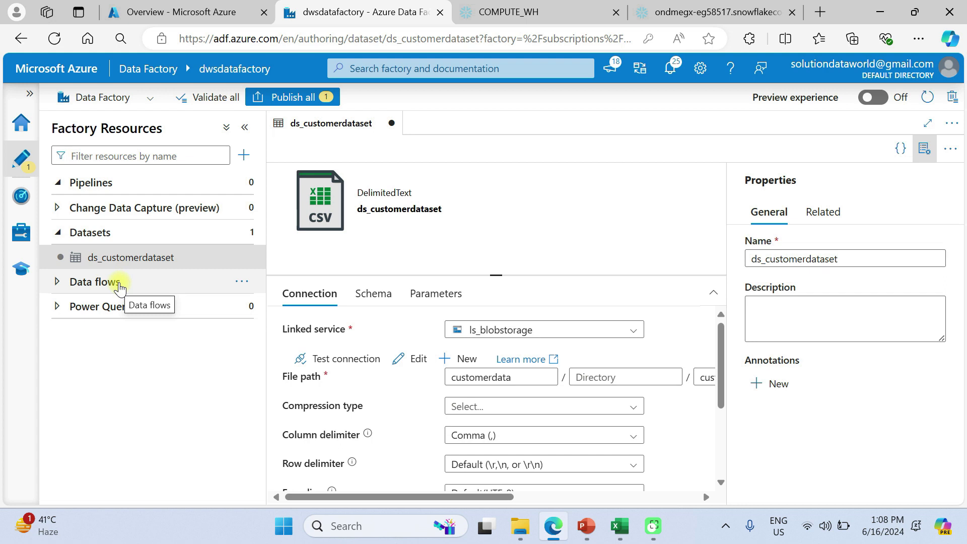
Step: Create a new data flow and name it df_traning_transformation_custdata
click(120, 288)
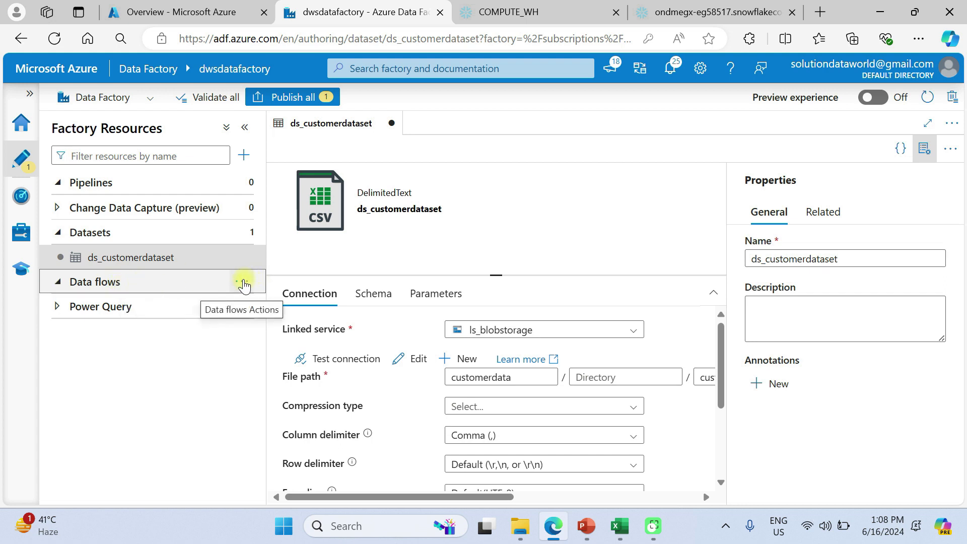
click(244, 284)
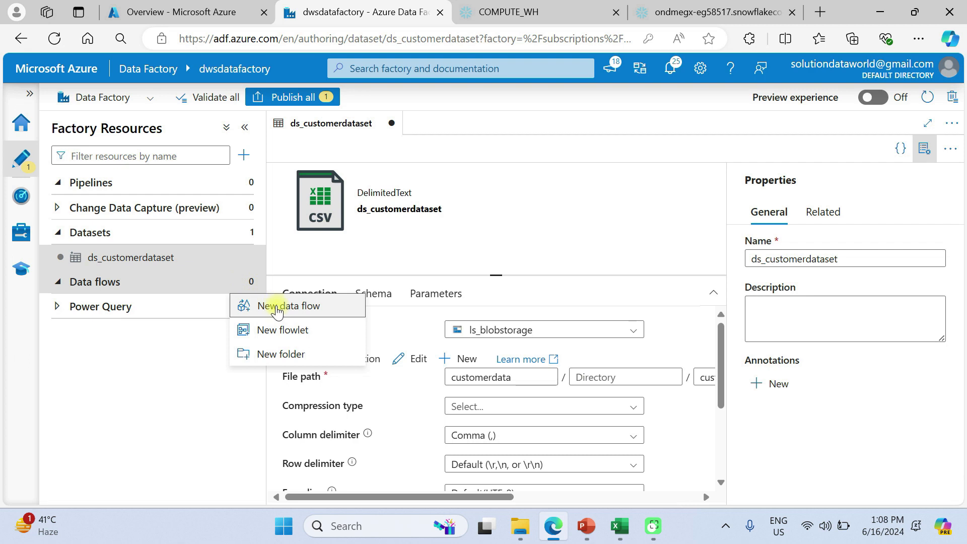
click(276, 311)
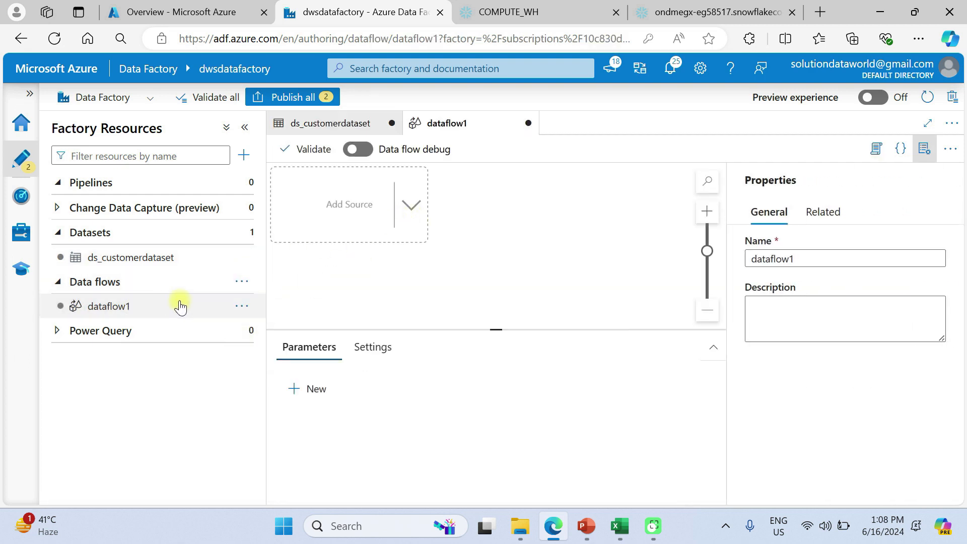
drag(813, 257, 706, 260)
click(664, 262)
double_click(814, 259)
mouse_move(814, 259)
mouse_down()
mouse_move(753, 253)
mouse_move(803, 258)
mouse_up()
text(df)
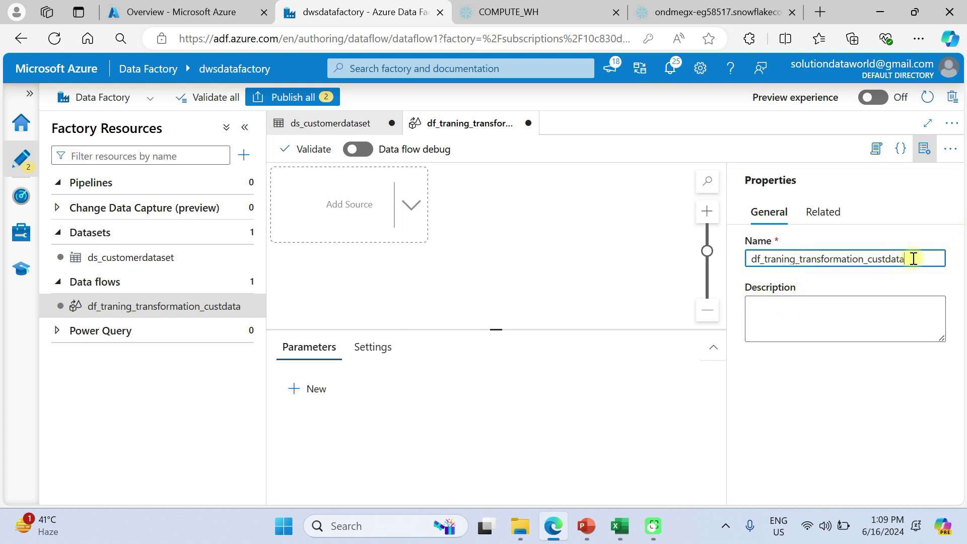
click(820, 305)
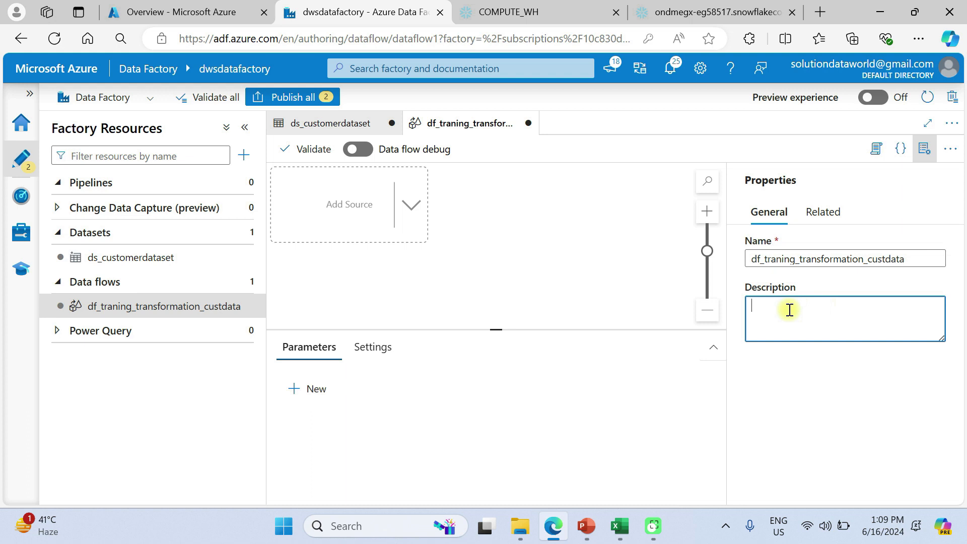
Step: Add a source to the data flow and show its source settings
click(409, 209)
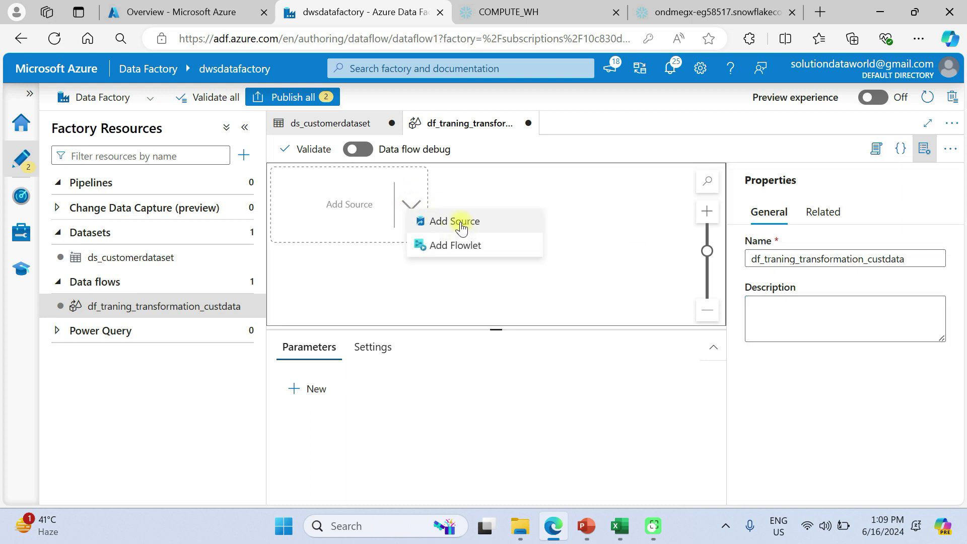
click(461, 224)
click(366, 207)
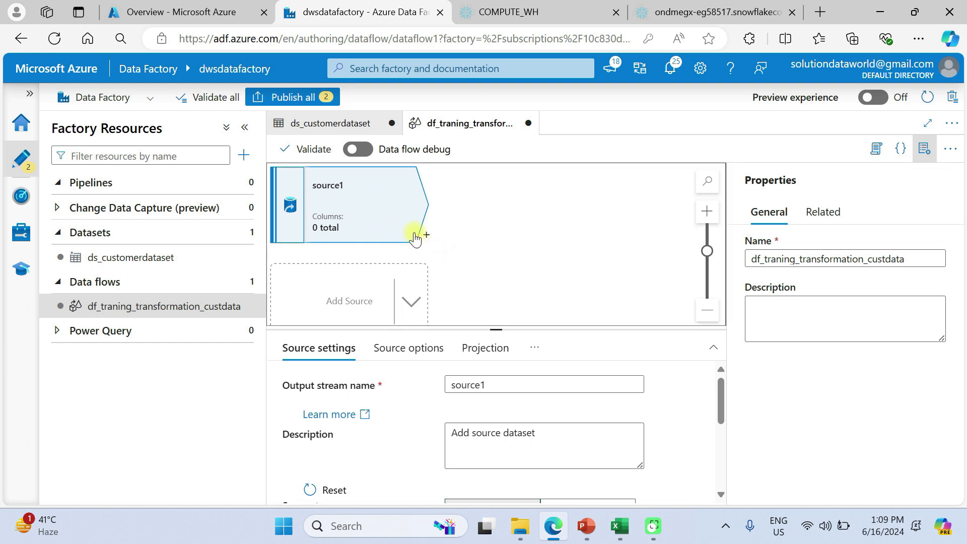
click(316, 351)
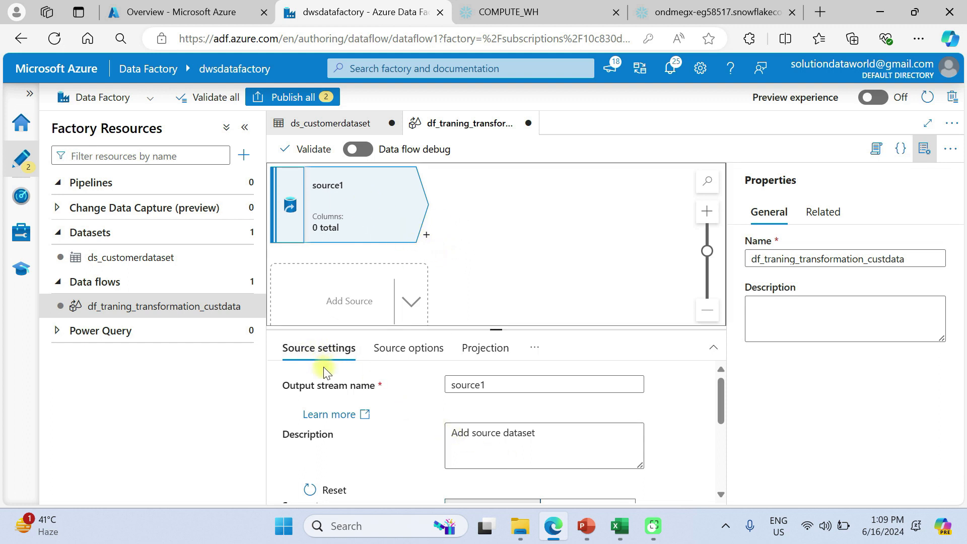
Step: Name the source's output stream customerdatasource
scroll(324, 371, down, 2)
scroll(324, 371, up, 2)
drag(493, 390, 423, 388)
text(i)
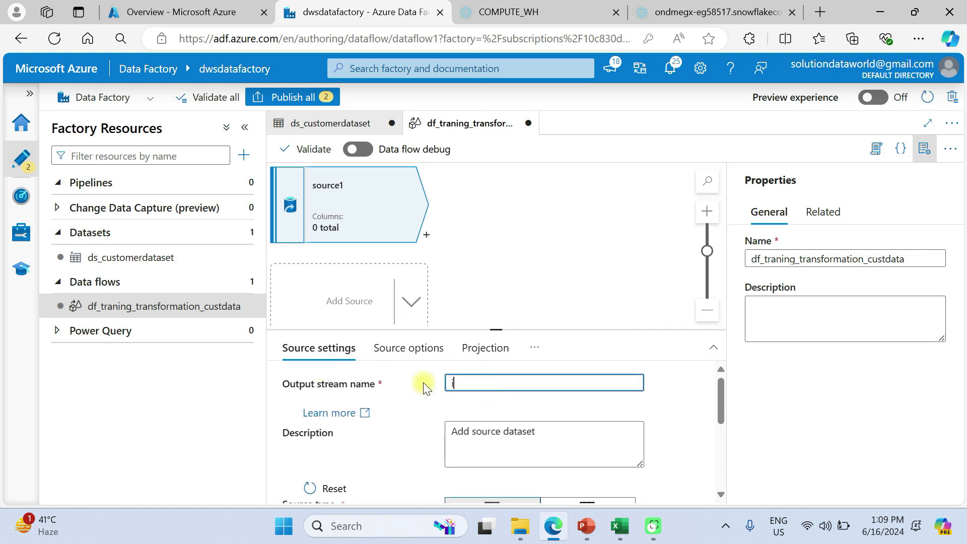
text(ncomingcustomerdatasource)
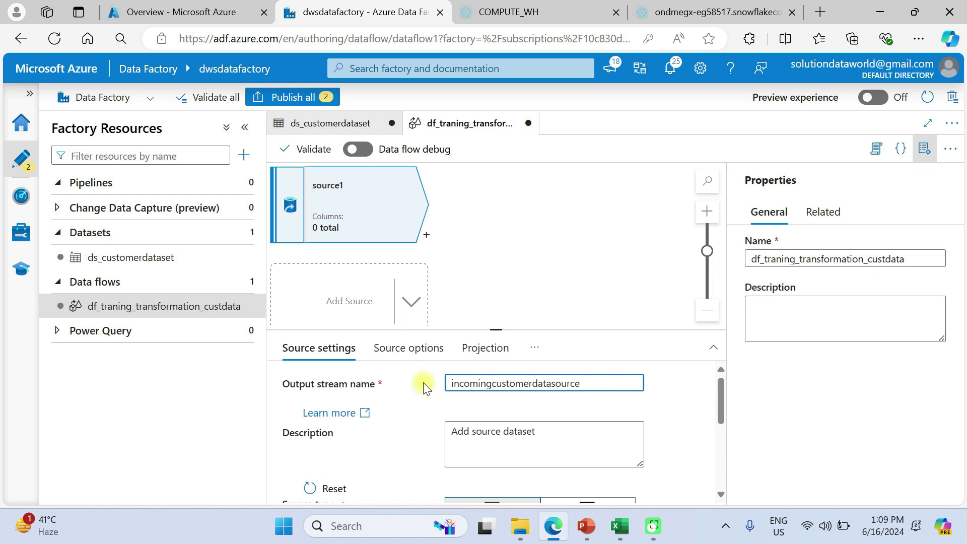
scroll(423, 382, down, 1)
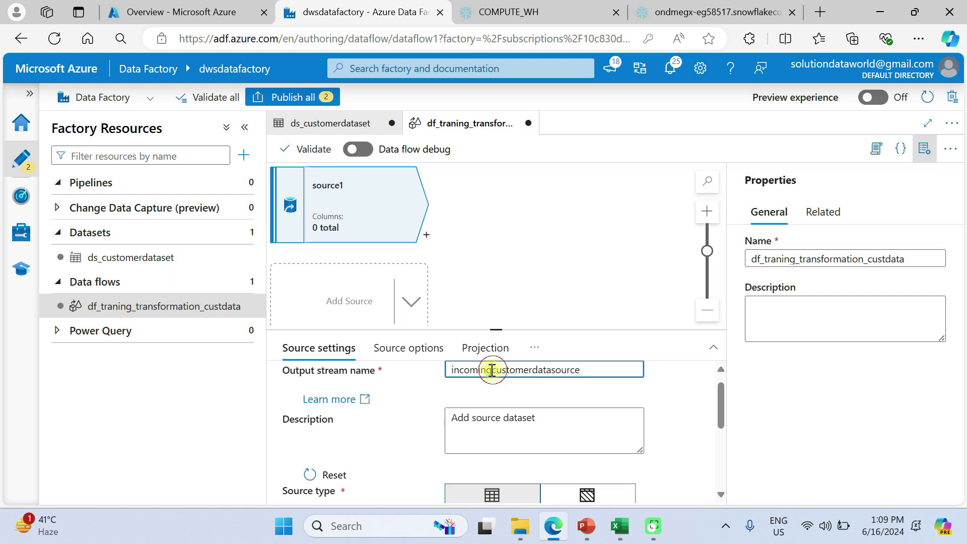
drag(493, 370, 443, 377)
key(Delete)
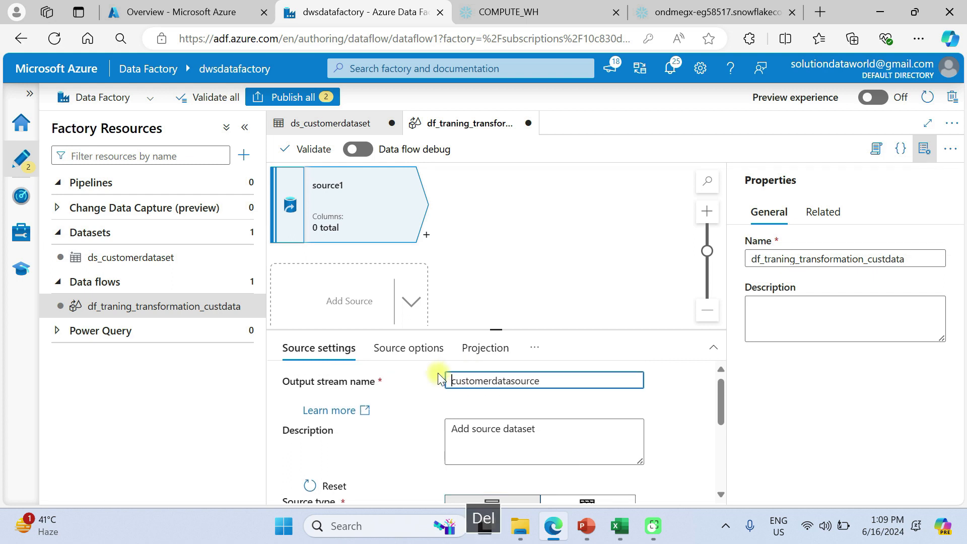
Step: Keep Dataset as the source type and assign ds_customerdataset as the source's dataset
scroll(507, 434, down, 3)
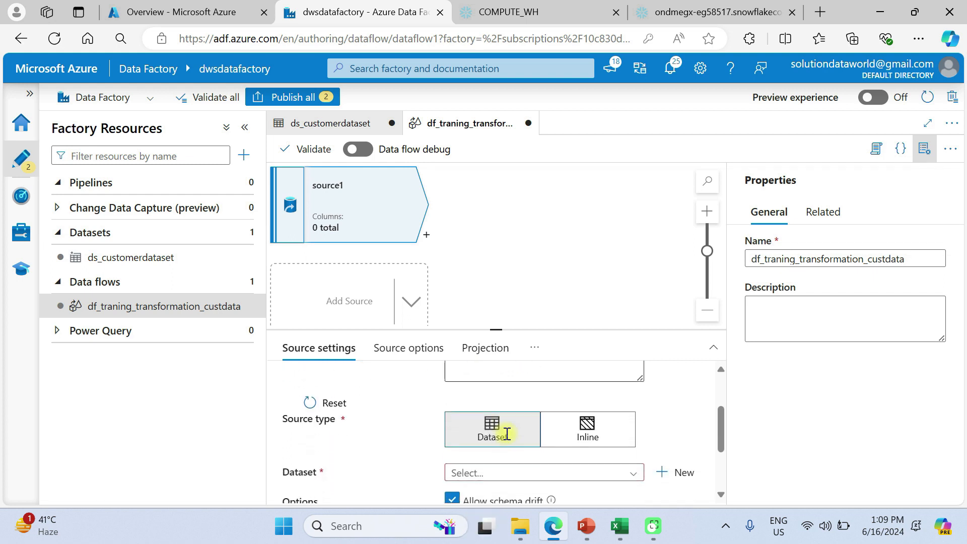
scroll(496, 438, down, 1)
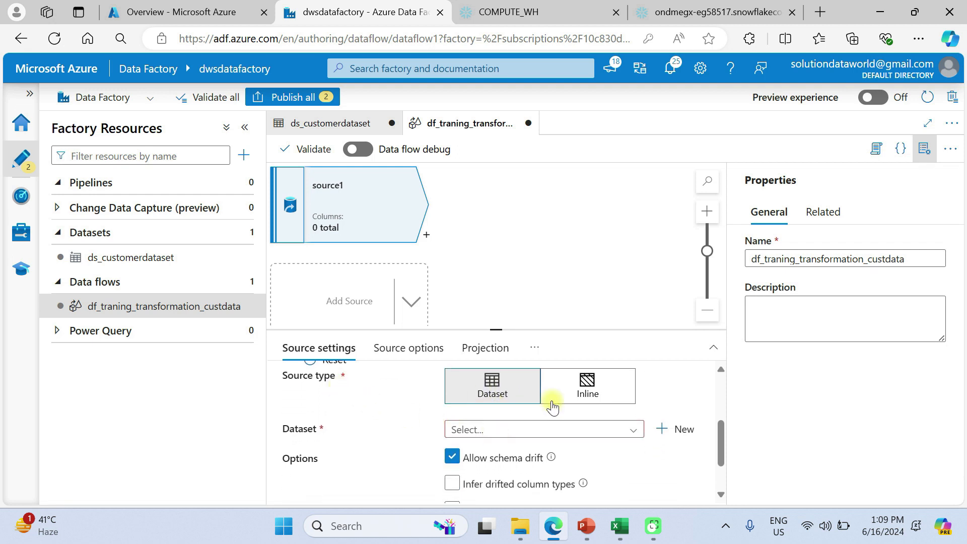
click(502, 429)
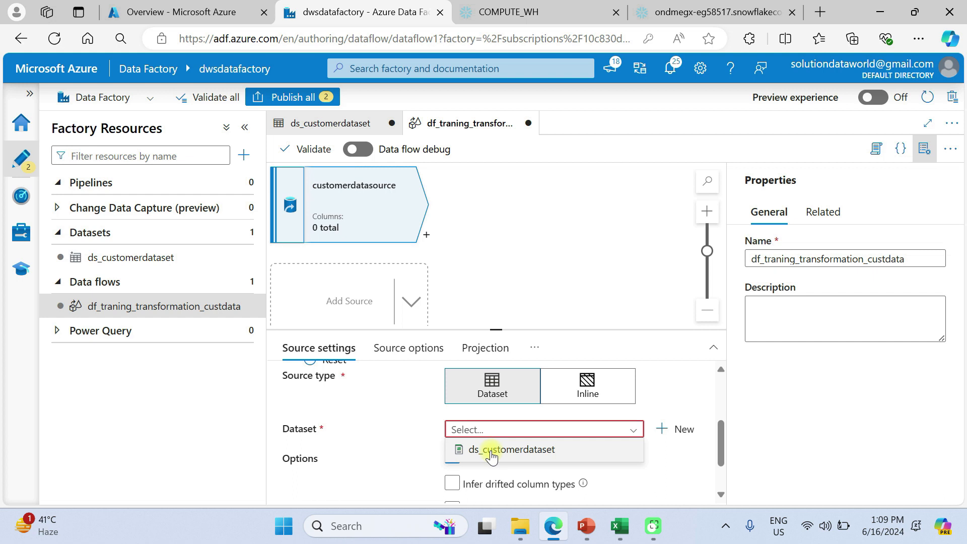
click(491, 449)
Step: Turn off Allow schema drift for the customerdatasource source
scroll(491, 456, down, 1)
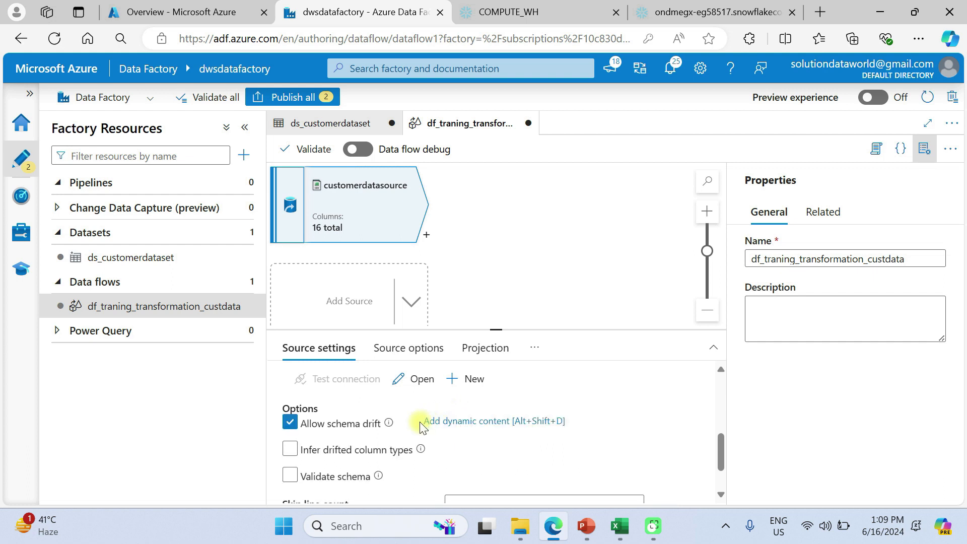
click(353, 422)
drag(383, 368, 360, 368)
click(290, 368)
scroll(604, 398, down, 1)
scroll(604, 398, up, 1)
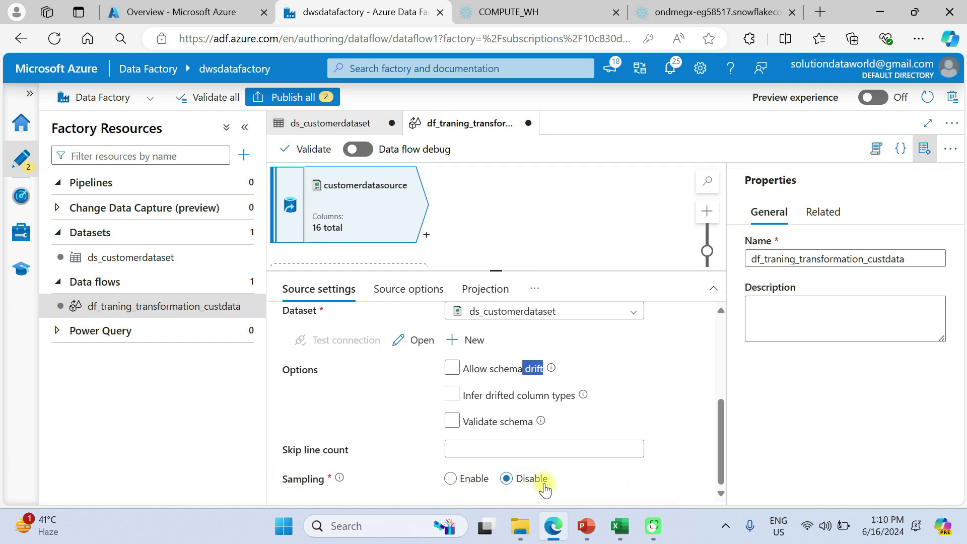
Step: Review the source options of customerdatasource, from the wildcard paths down to the after-completion and last-modified filter settings
click(385, 288)
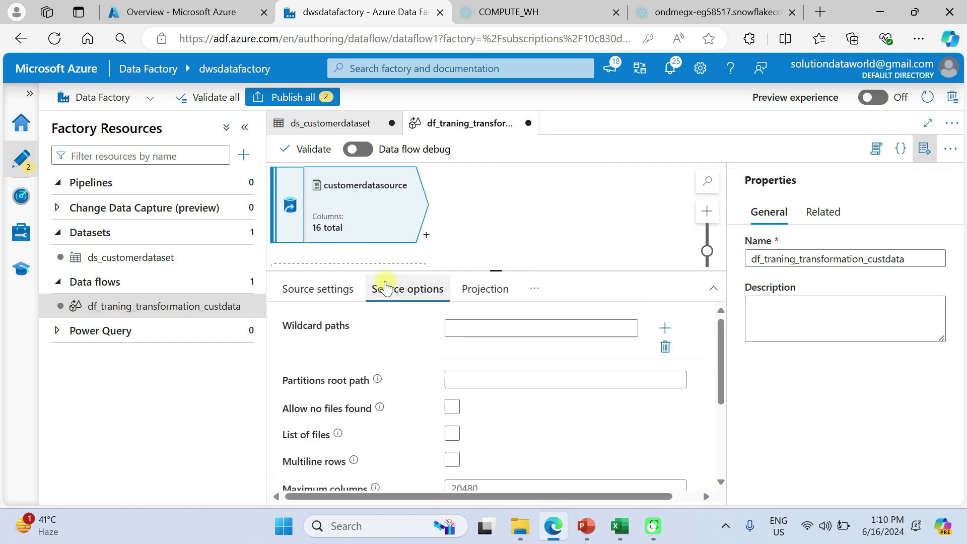
scroll(402, 334, down, 1)
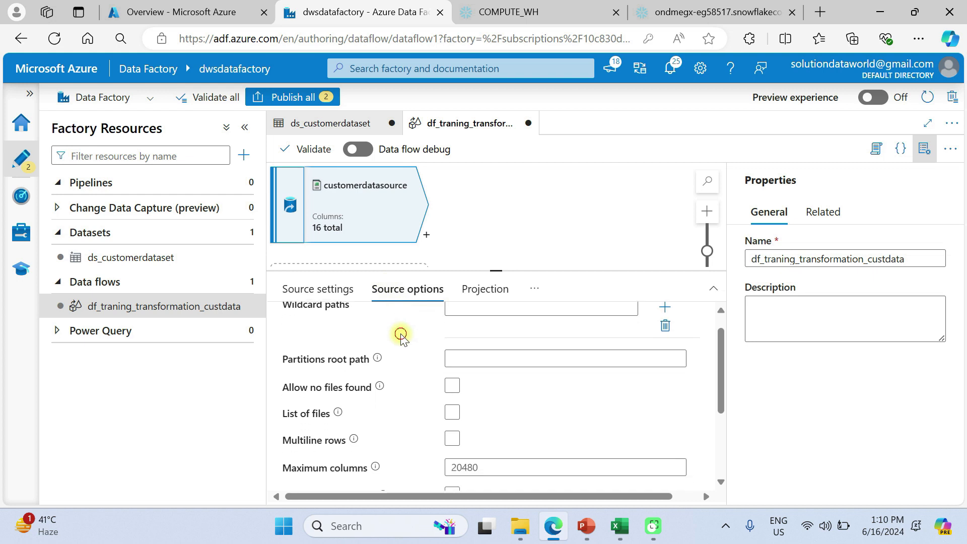
scroll(401, 335, up, 1)
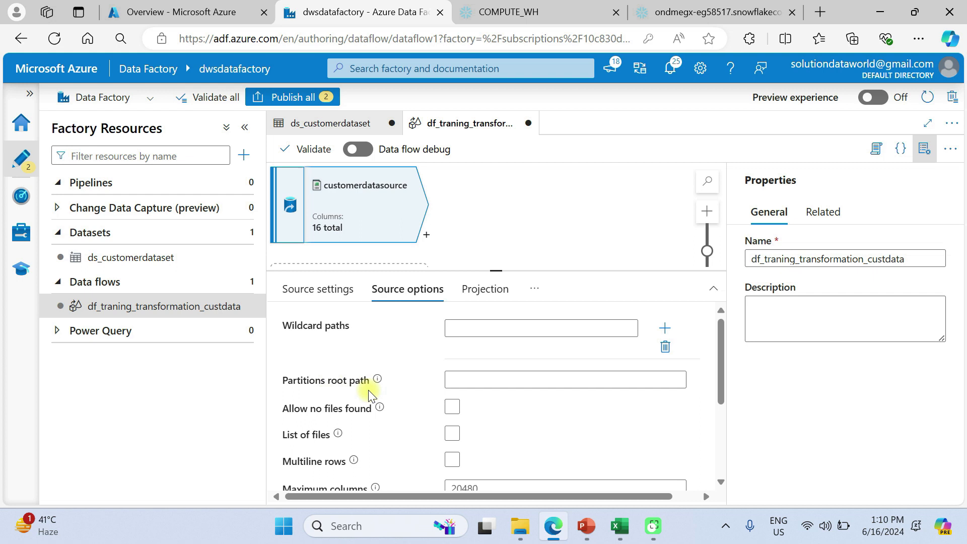
scroll(417, 399, down, 5)
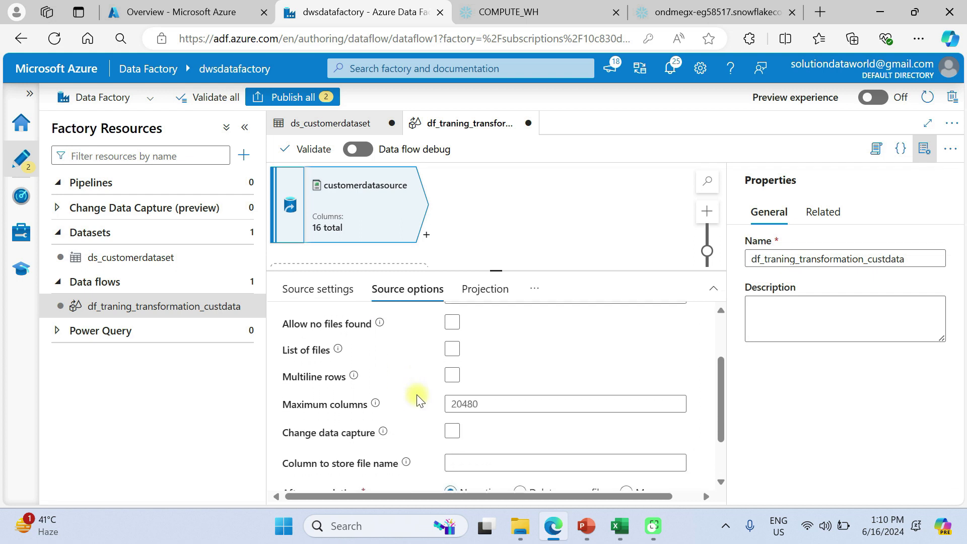
scroll(417, 400, down, 2)
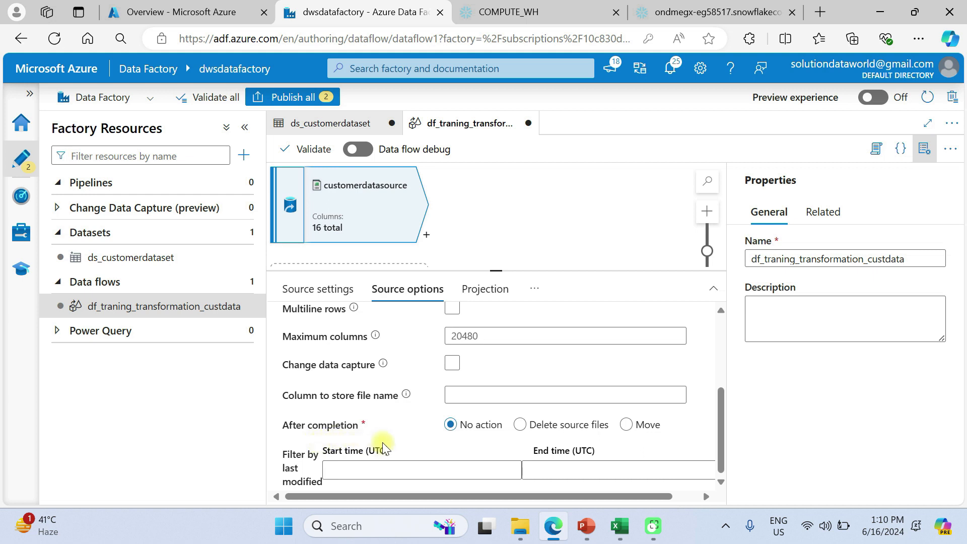
Step: Try the Delete source files and Move options for after completion, and return the setting to No action
click(587, 426)
click(627, 426)
click(627, 424)
scroll(630, 426, down, 2)
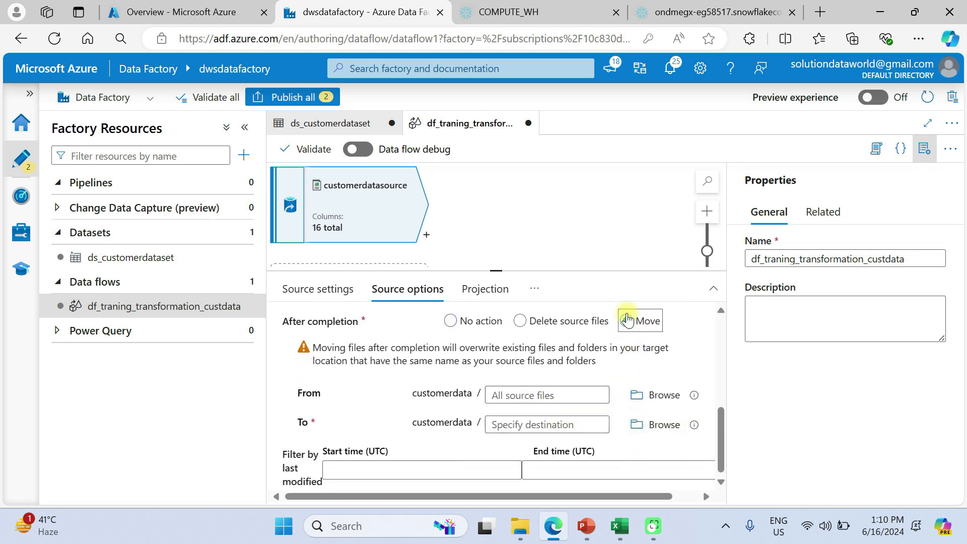
click(451, 321)
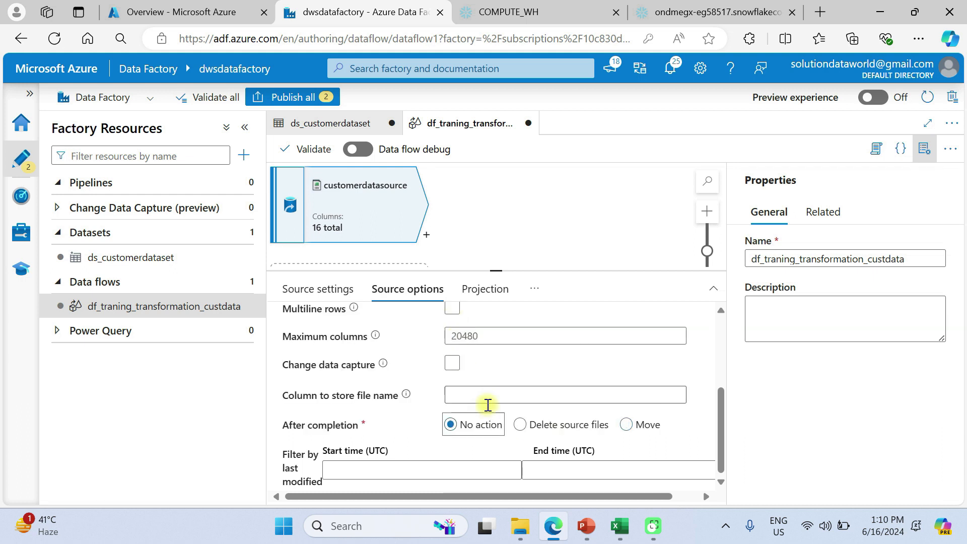
scroll(499, 429, down, 1)
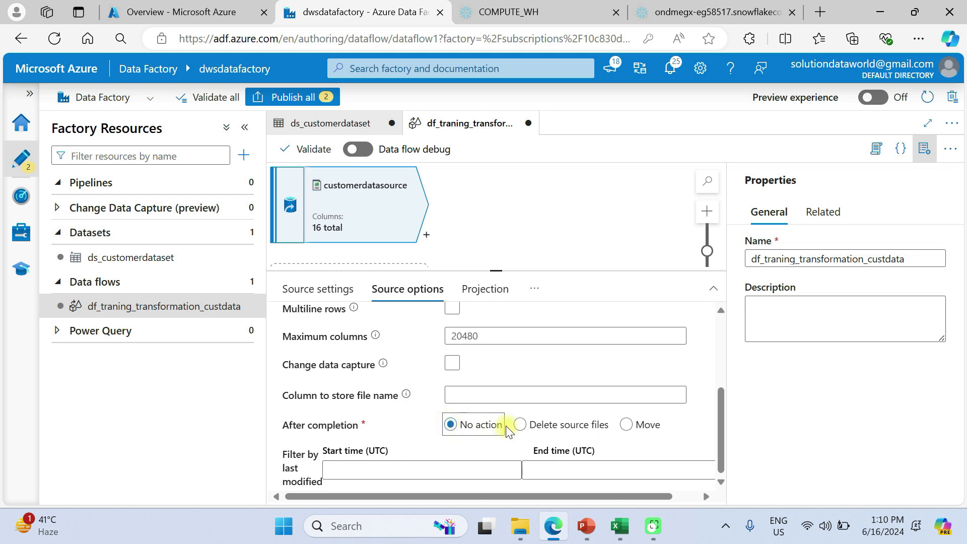
scroll(495, 433, down, 1)
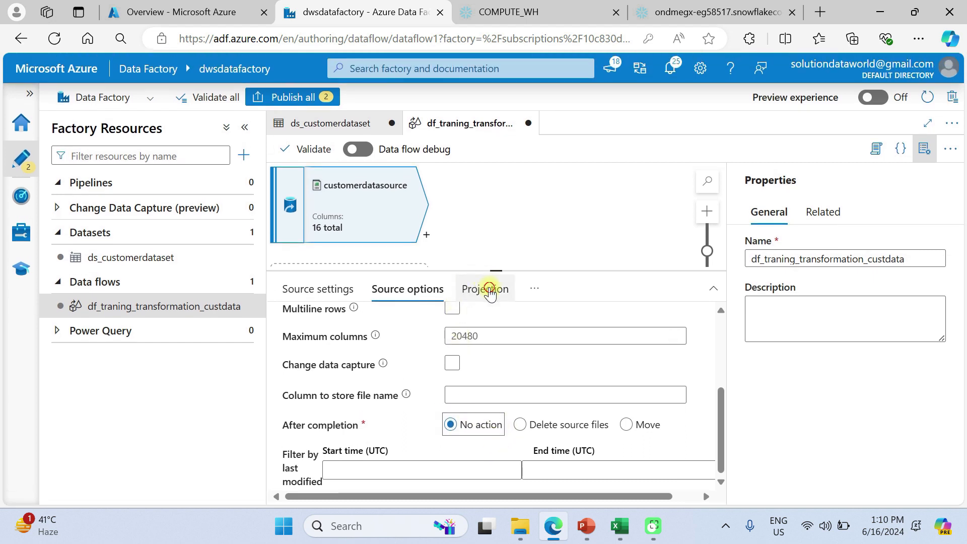
Step: Examine the column names and types in the source's projection, and open the Inspect view of its columns
click(488, 291)
scroll(460, 447, down, 4)
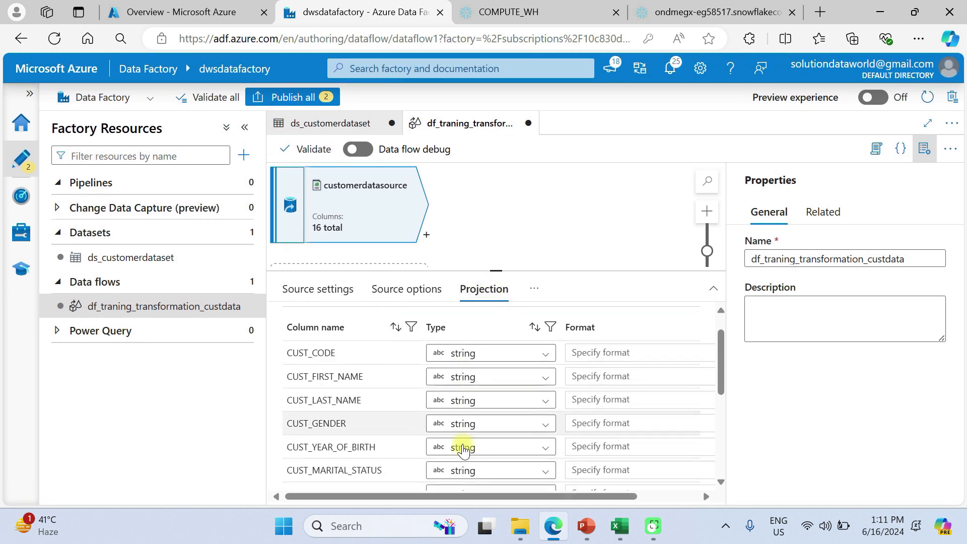
scroll(462, 450, down, 2)
scroll(463, 450, up, 6)
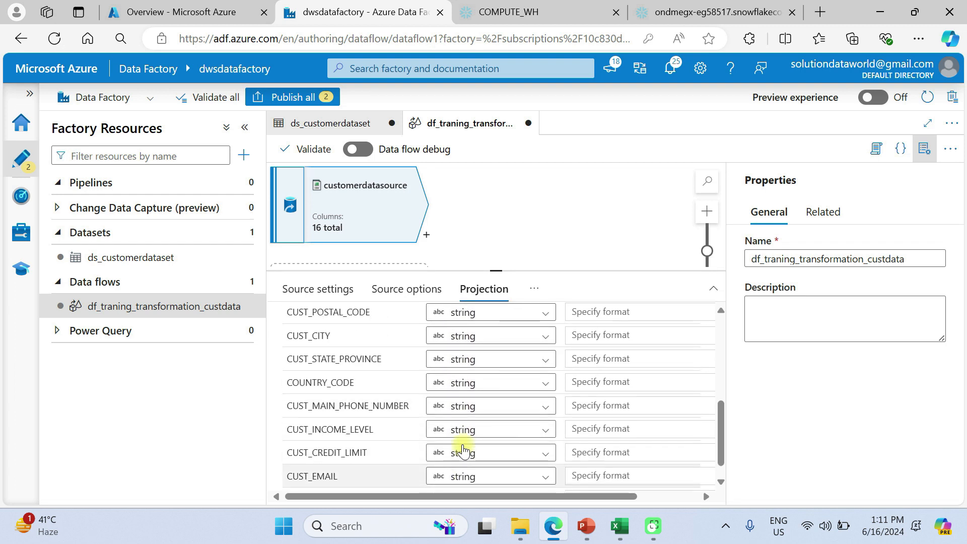
click(533, 292)
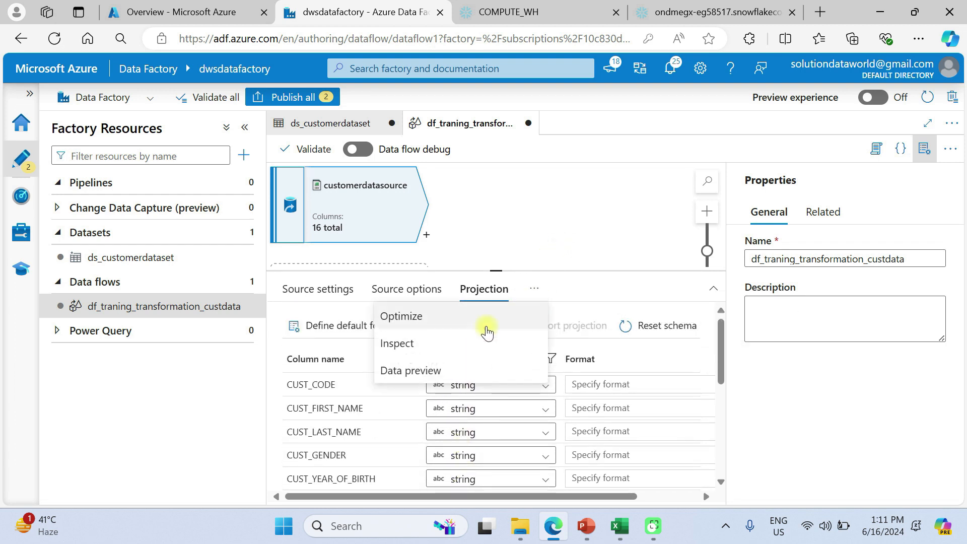
click(430, 343)
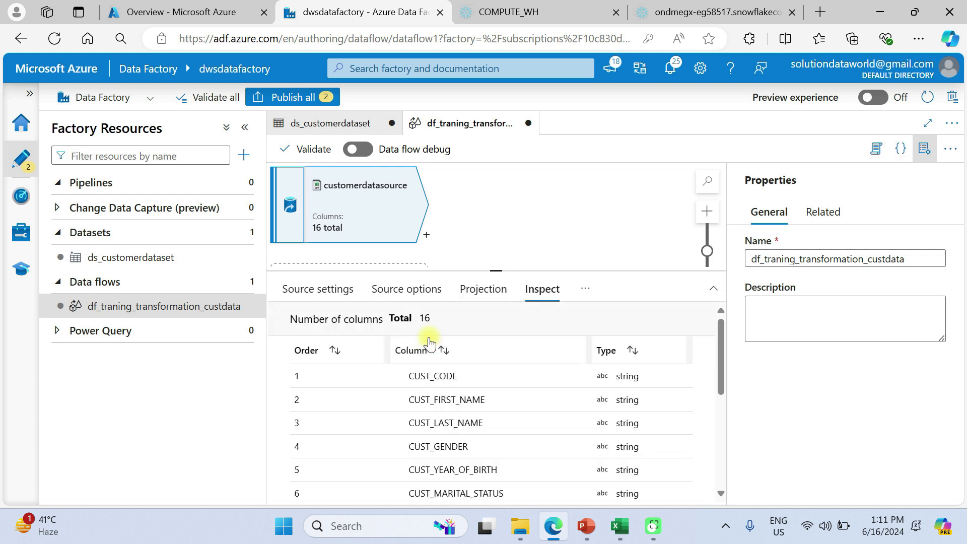
Step: Examine the full list of columns and their types in the Inspect view of customerdatasource
scroll(509, 406, down, 5)
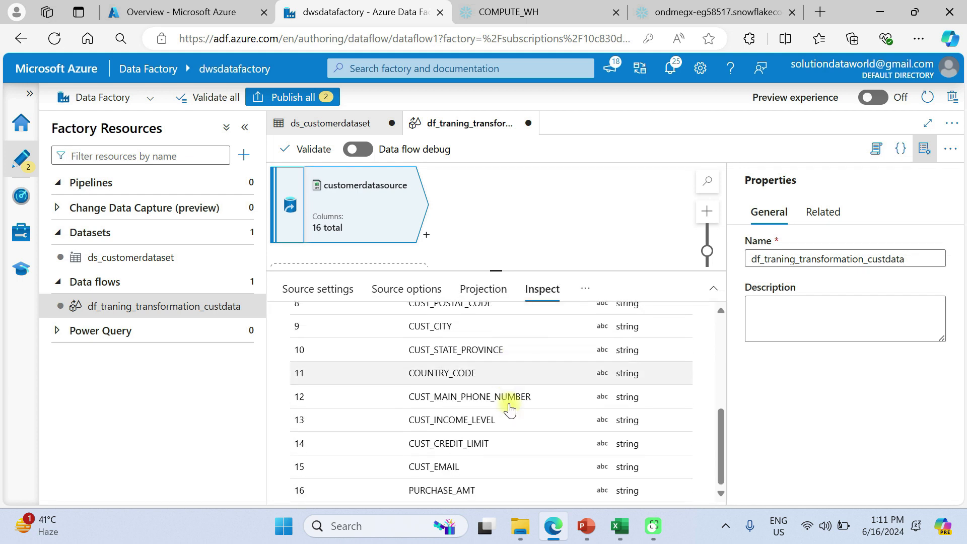
scroll(510, 409, up, 5)
scroll(509, 409, down, 3)
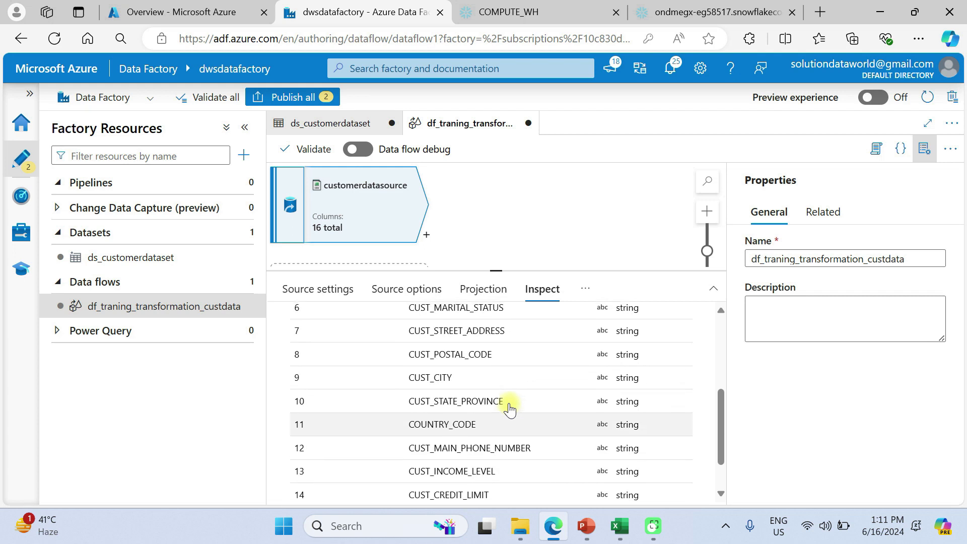
scroll(510, 409, up, 4)
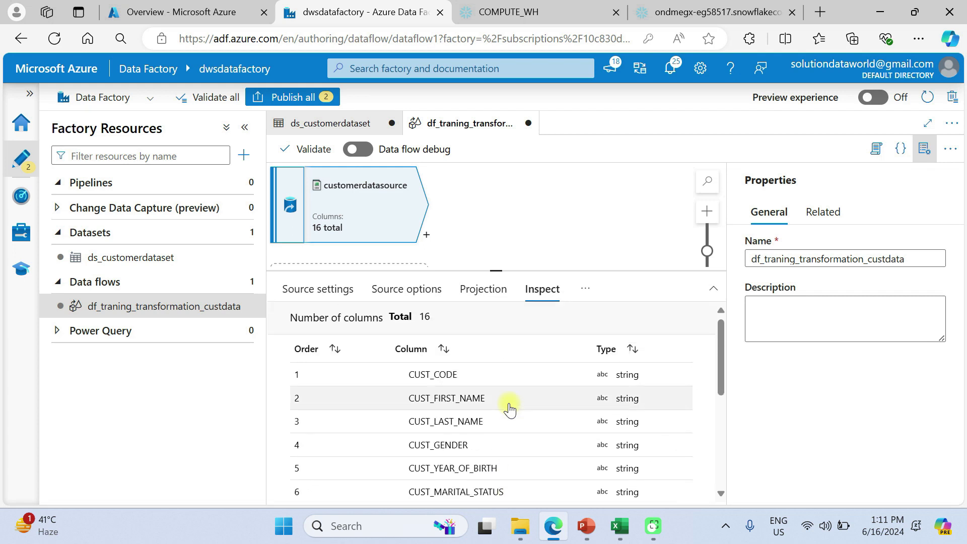
scroll(509, 409, down, 6)
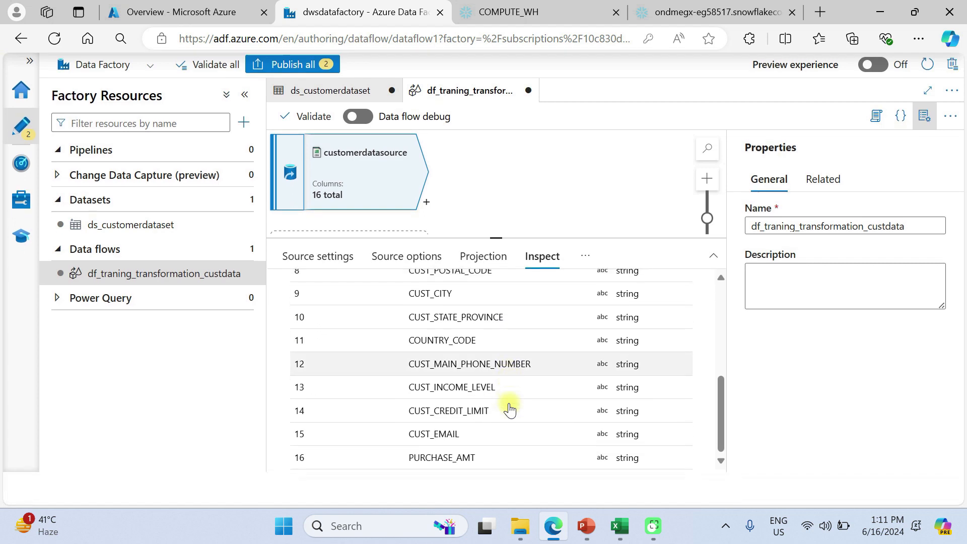
scroll(509, 409, up, 5)
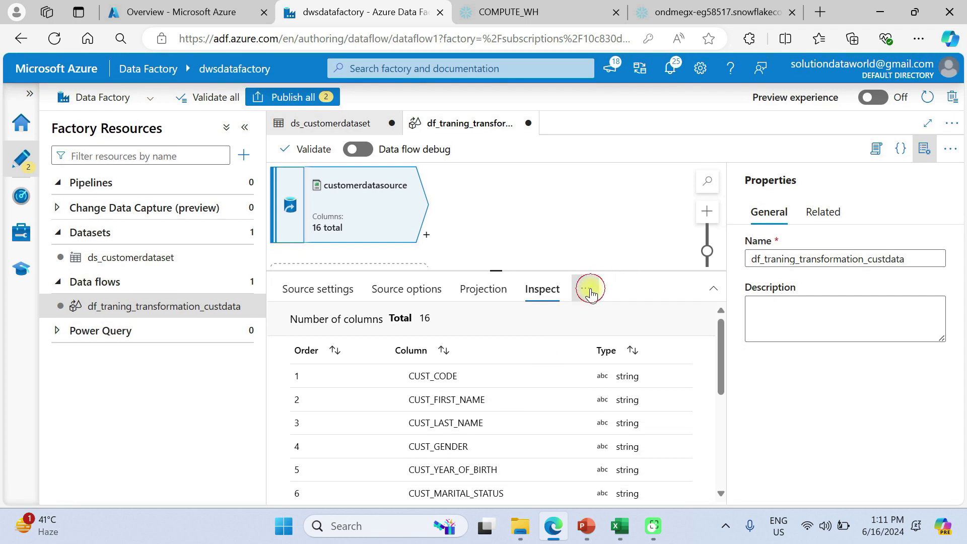
Step: Open the source's data preview and turn on data flow debug with AutoResolveIntegrationRuntime and a 1 hour time to live
click(590, 292)
click(521, 342)
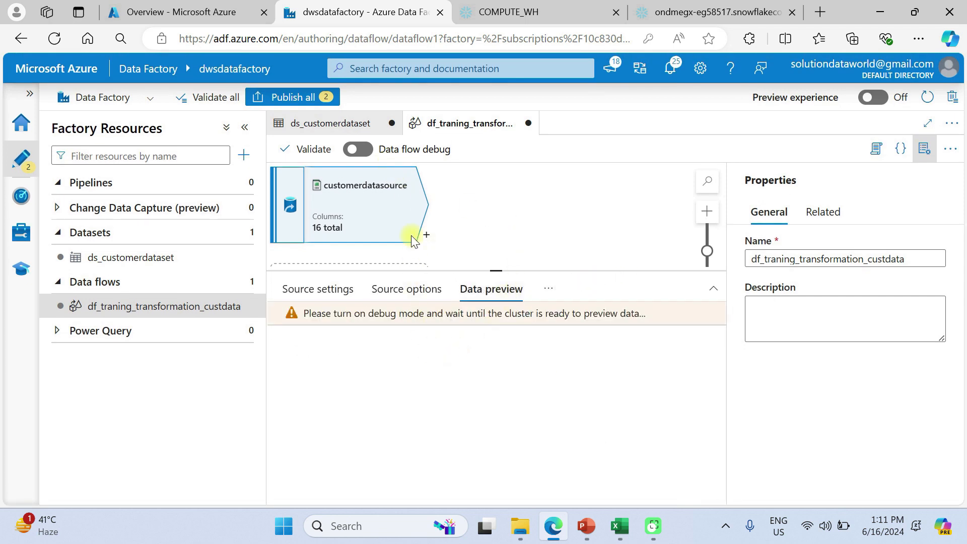
click(351, 150)
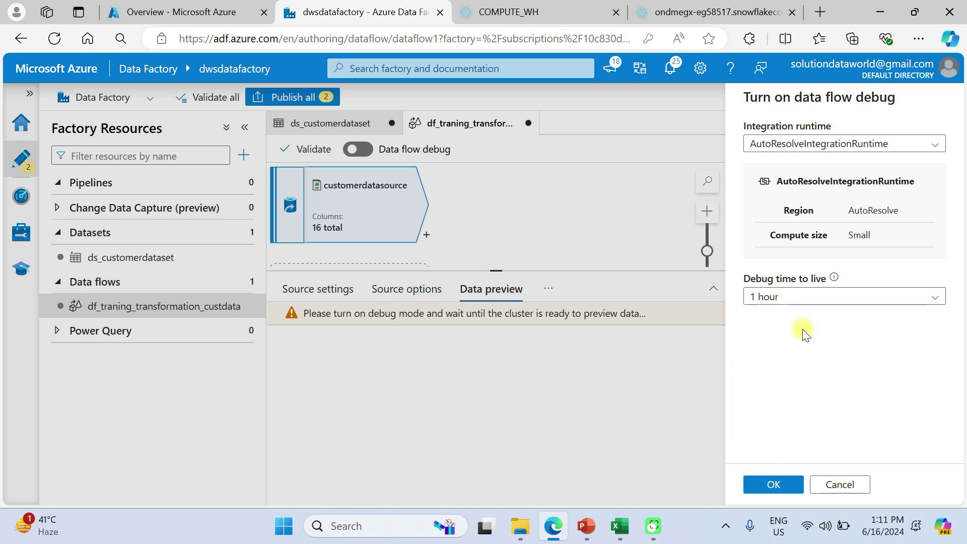
click(915, 11)
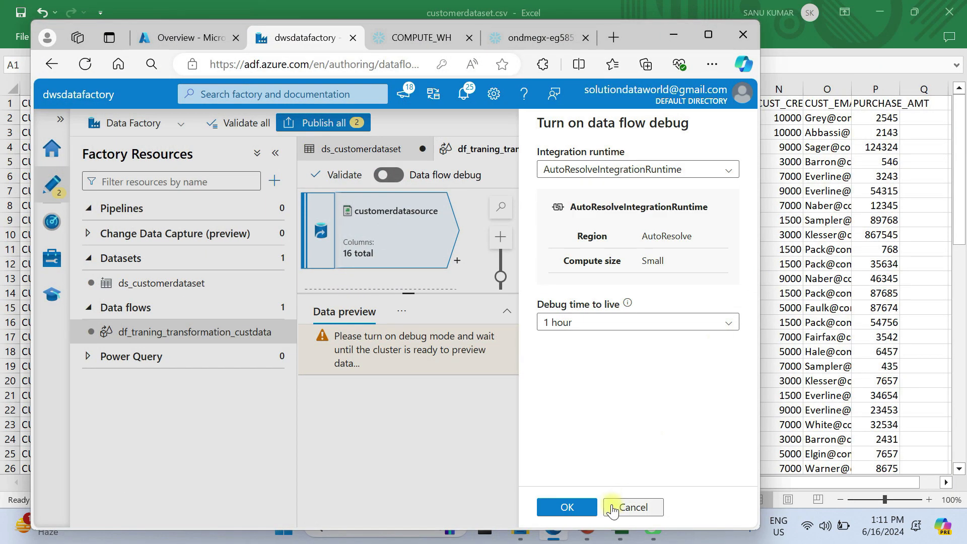
click(593, 509)
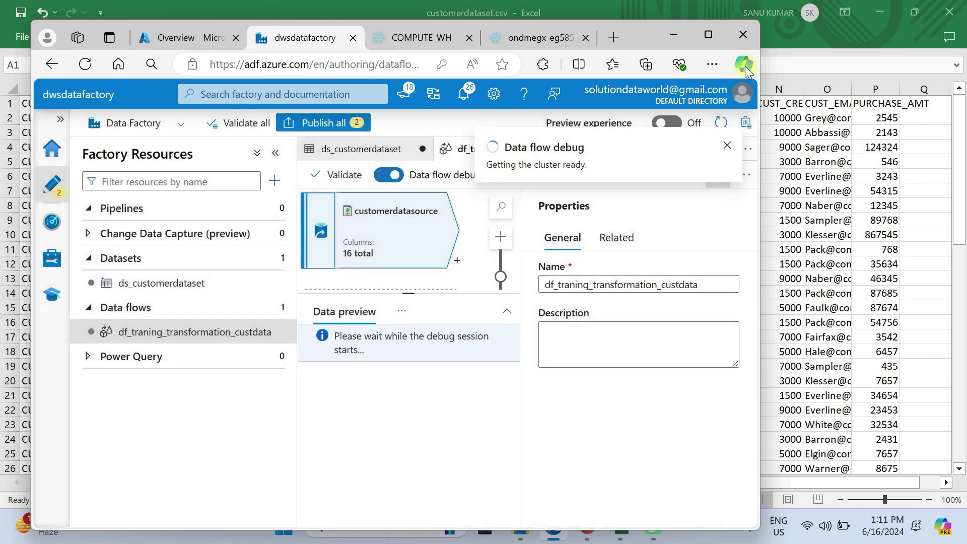
click(707, 34)
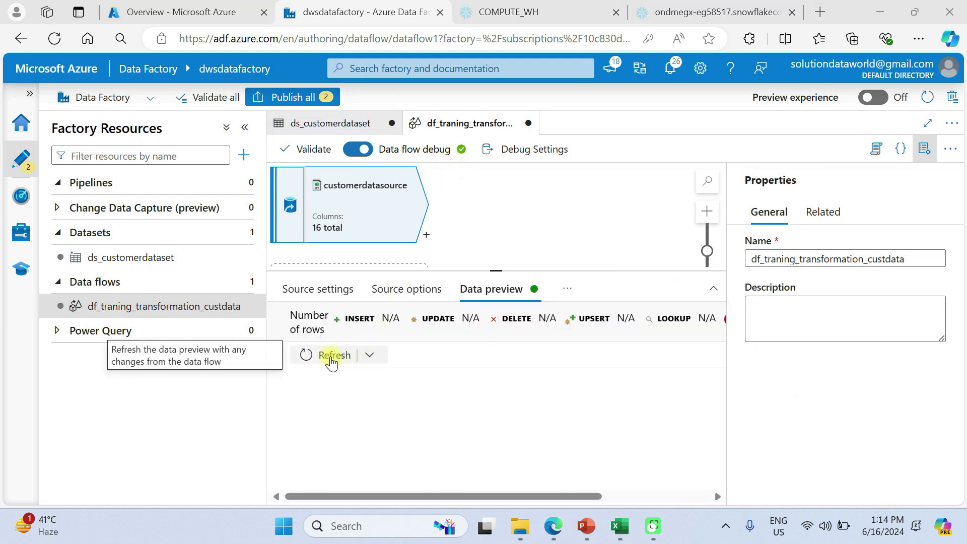
Step: Refresh the data preview of customerdatasource, hide the data flow properties, and look across the customer columns
click(330, 356)
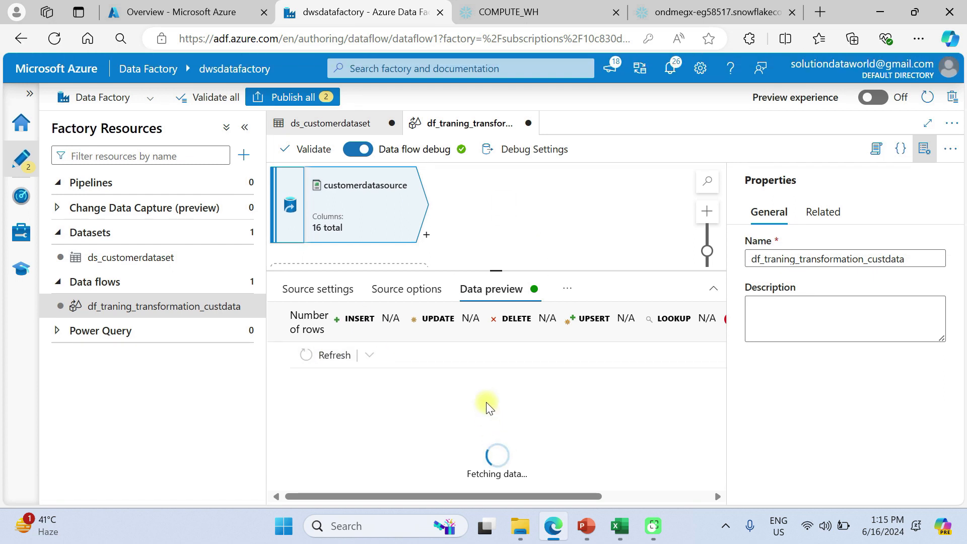
click(924, 150)
drag(267, 203, 232, 204)
scroll(439, 441, right, 1)
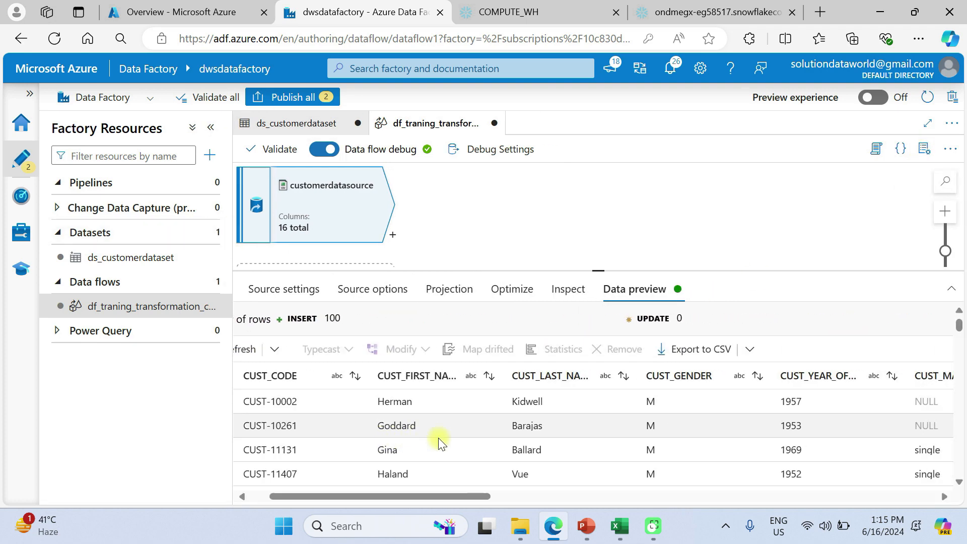
scroll(440, 441, right, 10)
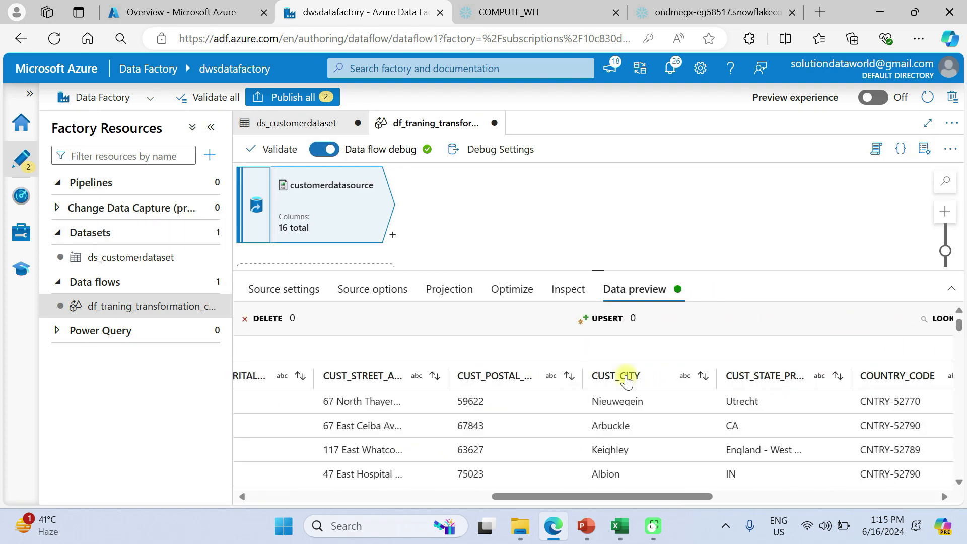
Step: Set the type of the PURCHASE_AMT column to integer in the source's projection
click(571, 290)
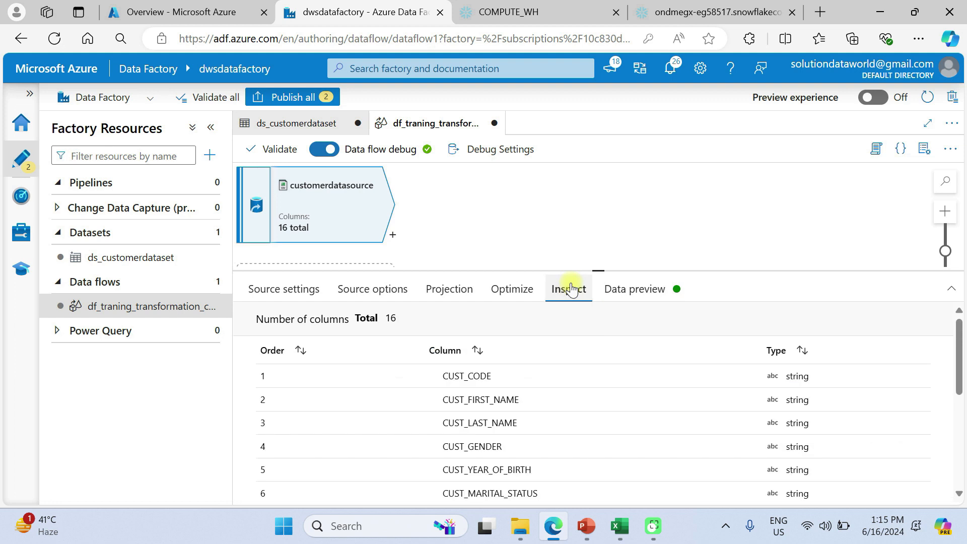
click(435, 292)
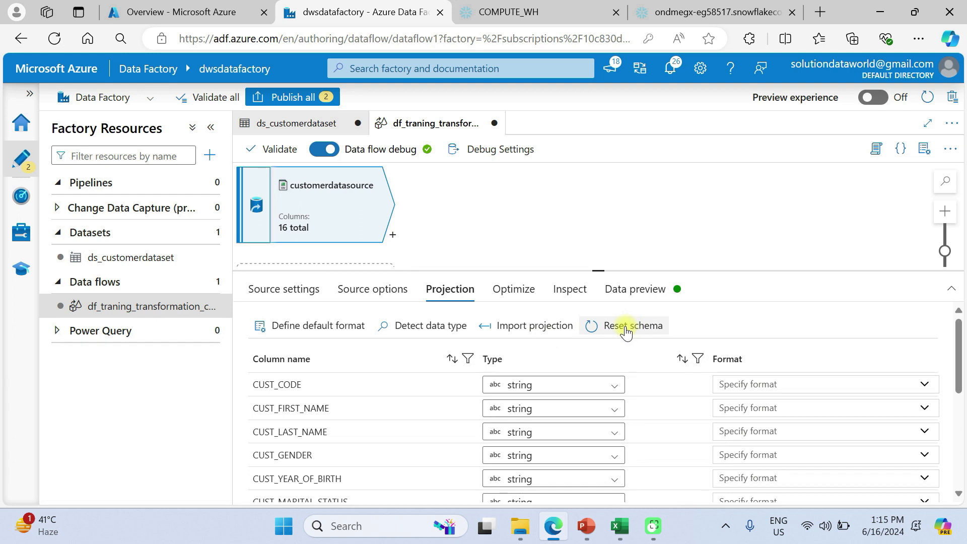
scroll(592, 454, down, 6)
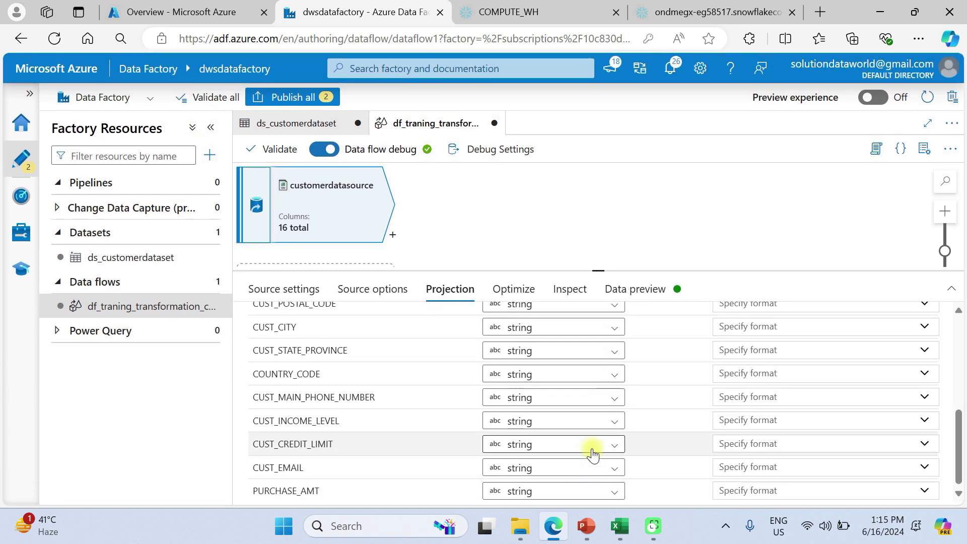
click(616, 491)
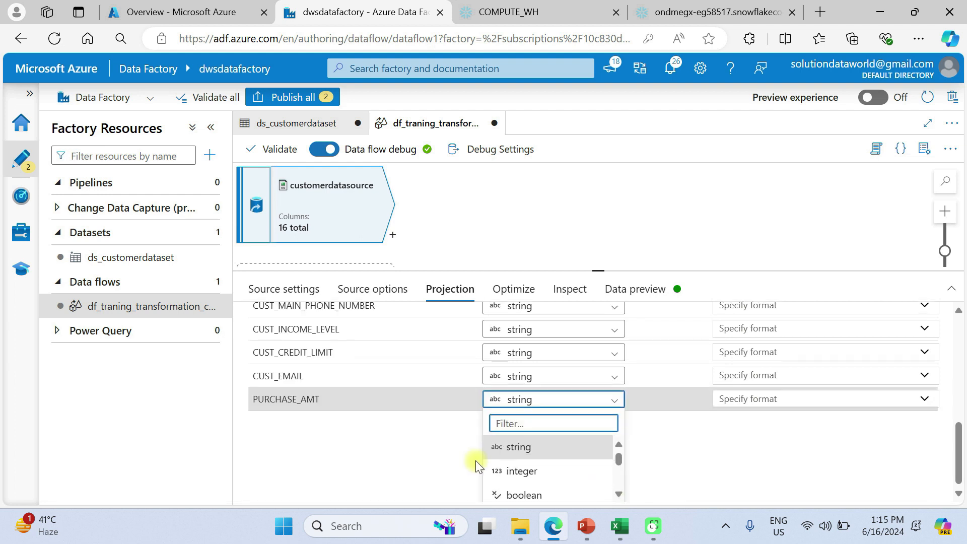
click(526, 476)
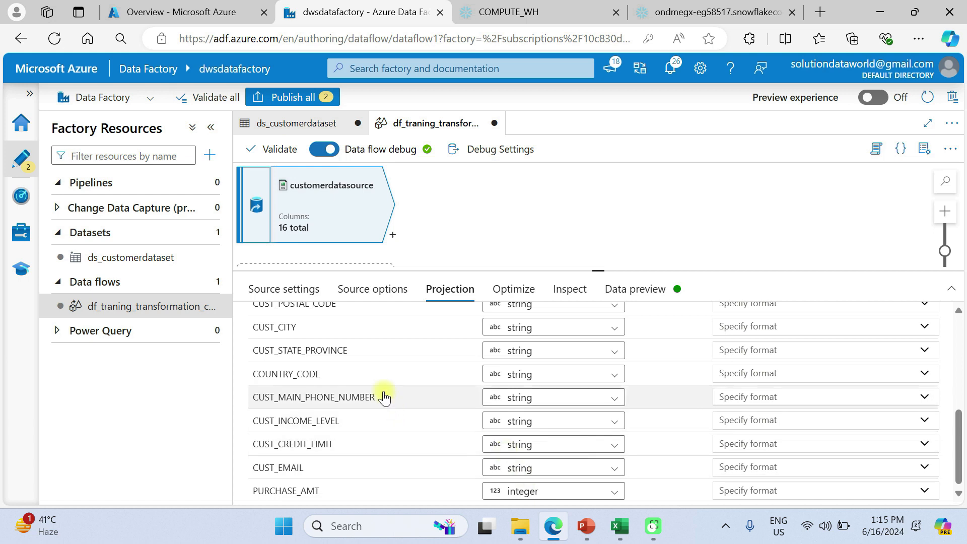
Step: Examine the types assigned to the columns in the projection, from CUST_CODE down to PURCHASE_AMT
scroll(383, 397, up, 2)
scroll(384, 397, up, 2)
scroll(420, 375, up, 2)
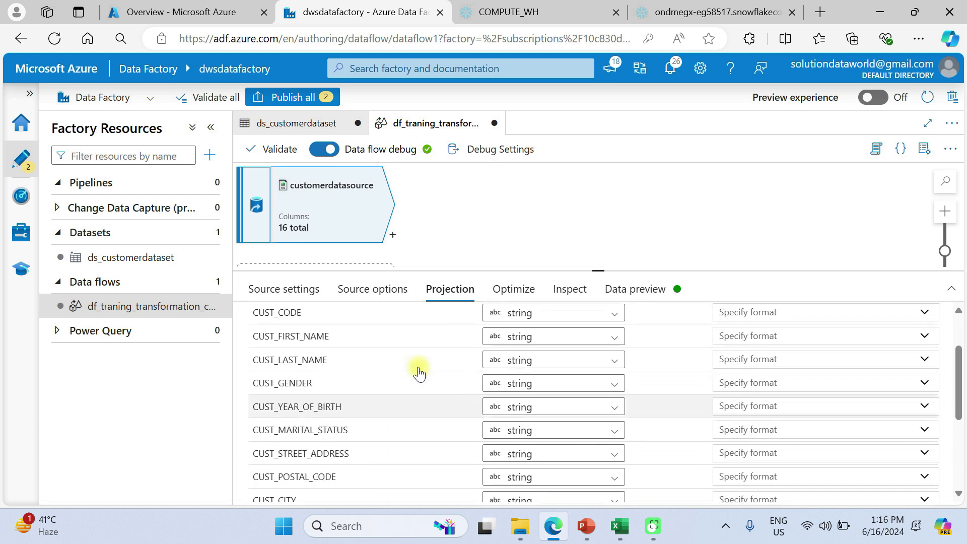
scroll(418, 373, down, 5)
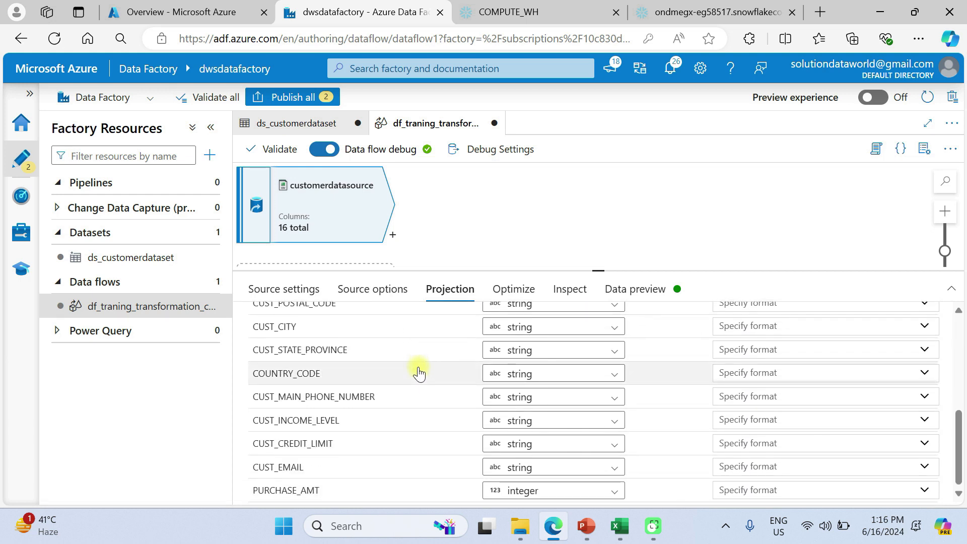
scroll(412, 418, up, 4)
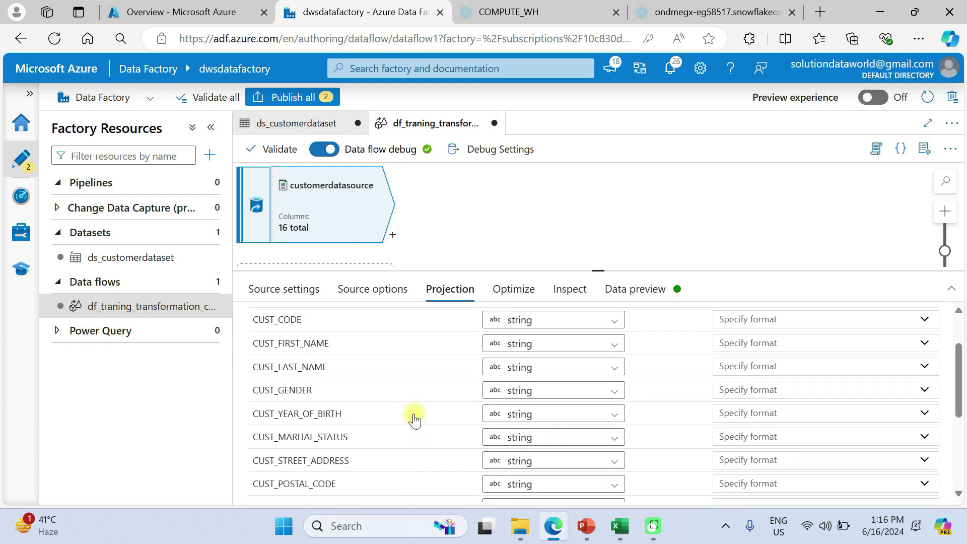
scroll(414, 419, up, 1)
scroll(414, 420, down, 2)
scroll(414, 419, down, 5)
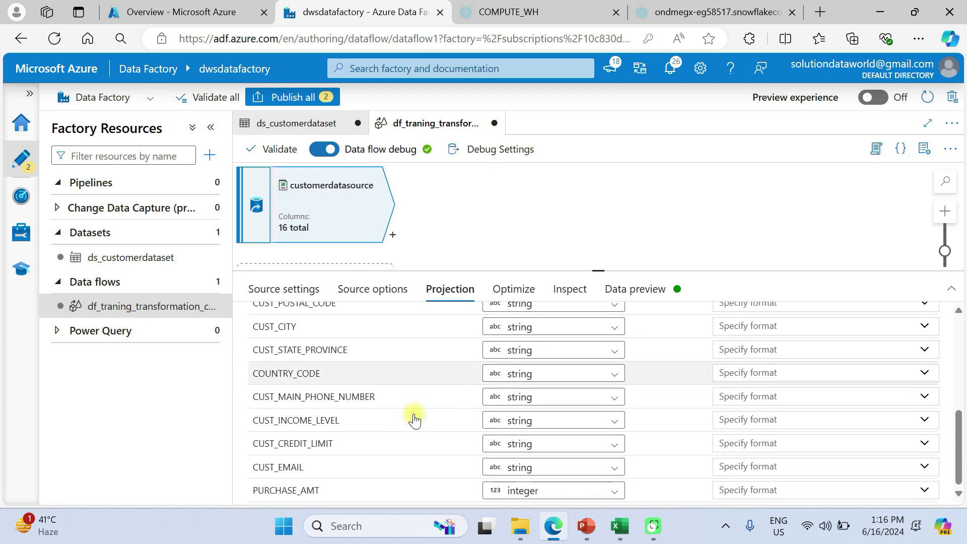
Step: Switch to customerdataset.csv in Excel, fit the width of column L to check its values, and return to the data flow
key(alt+Tab)
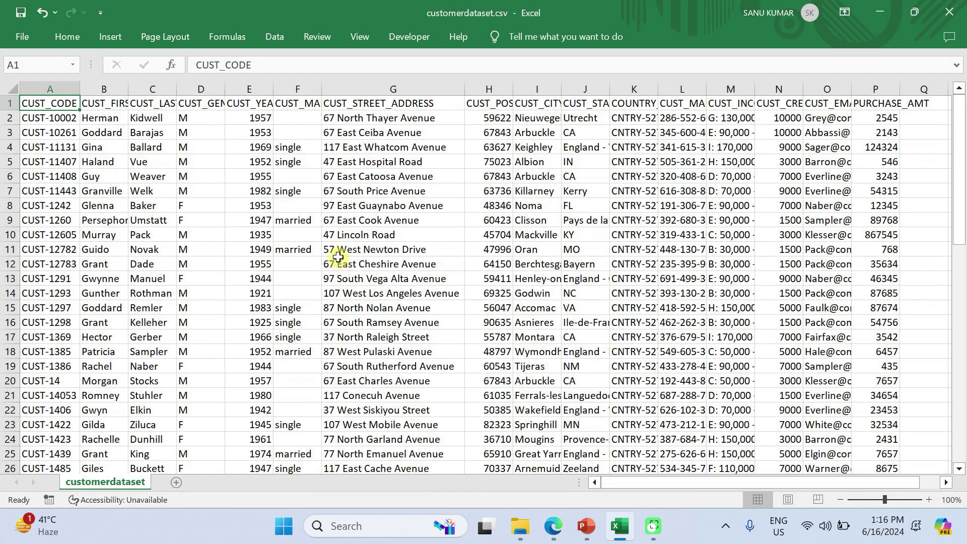
double_click(707, 86)
key(alt+Tab)
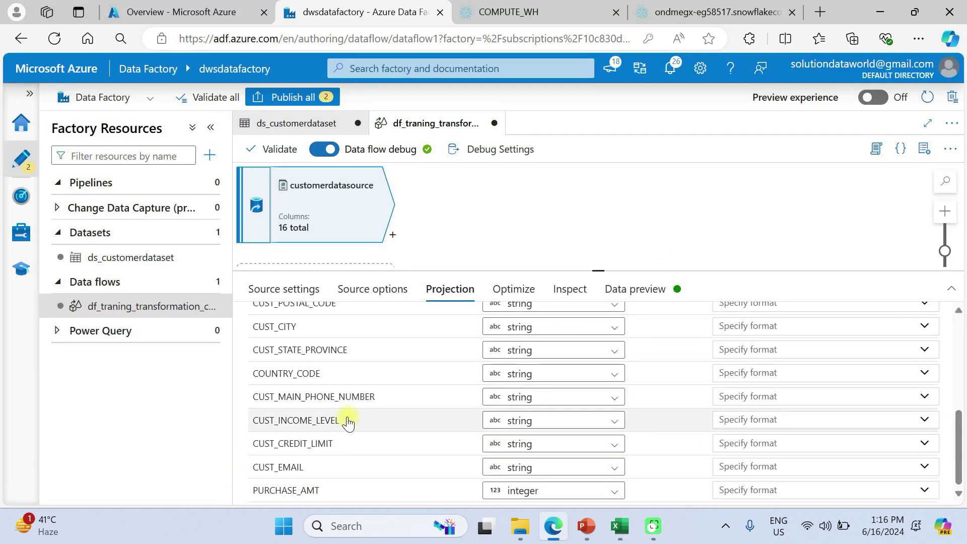
Step: Open the projection's default format settings and accept them with all fields left blank
scroll(348, 422, up, 3)
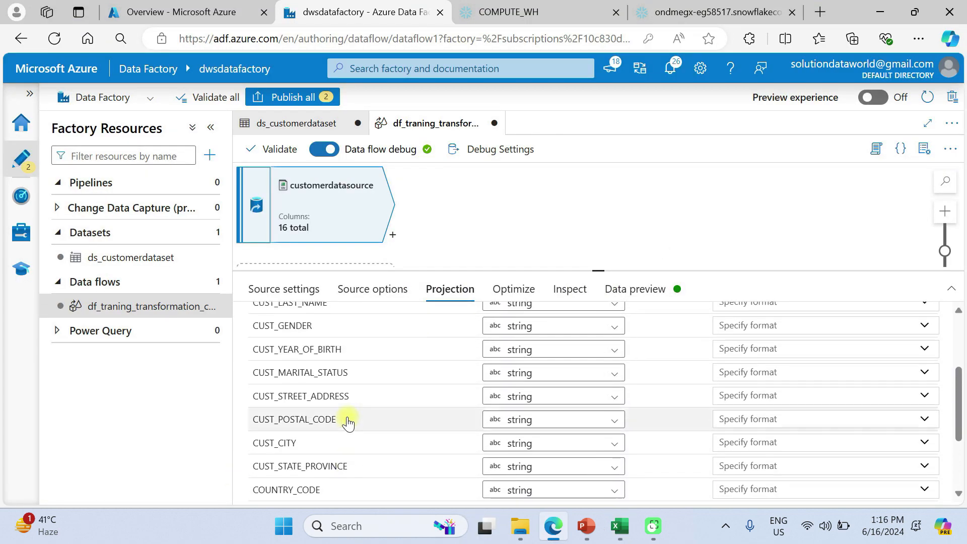
scroll(297, 328, up, 3)
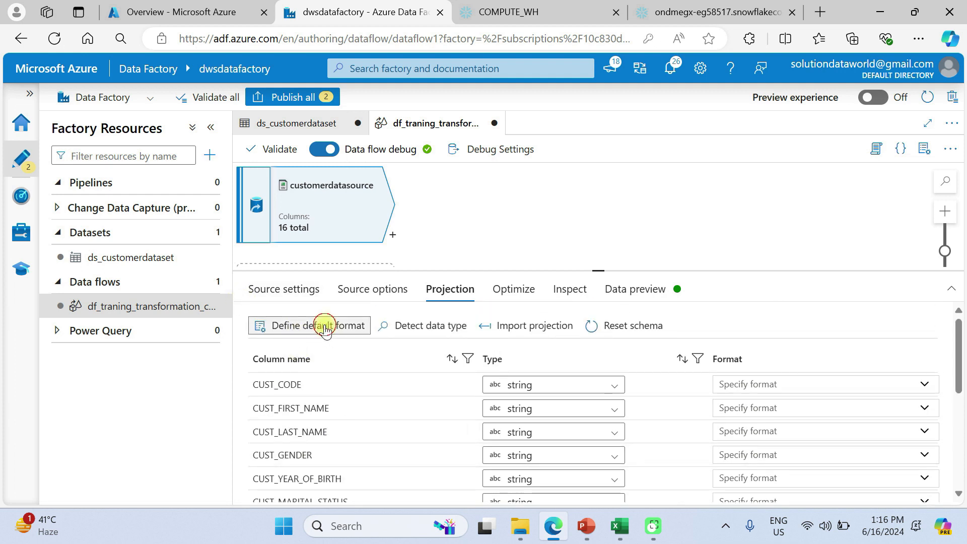
click(324, 327)
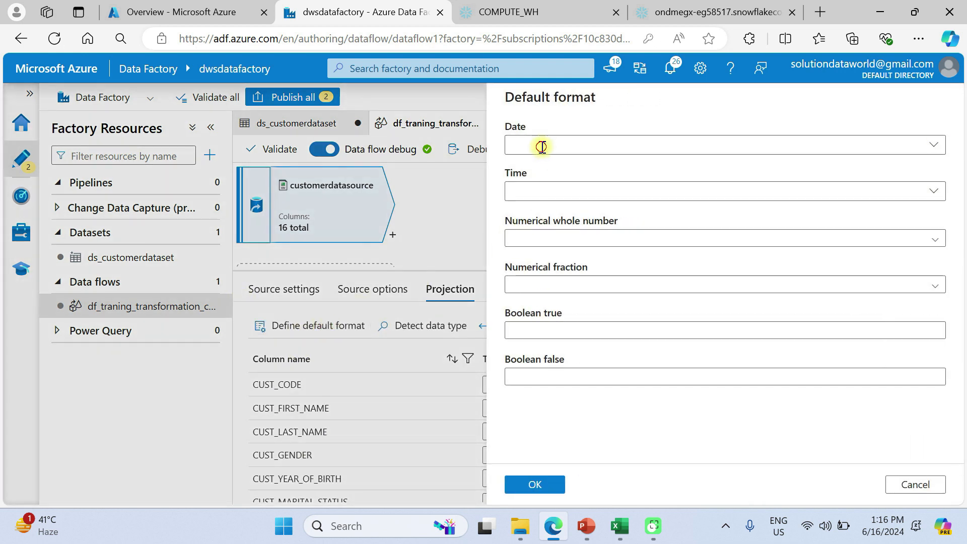
click(546, 485)
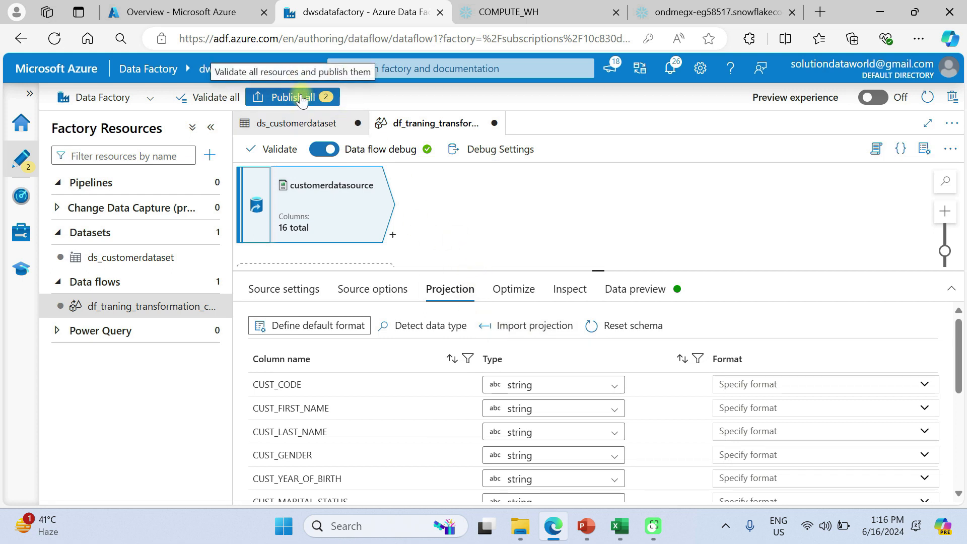
Step: Try to publish all pending changes, and close the factory validation output
click(284, 99)
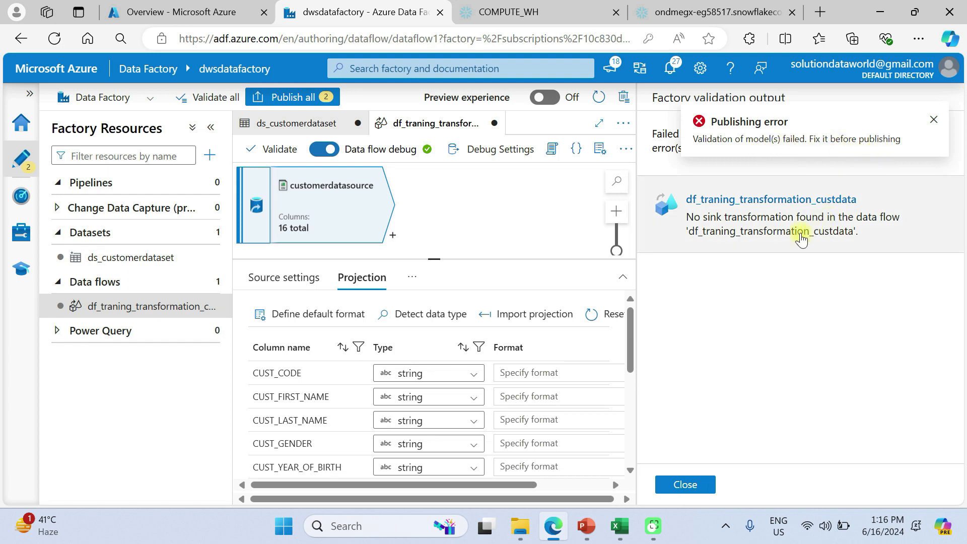
click(558, 207)
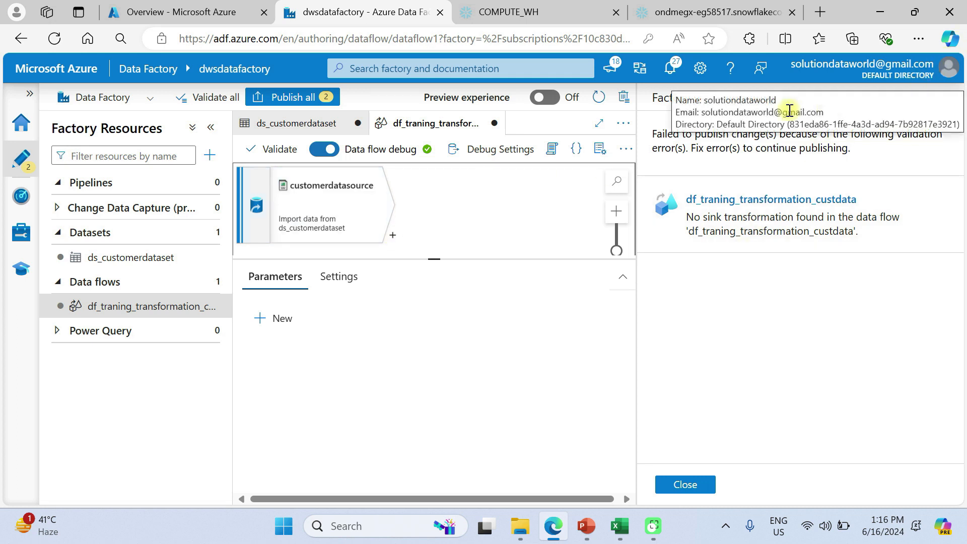
click(661, 484)
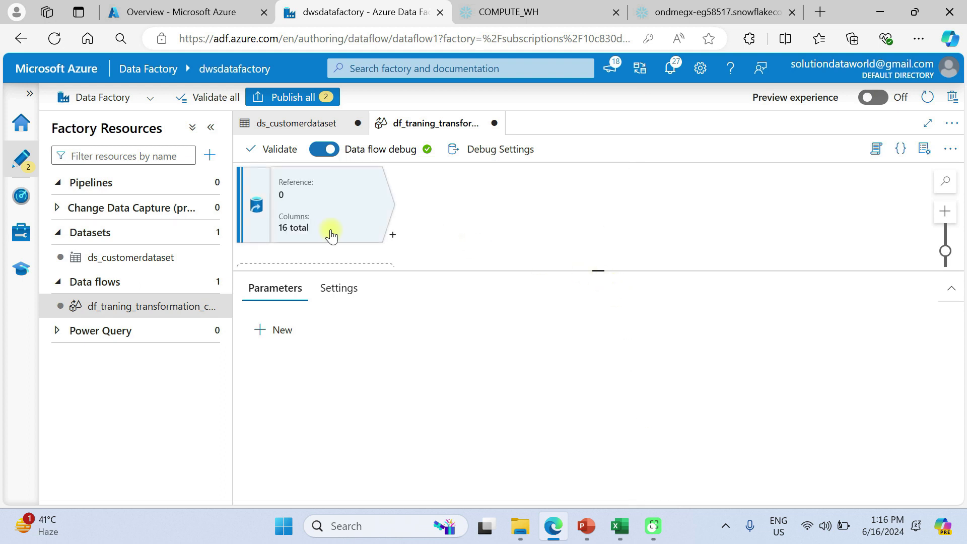
Step: Add a Select transformation after customerdatasource in the data flow
click(394, 237)
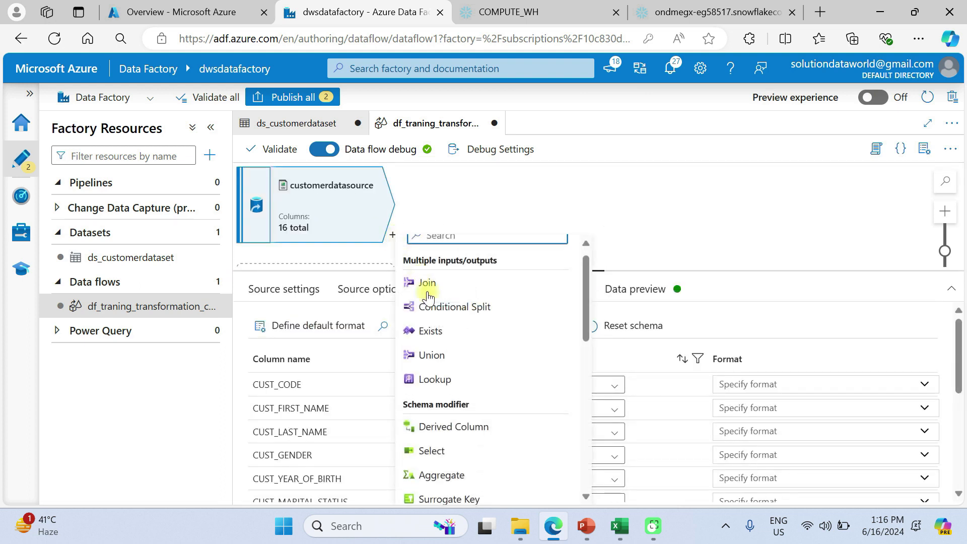
scroll(458, 418, down, 4)
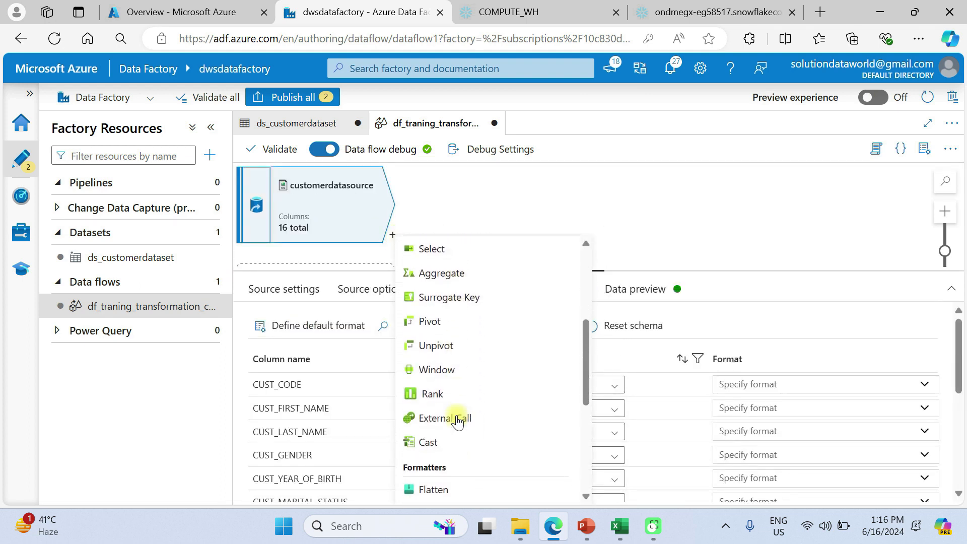
scroll(457, 421, down, 4)
scroll(458, 421, up, 5)
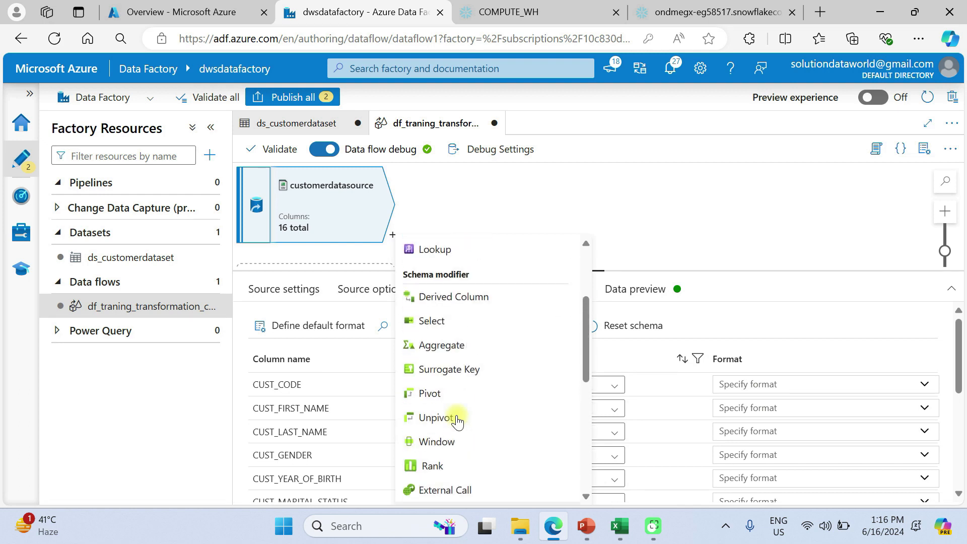
click(439, 325)
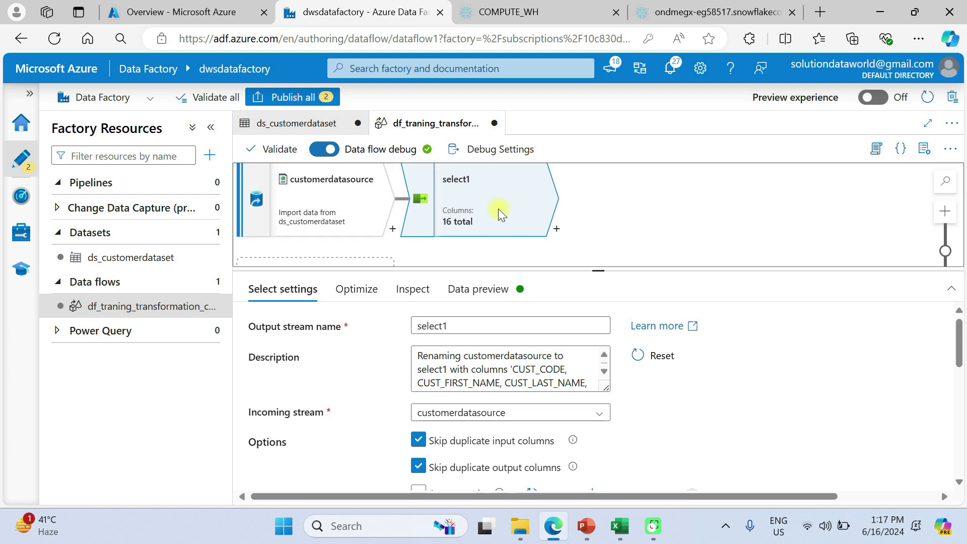
Step: Turn the option to skip duplicate output columns off and back on in the Select settings
scroll(497, 208, down, 1)
scroll(466, 362, down, 3)
scroll(466, 362, up, 3)
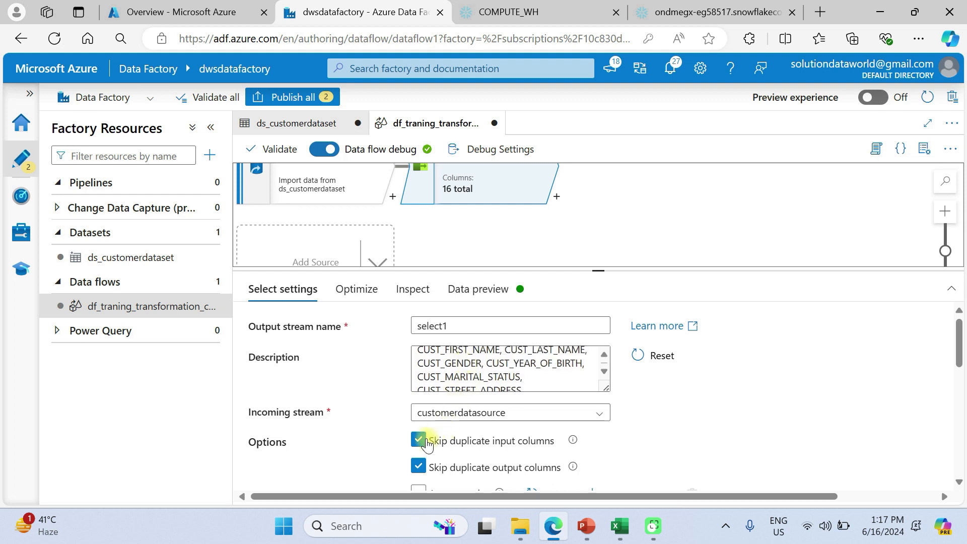
scroll(427, 443, down, 2)
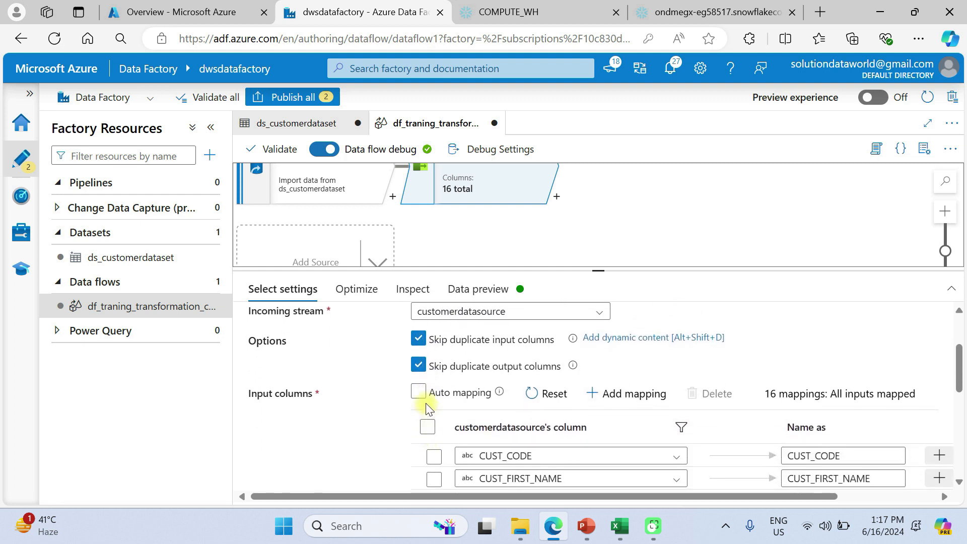
click(418, 365)
click(419, 365)
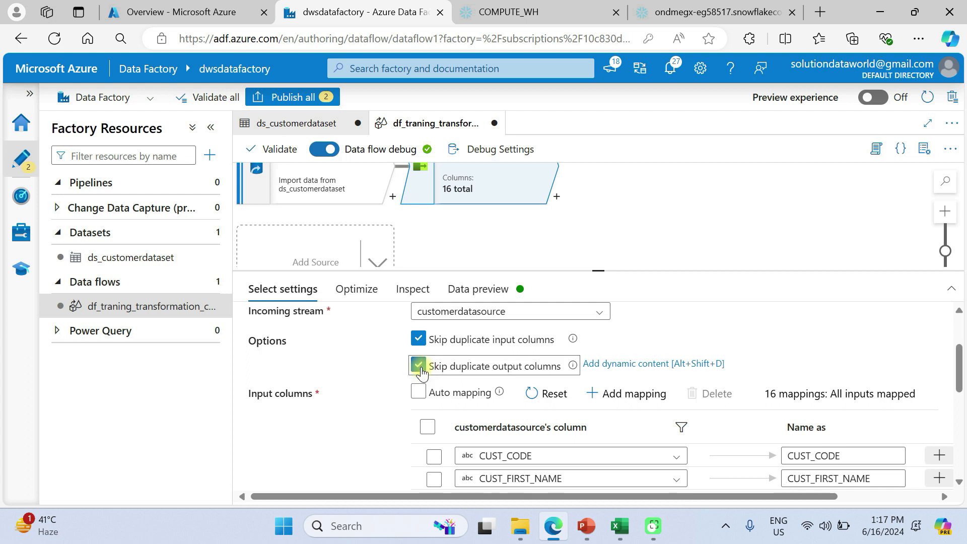
Step: Delete the Select column mappings from CUST_GENDER through CUST_INCOME_LEVEL, plus those for CUST_LAST_NAME and CUST_EMAIL
scroll(526, 382, down, 3)
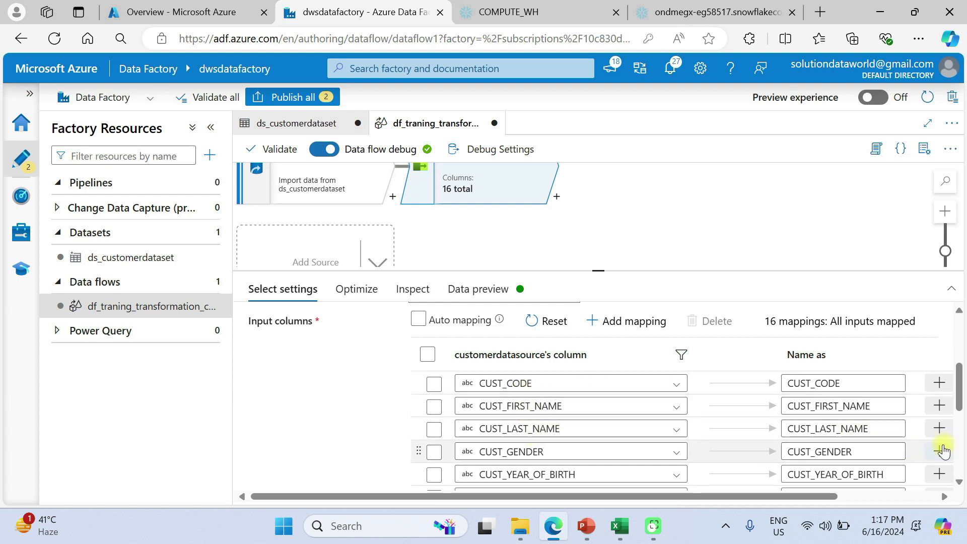
scroll(937, 452, down, 1)
scroll(938, 453, down, 2)
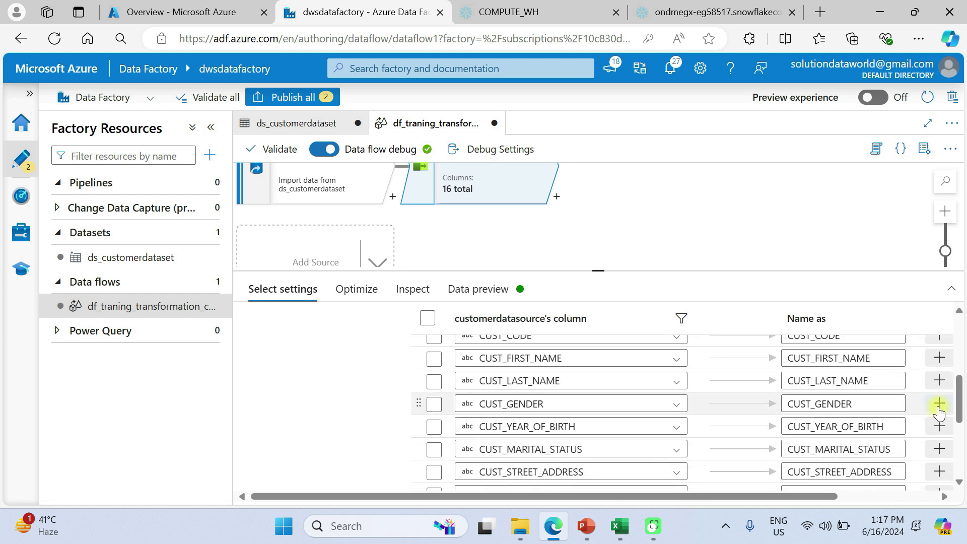
scroll(932, 410, right, 3)
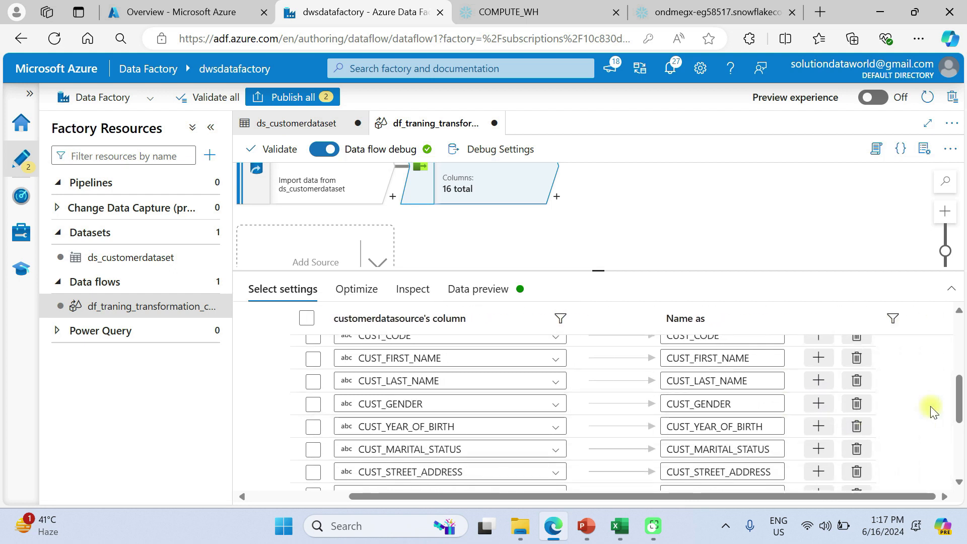
click(857, 404)
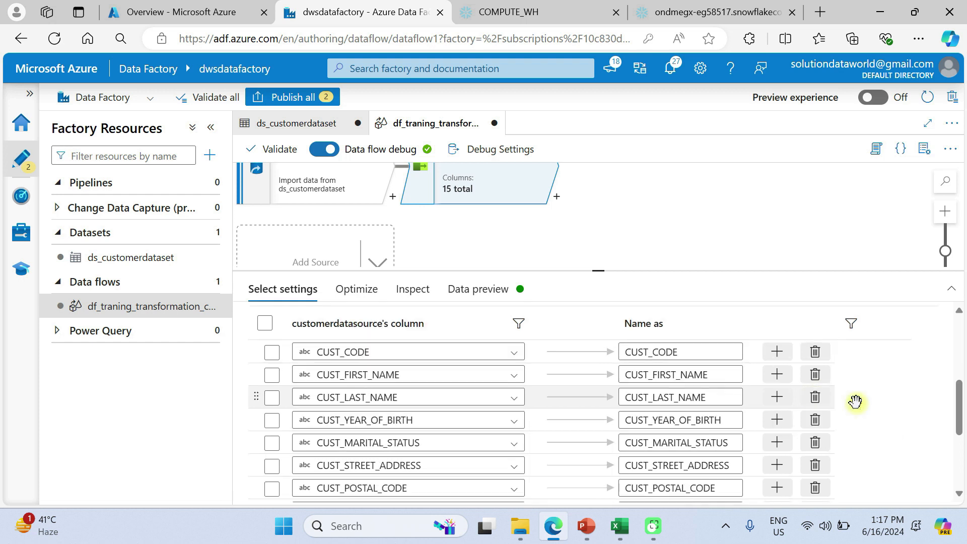
click(816, 421)
click(816, 420)
click(816, 421)
click(816, 420)
click(816, 420)
click(816, 421)
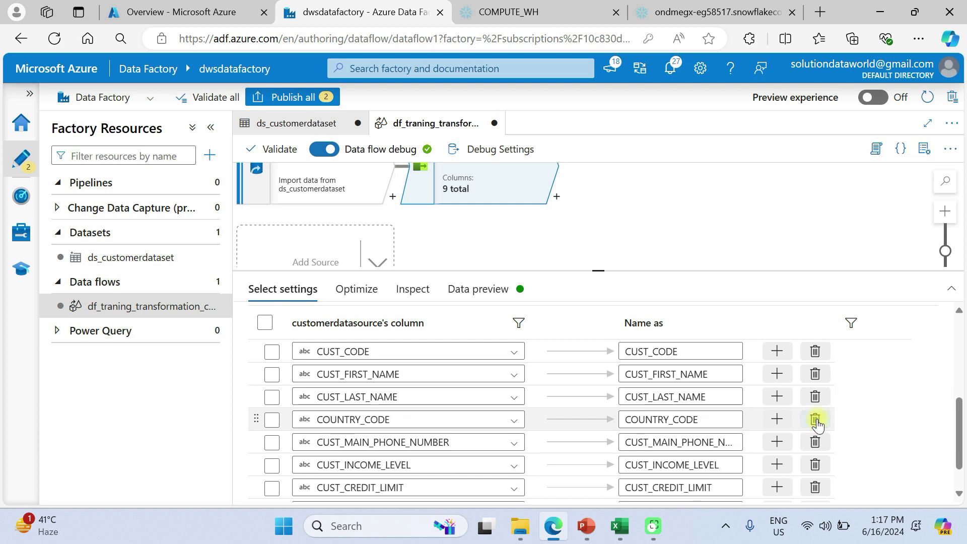
click(816, 421)
click(816, 421)
click(816, 421)
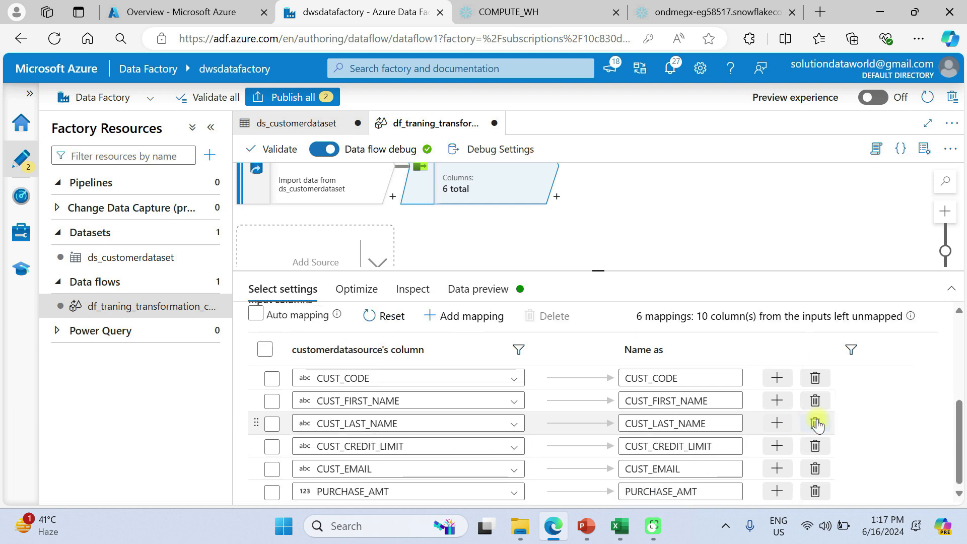
click(816, 422)
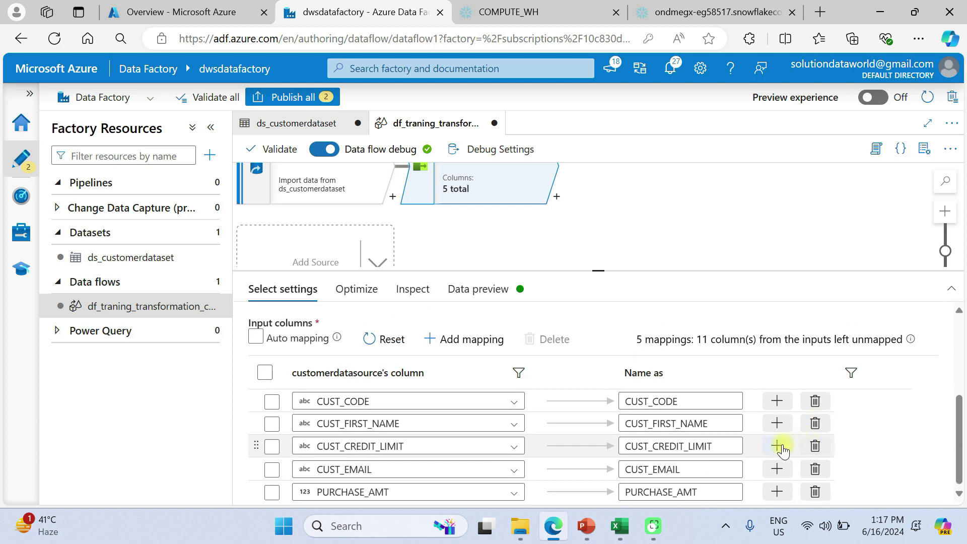
click(816, 469)
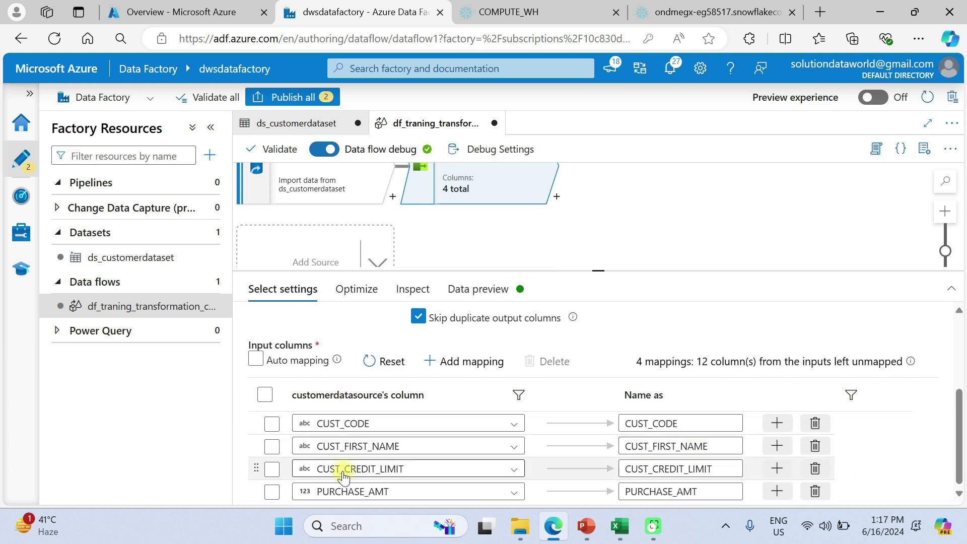
Step: Change the source column of the CUST_CREDIT_LIMIT mapping to CUST_LAST_NAME
click(397, 469)
click(398, 469)
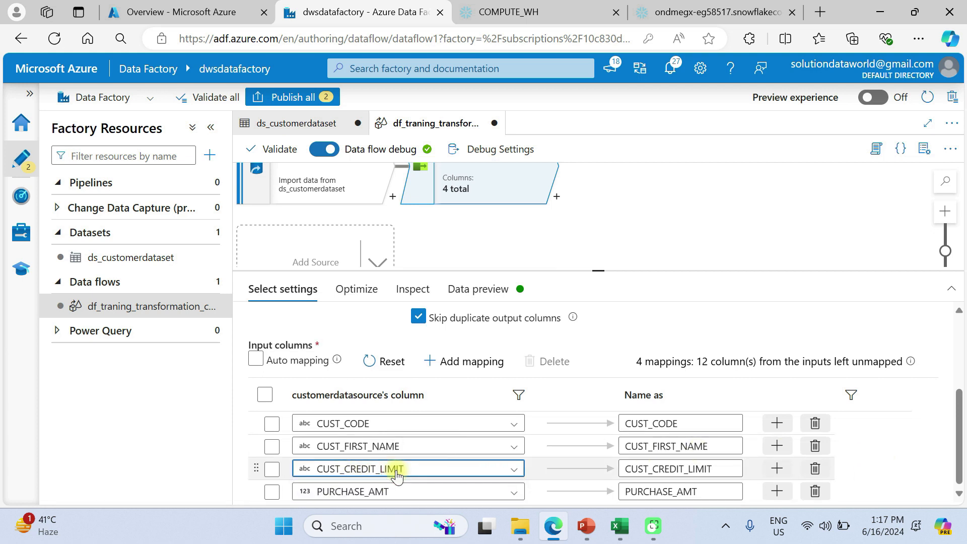
click(396, 470)
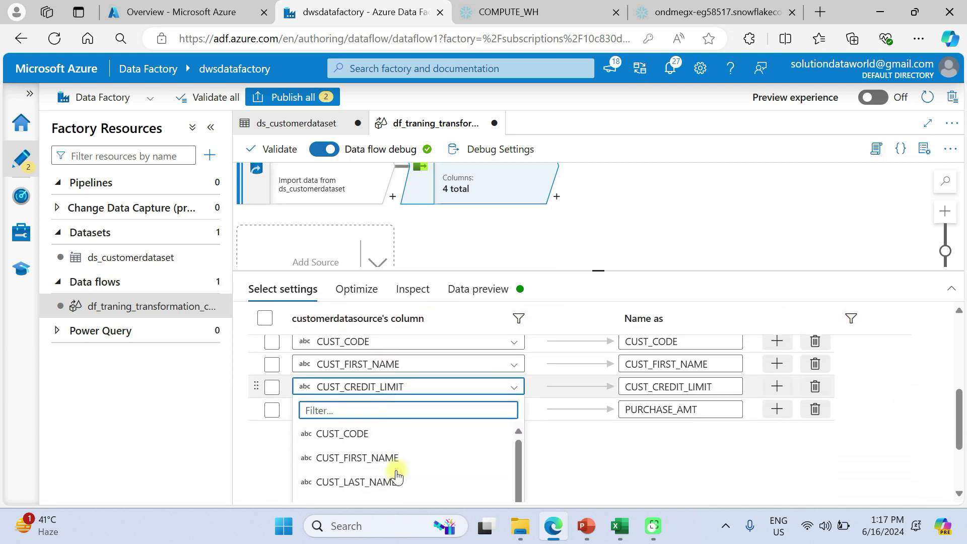
click(378, 444)
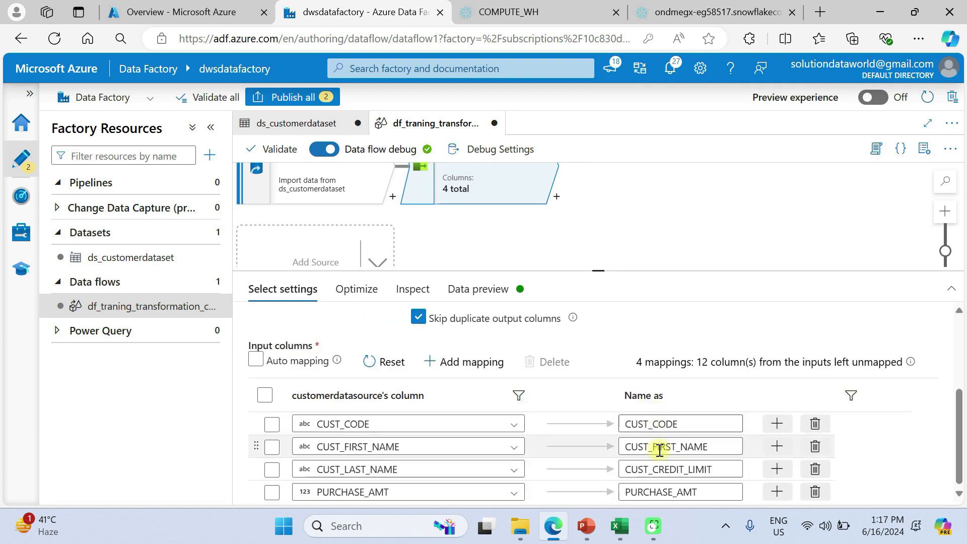
Step: Rename the output column of the CUST_LAST_NAME mapping from the leftover credit limit name to CUST_LAST_NAME
click(656, 474)
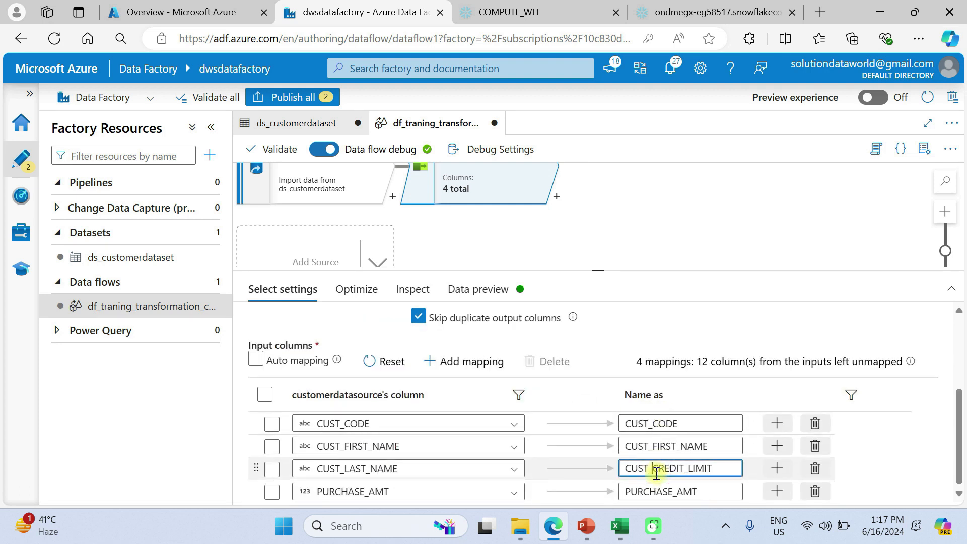
drag(719, 468, 607, 456)
key(BackSpace)
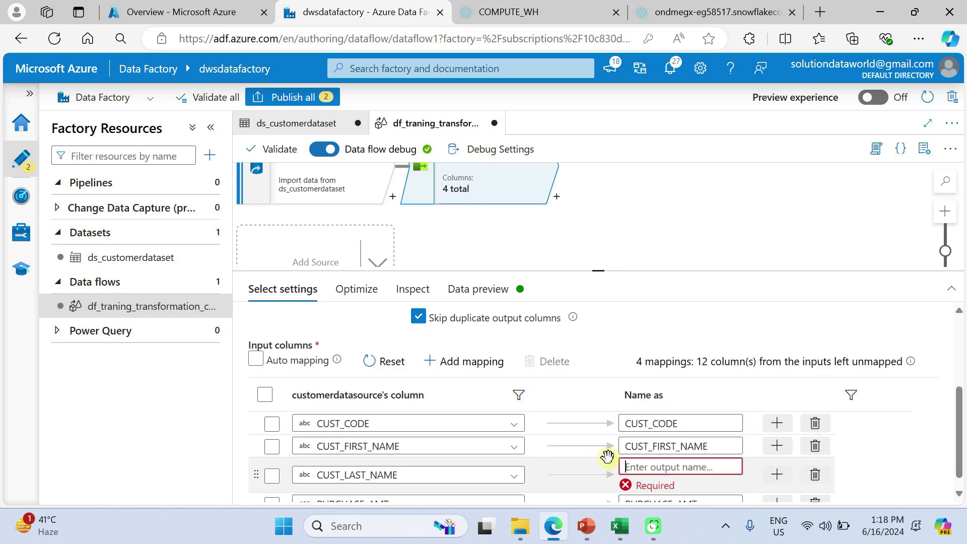
click(648, 447)
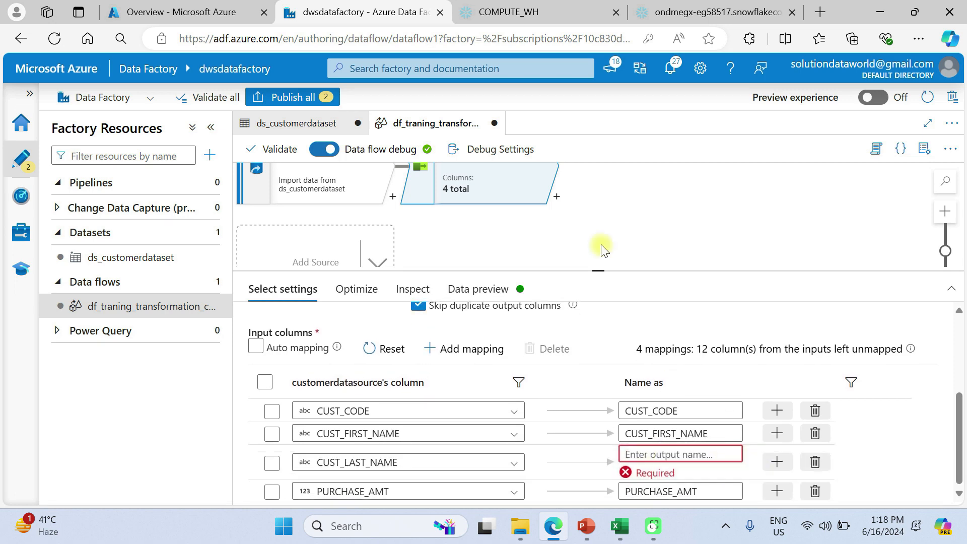
text(CUST_LAST_NAME)
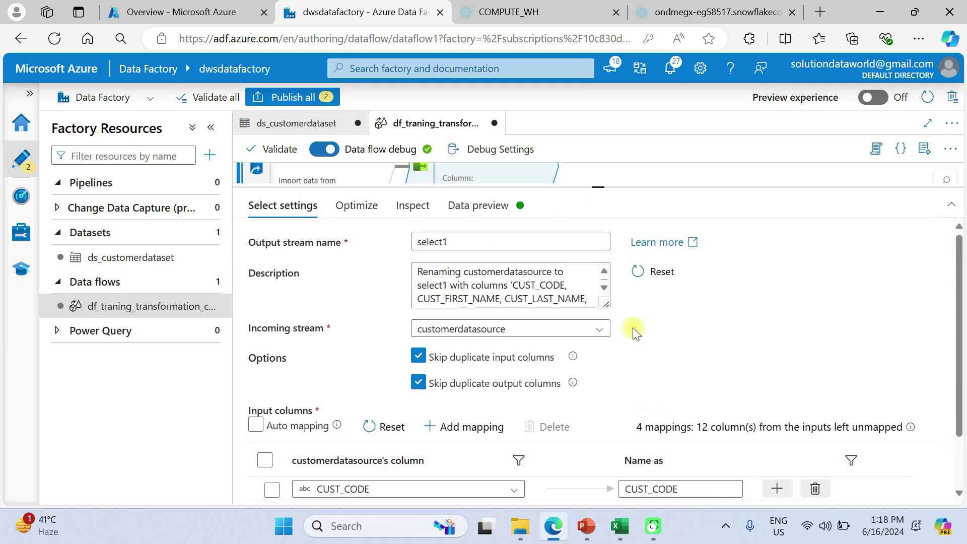
click(259, 363)
click(258, 361)
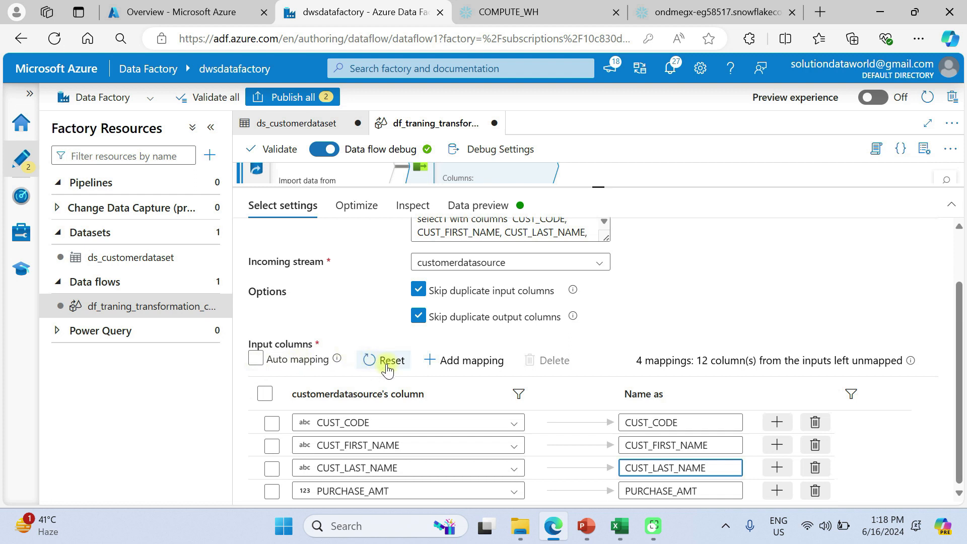
scroll(563, 393, up, 2)
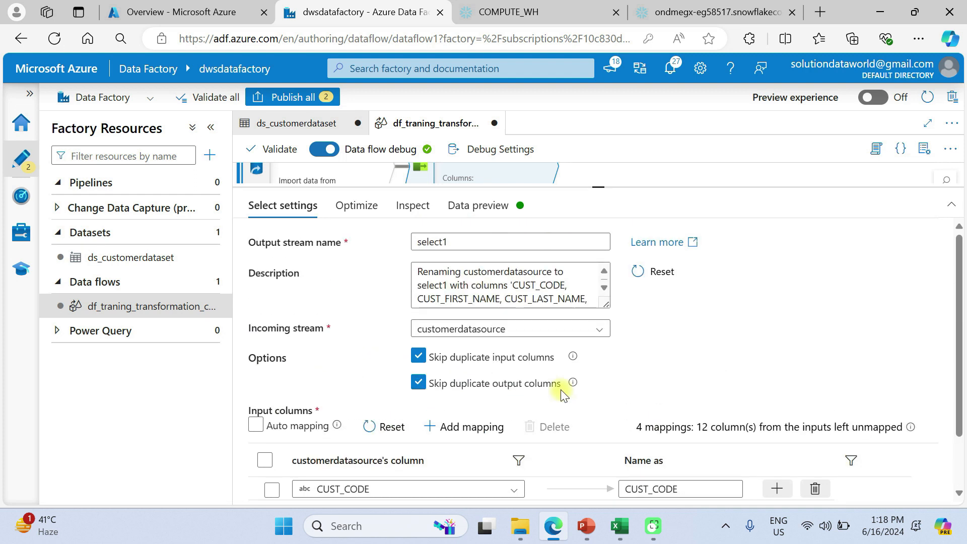
Step: Switch the partition option of select1 to Set partitioning, and inspect the transformation's output schema
click(356, 204)
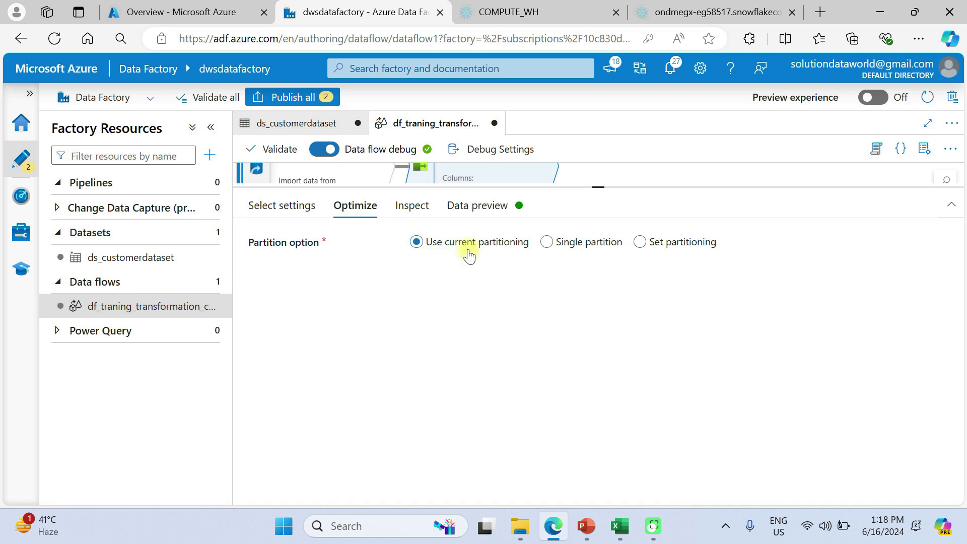
click(640, 243)
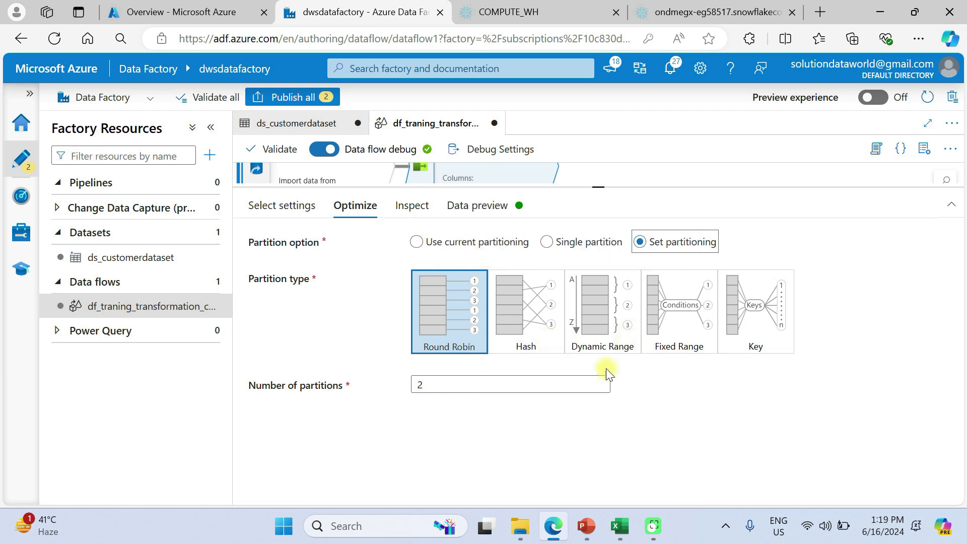
click(412, 201)
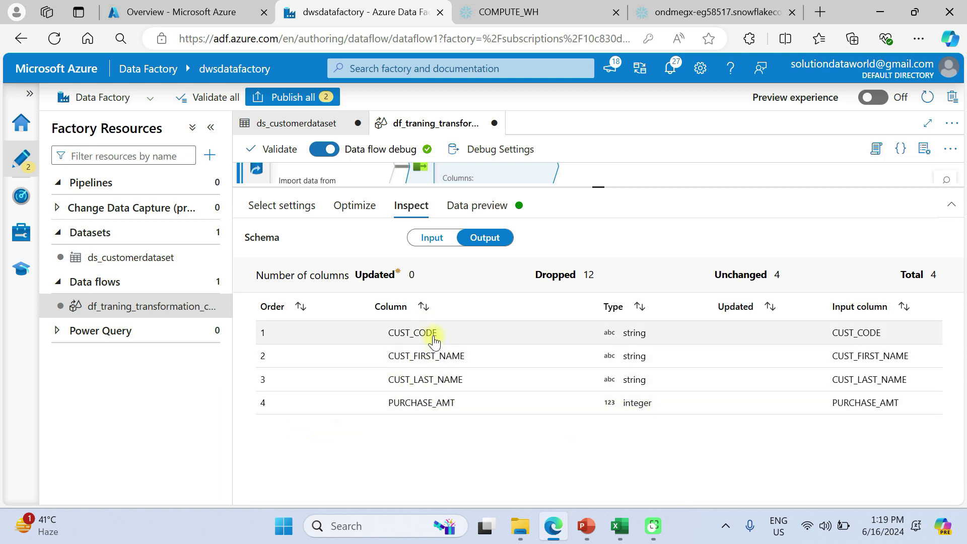
Step: Refresh the data preview of select1 and look through the rows of the selected columns
click(492, 210)
click(295, 266)
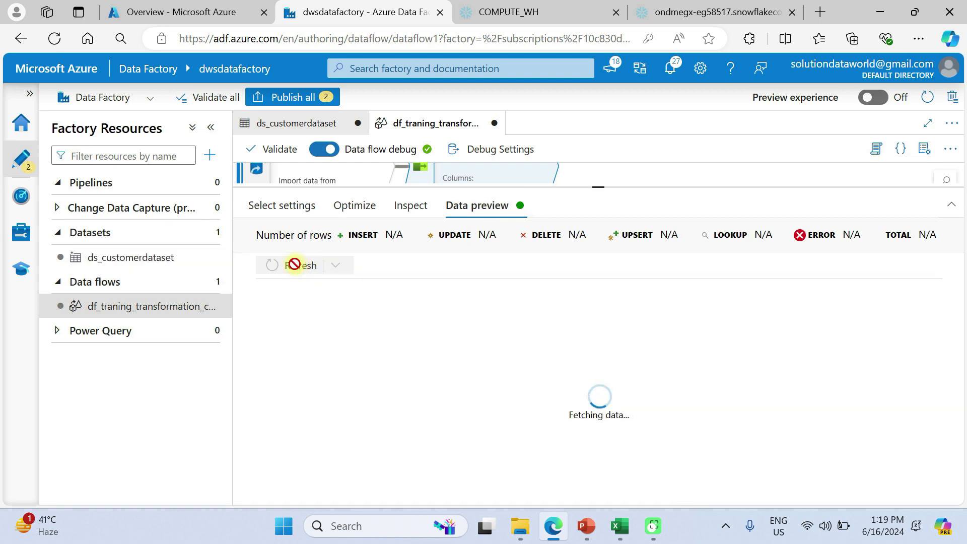
scroll(529, 426, down, 10)
scroll(529, 426, up, 10)
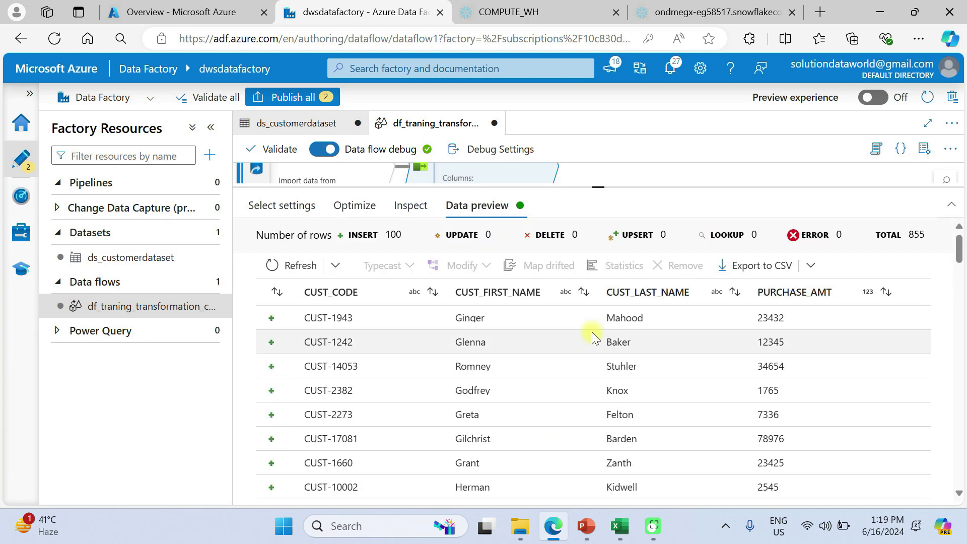
scroll(449, 388, down, 5)
scroll(449, 388, up, 5)
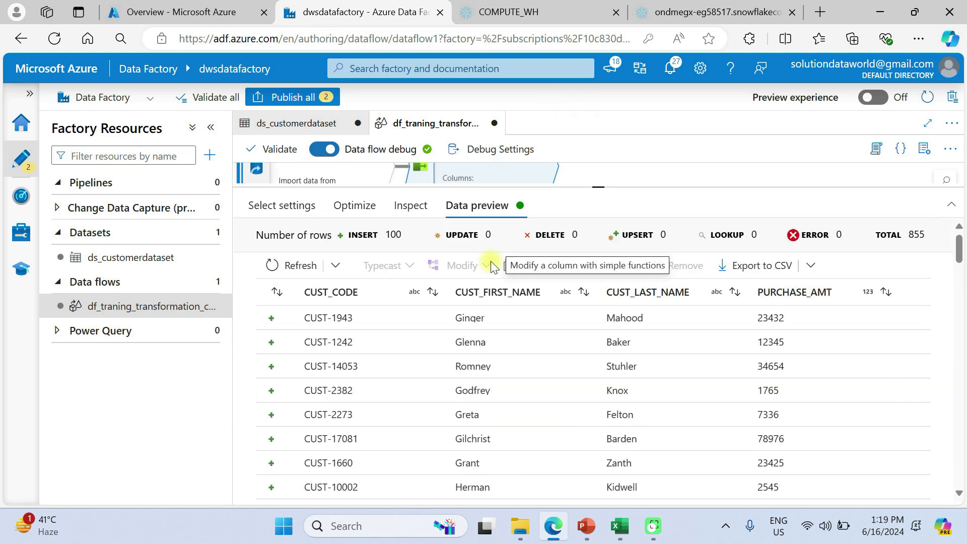
Step: Enlarge the data flow canvas and add a Derived Column transformation after select1
drag(595, 187, 557, 399)
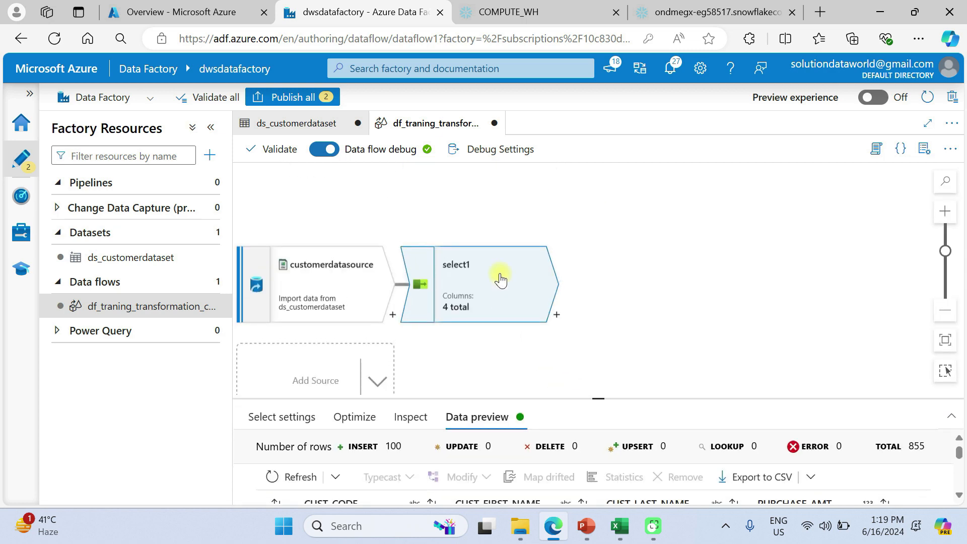
click(557, 316)
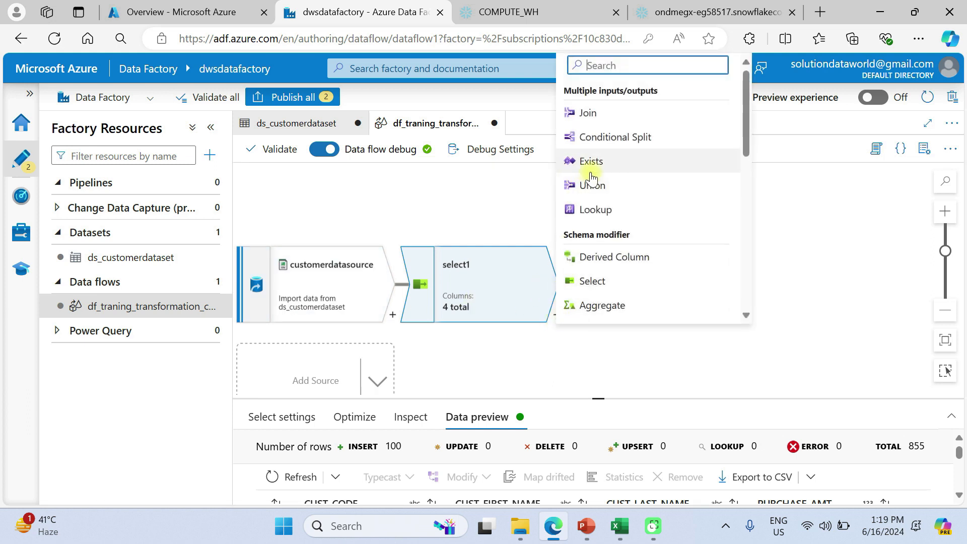
click(613, 262)
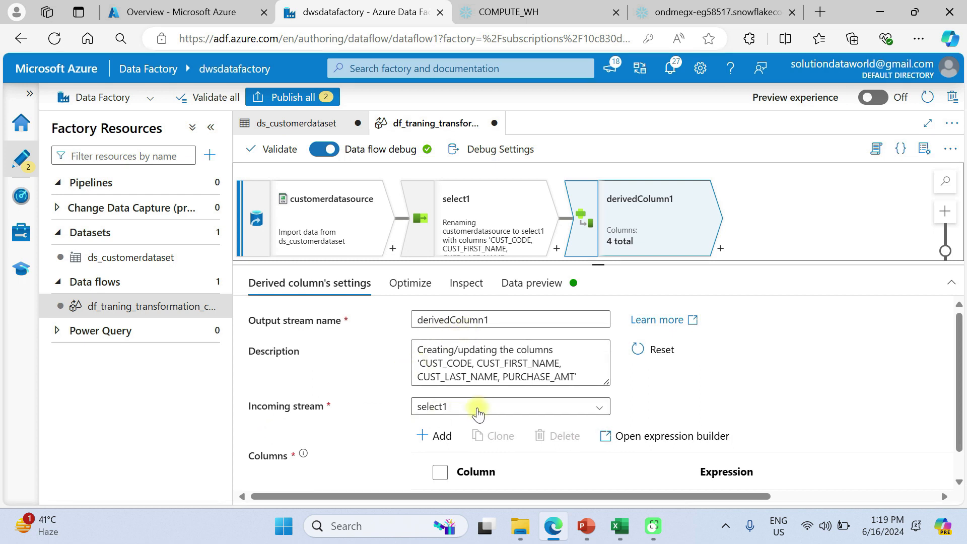
scroll(488, 430, down, 1)
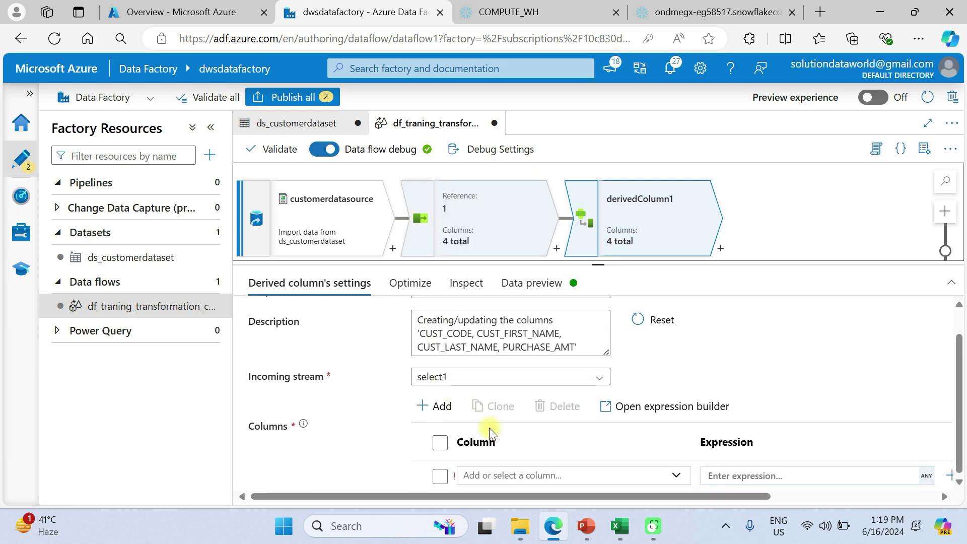
Step: Switch the browser window with the data flow to full-screen view
click(914, 13)
click(907, 38)
right_click(851, 11)
key(F11)
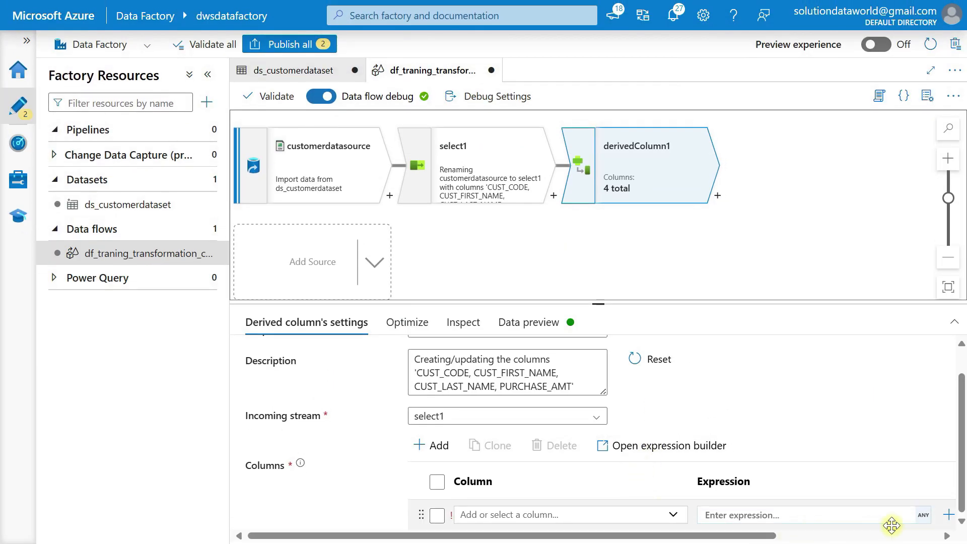
Step: Open the expression builder for derivedColumn1's empty column and name the column CUST_FULLNAME
click(923, 519)
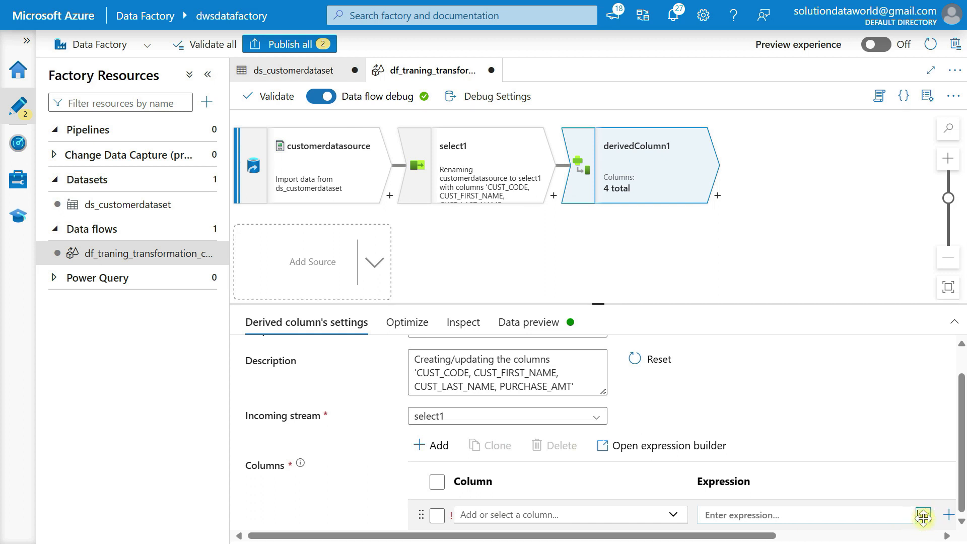
click(395, 128)
drag(402, 127, 285, 125)
text(CUST_FULLNAME)
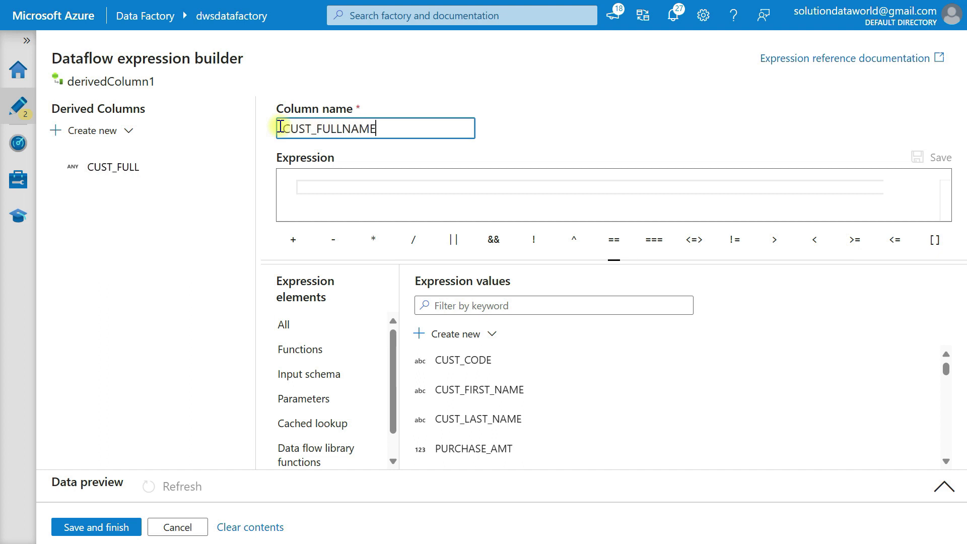
Step: Set the CUST_FULLNAME expression to CUST_FIRST_NAME + " " +CUST_LAST_NAME
click(488, 394)
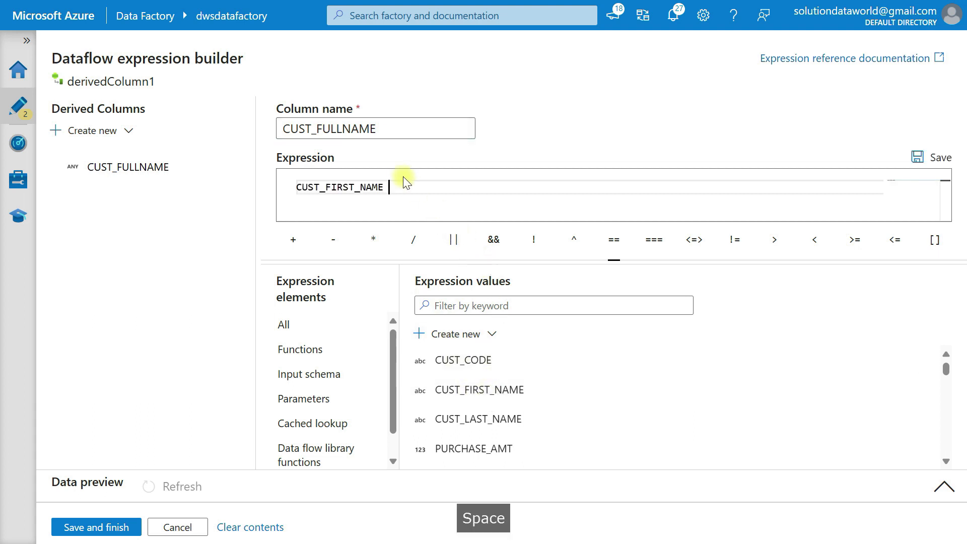
text(+ )
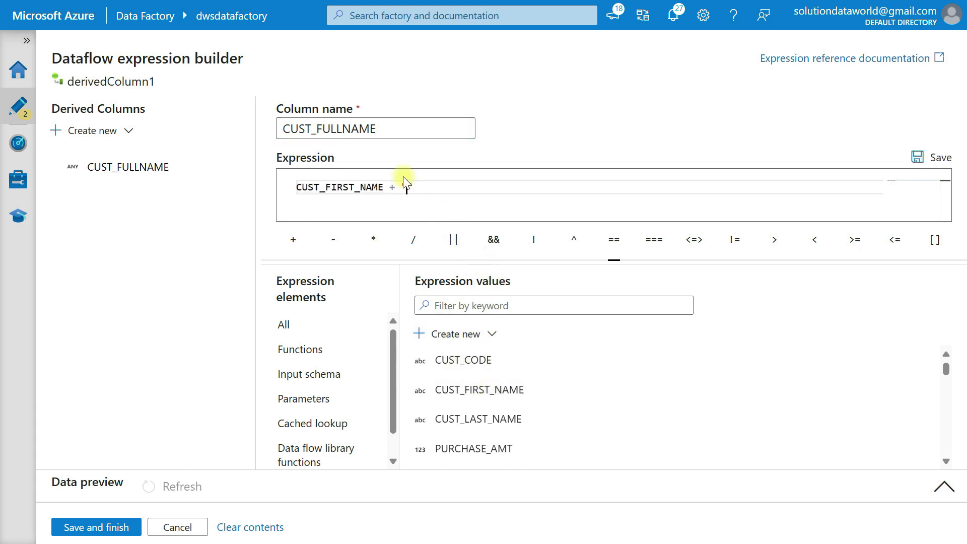
text(" ")
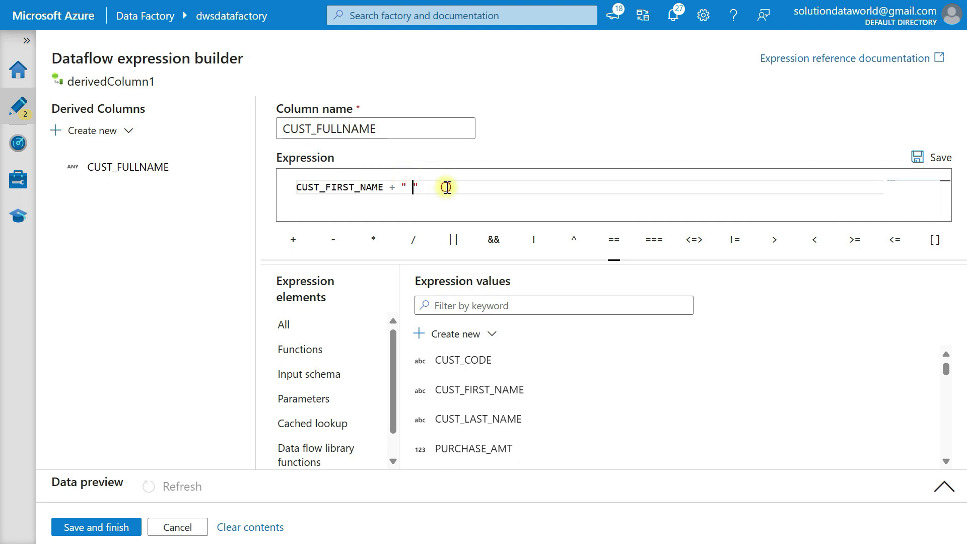
text( +)
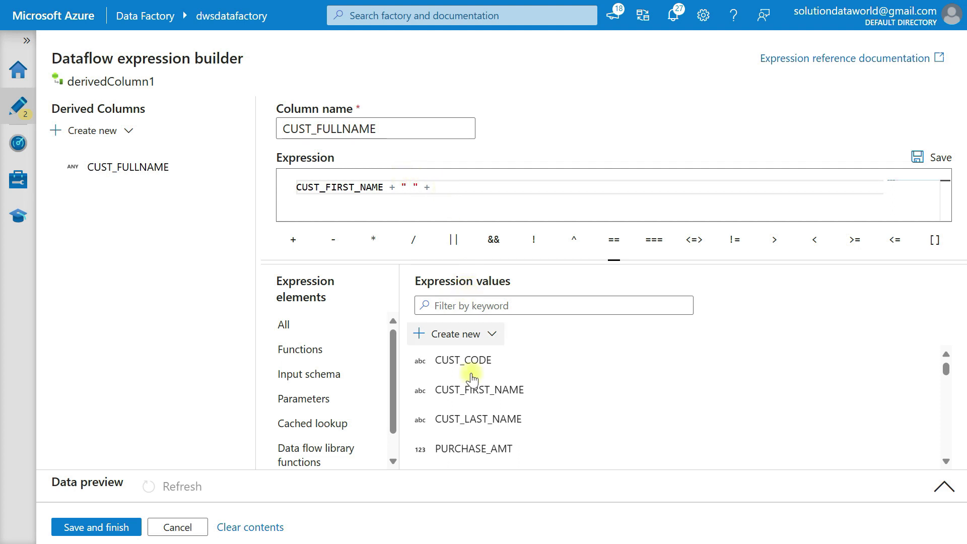
click(476, 417)
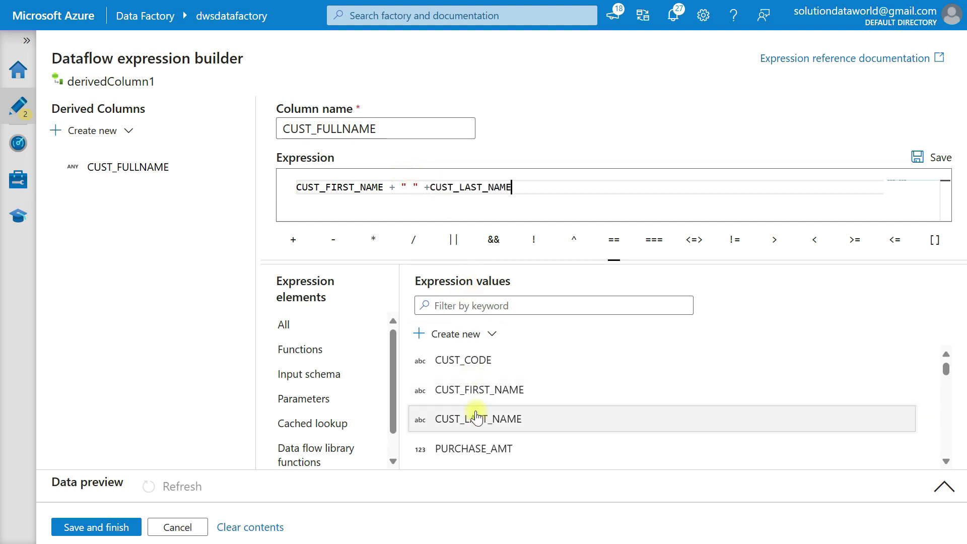
Step: Create a second derived column and name it PURCHASE_AMT
click(112, 133)
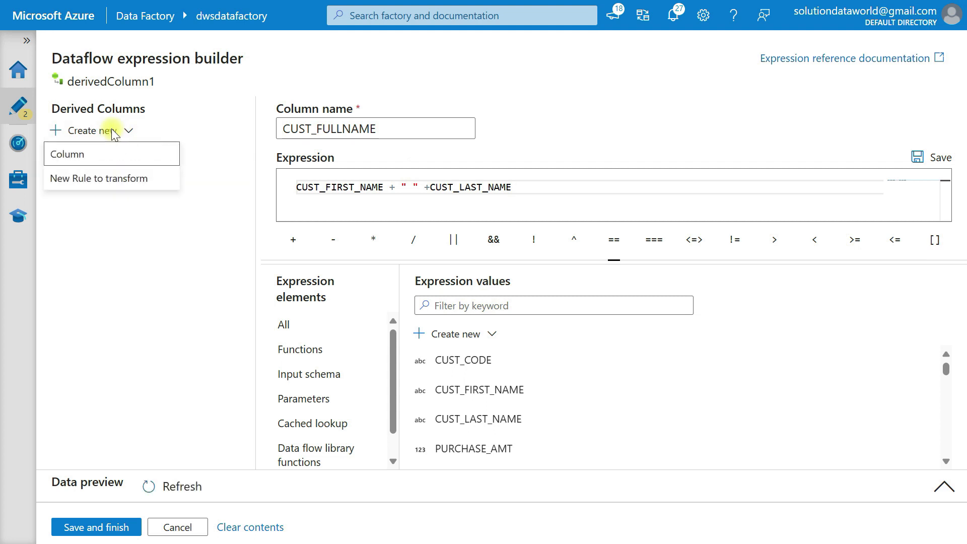
click(105, 161)
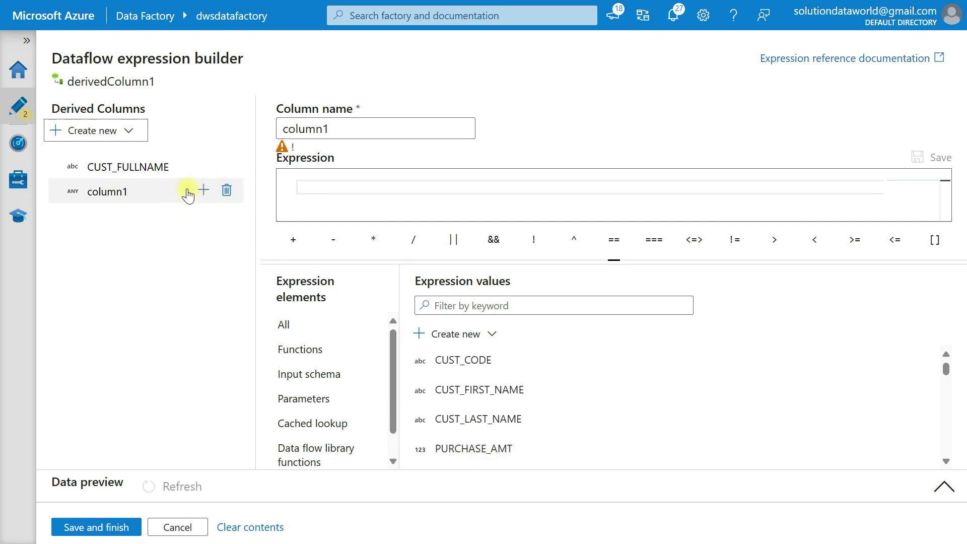
drag(356, 128, 276, 124)
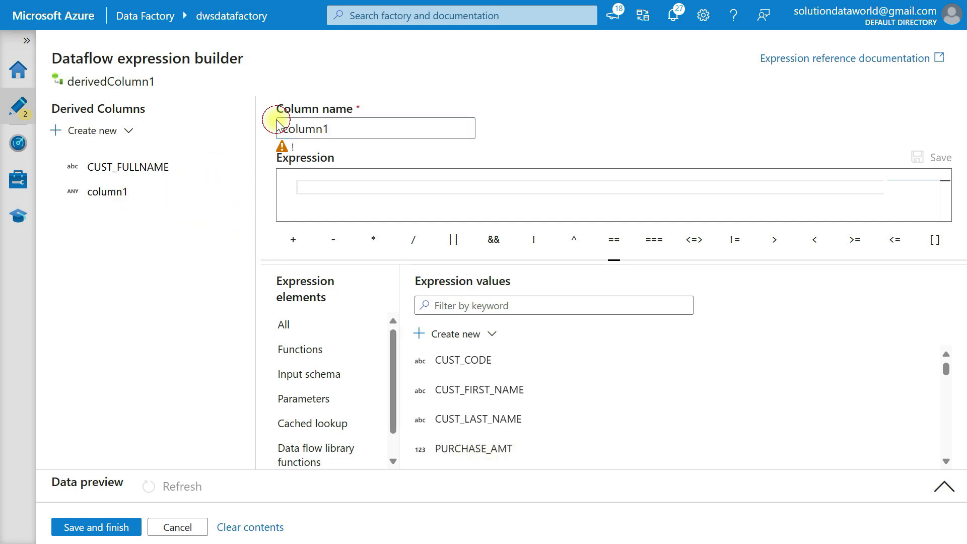
click(375, 127)
key(BackSpace)
key(BackSpace)
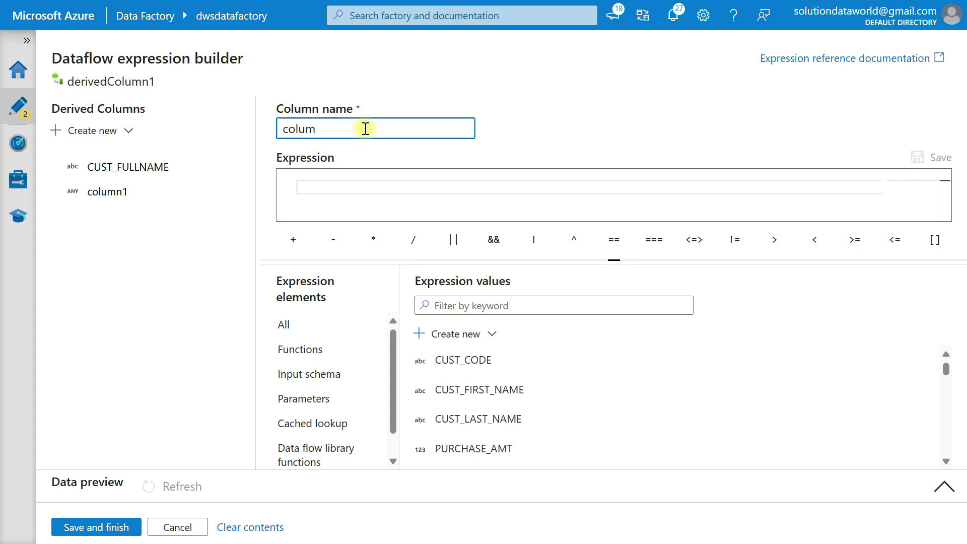
text(PURCHASE)
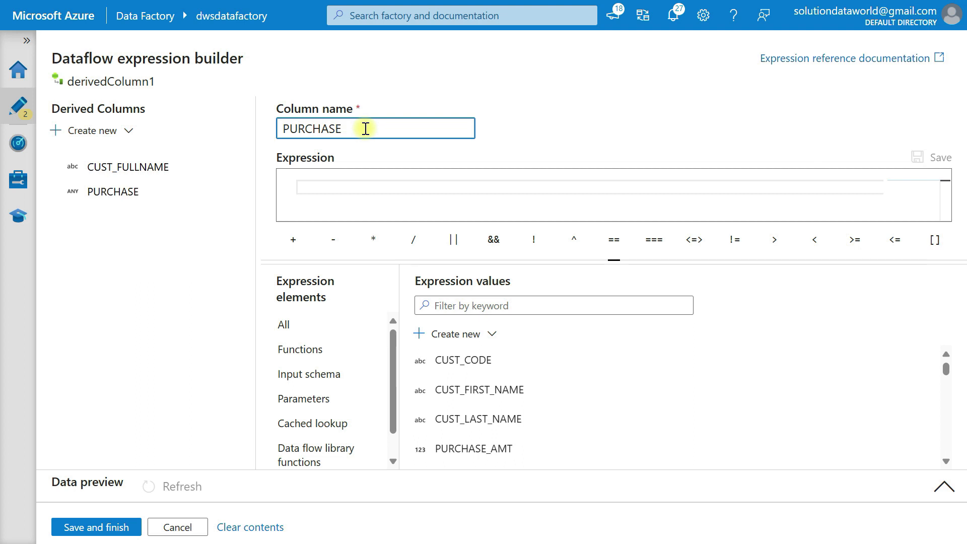
text(T)
key(Tab)
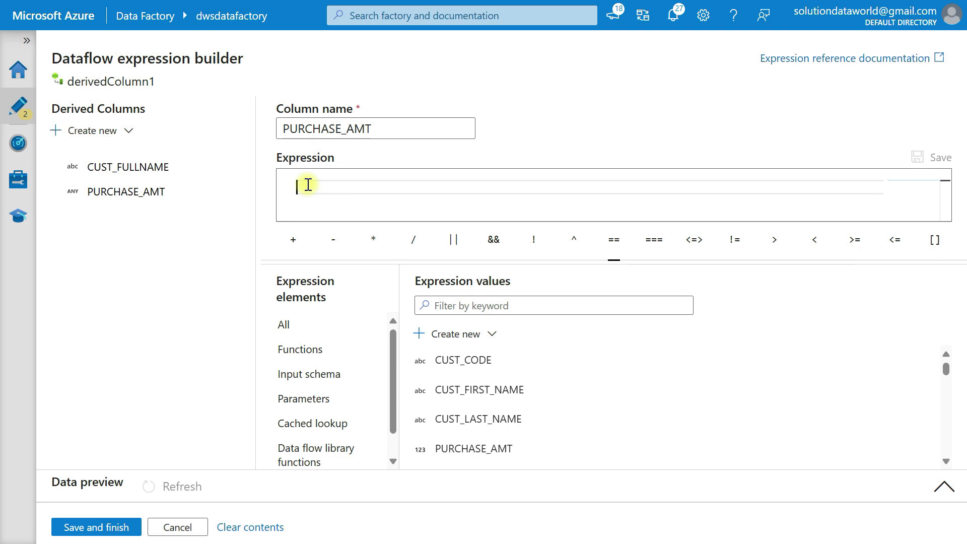
Step: Enter PURCHASE_AMT/80 as the expression of the PURCHASE_AMT column
text(pu)
key(Tab)
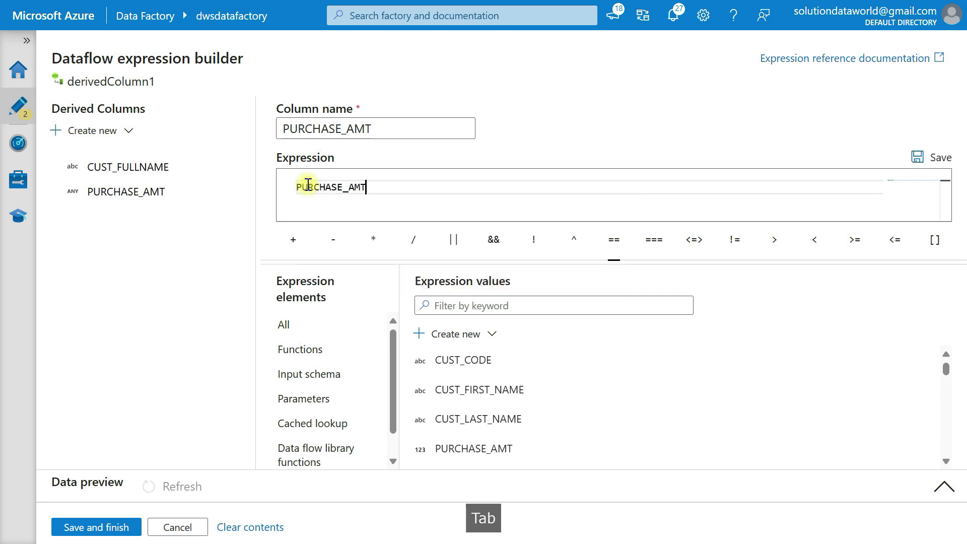
text(/80)
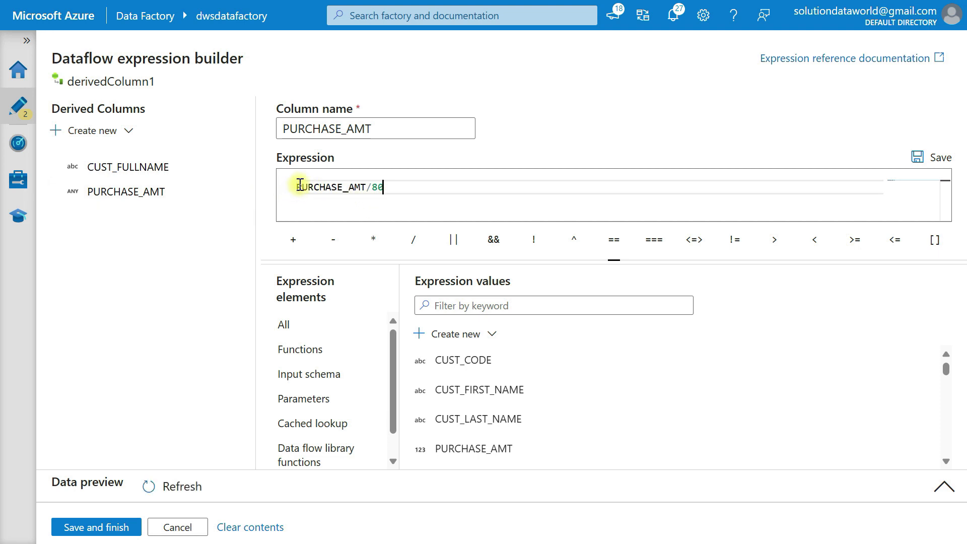
text(ROUND)
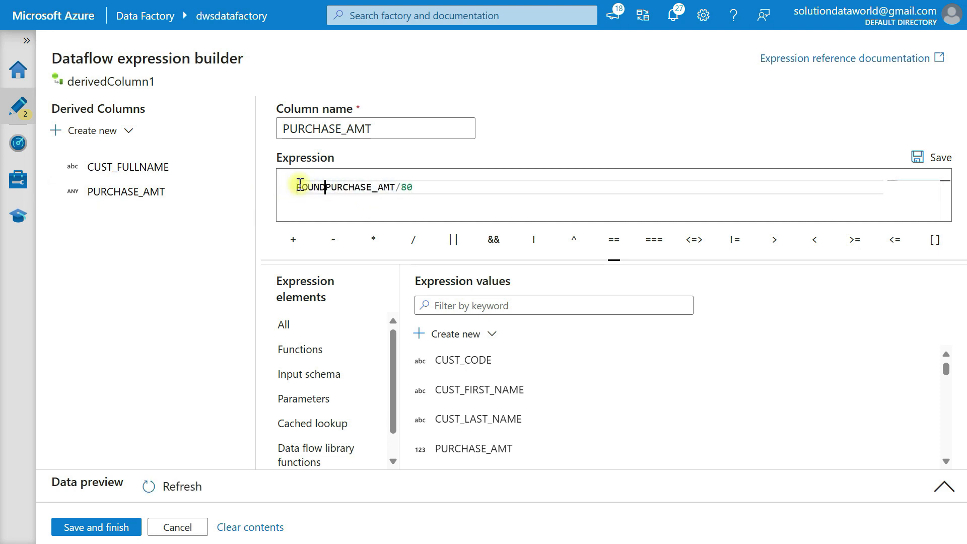
key(BackSpace)
key(BackSpace)
key(BackSpace)
key(BackSpace)
key(BackSpace)
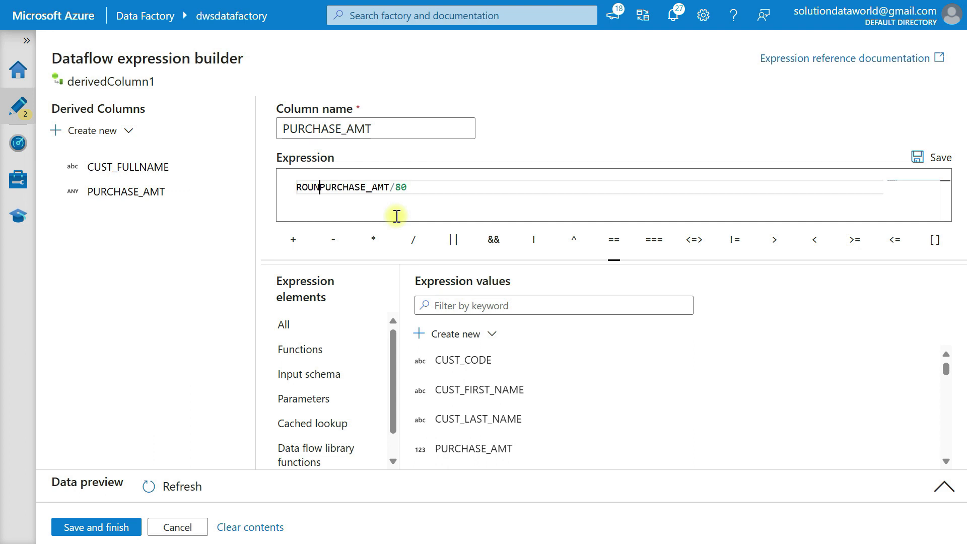
Step: Look up the round function among the expression functions and wrap it around PURCHASE_AMT/80
click(313, 349)
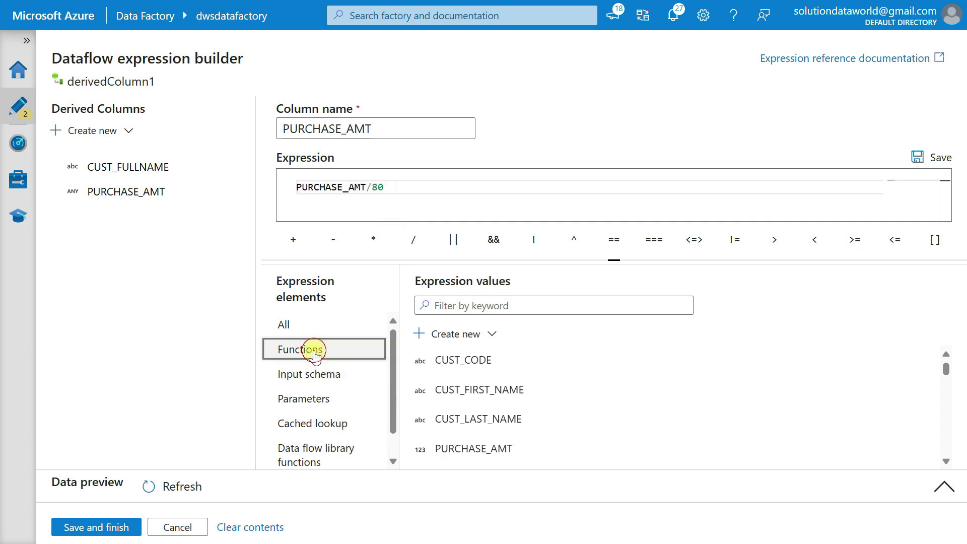
click(464, 305)
text(ROUND)
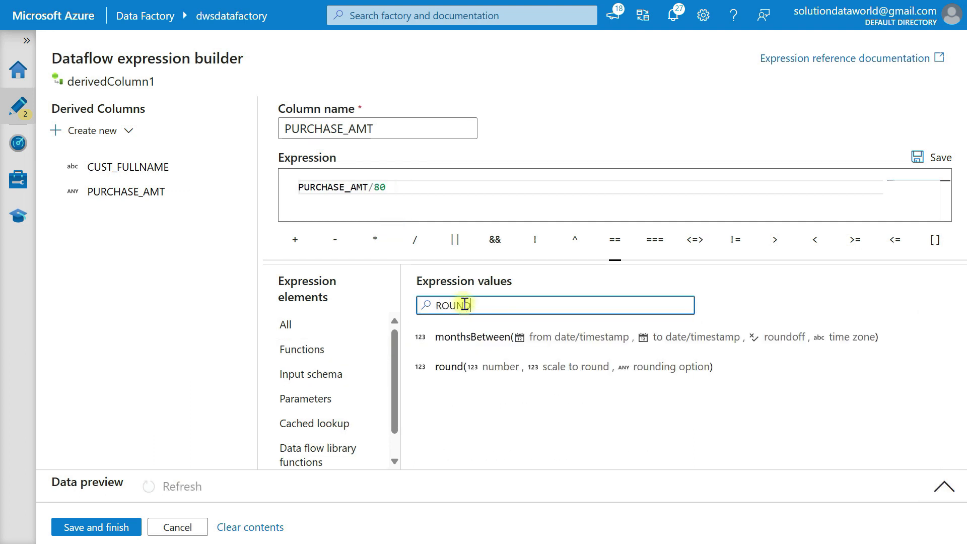
click(454, 366)
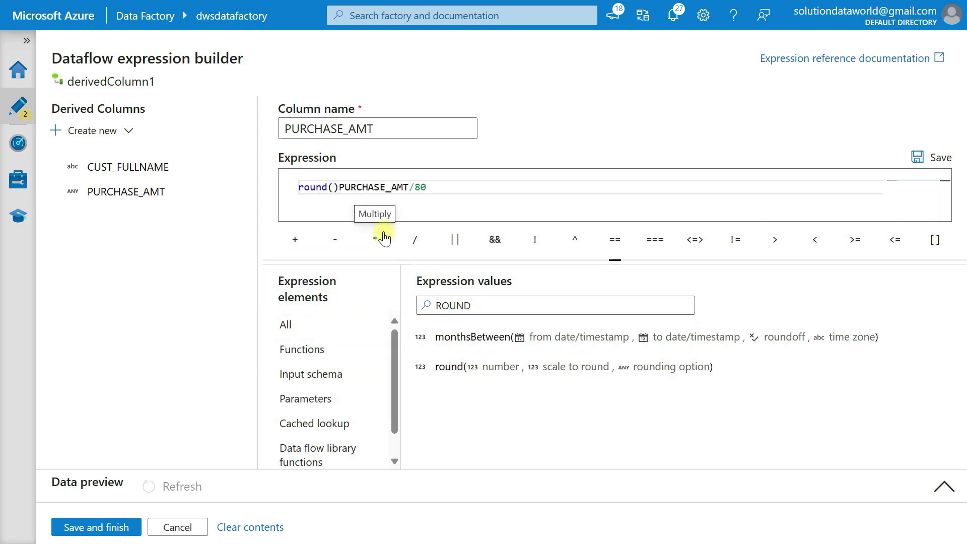
key(Delete)
click(463, 190)
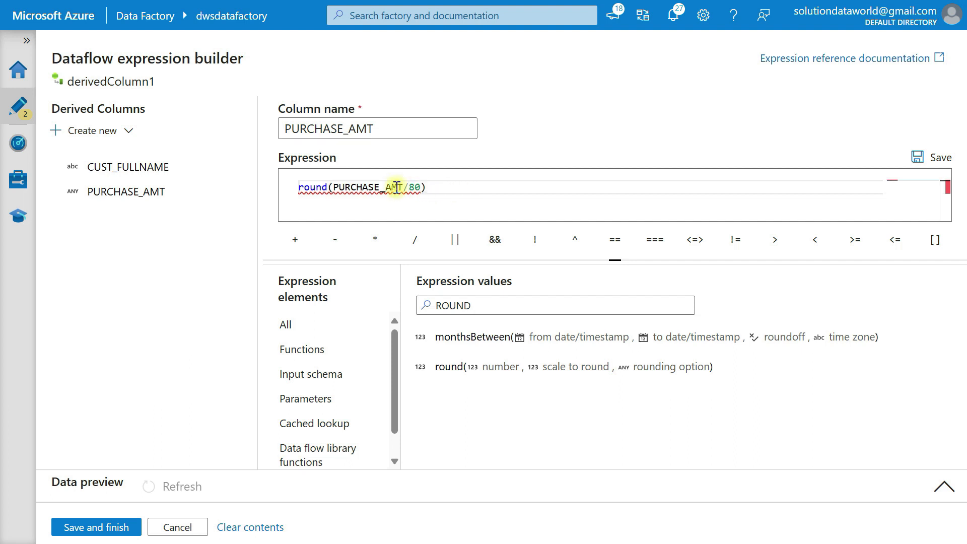
Step: Parenthesize the division and round it to two decimals, so the expression reads round((PURCHASE_AMT/80),2)
click(332, 186)
text(()
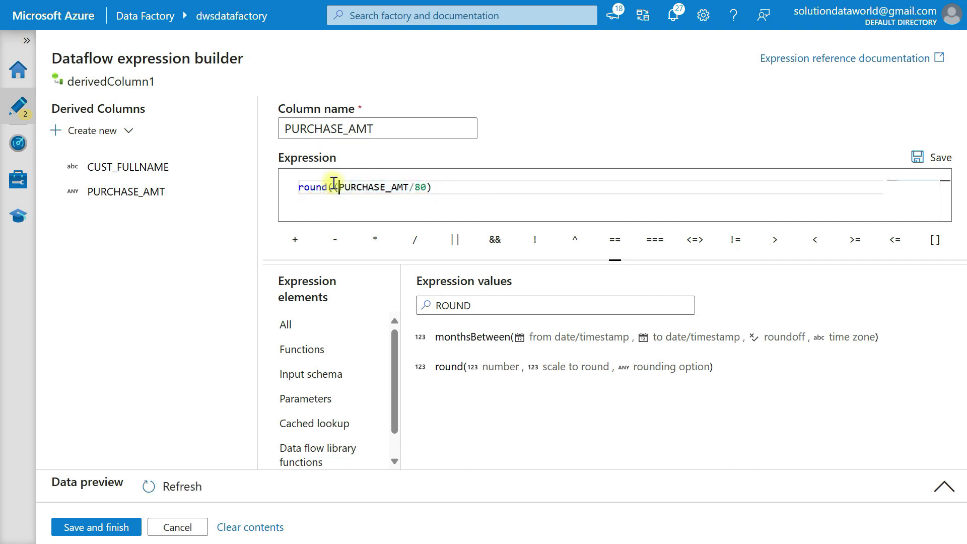
click(447, 187)
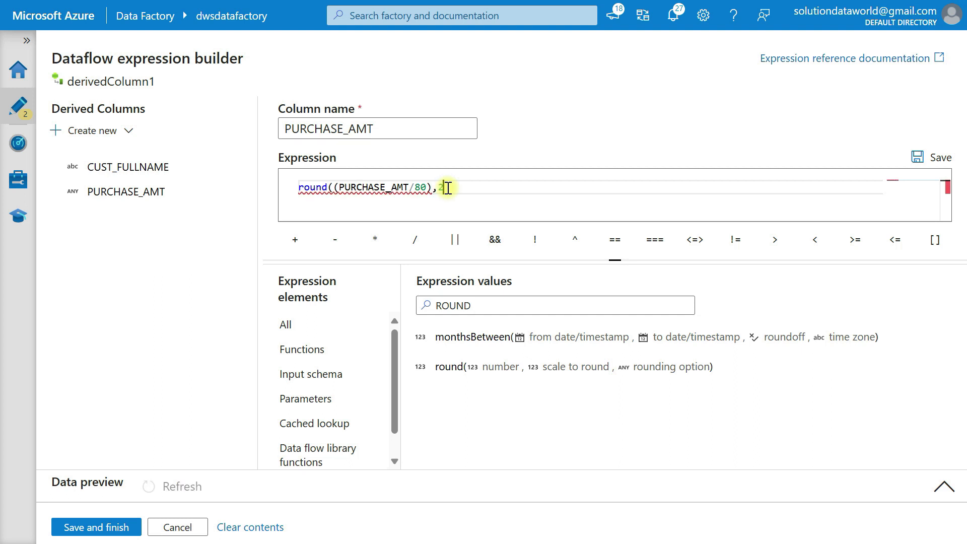
text(,2))
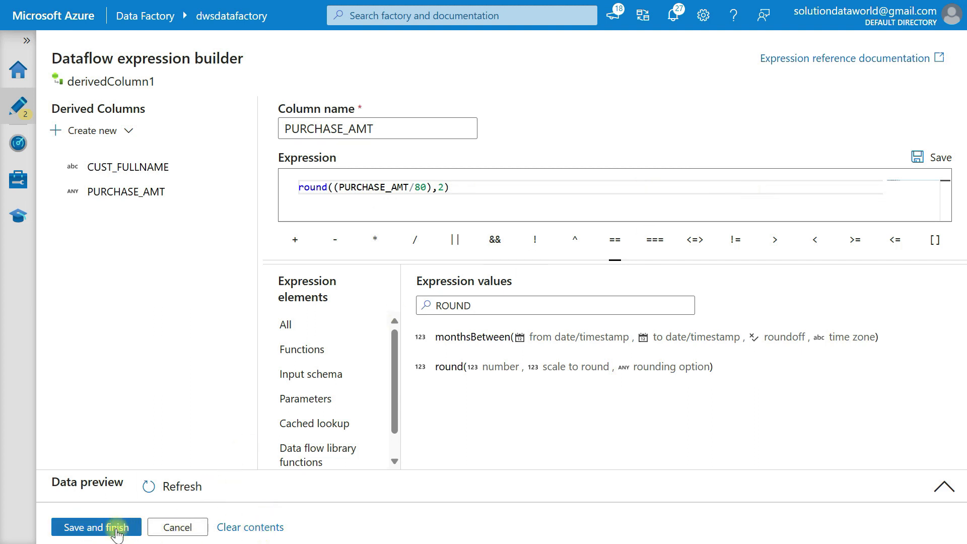
Step: Preview the PURCHASE_AMT output beside its source values, and save both derived columns
click(179, 485)
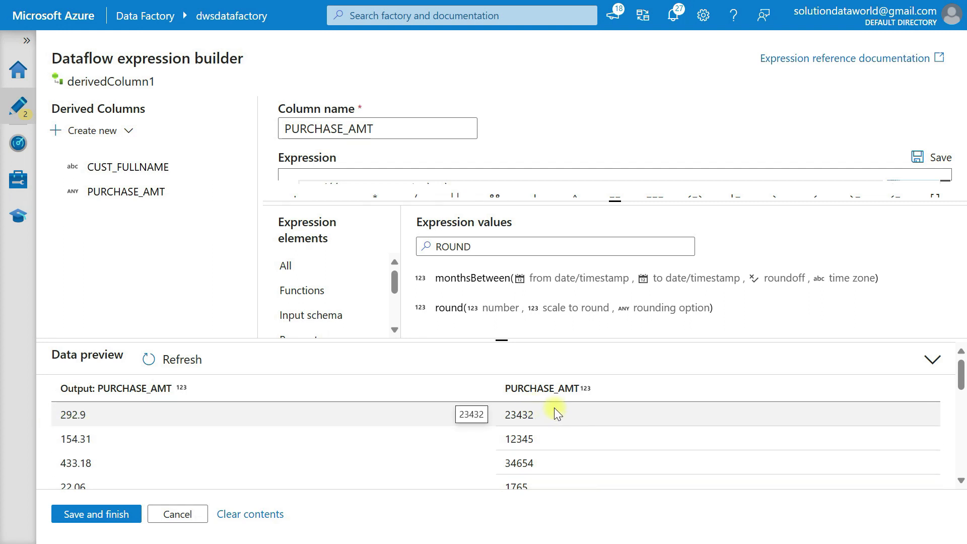
scroll(560, 432, down, 5)
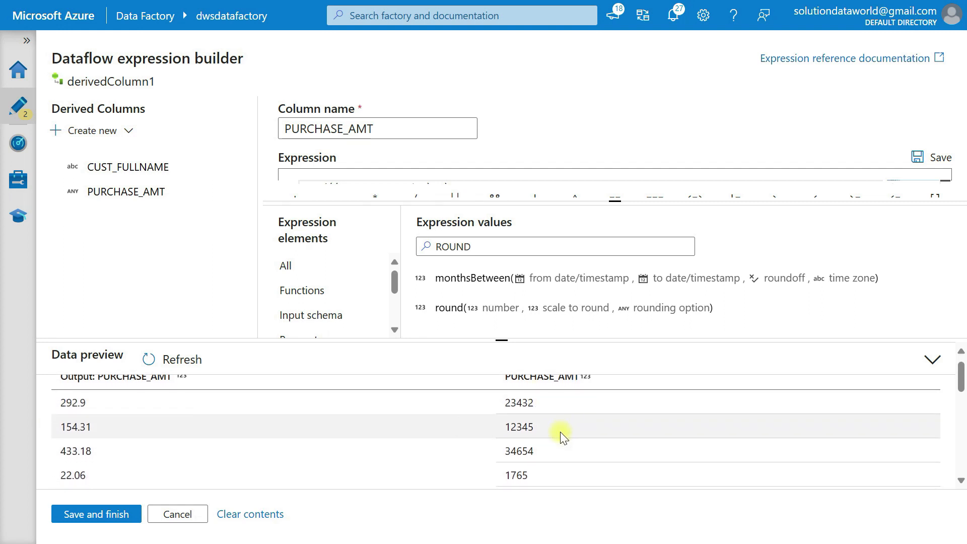
scroll(560, 431, down, 5)
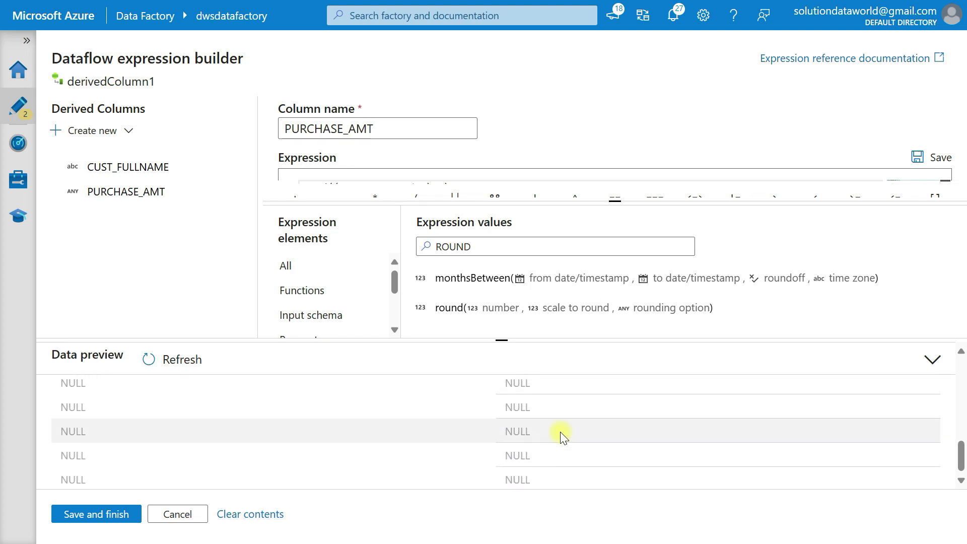
scroll(560, 431, up, 4)
scroll(561, 431, up, 5)
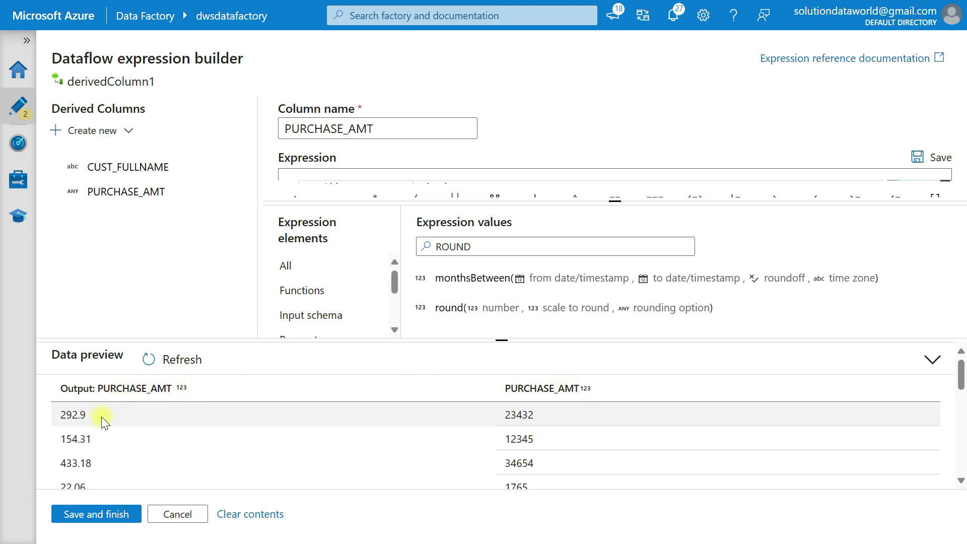
click(99, 514)
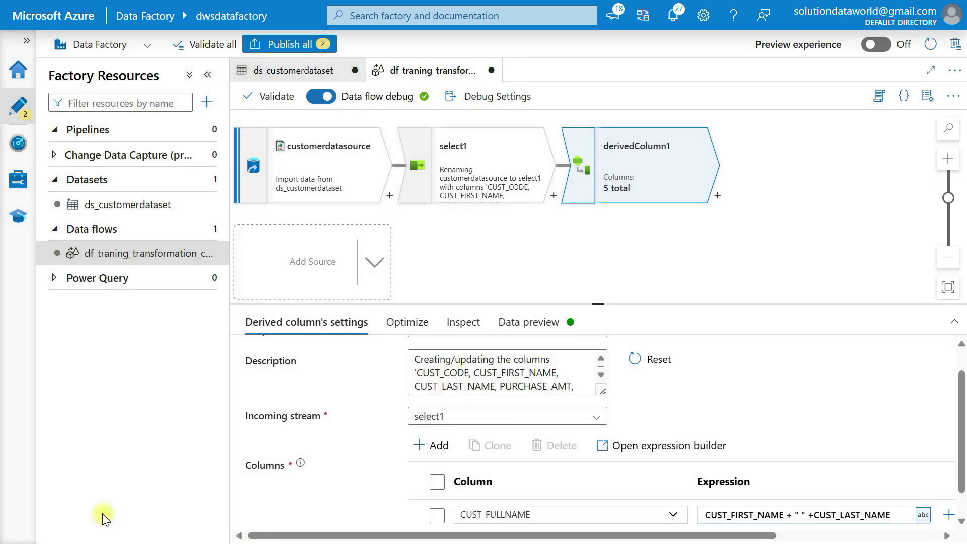
Step: Add a Sink destination after derivedColumn1 in the data flow
click(724, 195)
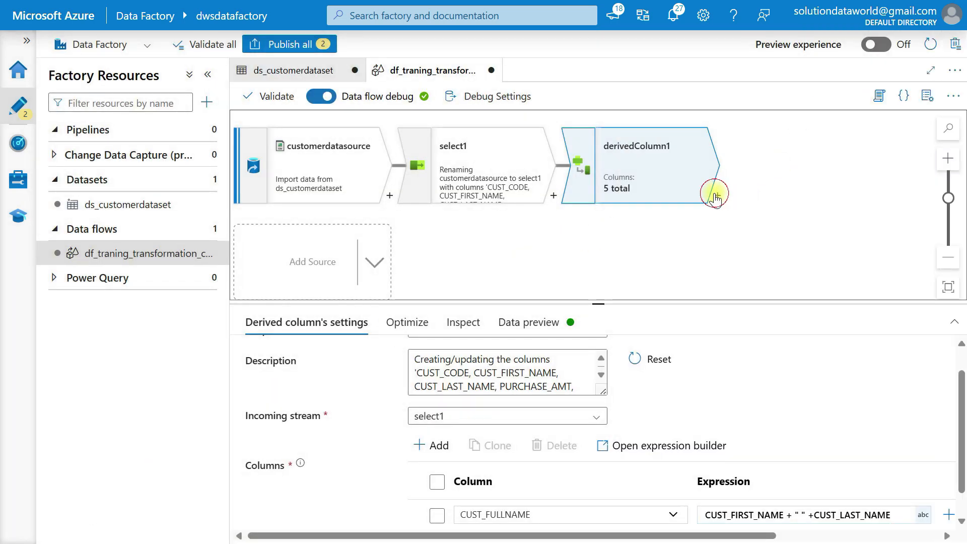
scroll(763, 330, down, 8)
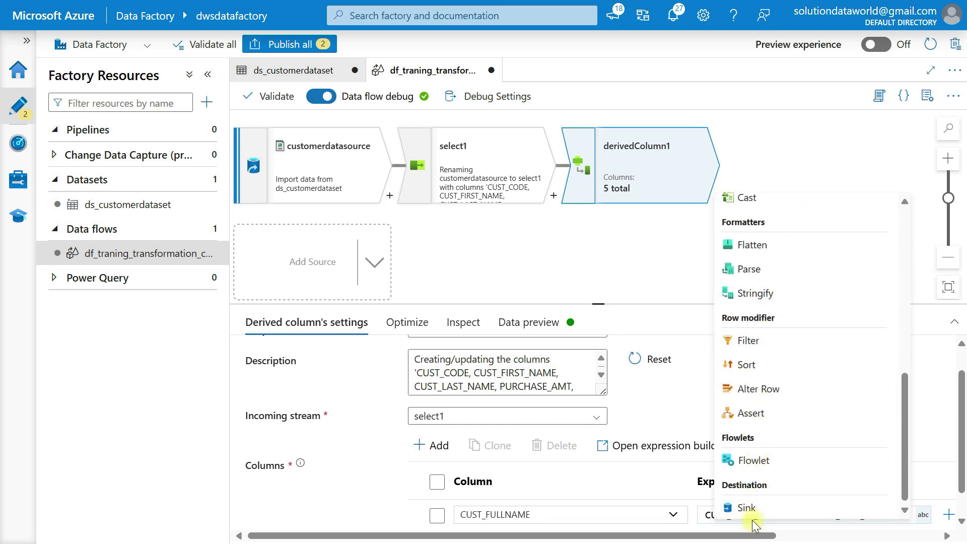
click(743, 509)
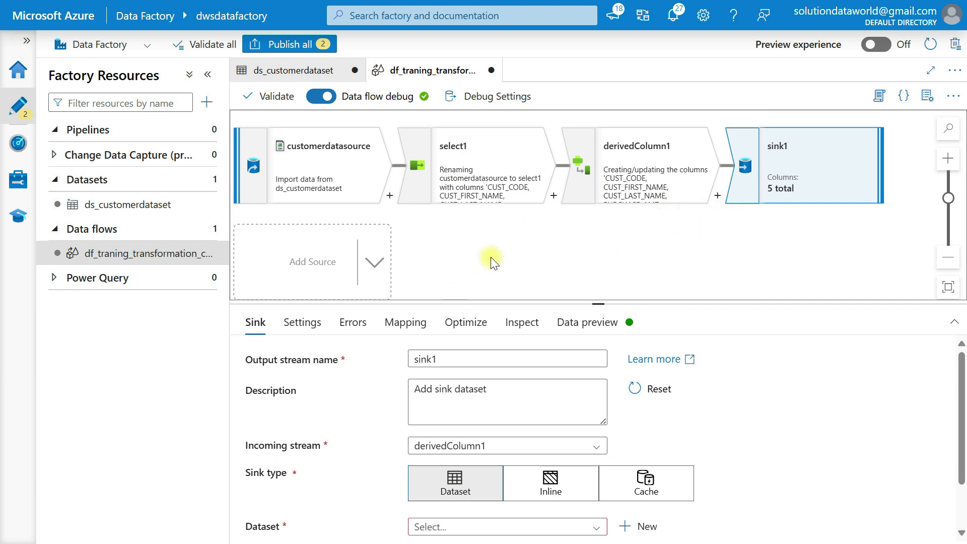
Step: Review the column names and expressions in derivedColumn1's settings
click(661, 182)
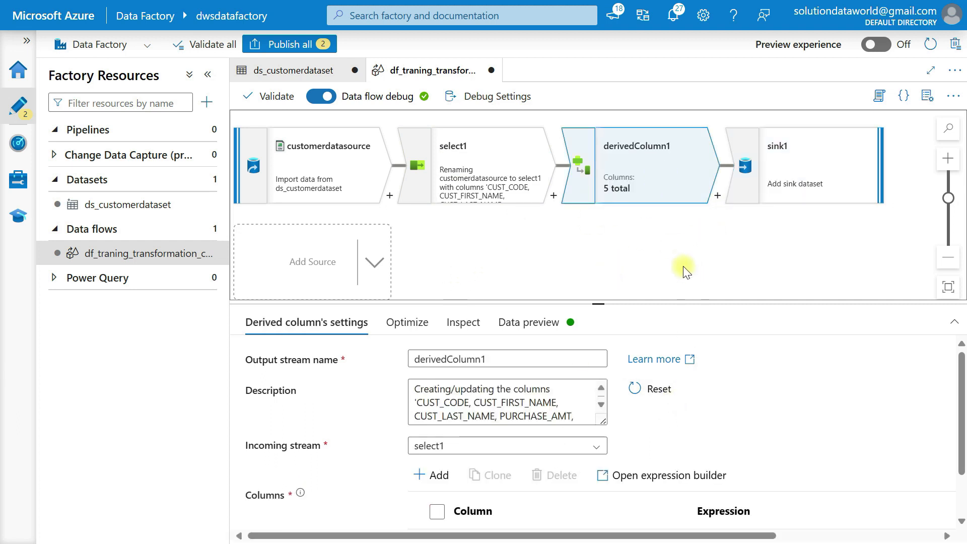
scroll(647, 437, down, 1)
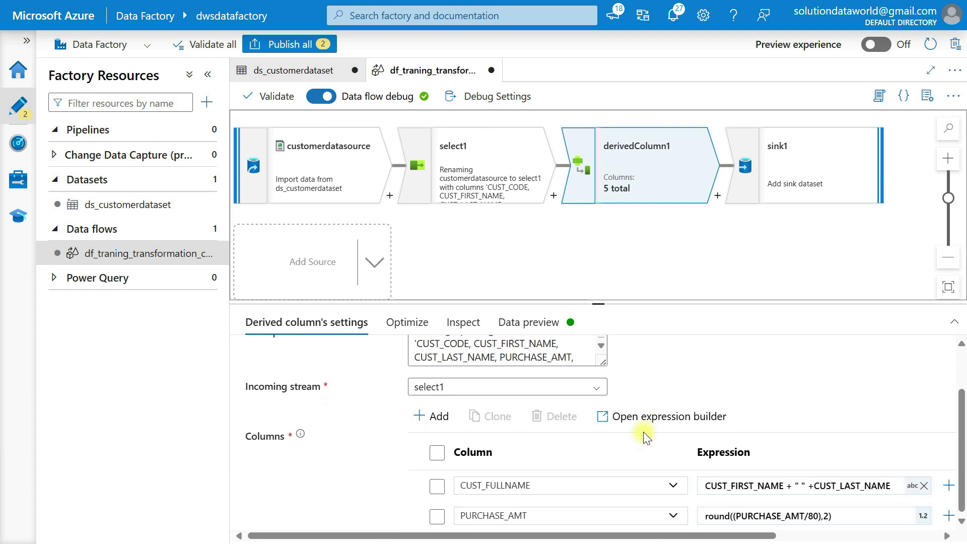
Step: Refresh derivedColumn1's data preview and examine the PURCHASE_AMT and CUST_FULLNAME output
scroll(495, 433, down, 2)
scroll(521, 500, down, 1)
scroll(520, 500, up, 2)
scroll(521, 500, down, 1)
scroll(521, 500, up, 2)
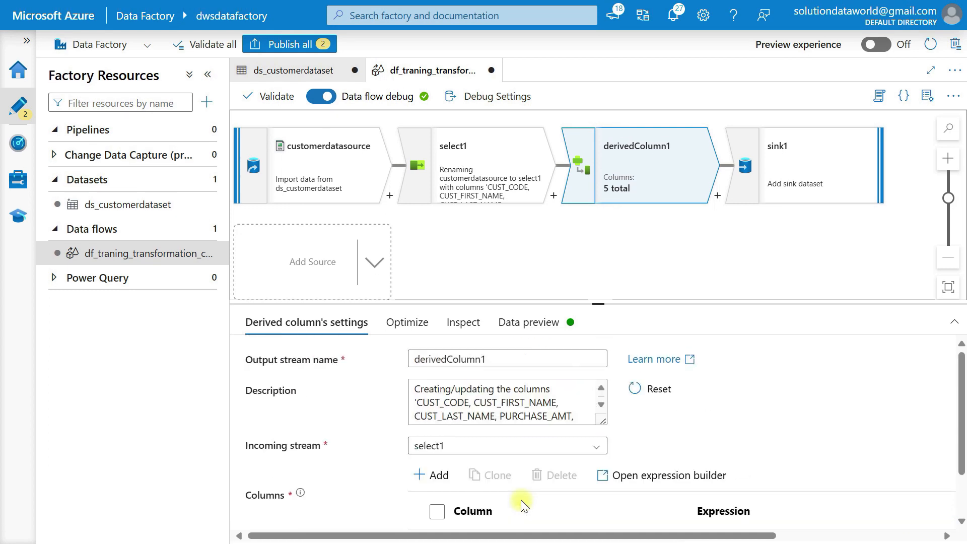
click(523, 325)
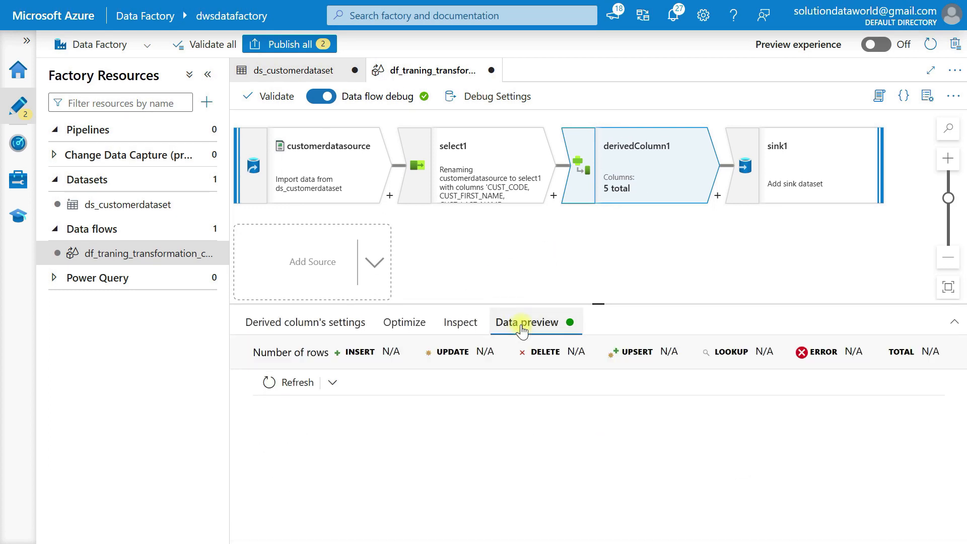
click(291, 381)
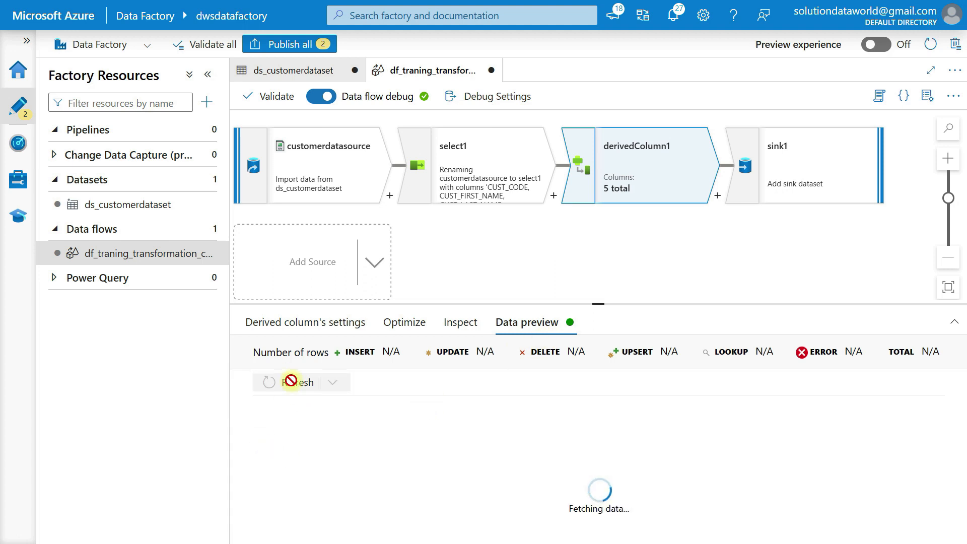
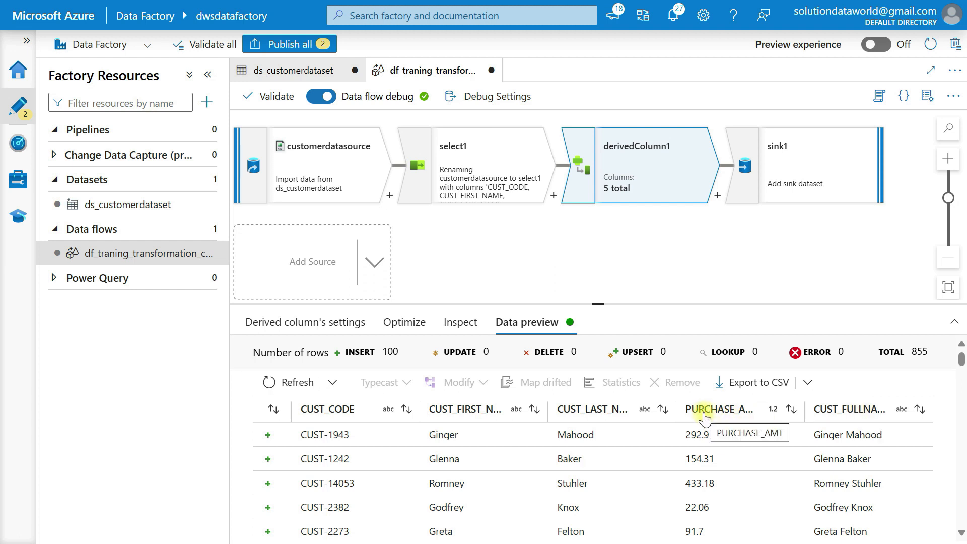
scroll(625, 478, right, 1)
scroll(624, 477, left, 1)
scroll(624, 477, down, 3)
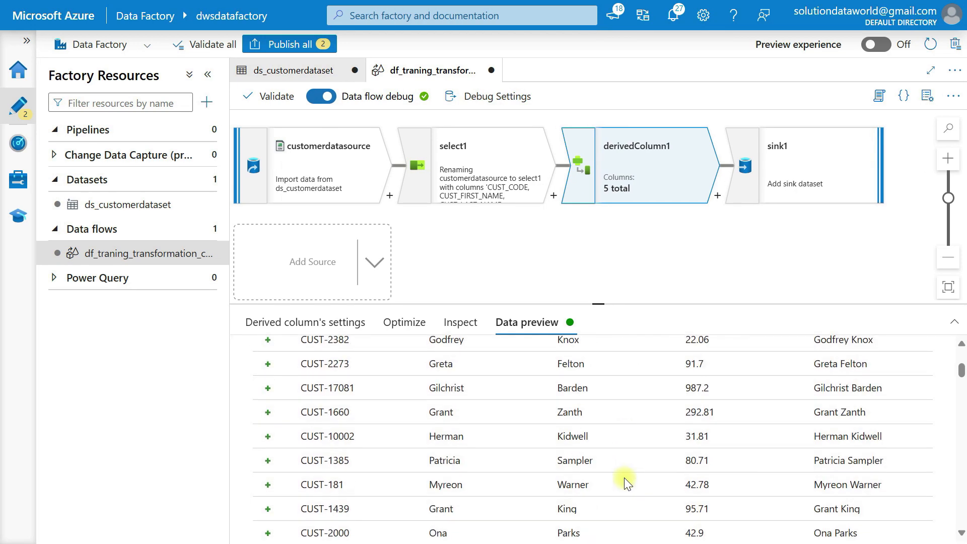
scroll(624, 478, up, 5)
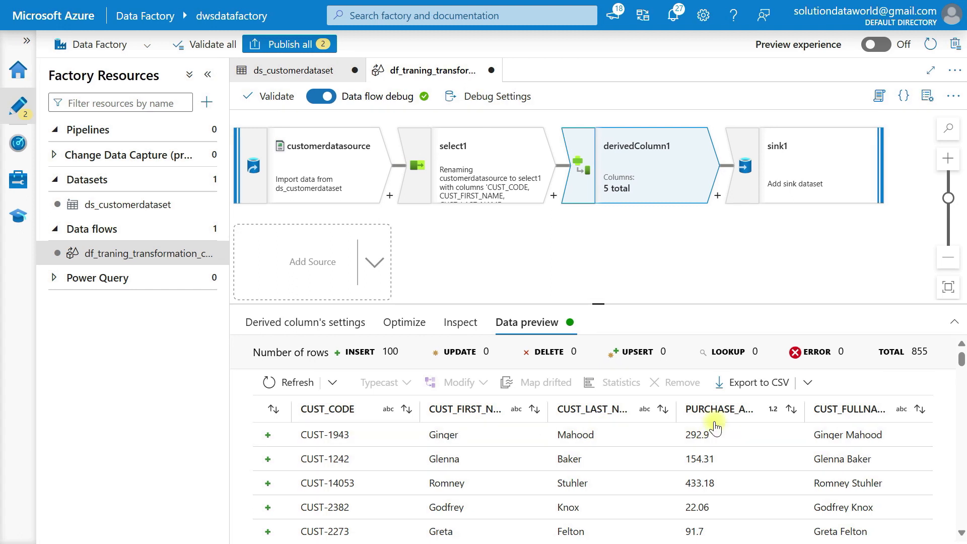
Step: Rename derivedColumn1's output column PURCHASE_AMT as PURCHASE_AMT_USD, keeping its rounding expression
click(679, 177)
click(679, 173)
click(291, 329)
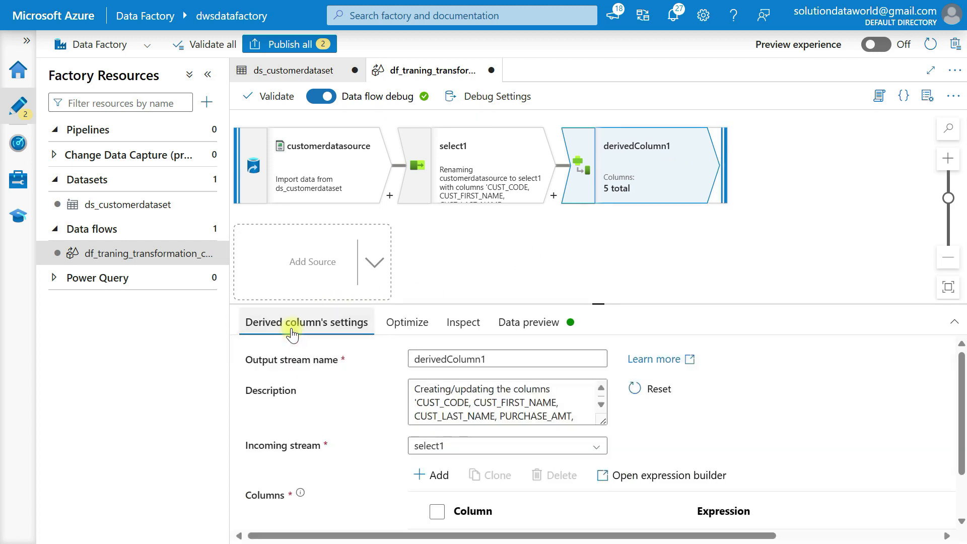
scroll(485, 468, down, 1)
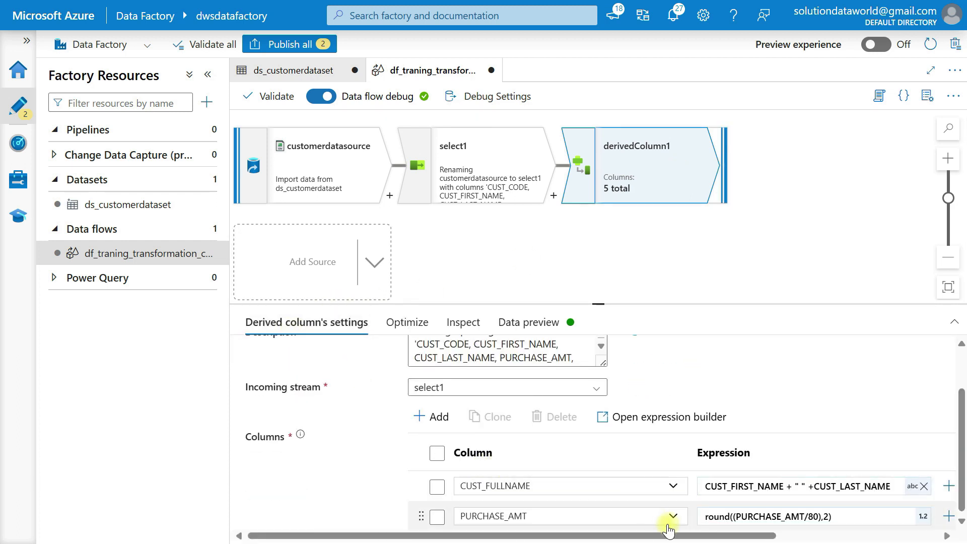
click(541, 515)
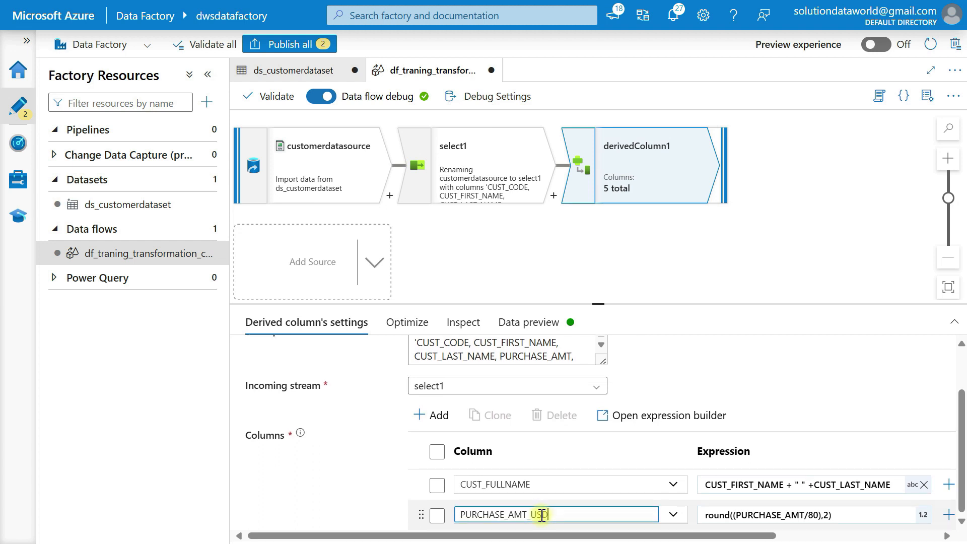
click(652, 178)
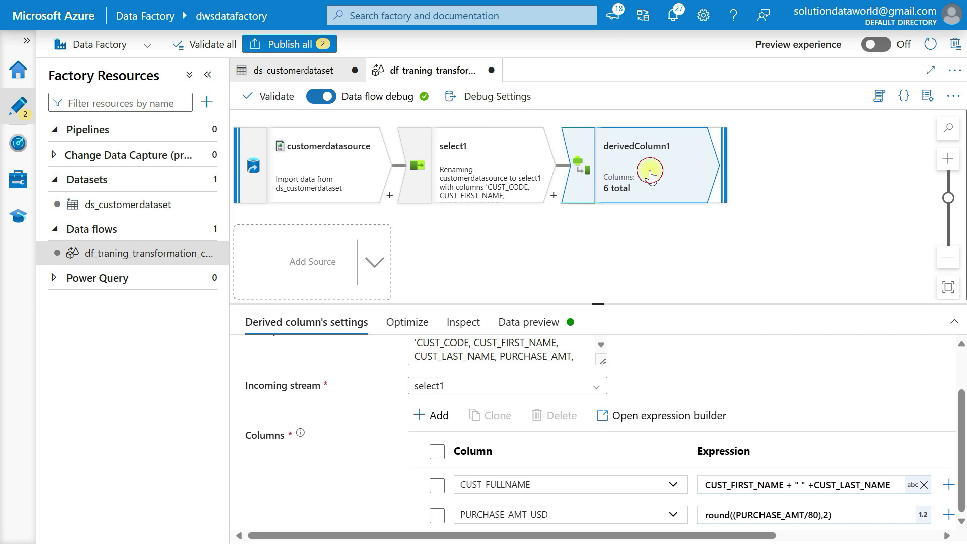
Step: Refresh derivedColumn1's data preview and compare the original purchase amounts with the USD column
click(532, 318)
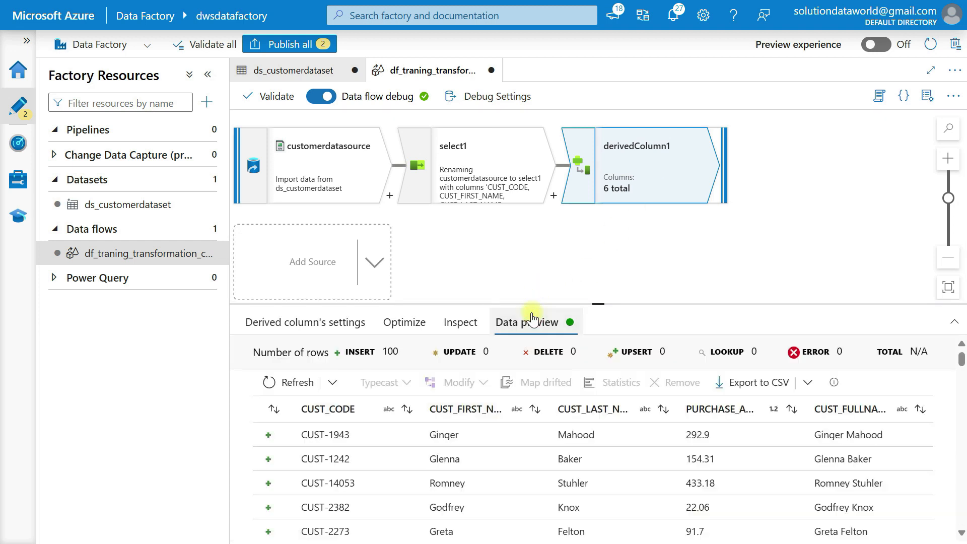
click(287, 382)
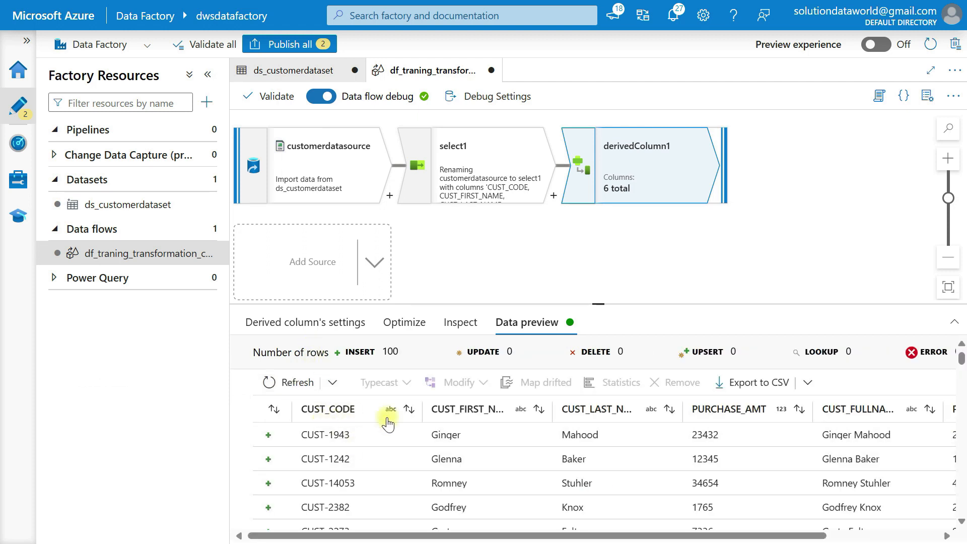
scroll(744, 418, right, 3)
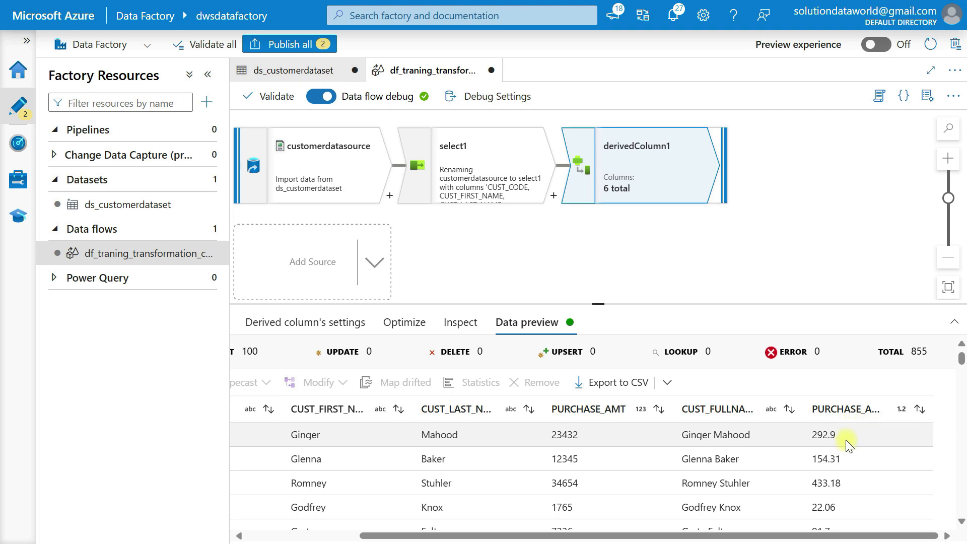
scroll(847, 443, down, 15)
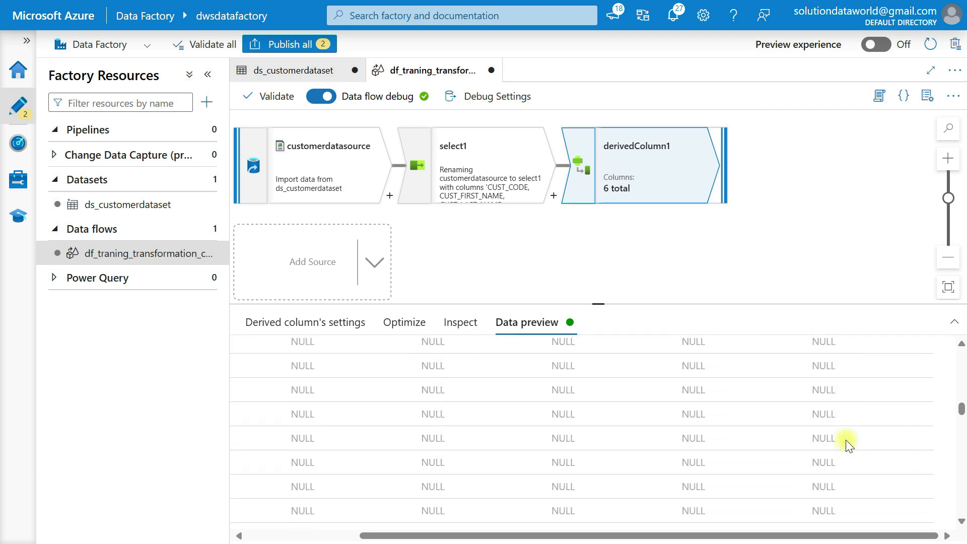
scroll(846, 444, up, 15)
scroll(846, 443, down, 1)
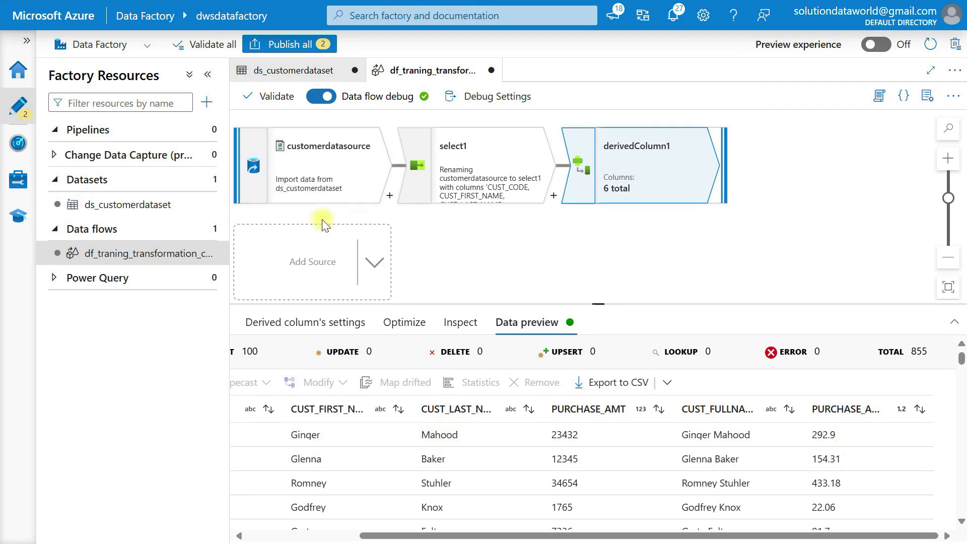
Step: Switch to Snowflake and open the SQL worksheet 2024-06-08 4:04pm from the home page
key(alt+Tab)
key(alt+Tab)
key(alt+Tab)
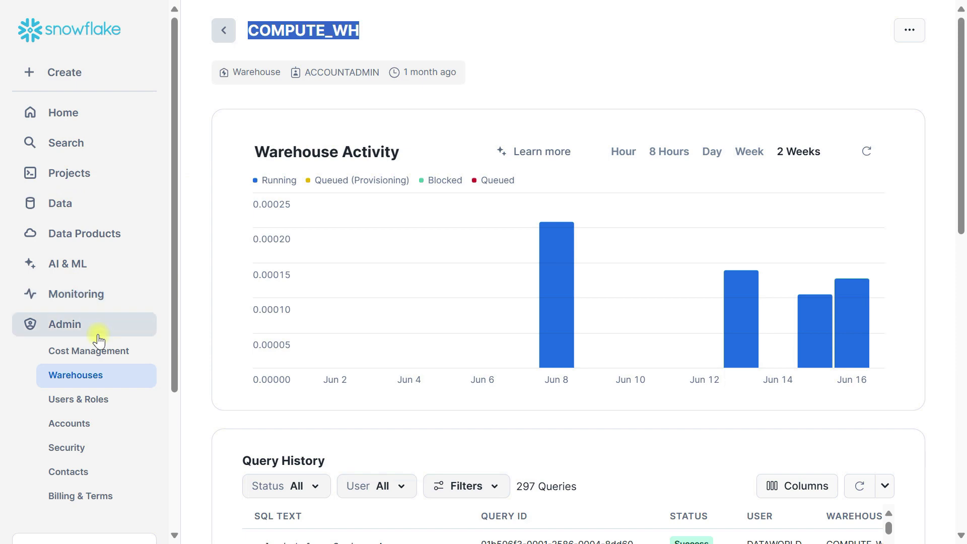
click(72, 118)
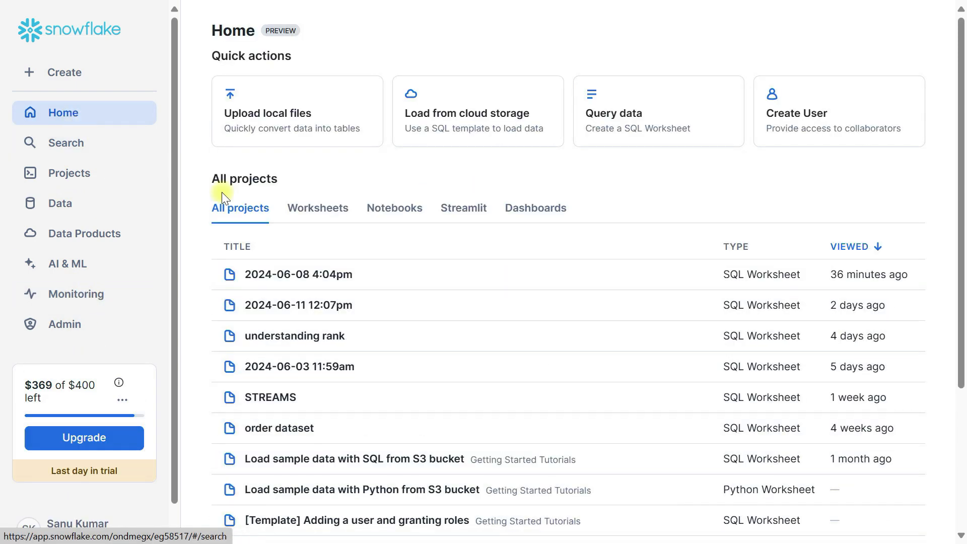
click(279, 278)
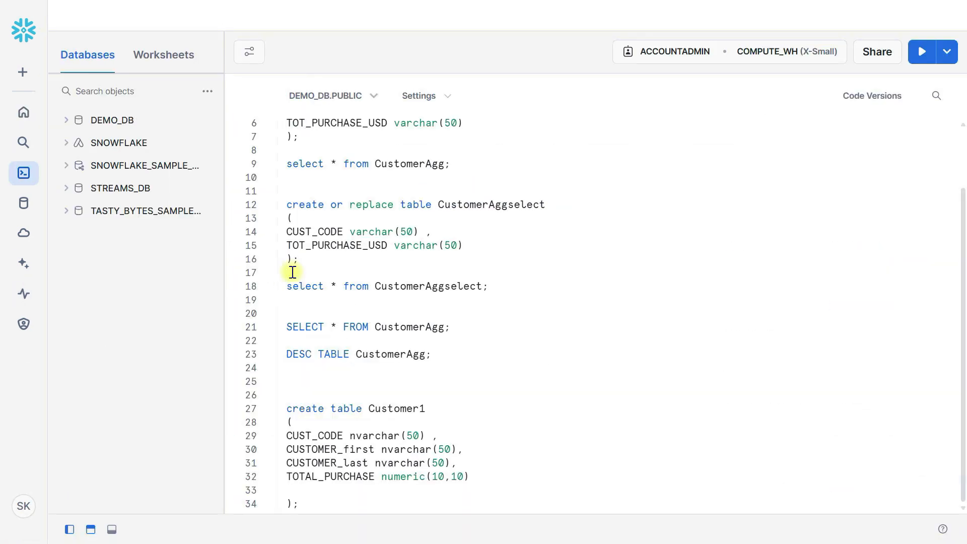
Step: Run the create or replace table CustomerAgg statement at the start of the worksheet, and copy the table name
scroll(410, 237, up, 2)
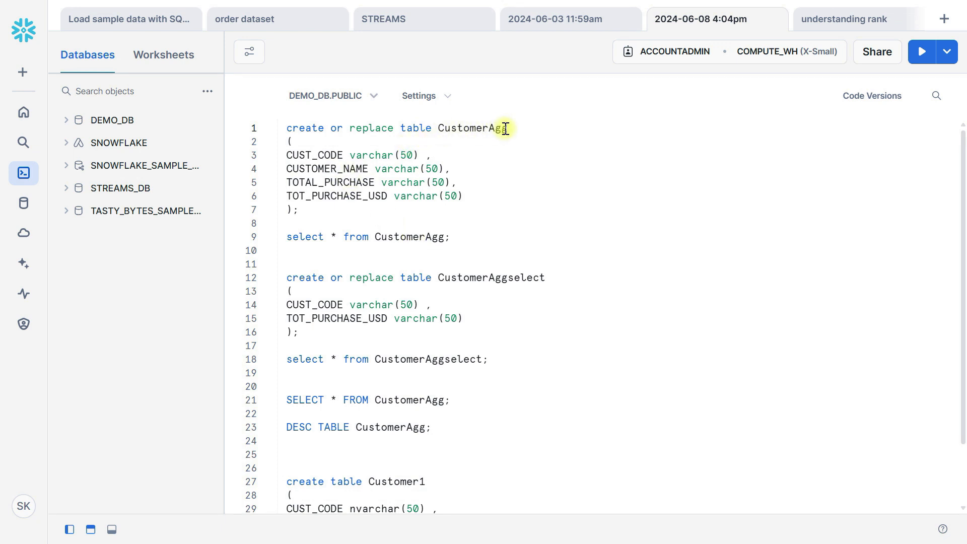
key(ctrl+Return)
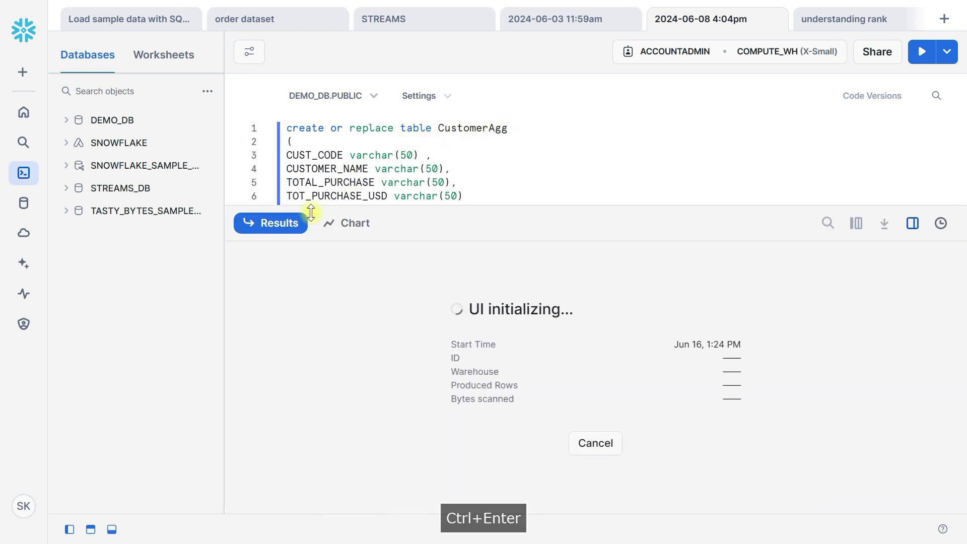
double_click(474, 131)
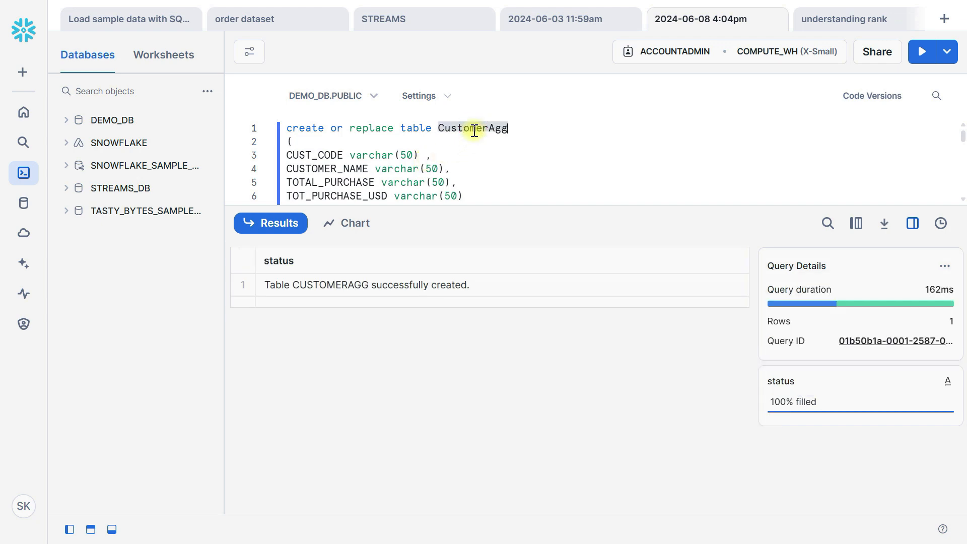
key(ctrl+c)
Step: Switch back to Azure Data Factory and delete the sink that follows derivedColumn1
key(alt+Tab)
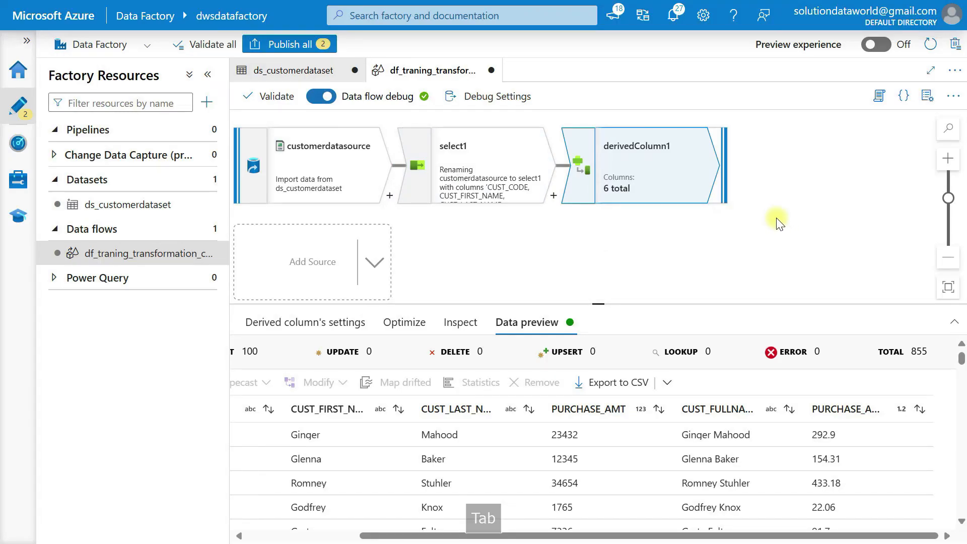
drag(740, 180, 581, 182)
click(306, 323)
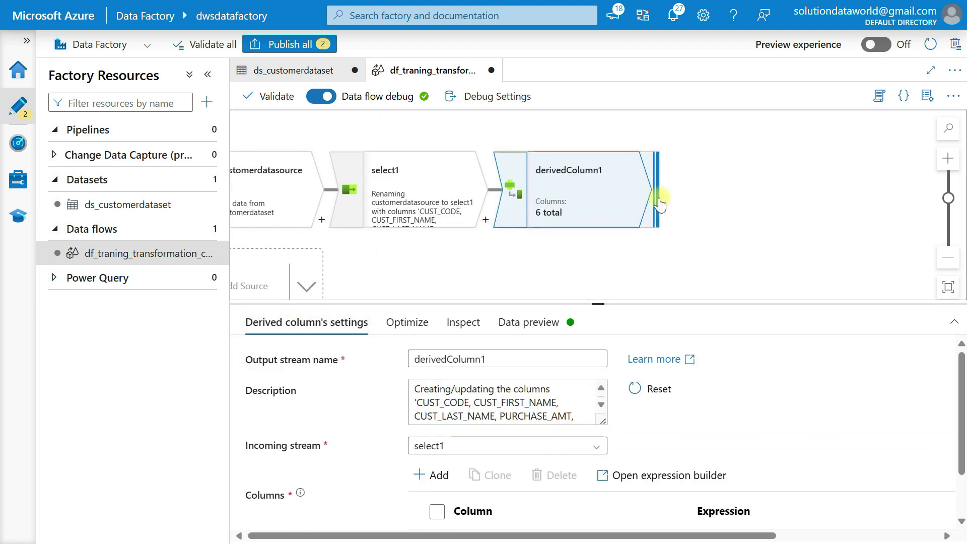
click(837, 162)
key(Delete)
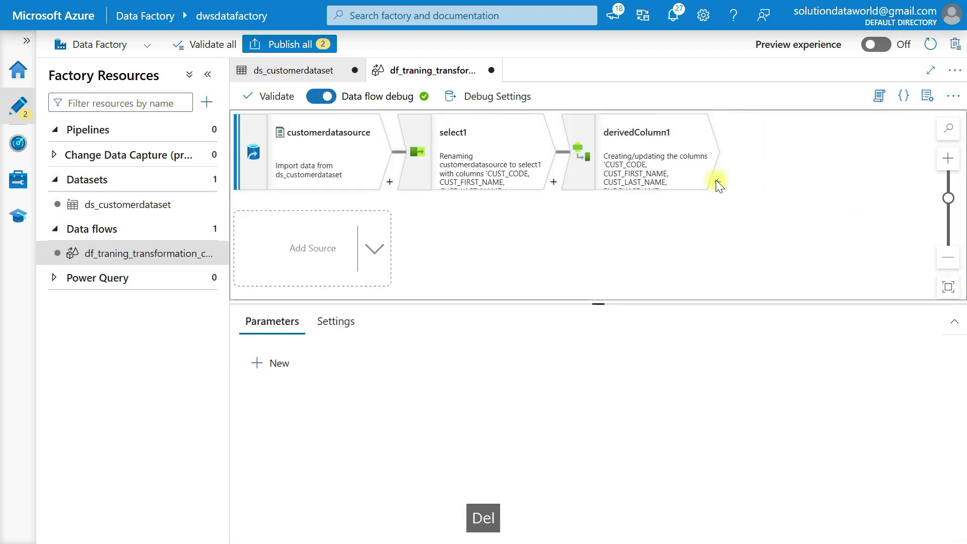
Step: Add an Aggregate transformation after derivedColumn1 and select it on the canvas
click(720, 182)
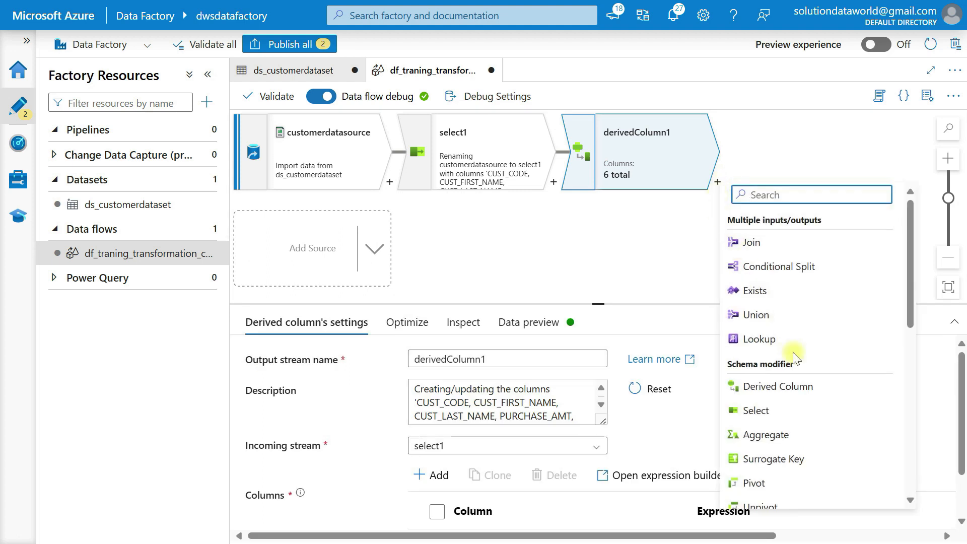
scroll(788, 369, down, 3)
click(760, 321)
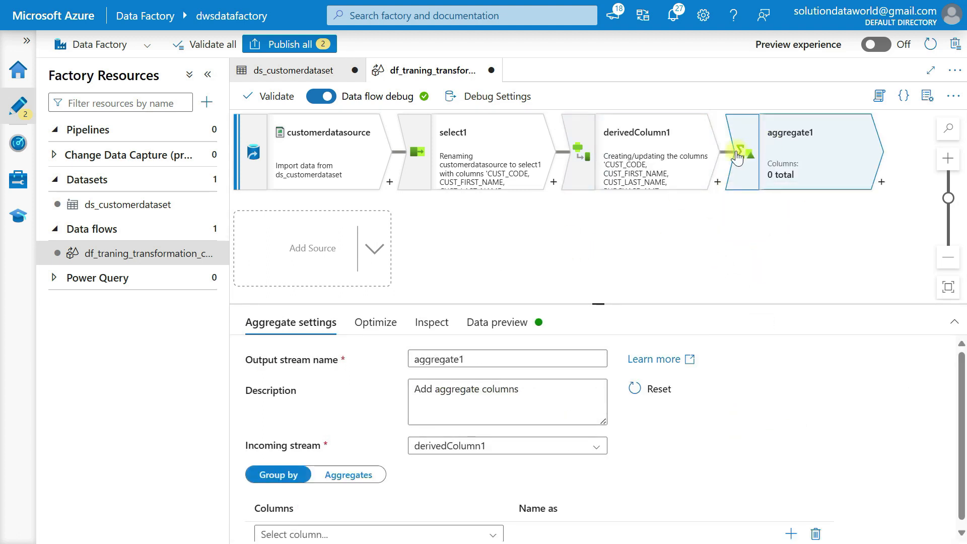
click(843, 165)
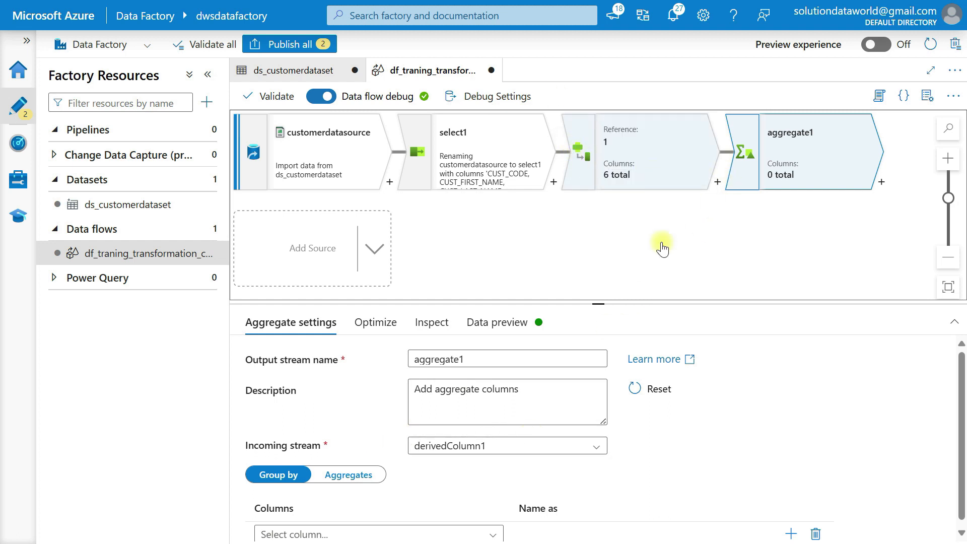
Step: Set CUST_CODE as the first group-by column of aggregate1
scroll(451, 423, down, 1)
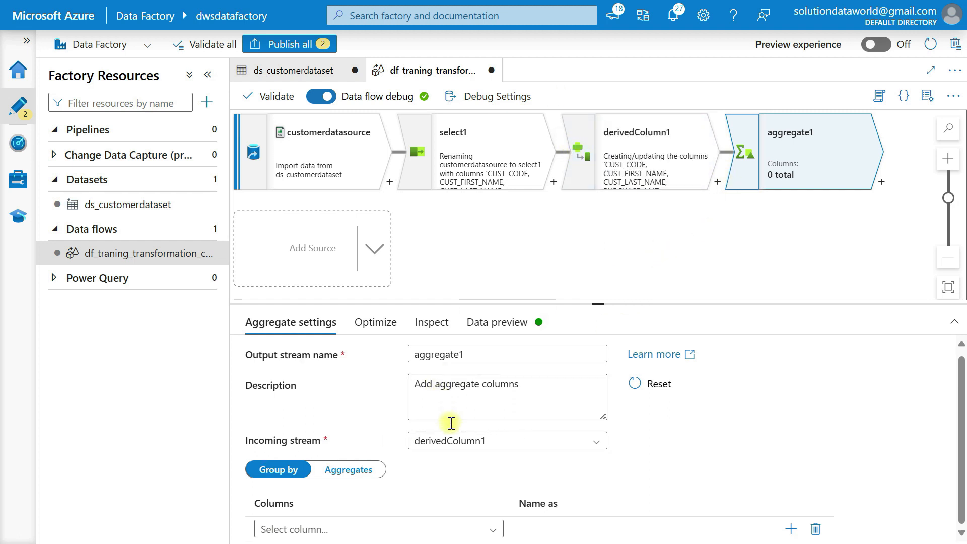
scroll(328, 503, down, 1)
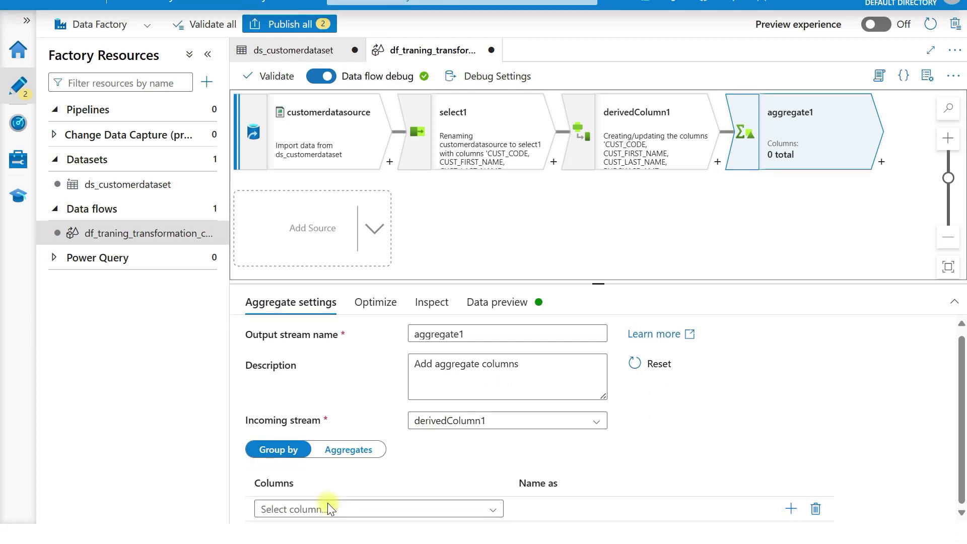
scroll(480, 529, up, 1)
click(483, 529)
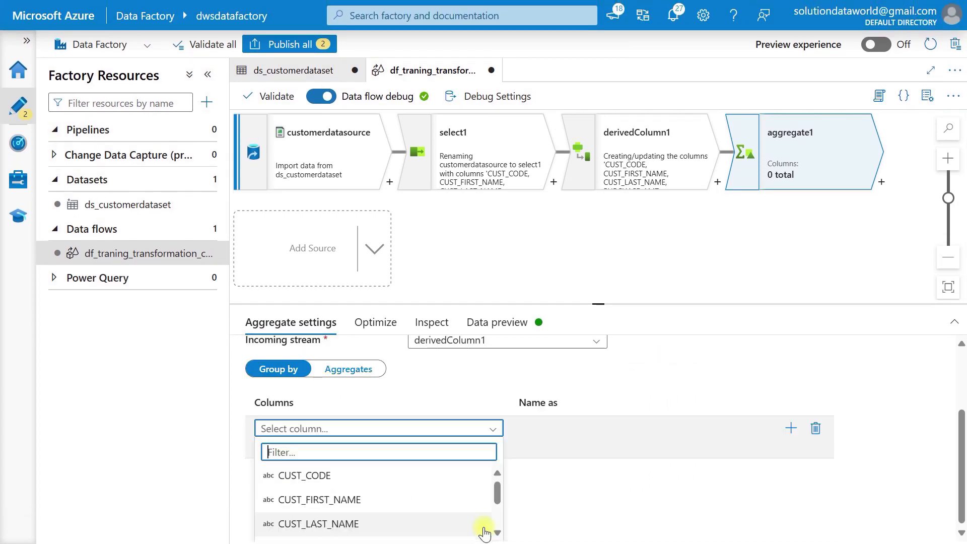
click(302, 476)
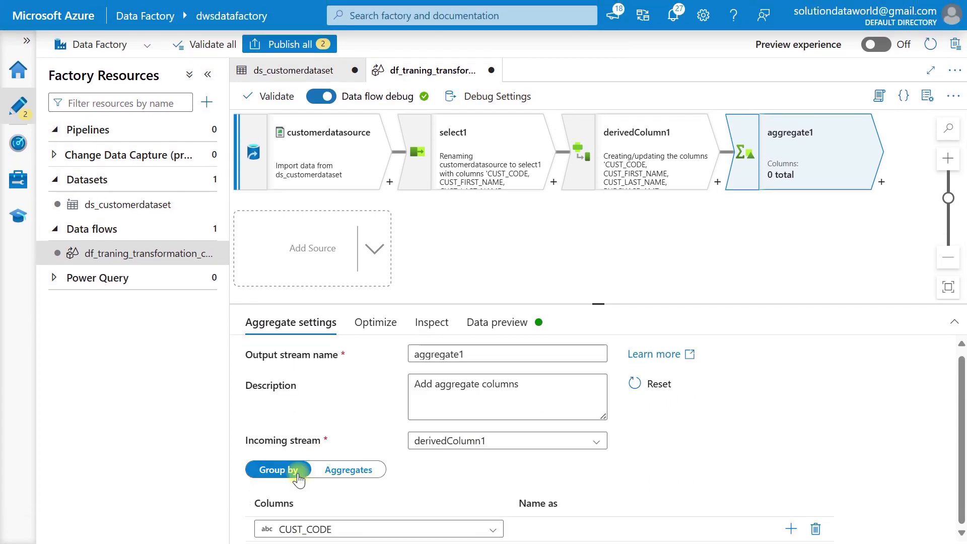
scroll(406, 470, down, 1)
scroll(407, 475, up, 1)
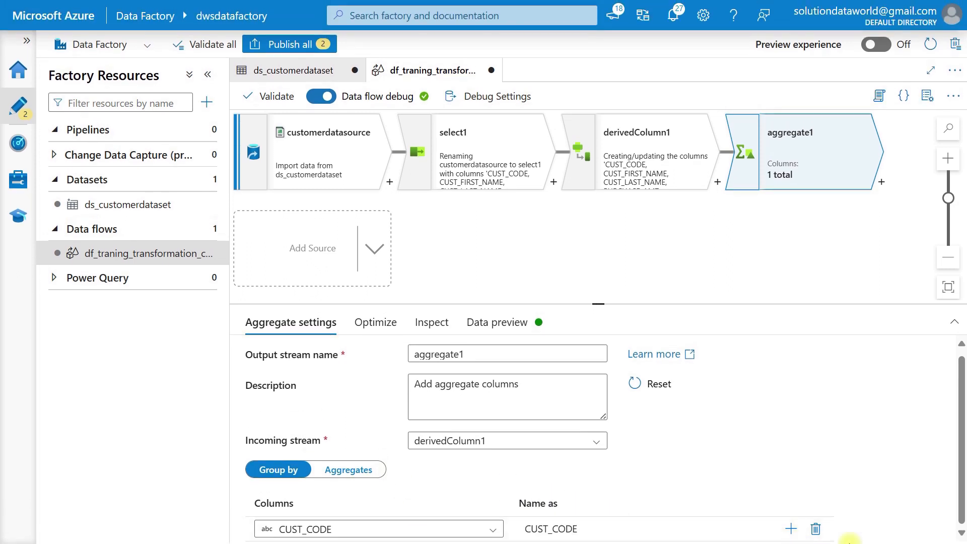
Step: Add a second group-by column to aggregate1 and set it to CUST_FULLNAME
click(792, 529)
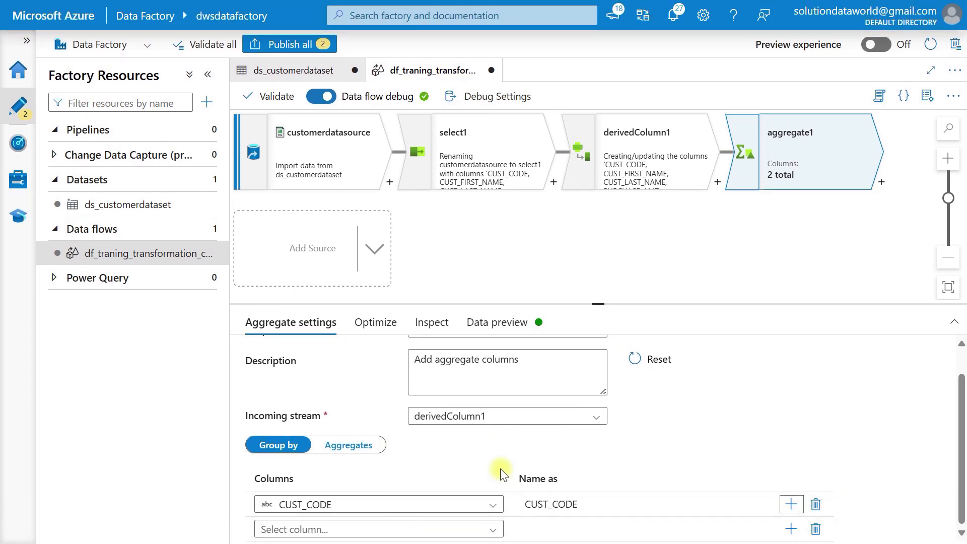
click(491, 530)
scroll(350, 512, down, 2)
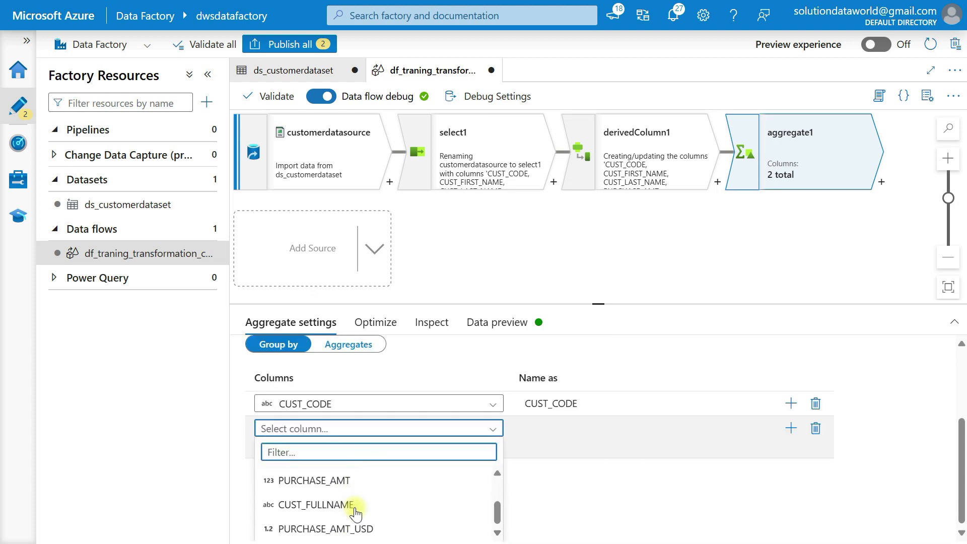
click(350, 505)
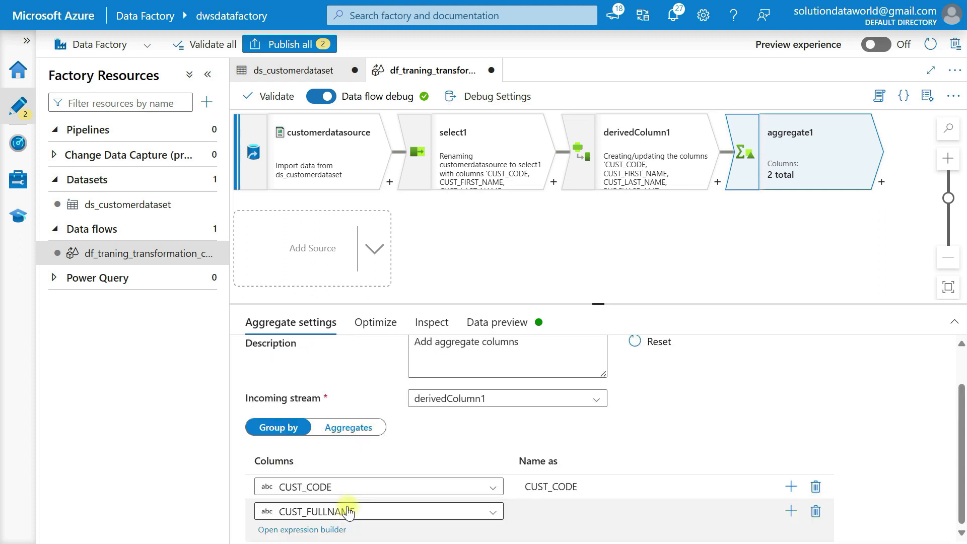
Step: Start the first aggregate column of aggregate1 in the expression builder and name it PUSCHASE_AMT
click(333, 445)
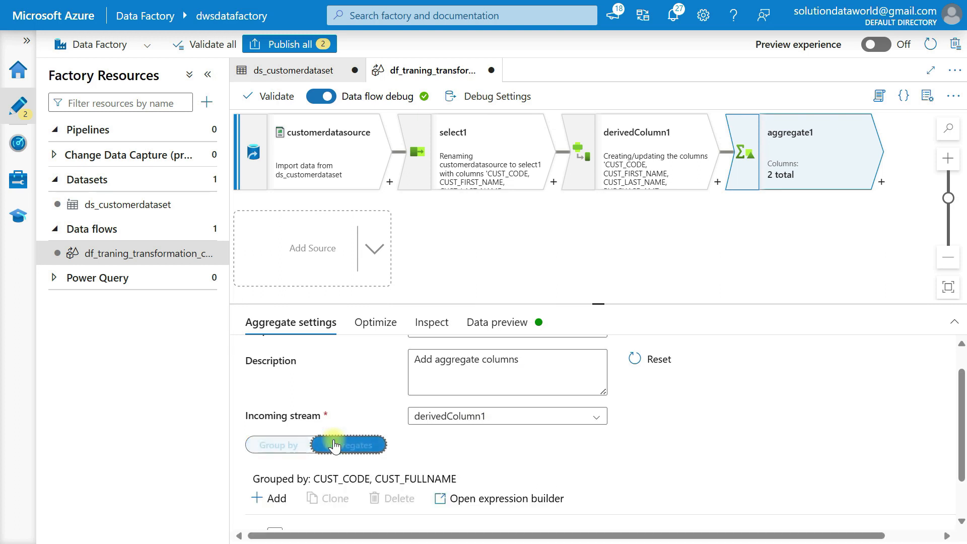
scroll(443, 503, down, 1)
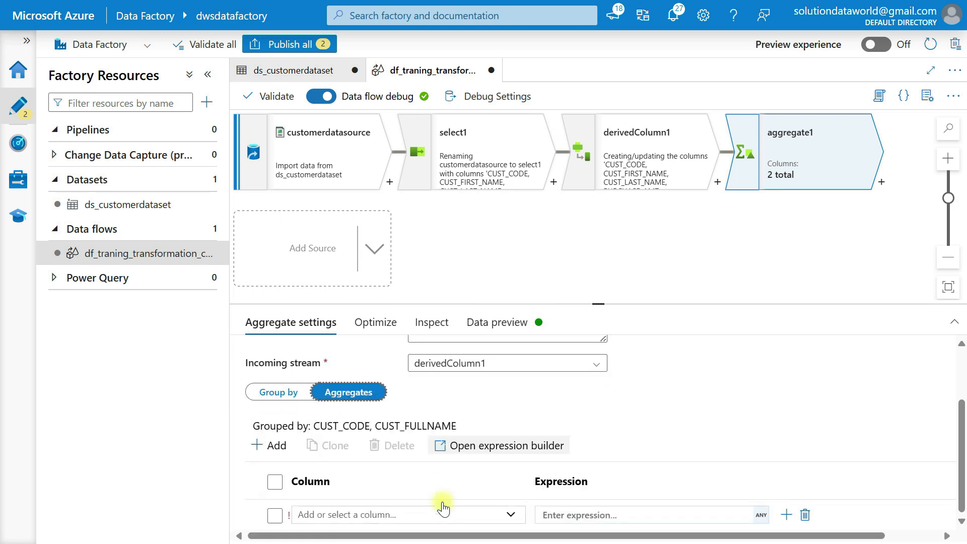
click(763, 517)
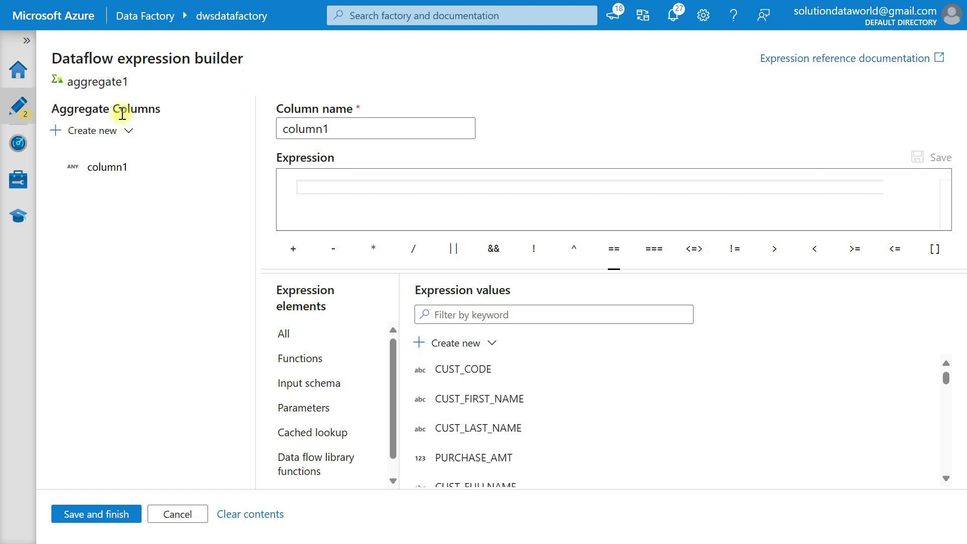
drag(333, 131, 283, 128)
text(PUSCHASE_AMT)
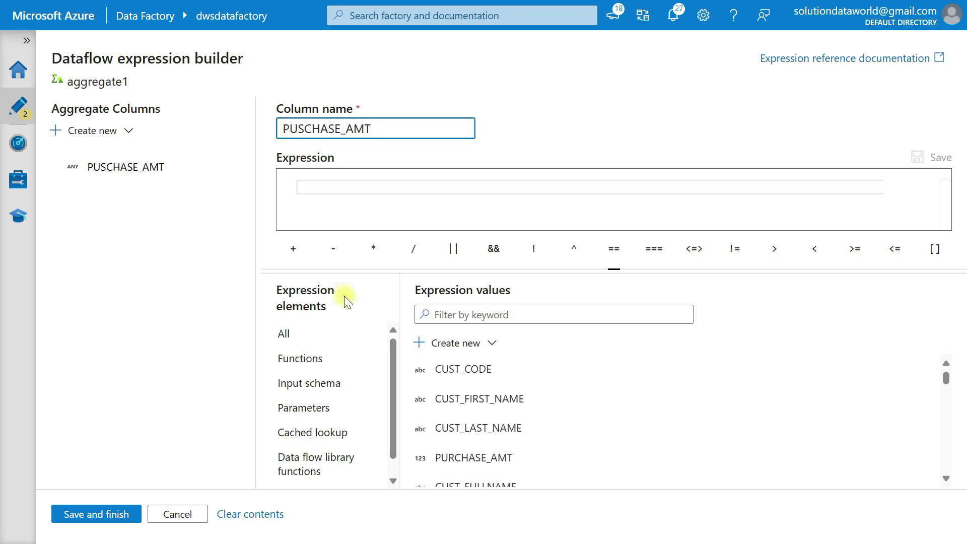
Step: Set the PUSCHASE_AMT column's expression to sum(PURCHASE_AMT), taking the column from the input schema
click(347, 382)
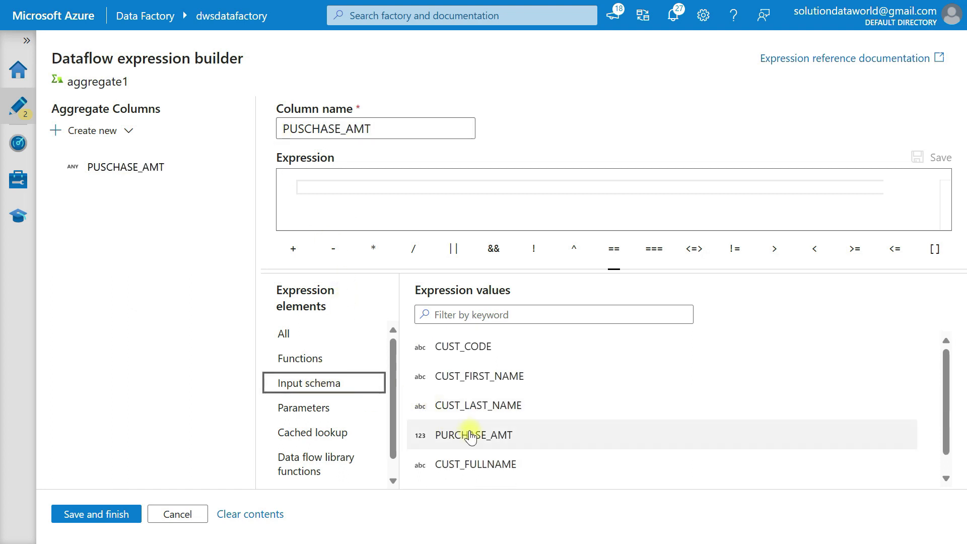
click(310, 192)
text(su)
key(Tab)
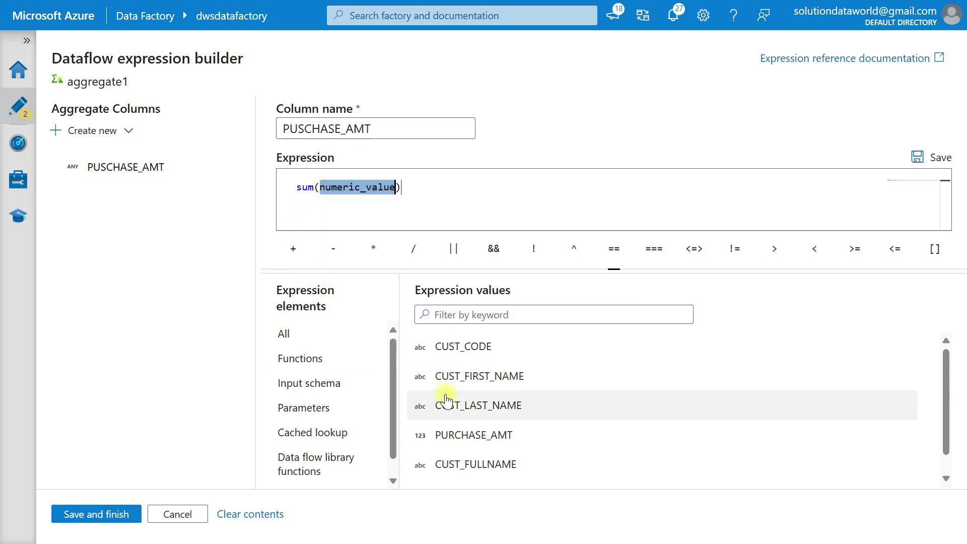
click(460, 433)
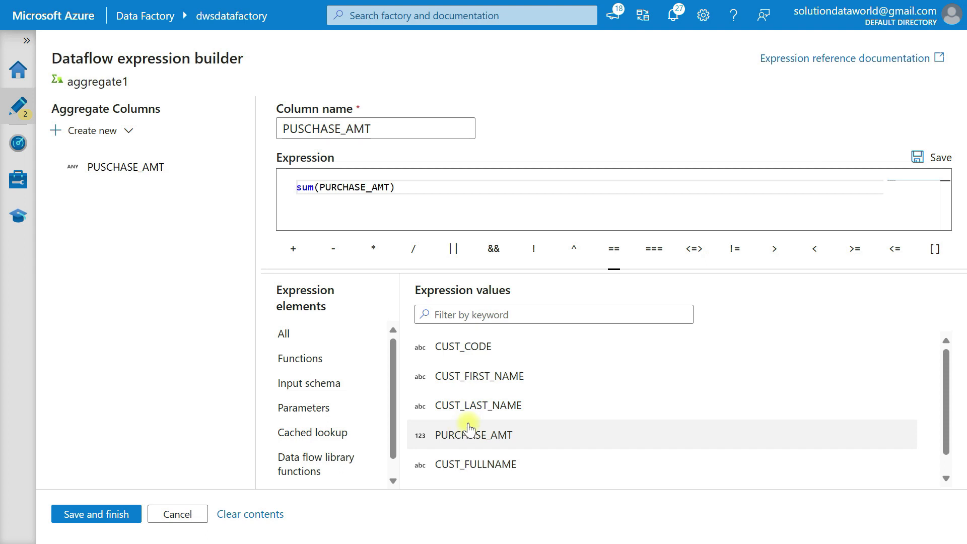
Step: Create a second aggregate column and name it PURCHASE_AMT_USD
click(107, 132)
click(46, 155)
click(136, 198)
click(341, 126)
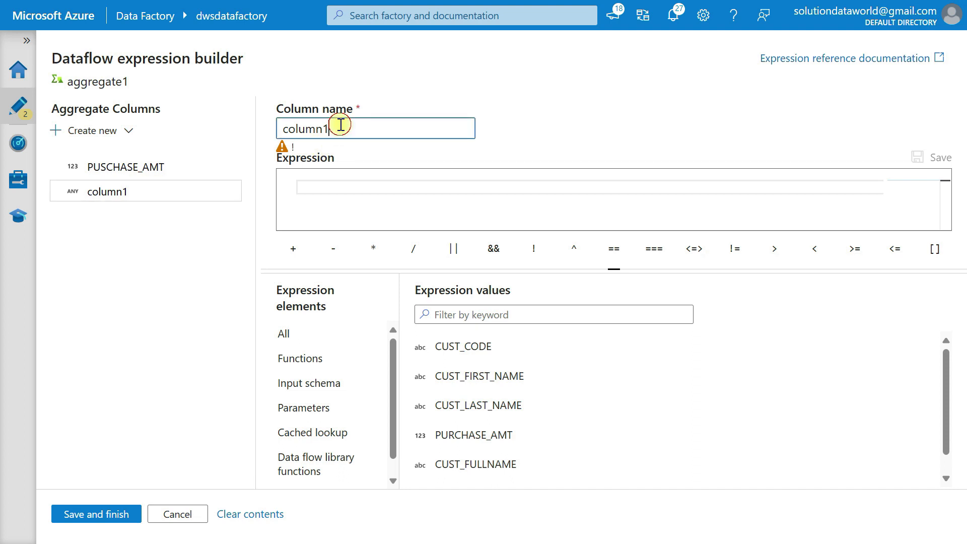
double_click(341, 125)
click(252, 114)
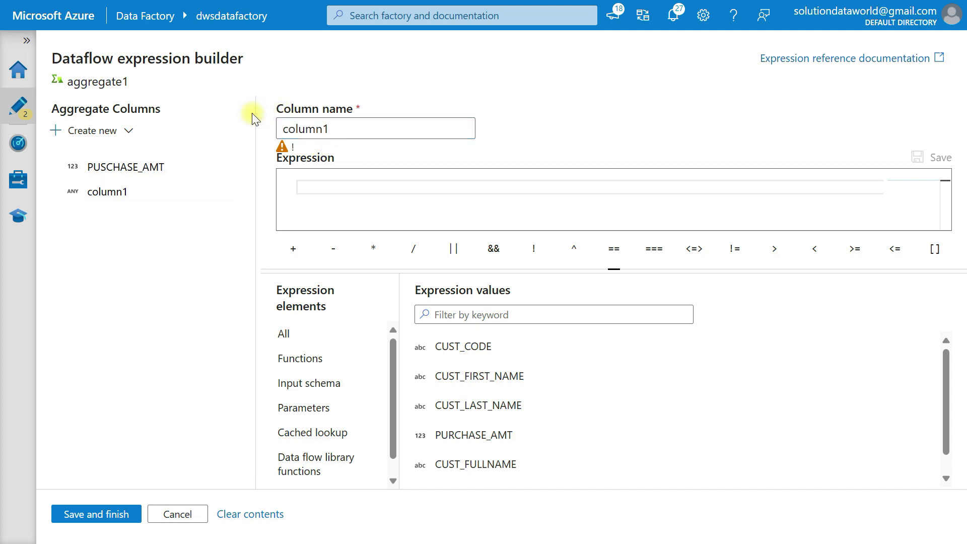
click(371, 128)
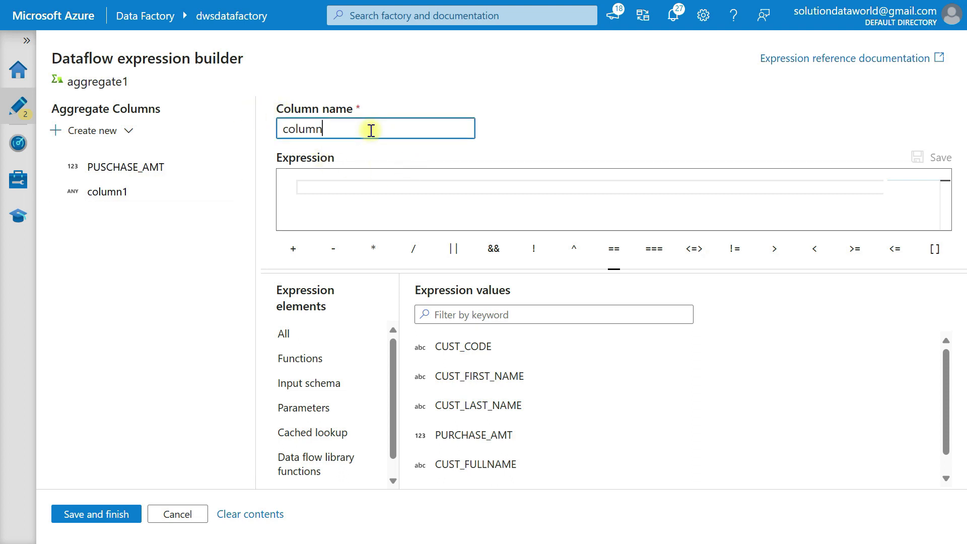
key(BackSpace)
text(PURCHASE_AMT_USD)
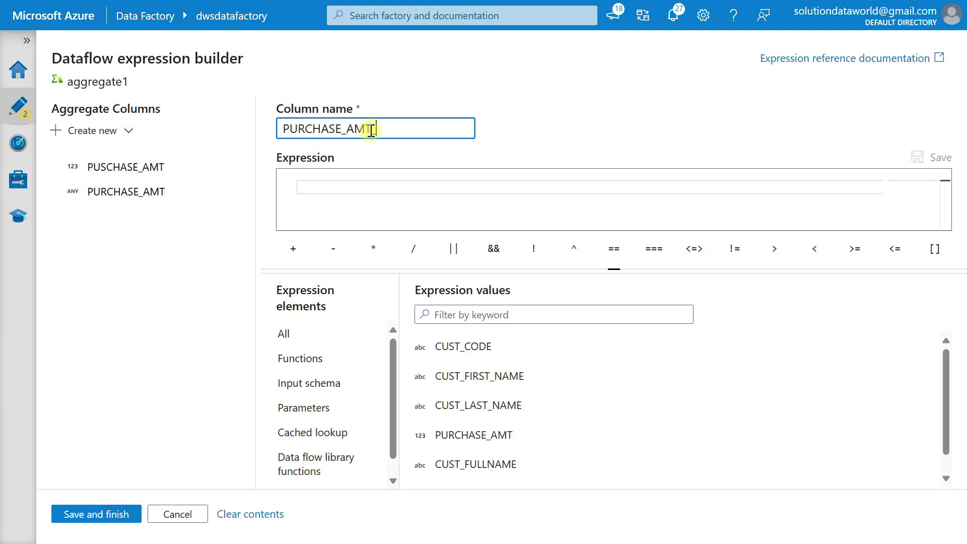
Step: Set the PURCHASE_AMT_USD column's expression to sum(PURCHASE_AMT_USD) and save the aggregate expressions
click(348, 188)
text(sum)
key(Tab)
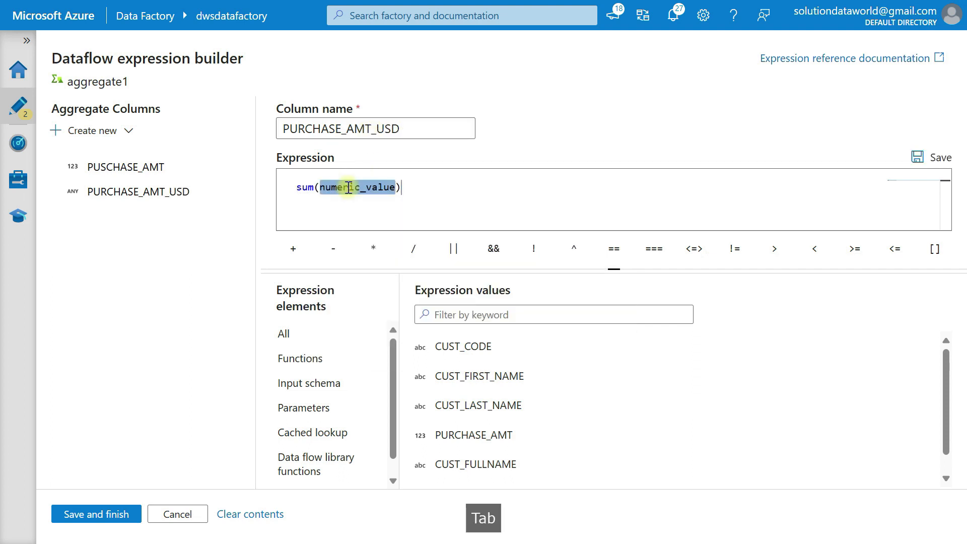
scroll(494, 395, down, 1)
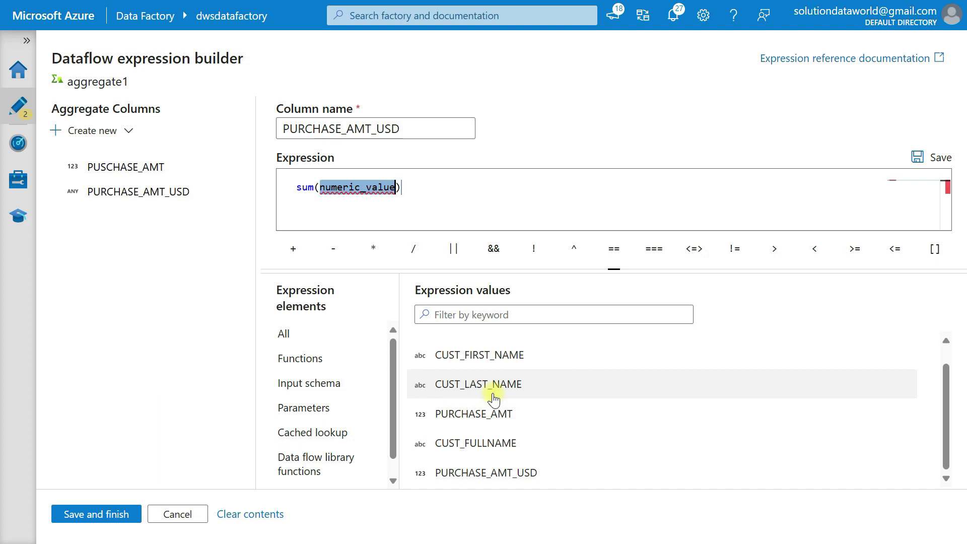
click(501, 472)
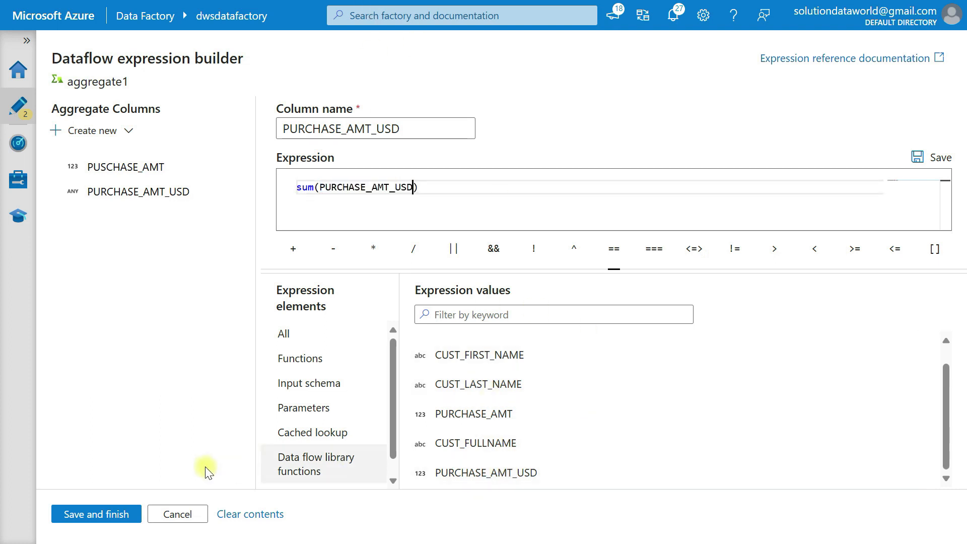
click(100, 514)
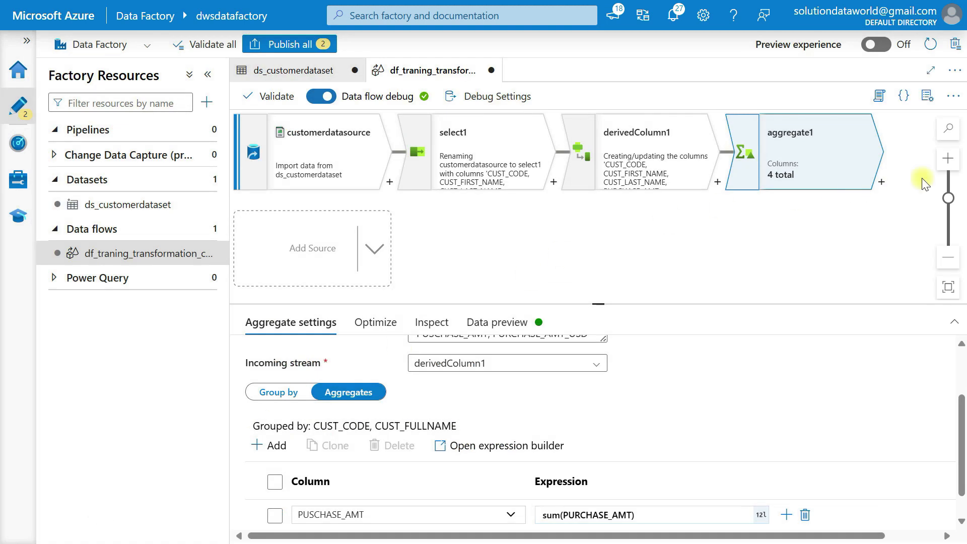
Step: Add a Sink transformation after aggregate1 and maximize the browser window
click(880, 183)
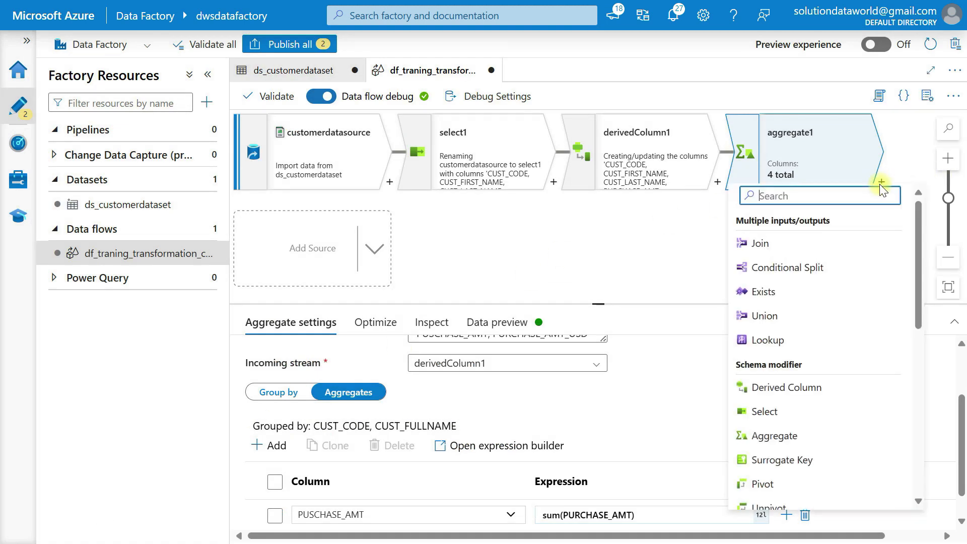
scroll(801, 392, down, 10)
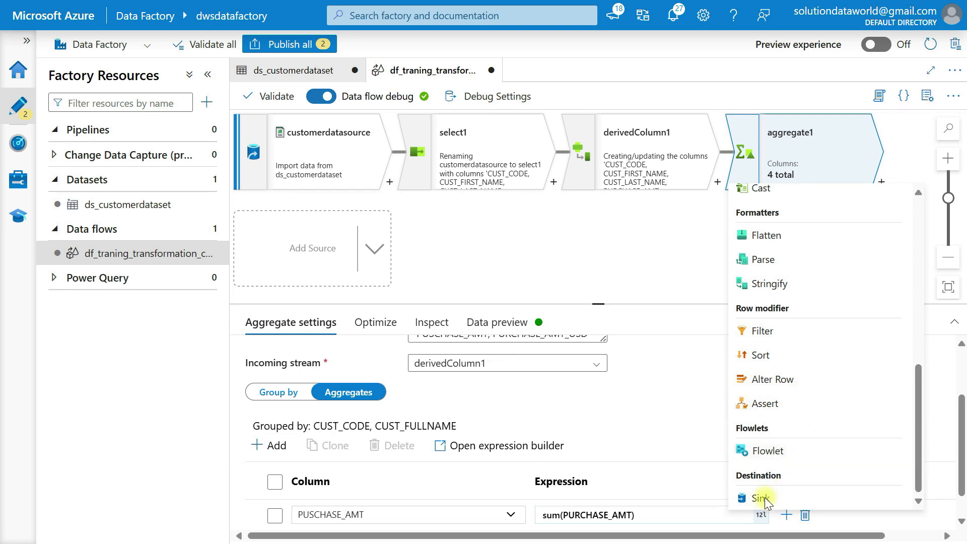
key(Escape)
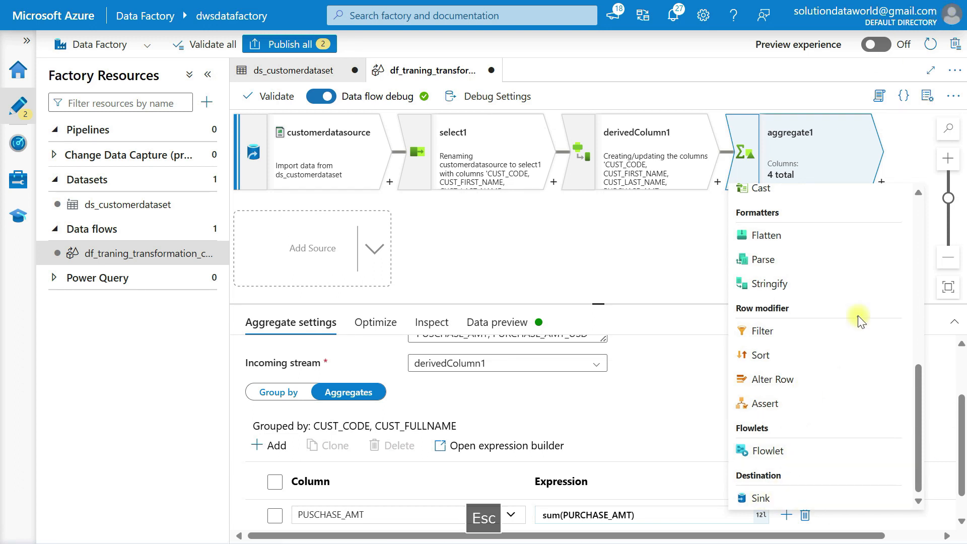
click(949, 287)
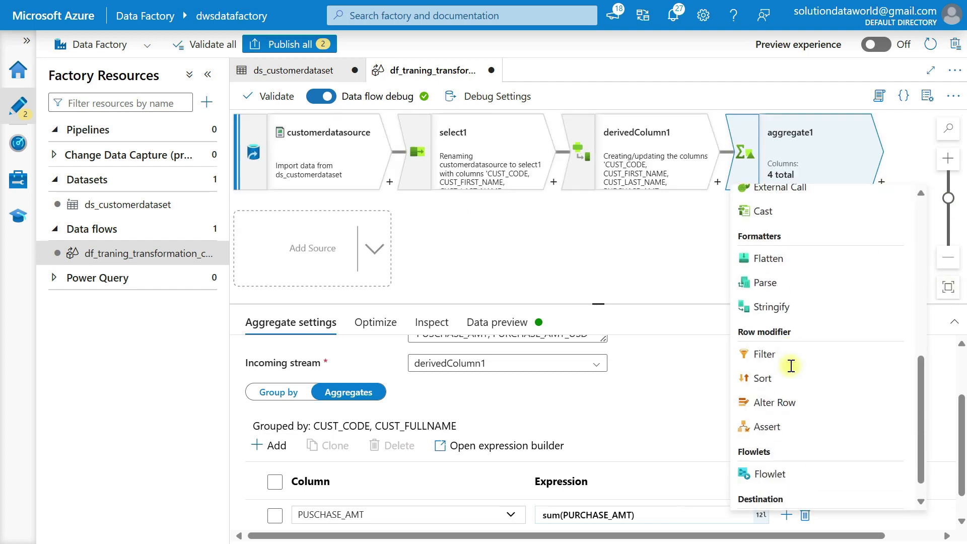
scroll(794, 362, down, 1)
mouse_move(961, 14)
click(916, 12)
click(916, 13)
scroll(823, 416, down, 1)
click(798, 519)
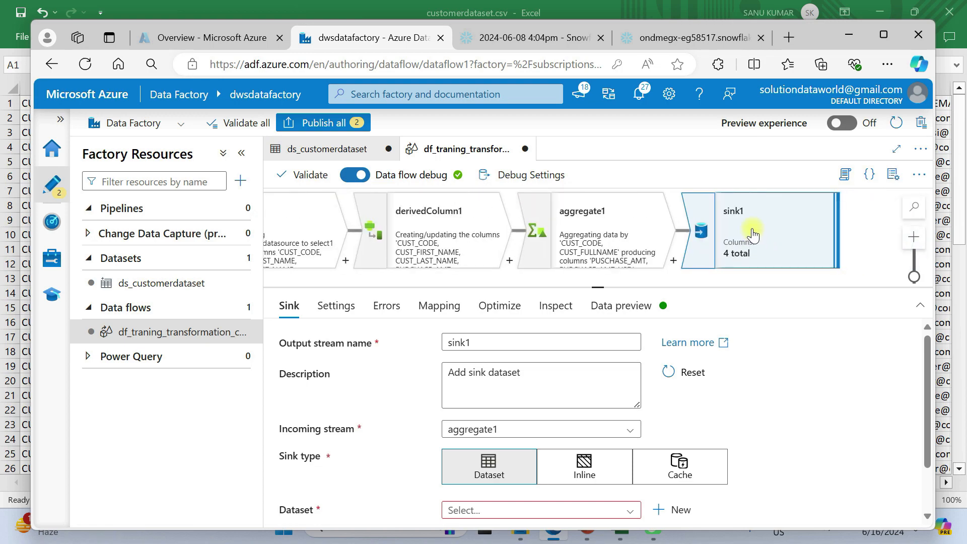
click(883, 35)
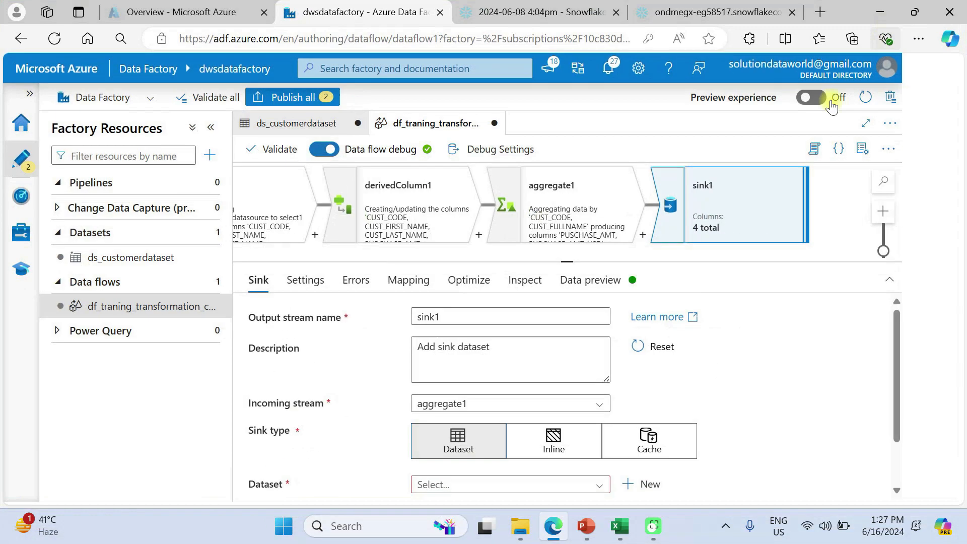
Step: Switch to the Snowflake worksheet to copy the CustomerAgg table name, and return to Azure Data Factory
key(alt+Tab)
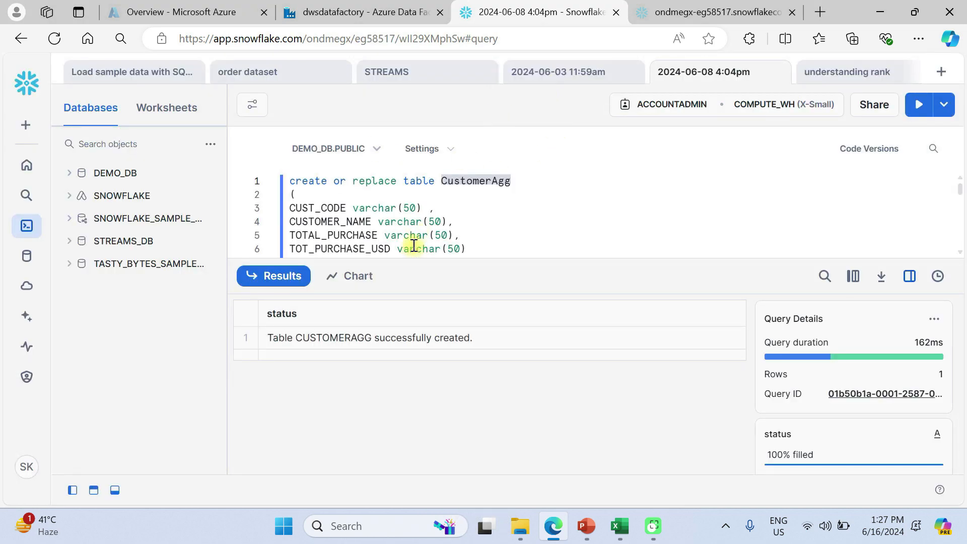
scroll(413, 245, down, 1)
scroll(473, 203, up, 1)
click(474, 194)
double_click(472, 182)
key(ctrl+c)
key(alt+Tab)
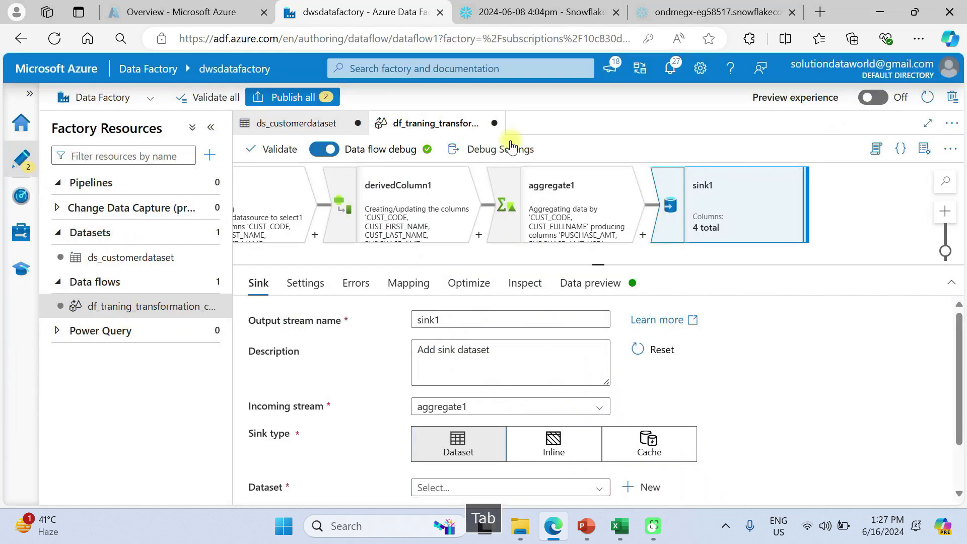
Step: Rename the sink's output stream to Customer_loadingdata
scroll(501, 354, down, 1)
scroll(503, 355, up, 1)
double_click(430, 319)
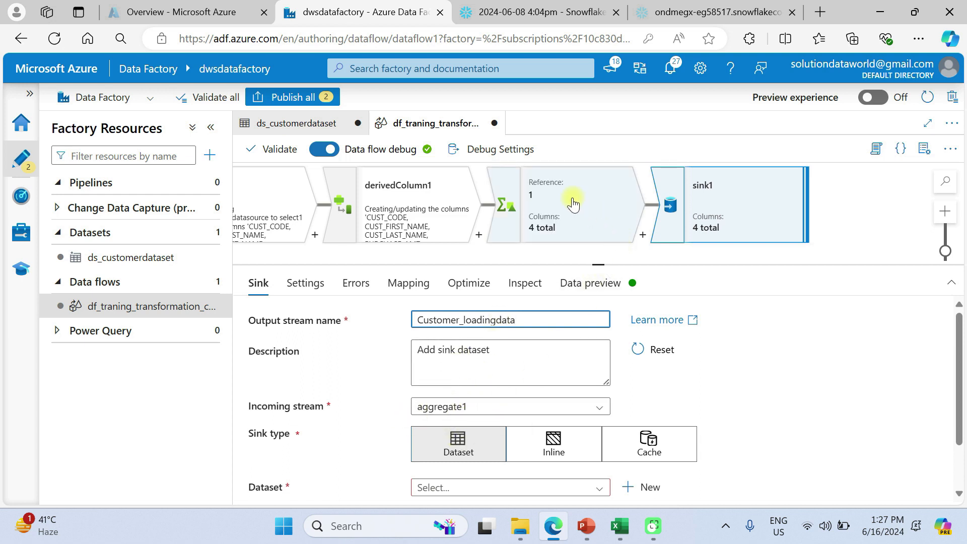
Step: Start a new dataset for the sink with Snowflake (not Legacy) as its data store
scroll(491, 468, down, 1)
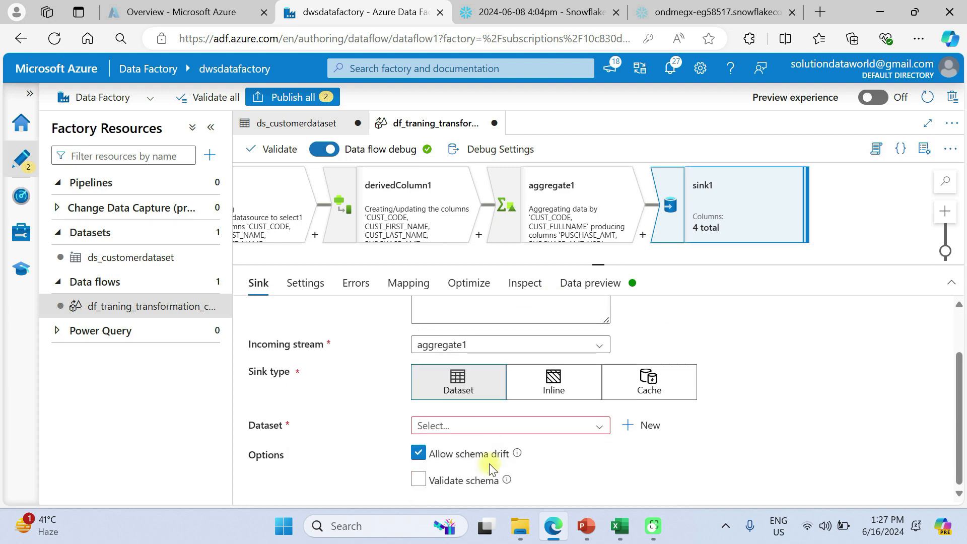
click(488, 436)
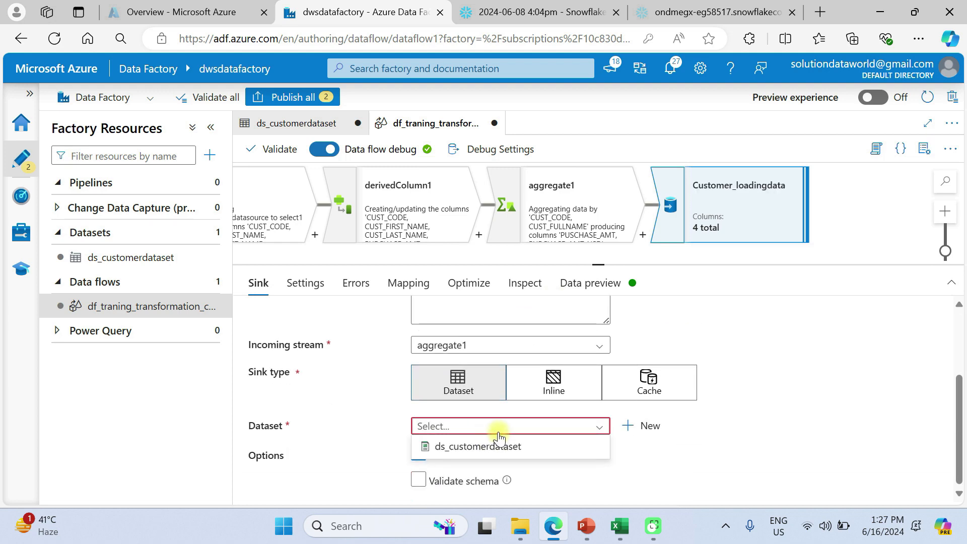
click(643, 427)
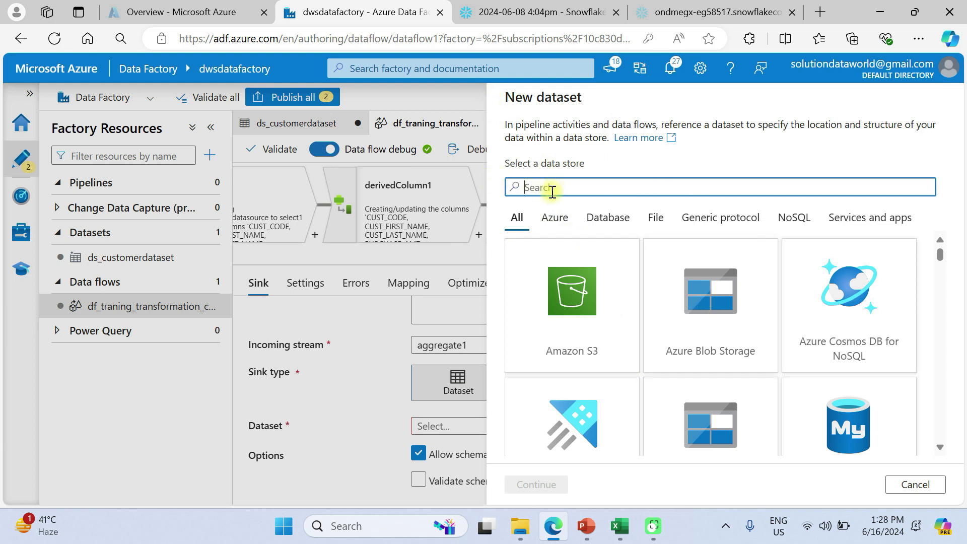
text(snow)
click(575, 330)
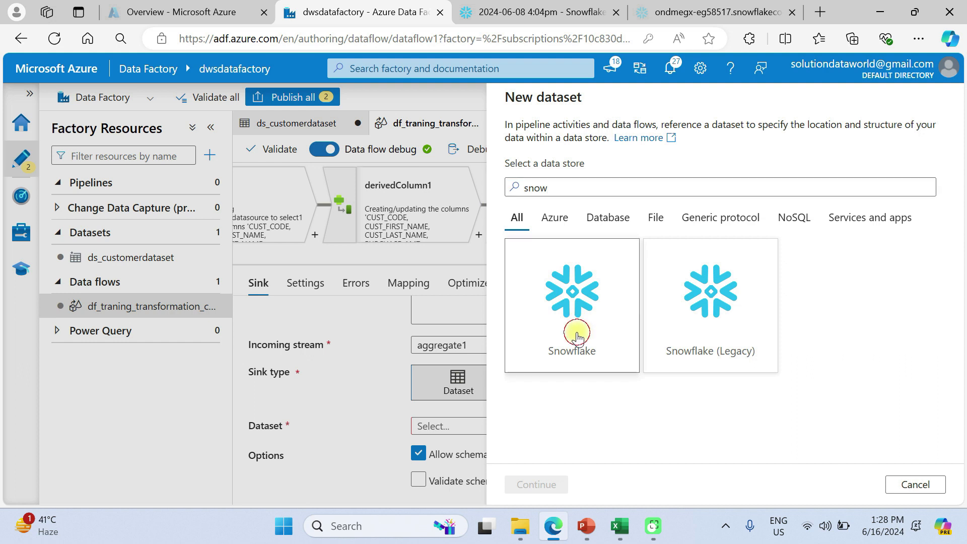
click(519, 483)
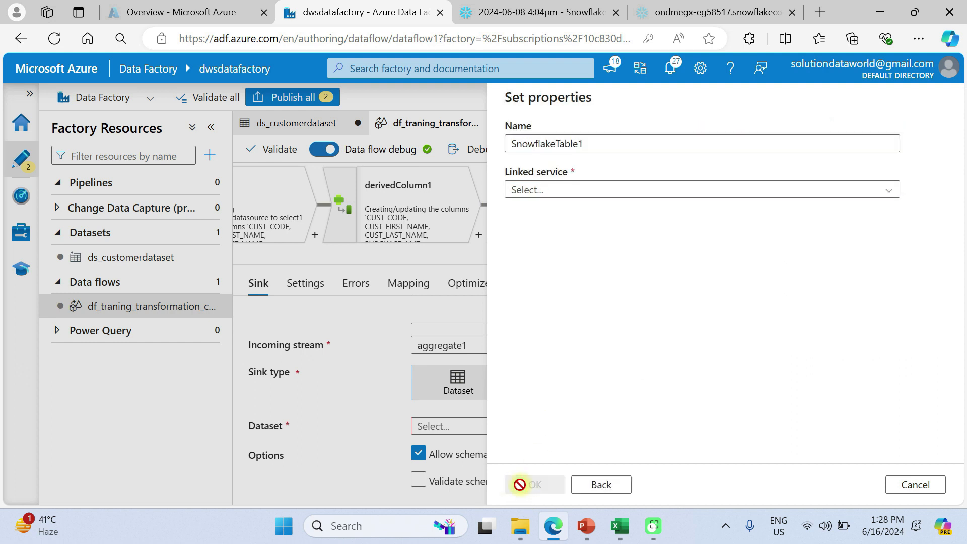
Step: Choose the ls_snowflake linked service for the new dataset and name it ds_customerdatafinal
click(571, 190)
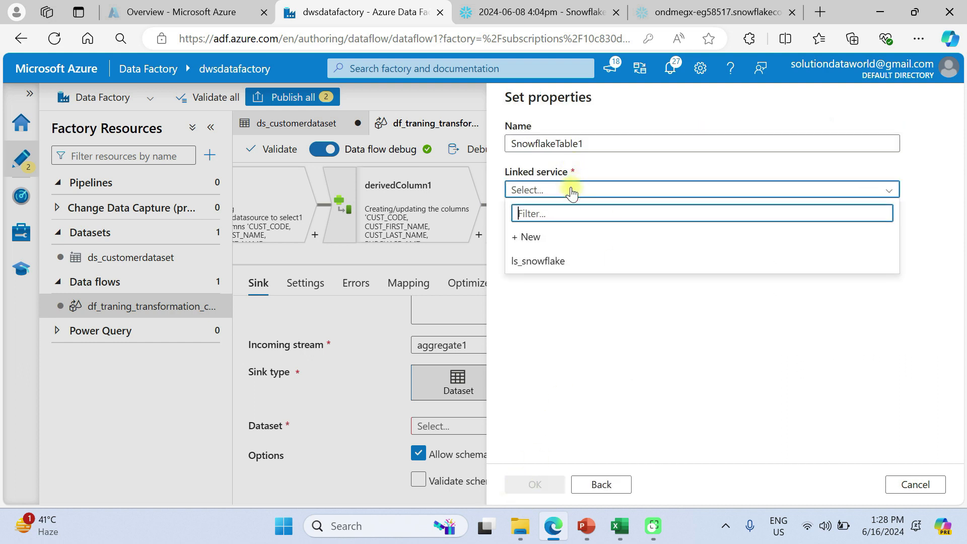
click(557, 263)
double_click(594, 141)
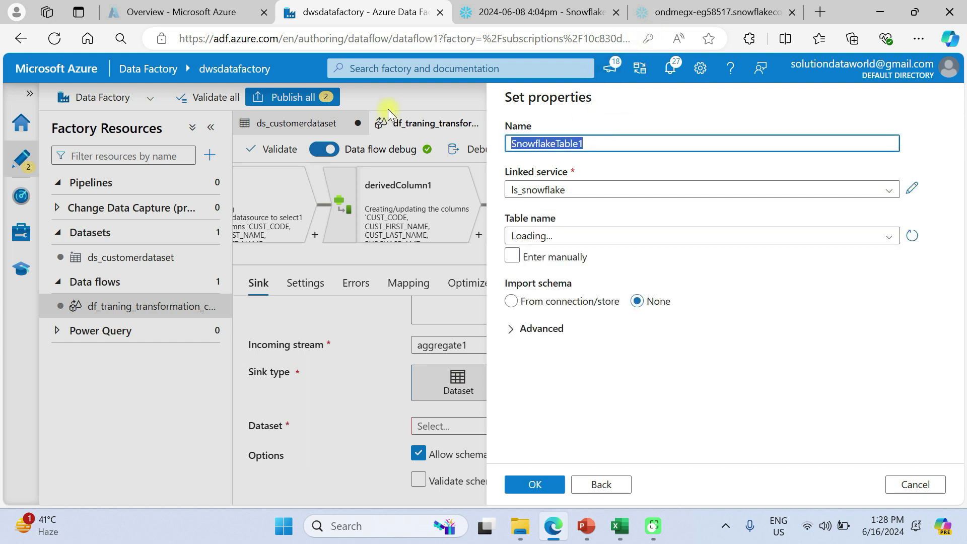
text(ds_customerdatafinal)
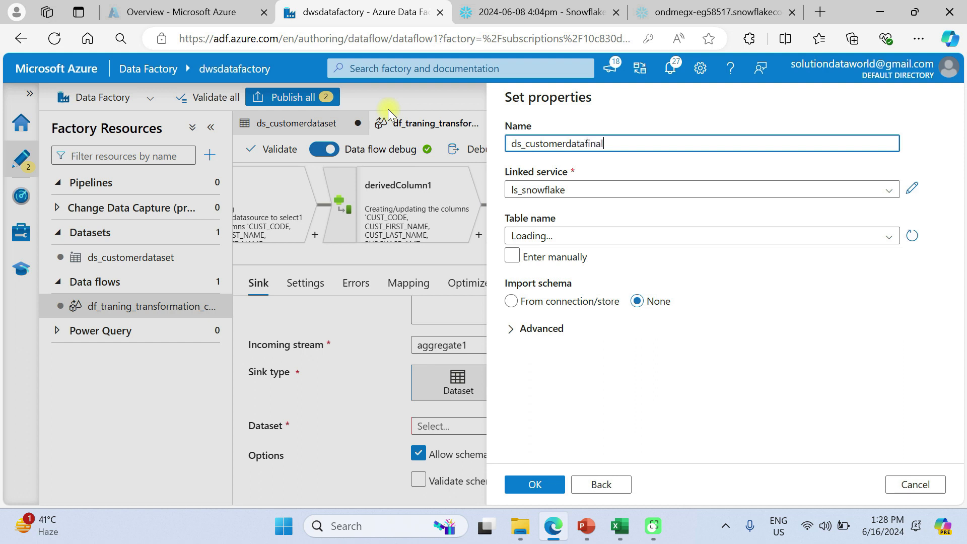
Step: Select PUBLIC.CUSTOMERAGG as the new dataset's table, comparing it with the table name in the Snowflake worksheet
click(549, 237)
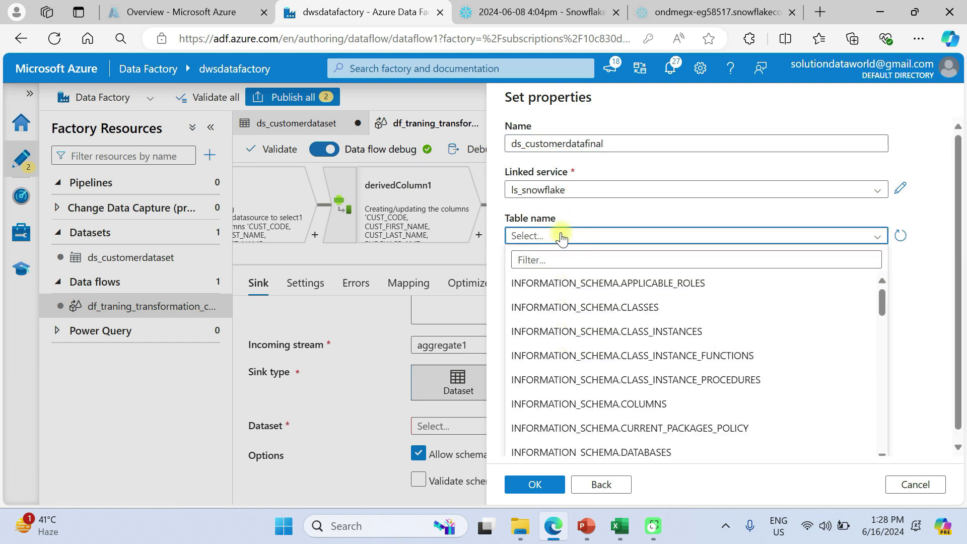
click(541, 260)
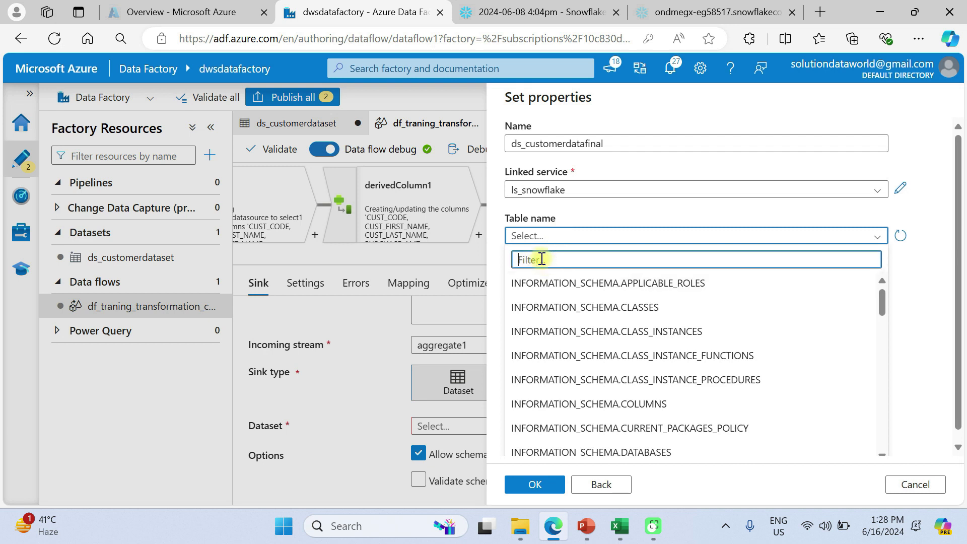
scroll(577, 372, down, 15)
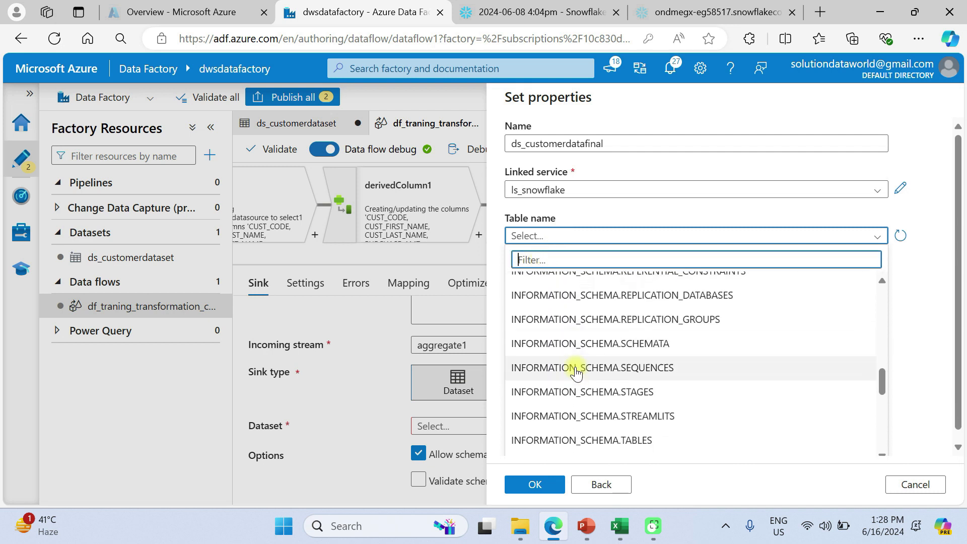
scroll(575, 370, down, 1)
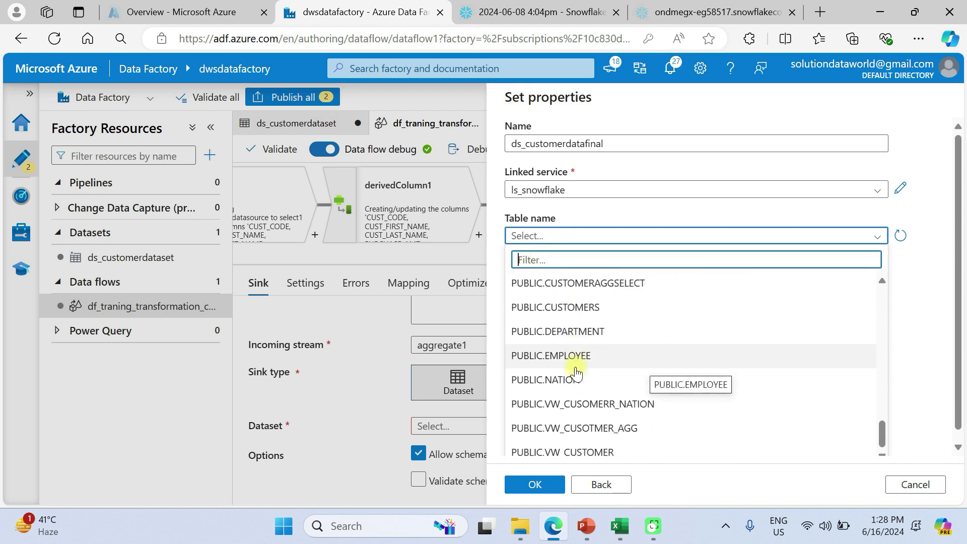
scroll(576, 370, up, 1)
scroll(577, 372, up, 1)
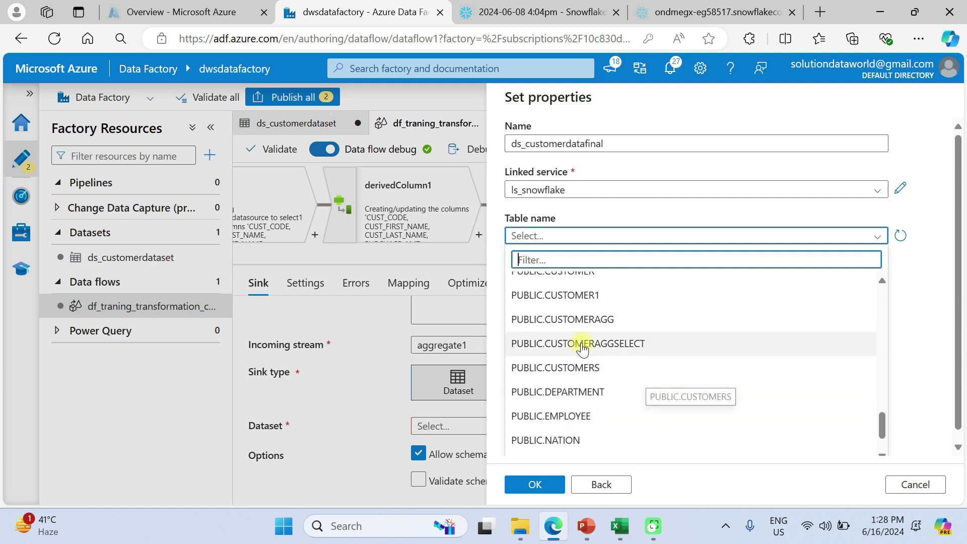
click(591, 328)
click(554, 255)
key(alt+Tab)
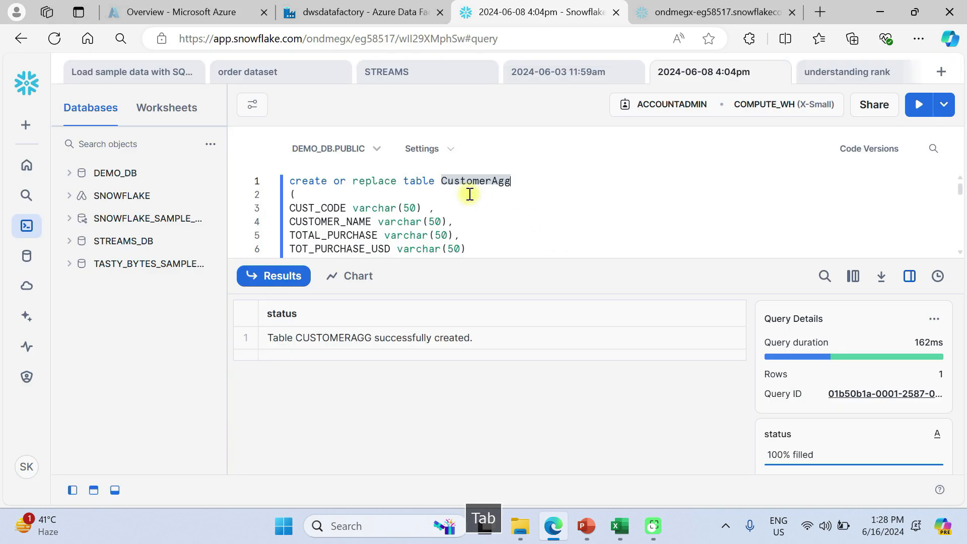
key(alt+Tab)
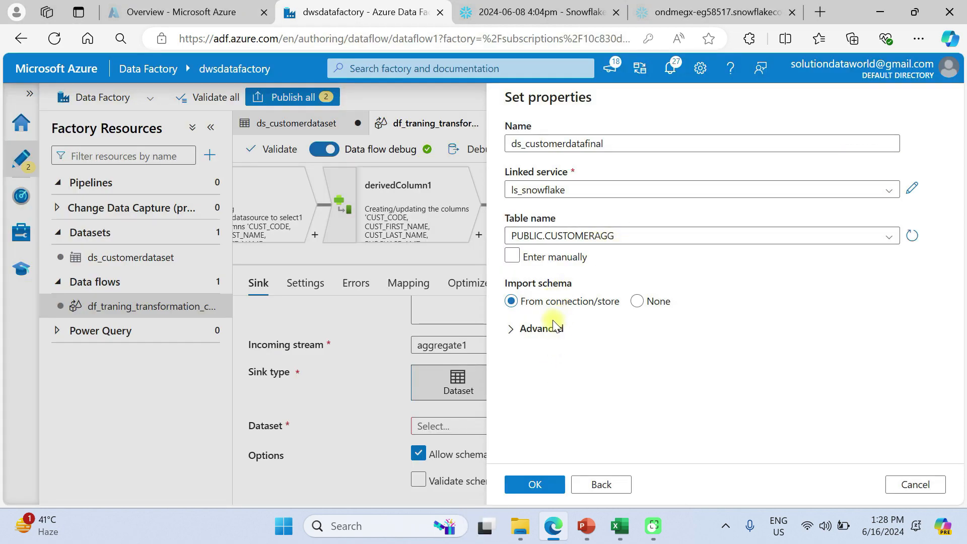
Step: Try to create the dataset with its schema imported from the connection/store, reselecting PUBLIC.CUSTOMERAGG as the table
click(540, 330)
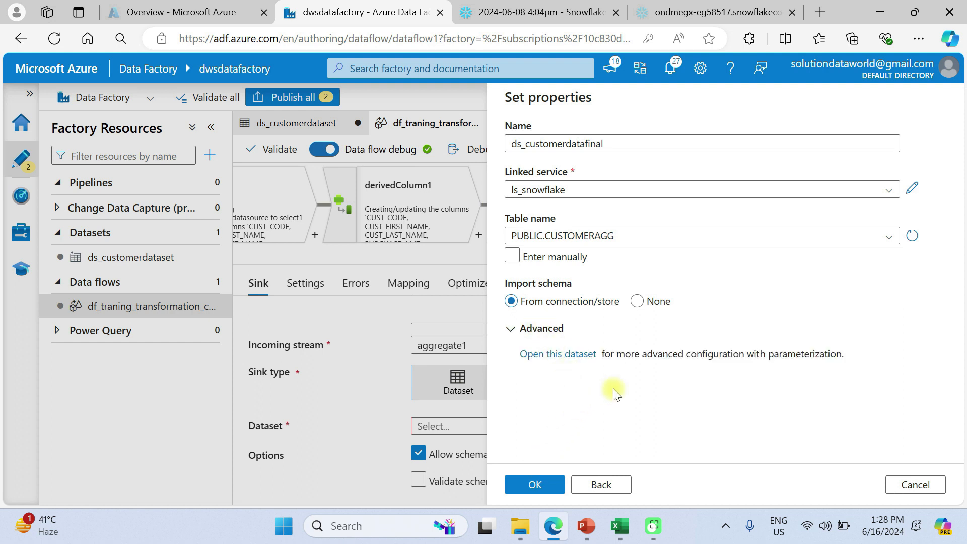
click(524, 488)
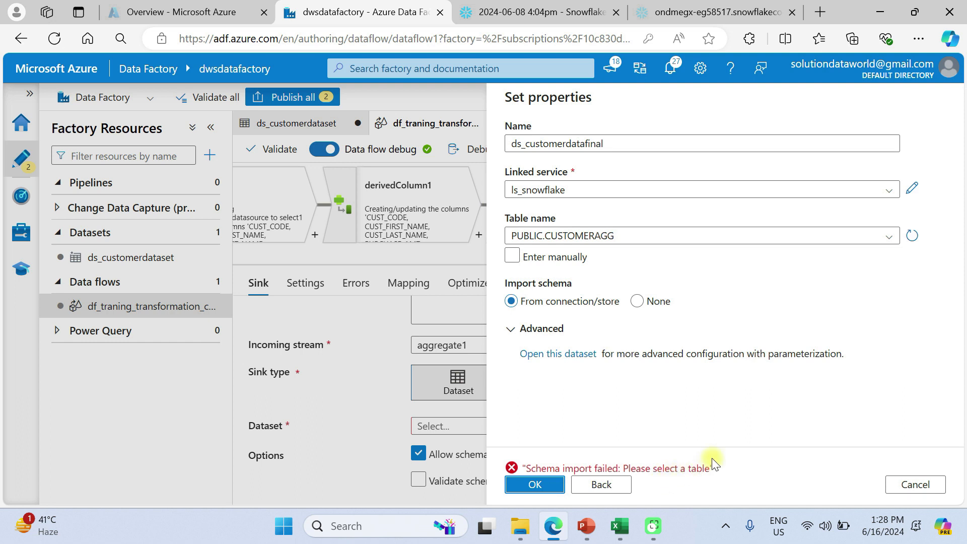
click(598, 237)
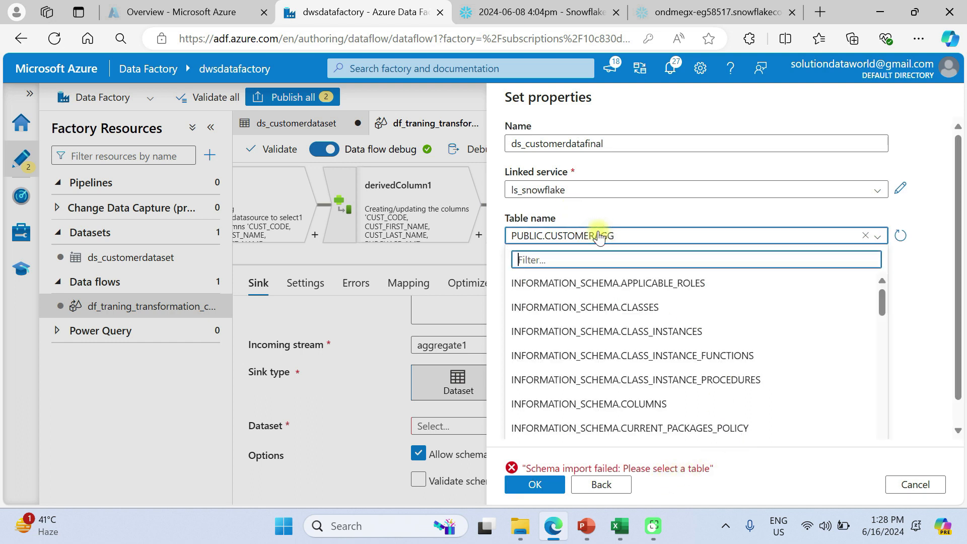
scroll(592, 368, down, 4)
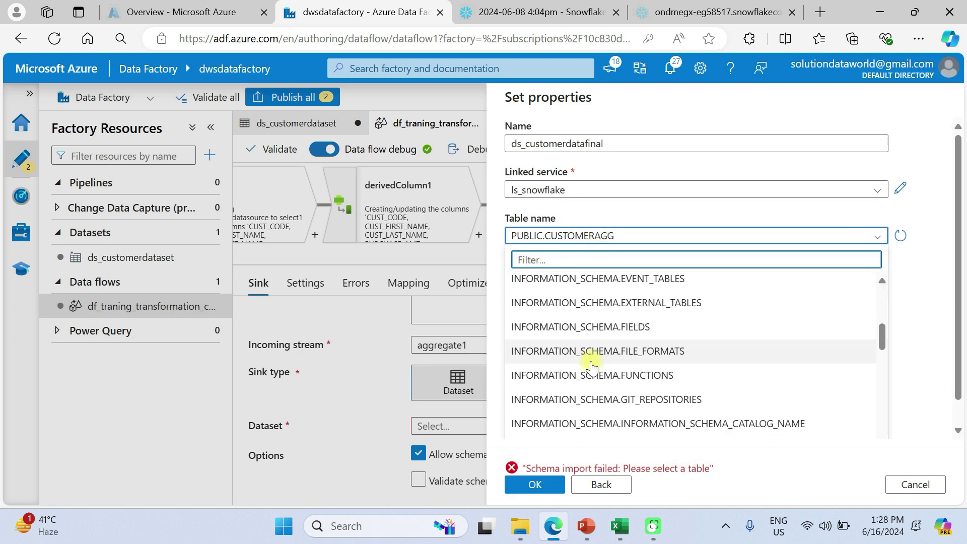
scroll(591, 367, down, 10)
scroll(591, 369, down, 2)
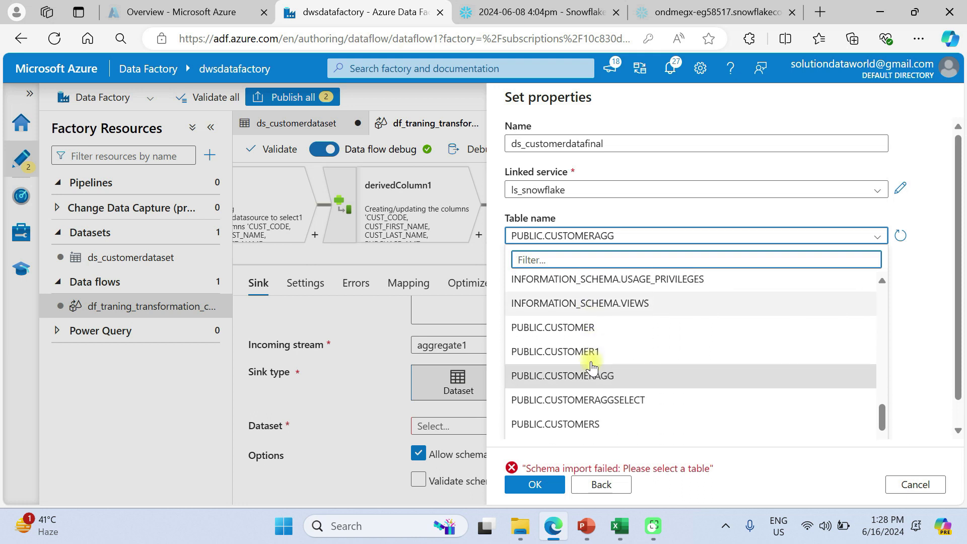
click(584, 376)
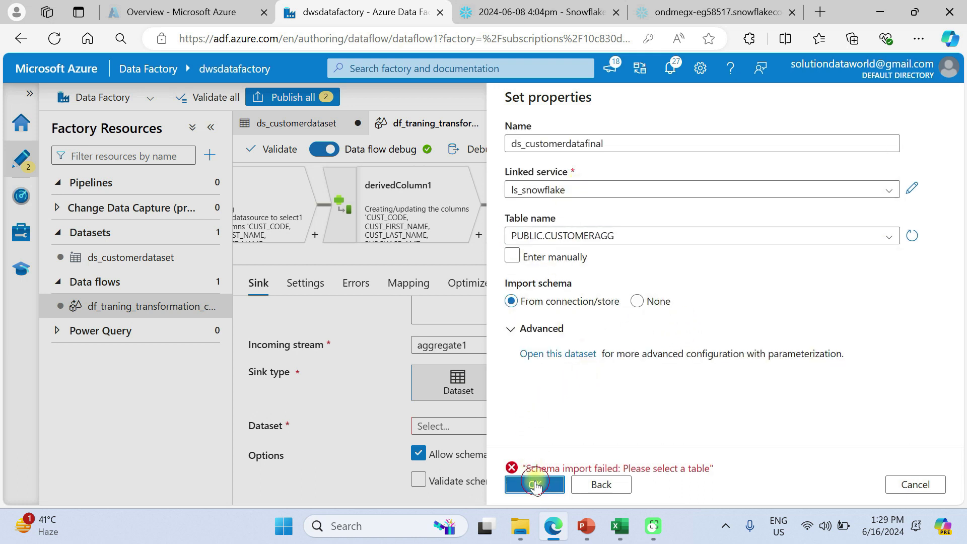
Step: Enable manual table entry, set schema import to None, and create the ds_customerdatafinal dataset
click(650, 236)
click(512, 256)
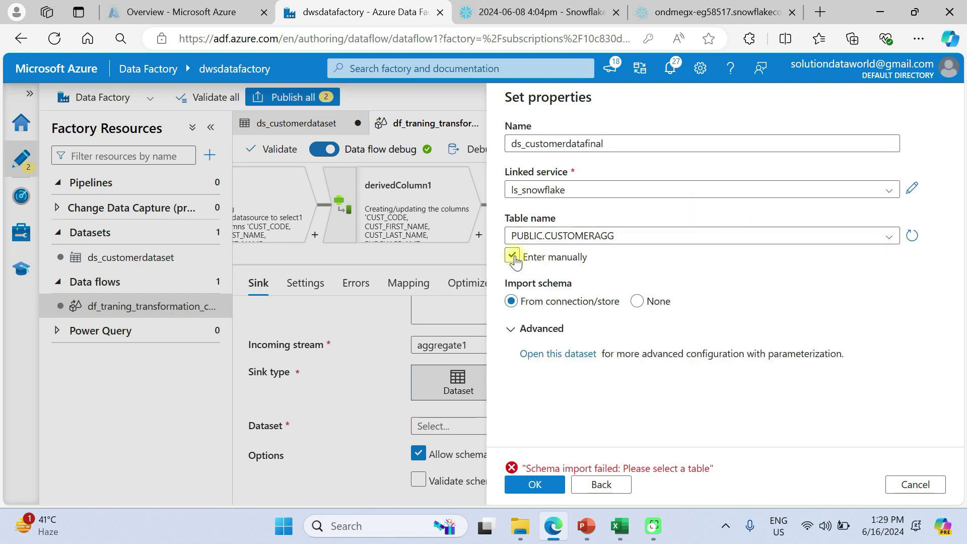
click(637, 302)
click(535, 484)
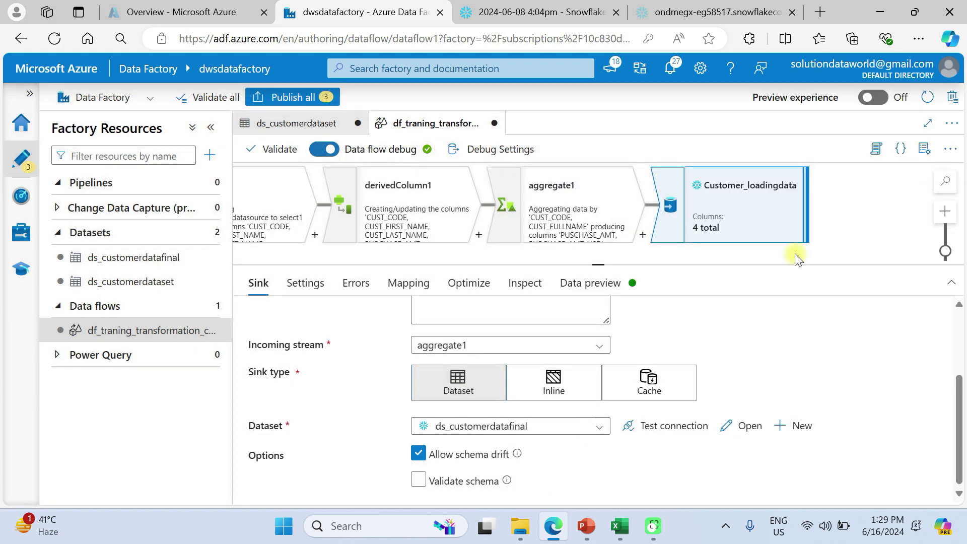
Step: Open the ds_customerdatafinal dataset, set its table to PUBLIC.CUSTOMERAGG, and preview the table's data
click(140, 262)
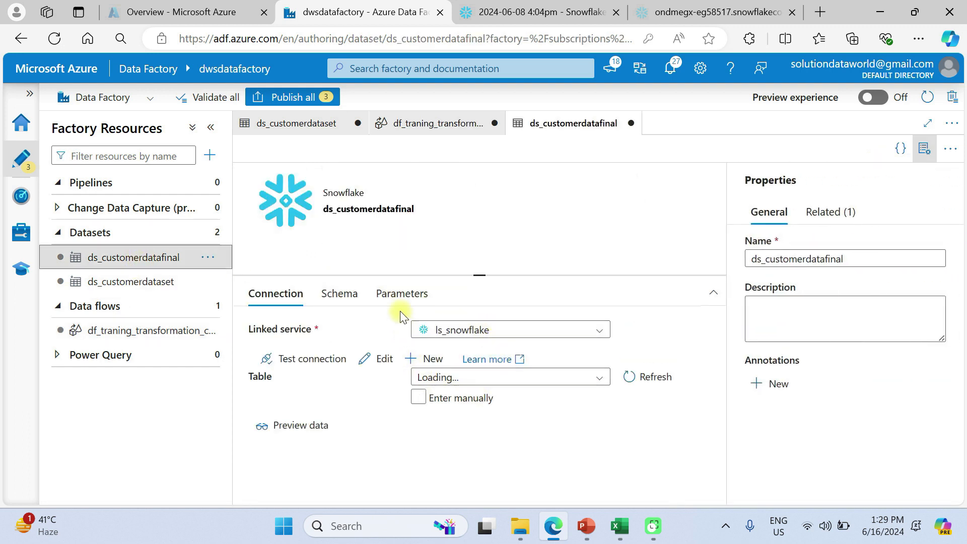
click(470, 386)
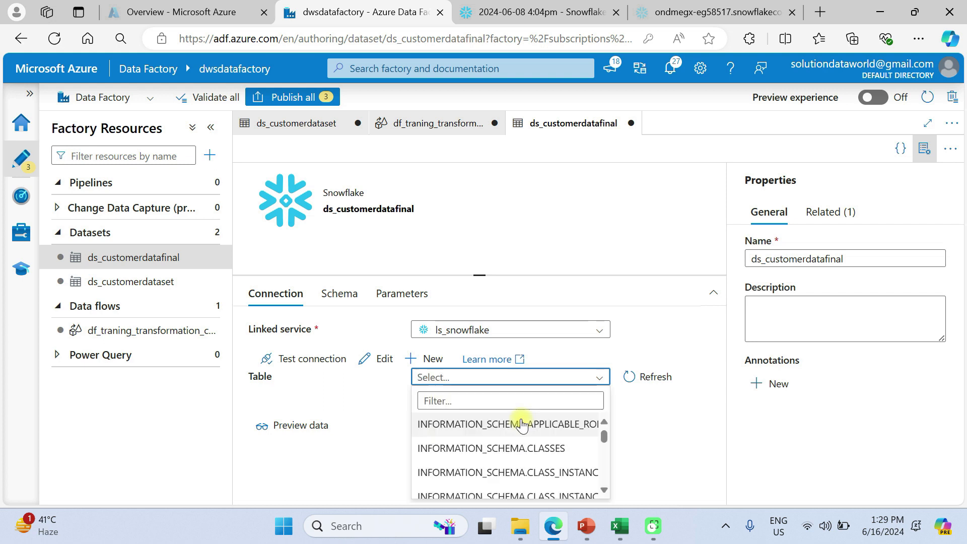
click(466, 402)
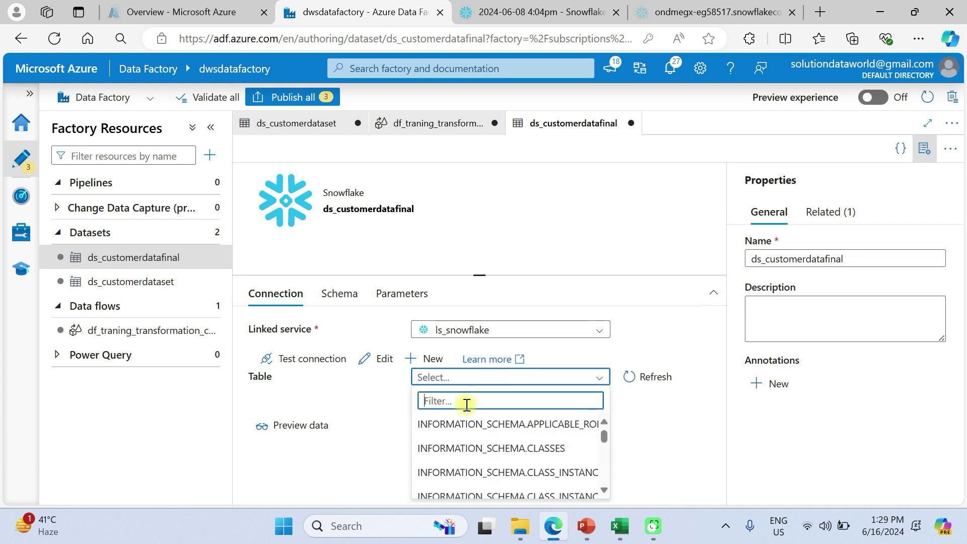
text(customer)
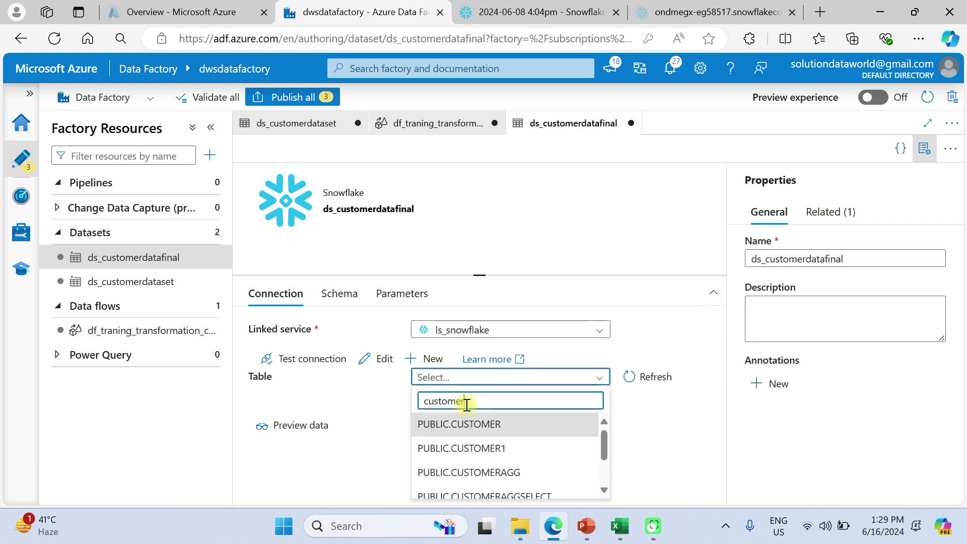
click(464, 472)
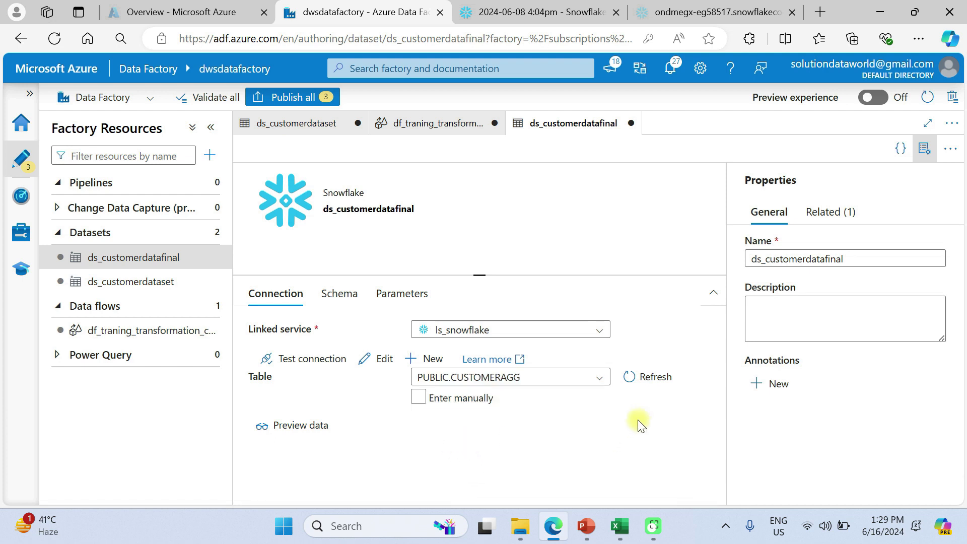
click(296, 426)
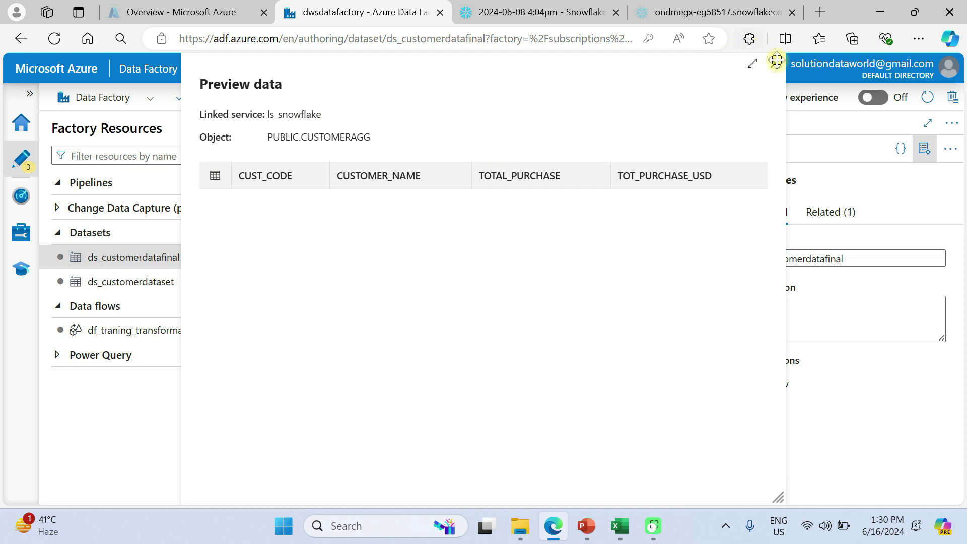
click(775, 64)
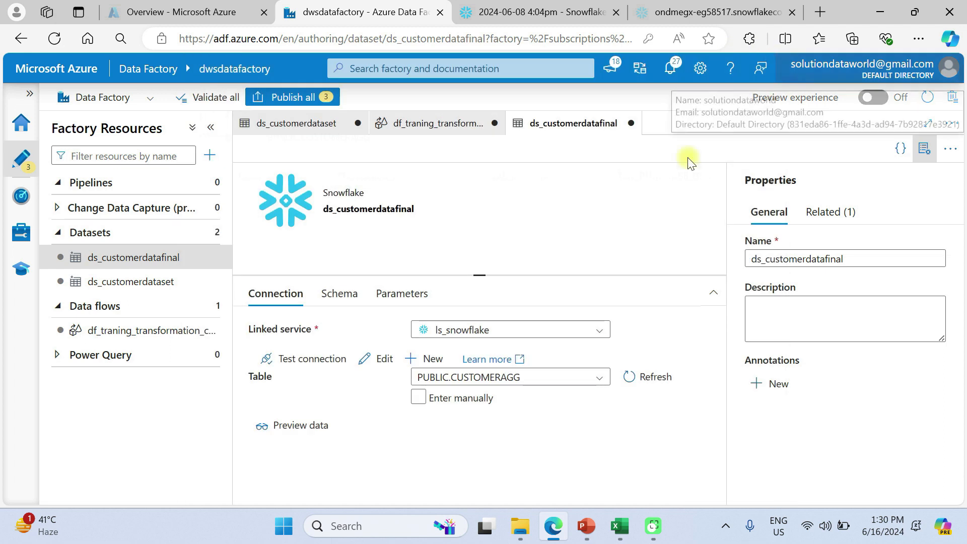
Step: Import the table schema into ds_customerdatafinal and check the dataset's parameters
click(353, 300)
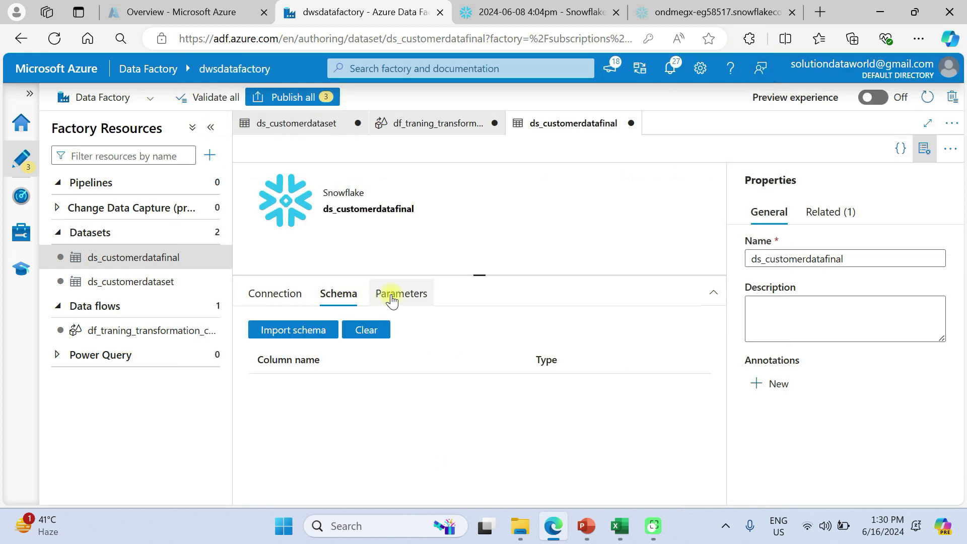
click(279, 337)
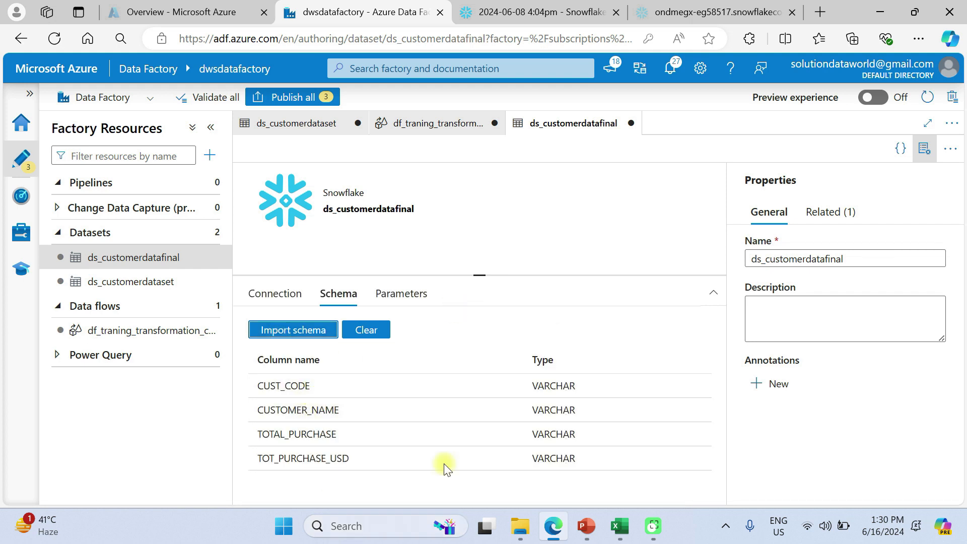
click(410, 295)
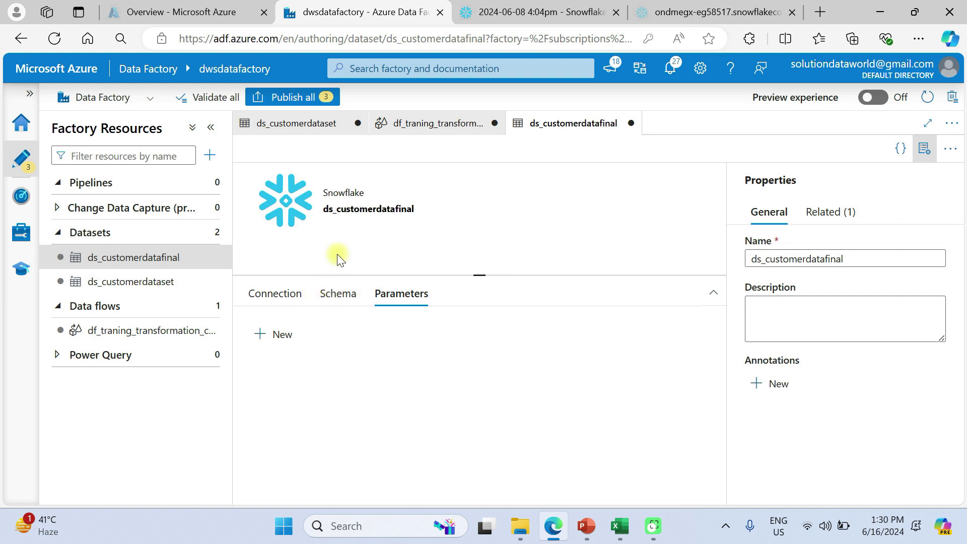
Step: Return to the data flow, rename the sink's output stream to sinkingdata, and test its dataset connection
click(129, 331)
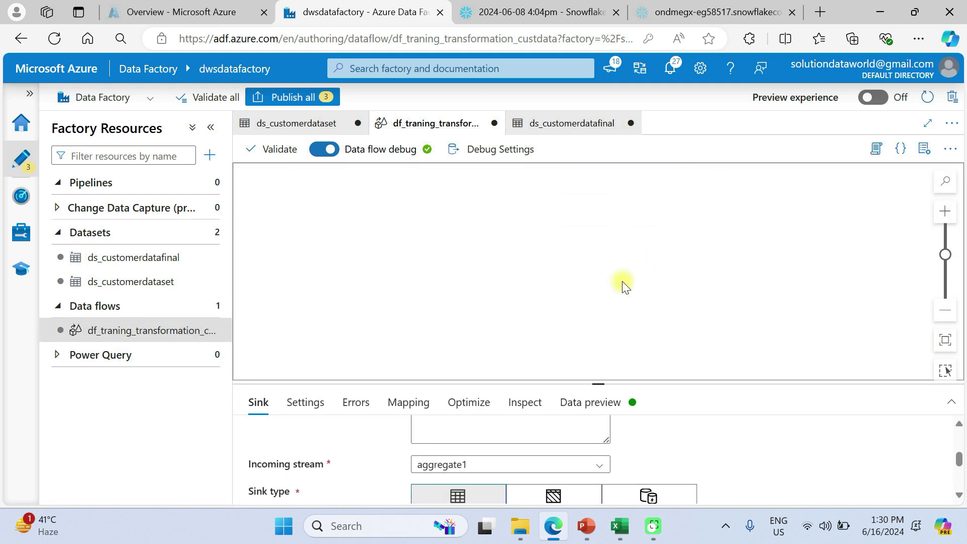
scroll(549, 227, up, 3)
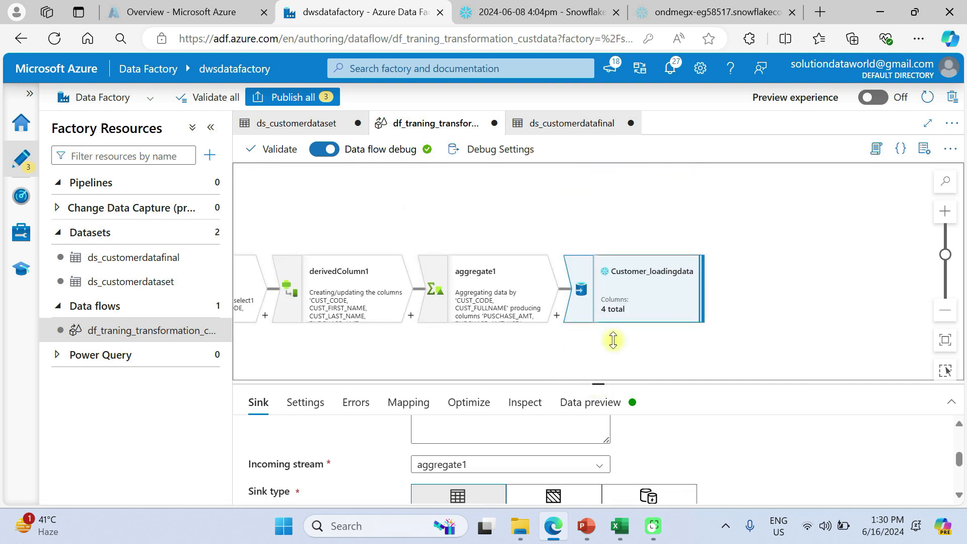
drag(597, 384, 598, 287)
scroll(481, 388, up, 3)
click(531, 341)
drag(531, 341, 384, 339)
text(loading)
key(BackSpace)
key(BackSpace)
key(BackSpace)
key(BackSpace)
key(BackSpace)
key(BackSpace)
key(BackSpace)
text(sinkingdata)
scroll(481, 372, down, 2)
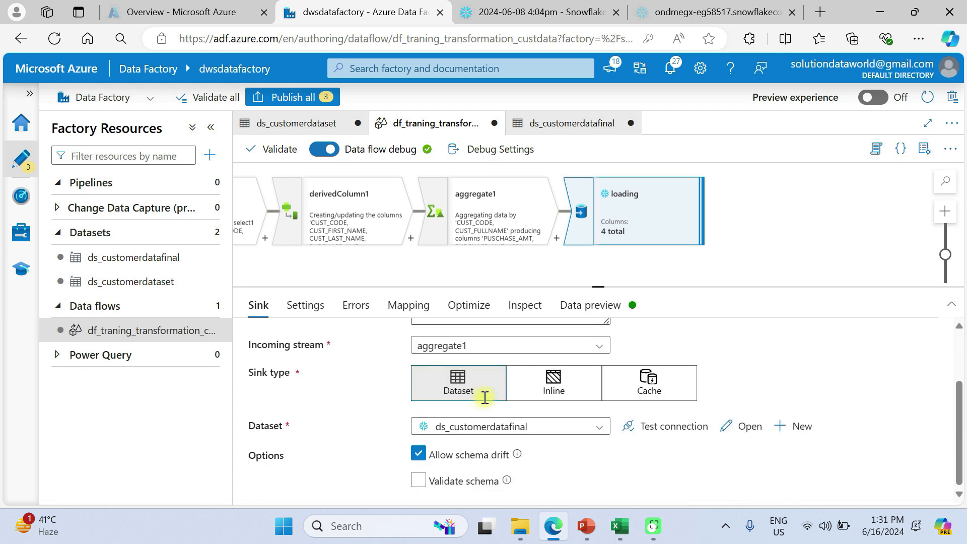
click(655, 427)
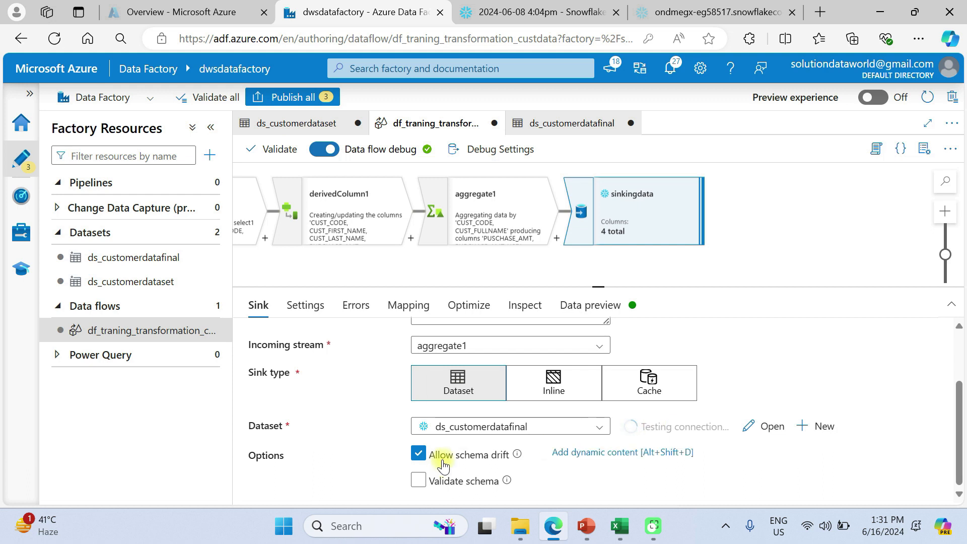
scroll(721, 421, down, 1)
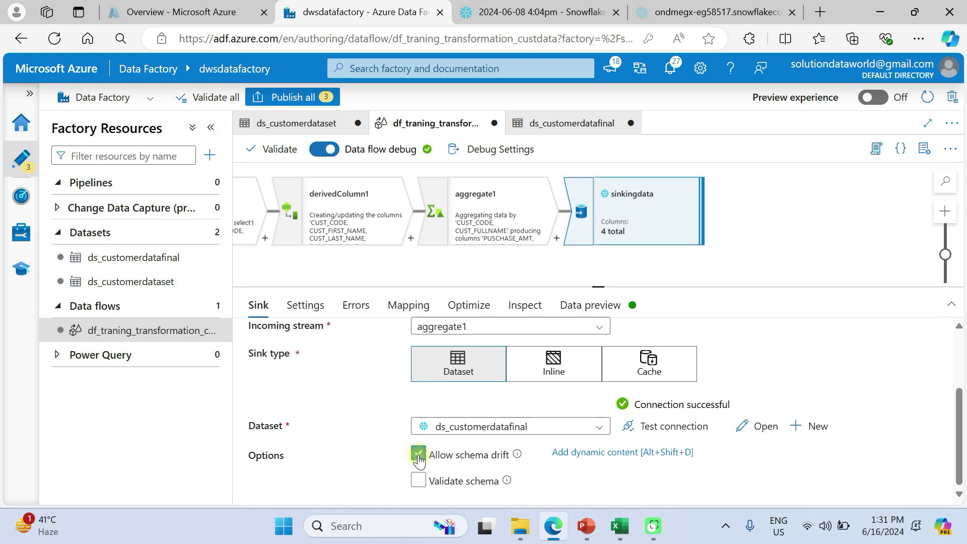
Step: Set the sink's table action to Truncate table and turn off outputting assert failure rows to the sink
click(299, 307)
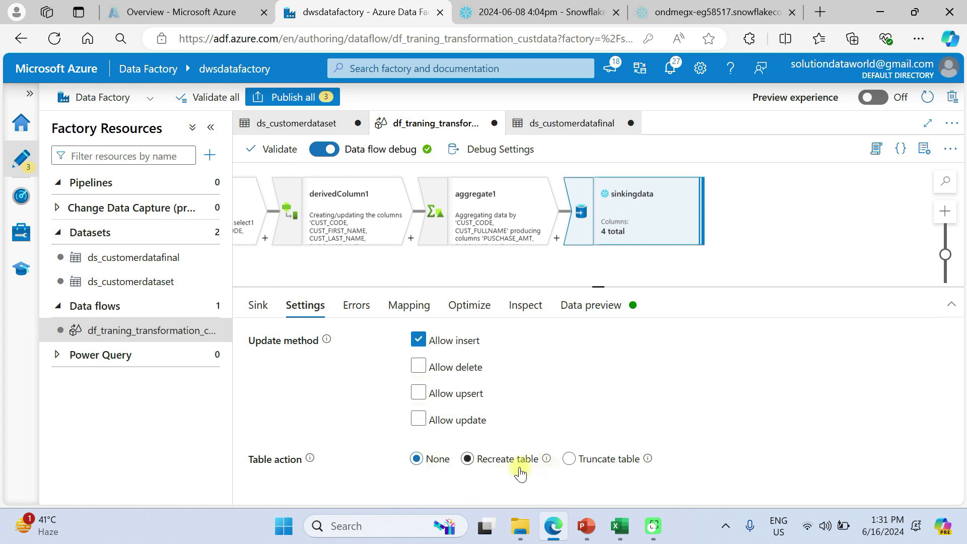
click(583, 466)
click(356, 306)
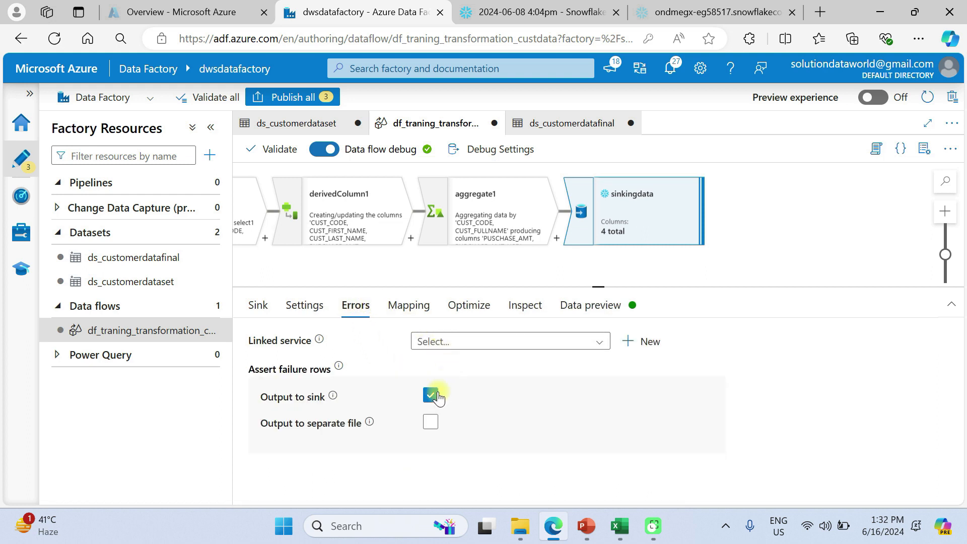
click(430, 396)
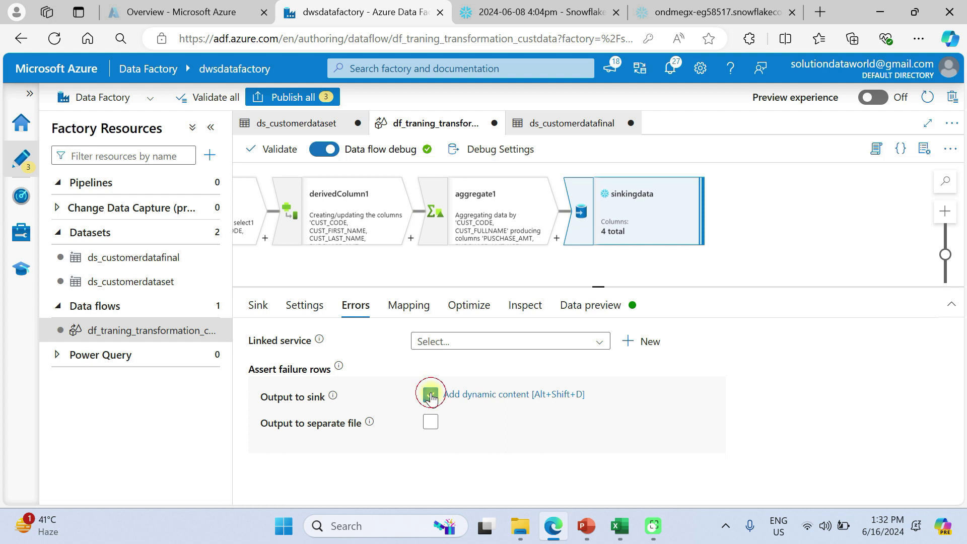
Step: In the sink's column mapping, turn off skipping duplicate input columns, skipping duplicate output columns, and auto mapping
click(408, 304)
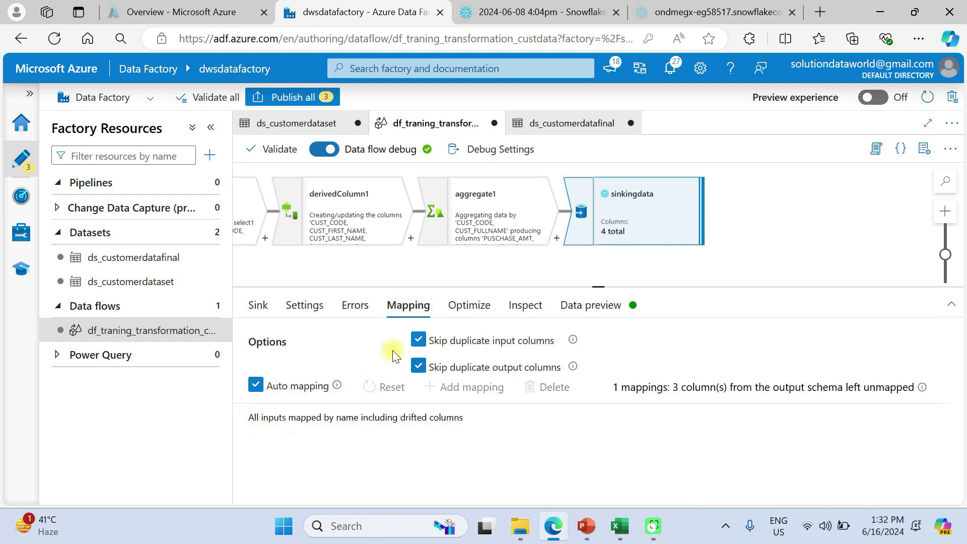
click(417, 342)
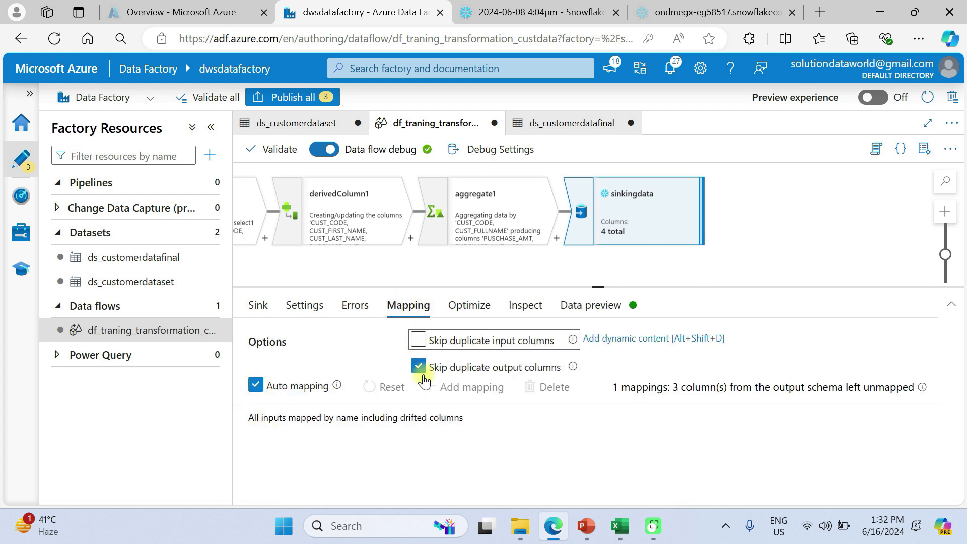
click(419, 366)
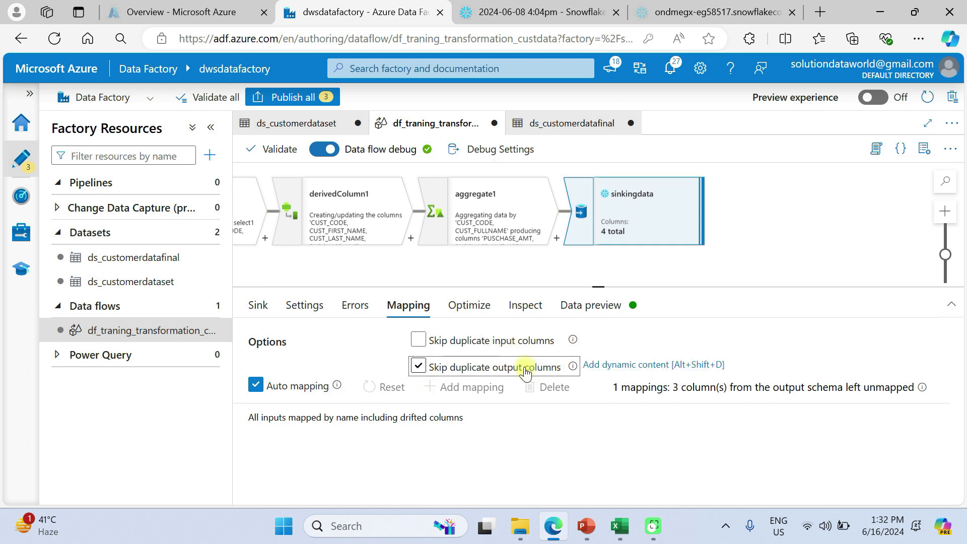
click(255, 386)
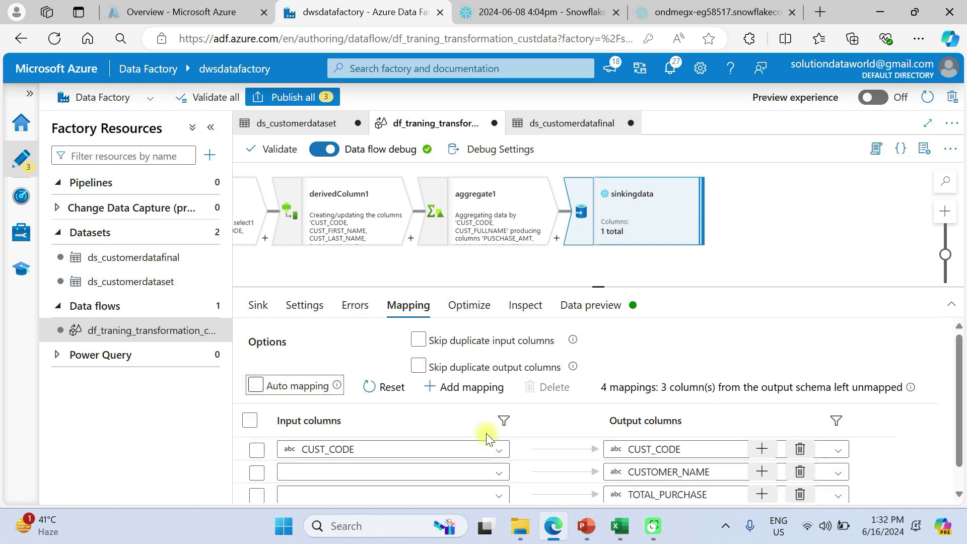
Step: Map CUST_FULLNAME to CUSTOMER_NAME, PUSCHASE_AMT to TOTAL_PURCHASE, and PURCHASE_AMT_USD to TOT_PURCHASE_USD in the sink
scroll(486, 433, down, 1)
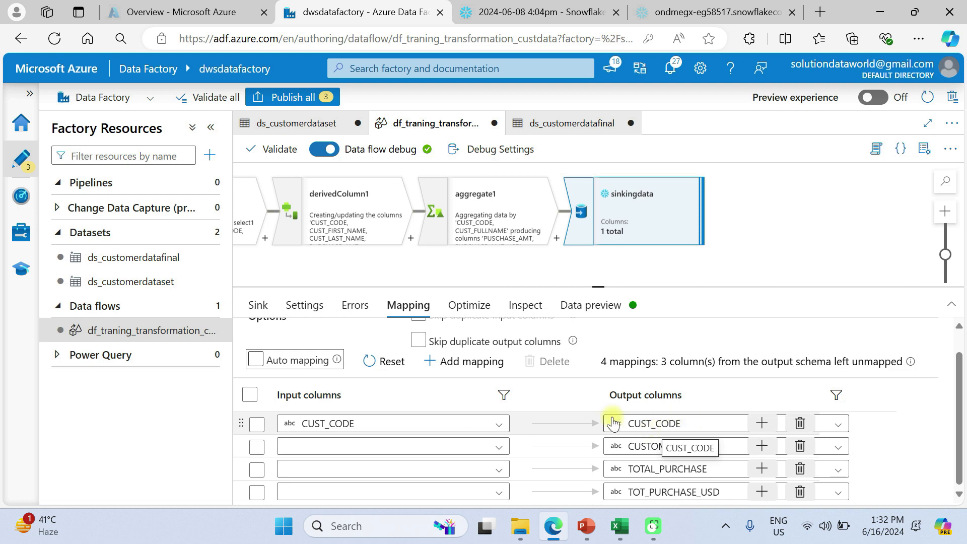
click(472, 451)
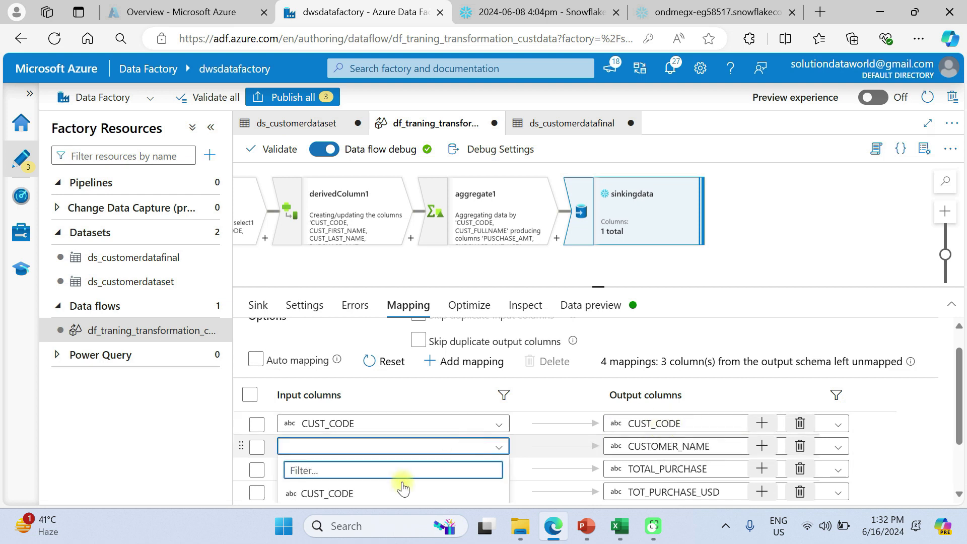
scroll(400, 486, down, 2)
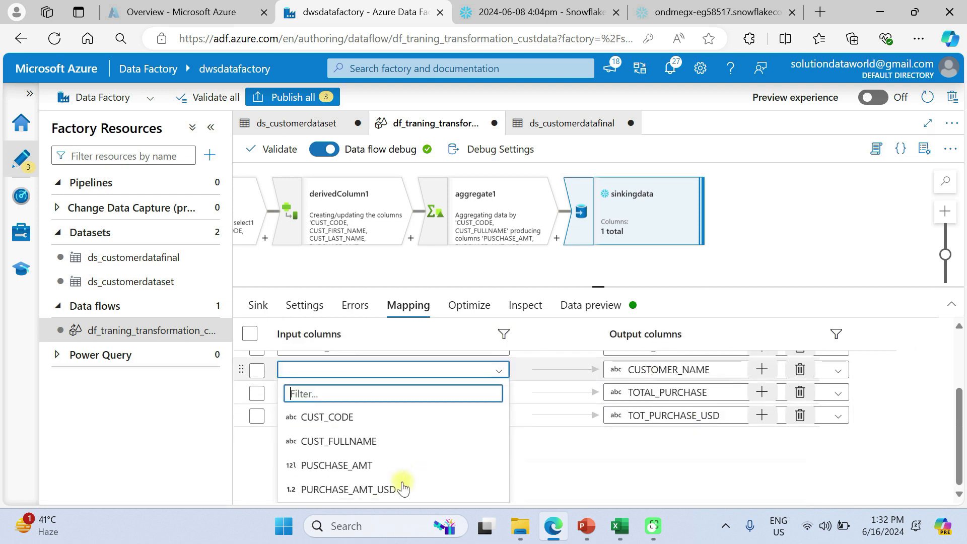
click(360, 441)
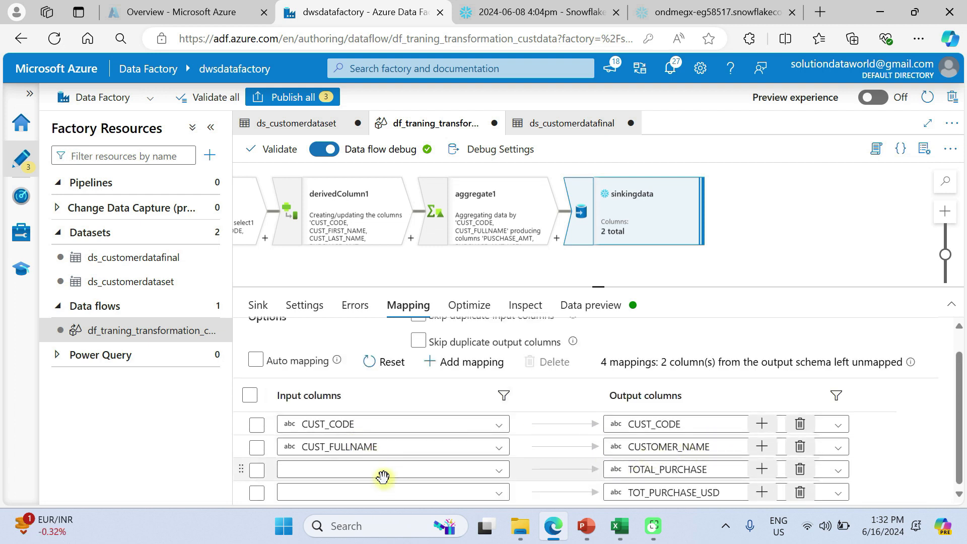
click(492, 469)
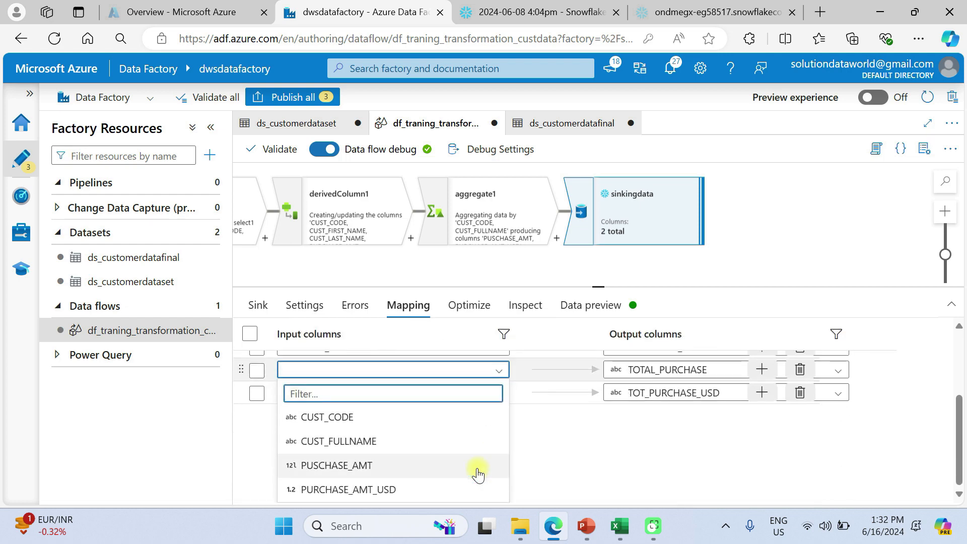
click(329, 467)
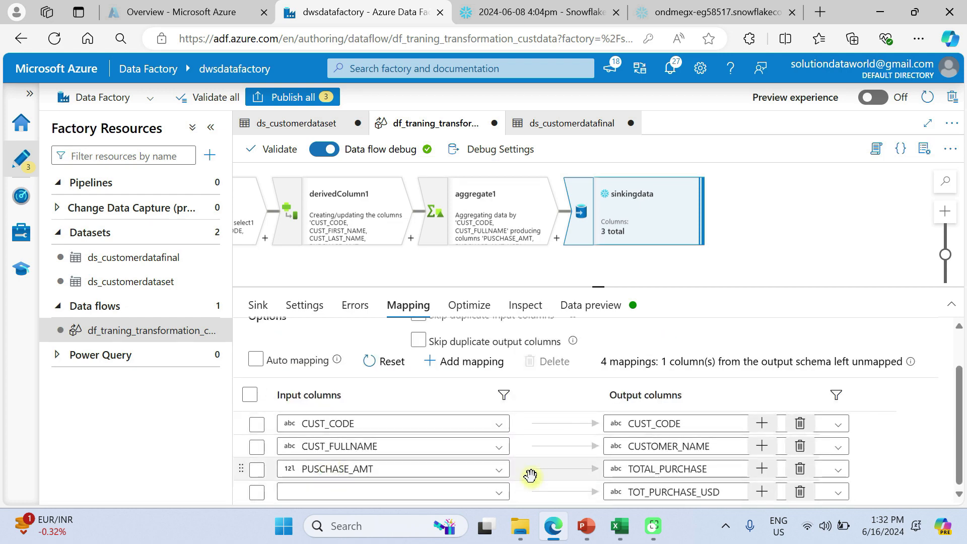
click(498, 491)
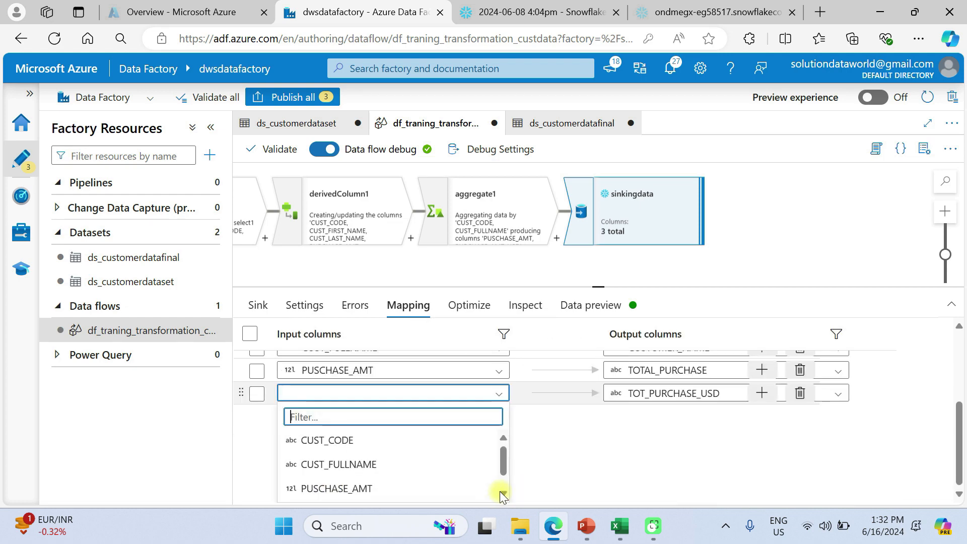
click(403, 489)
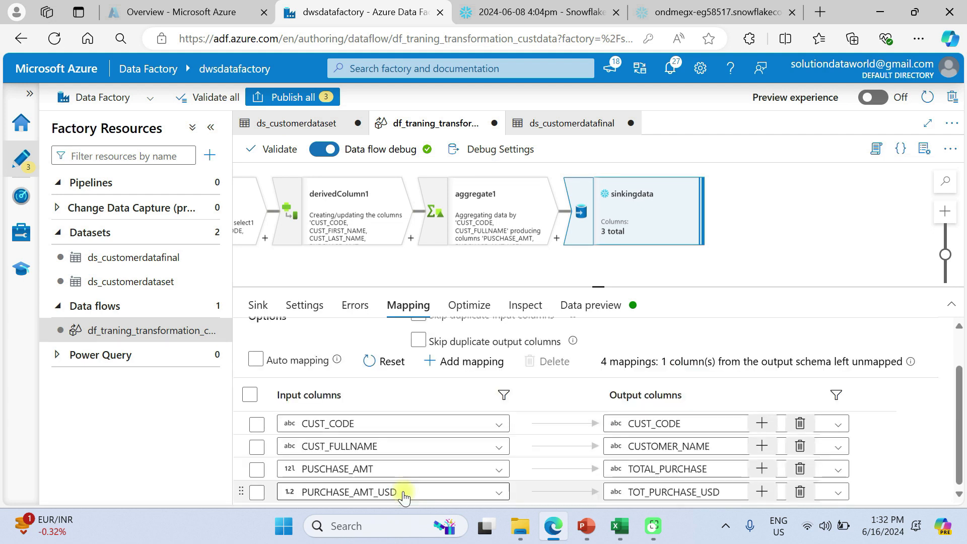
Step: Check the sink's partition option and output schema, and refresh its data preview
click(462, 308)
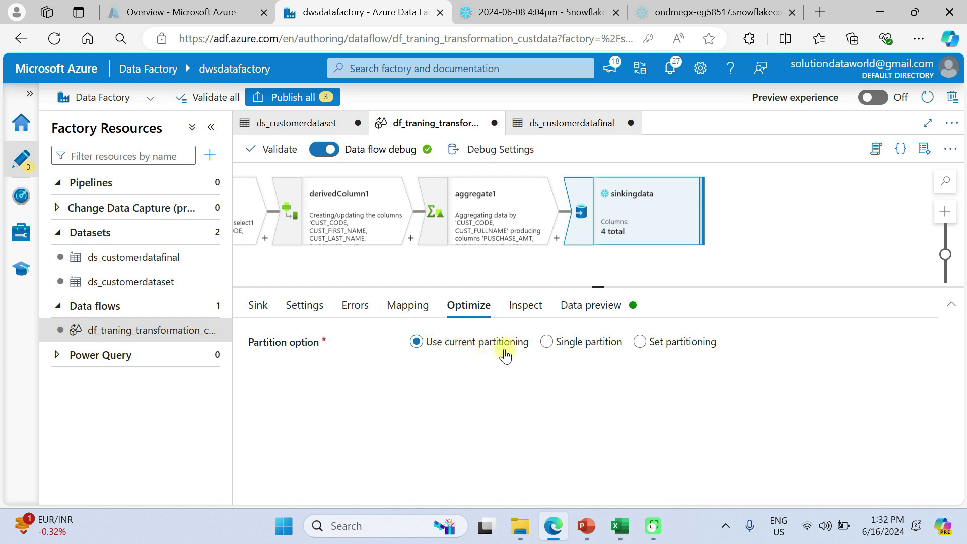
click(530, 312)
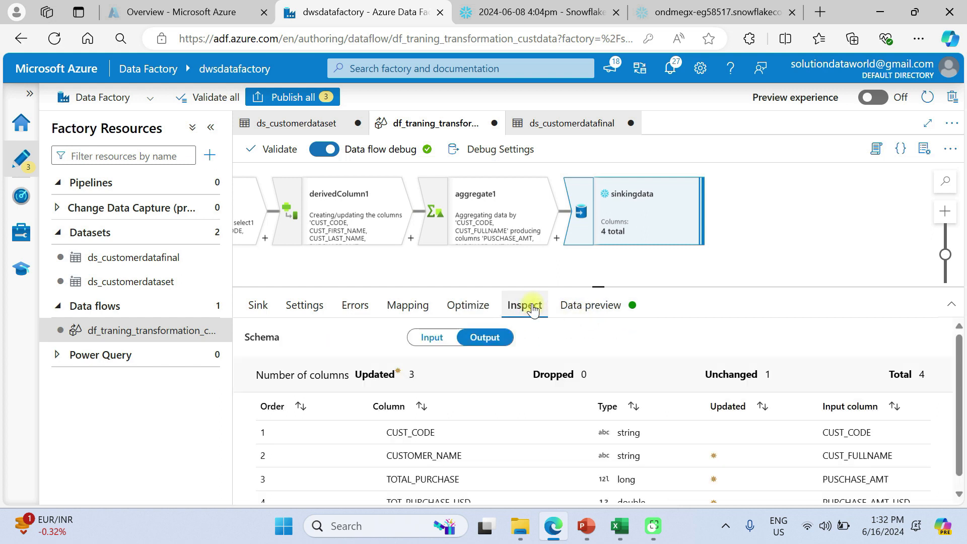
mouse_move(569, 529)
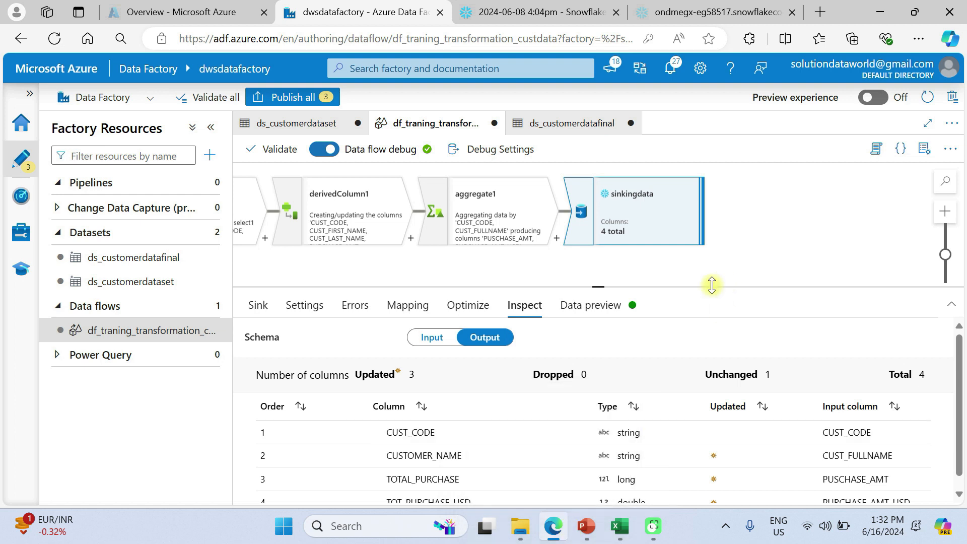
scroll(549, 460, down, 1)
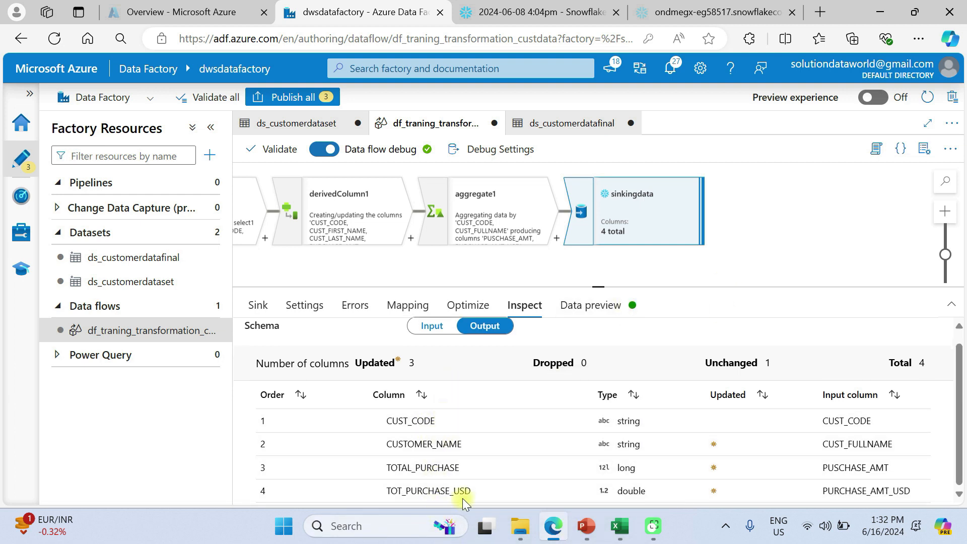
click(590, 308)
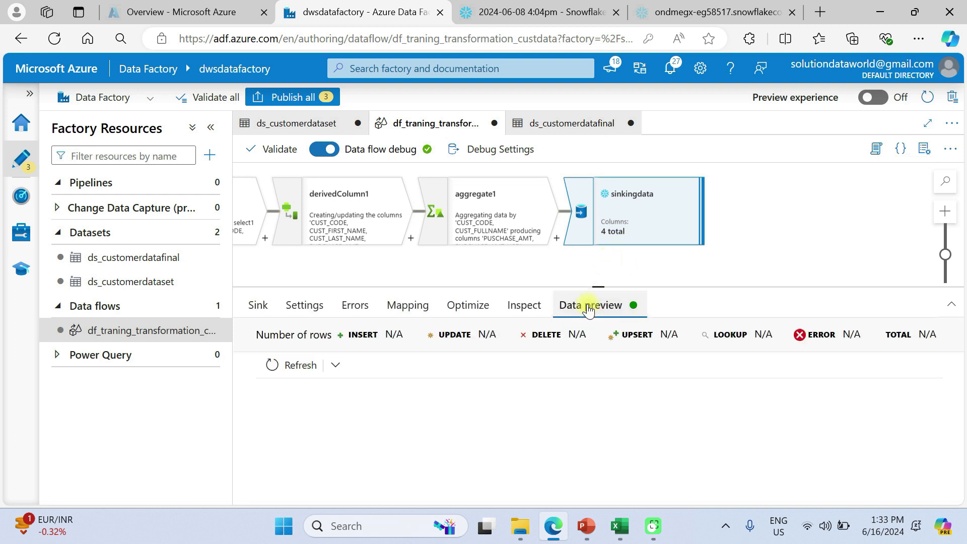
click(297, 364)
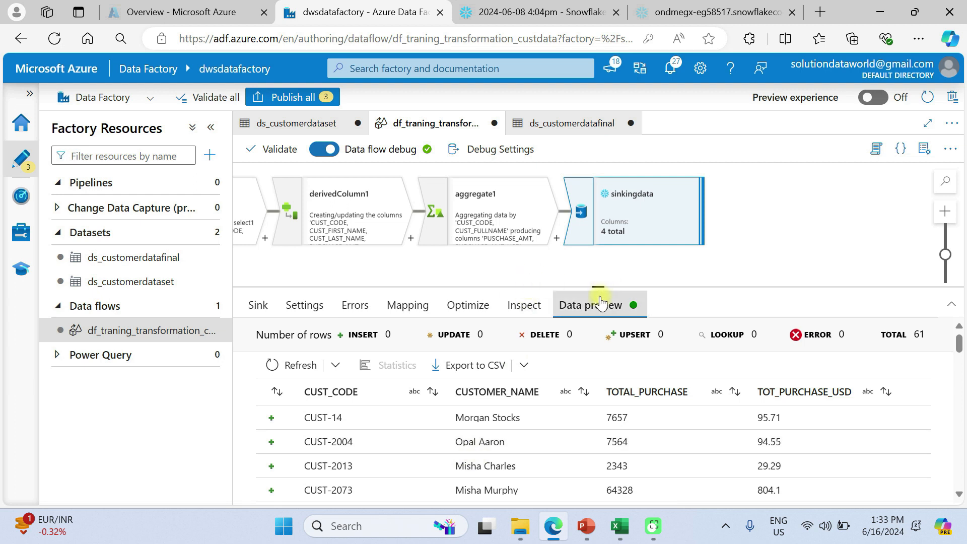
Step: Review the whole data flow and publish all pending changes for the two datasets and the data flow
drag(598, 287, 592, 374)
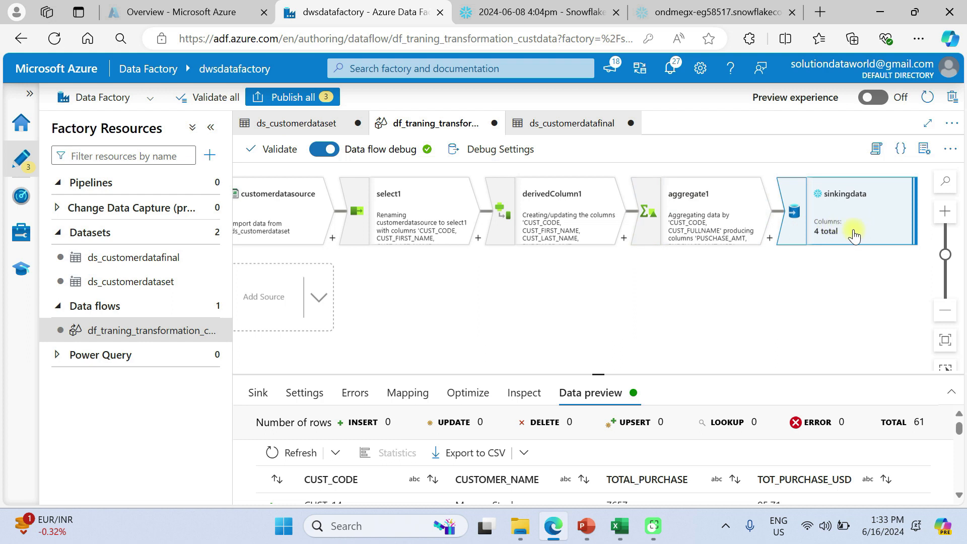
scroll(490, 285, left, 5)
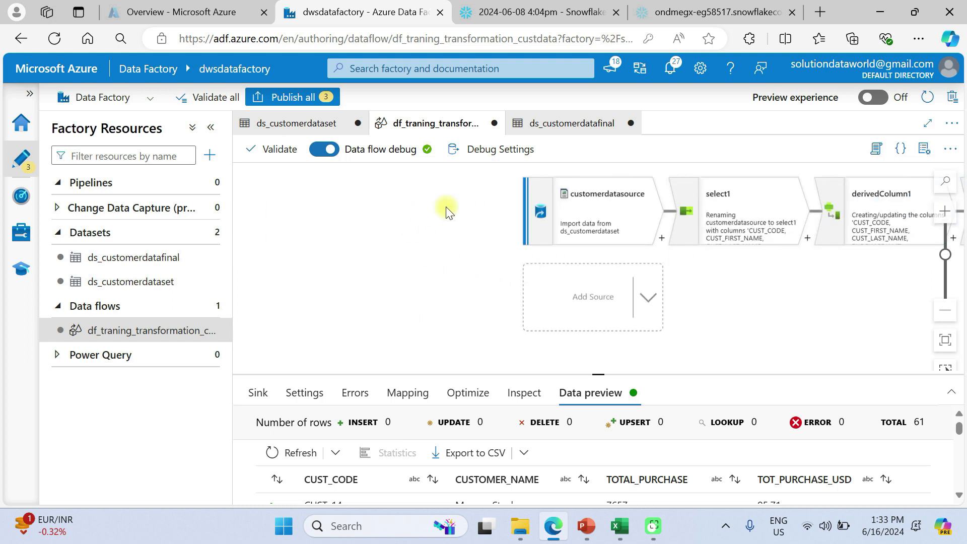
scroll(602, 238, right, 4)
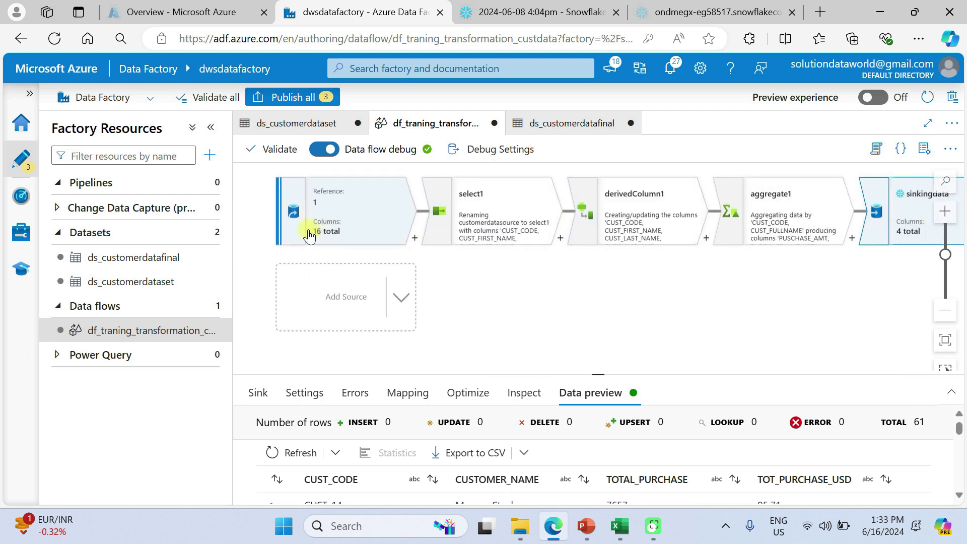
click(278, 101)
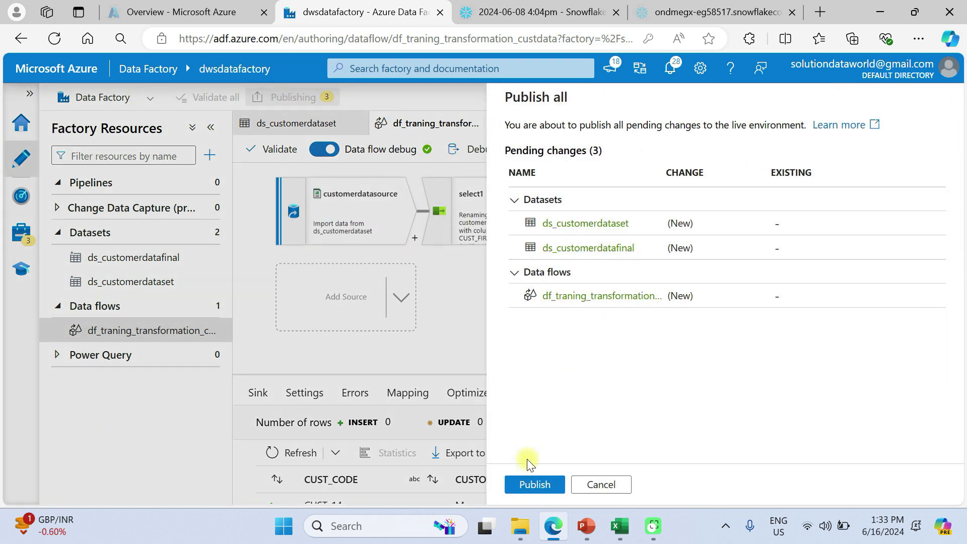
click(532, 485)
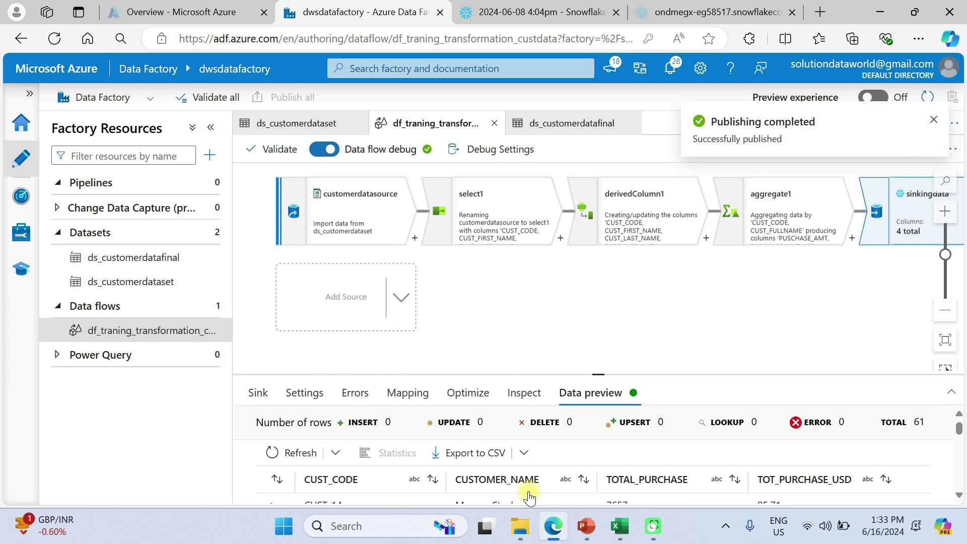
Step: Create a new pipeline and name it pl_customerdataflow
click(96, 183)
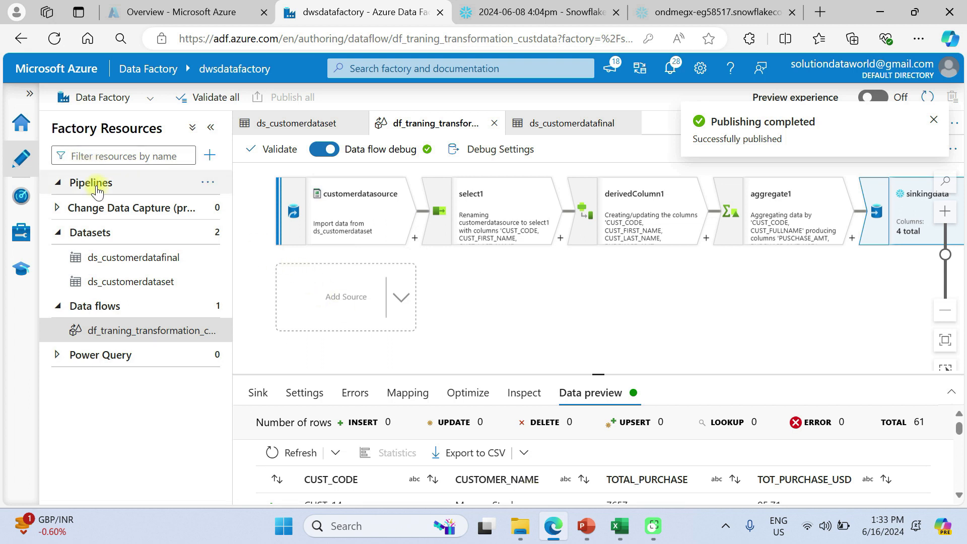
click(207, 184)
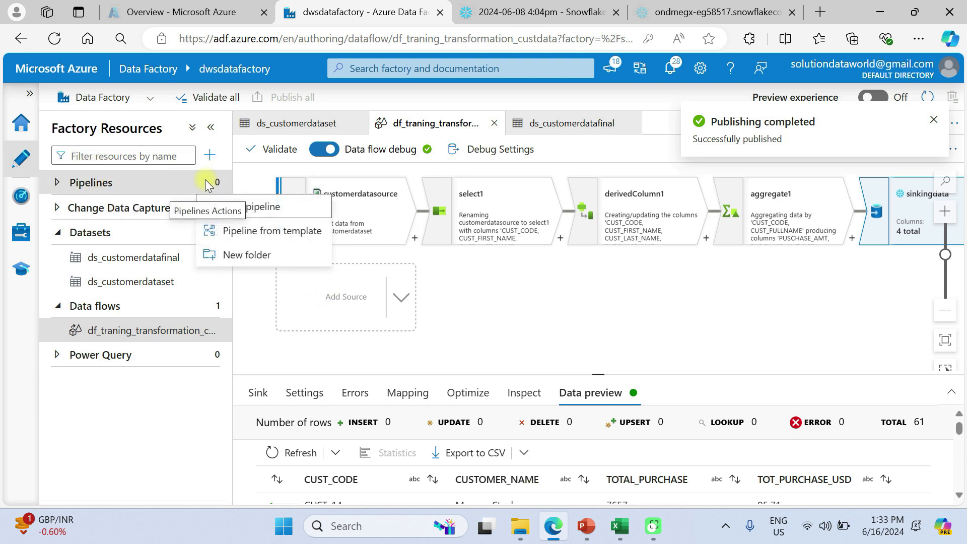
click(275, 208)
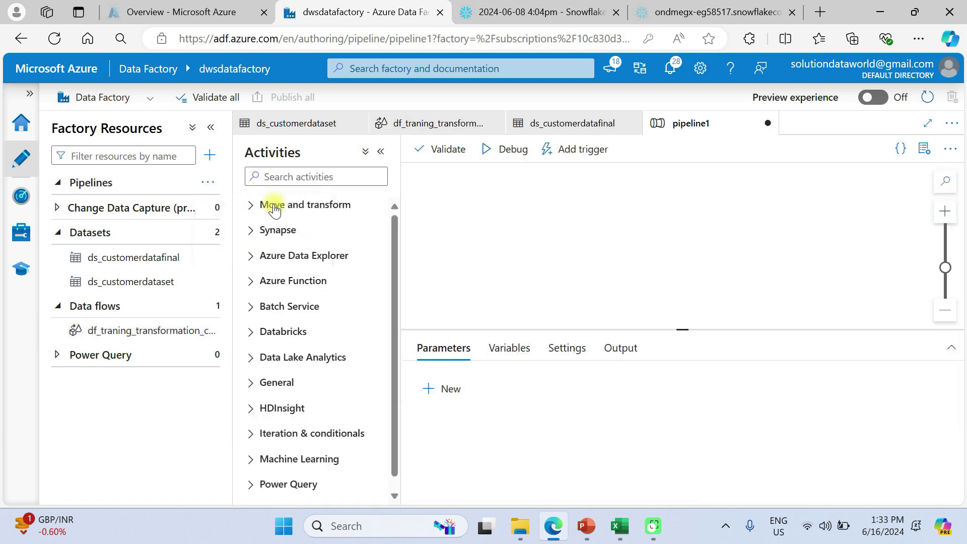
drag(804, 261, 724, 257)
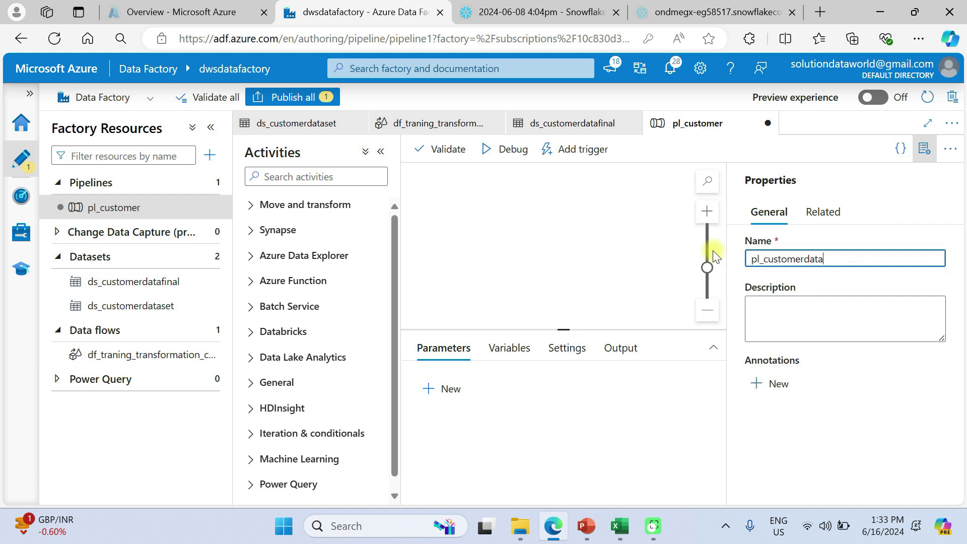
text(low)
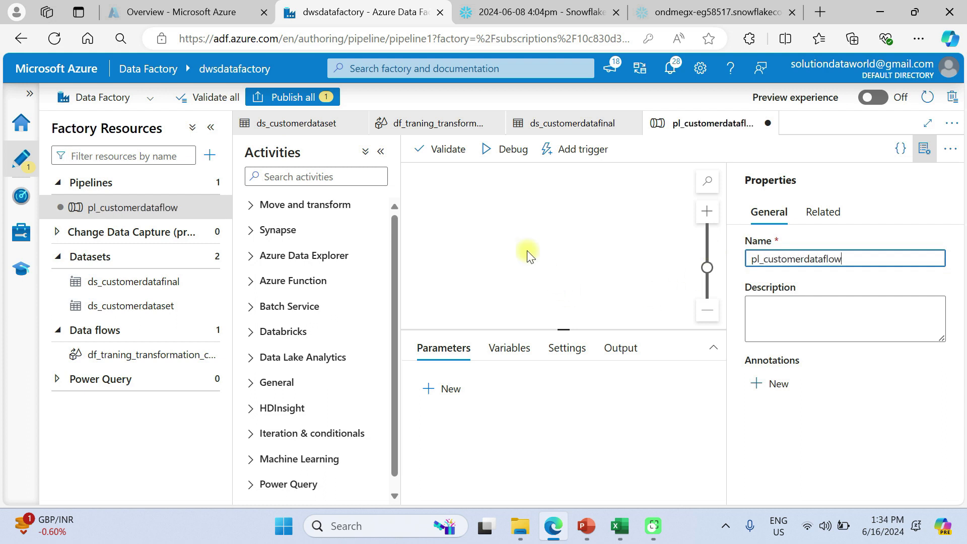
click(497, 186)
Step: Add a Data flow activity to the pipeline canvas and hide the pipeline properties
click(327, 204)
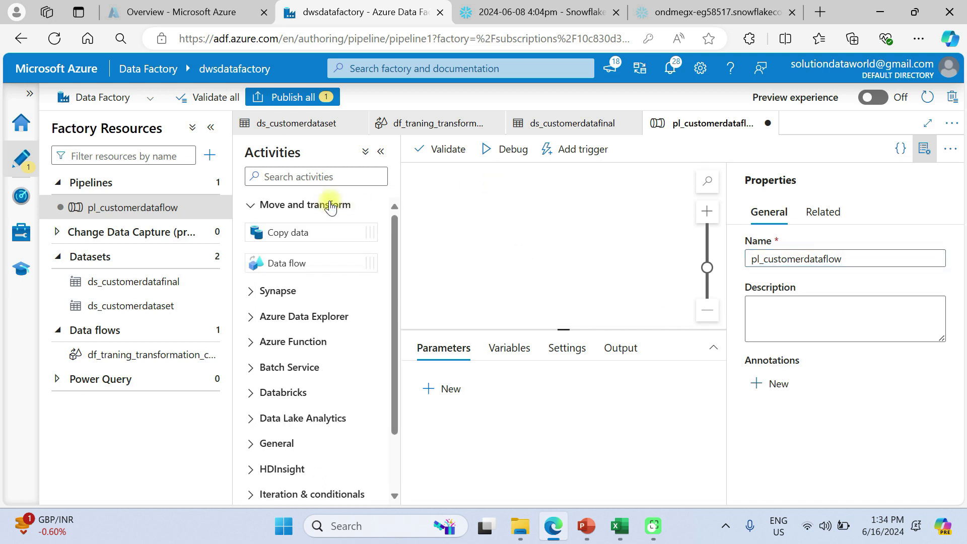
drag(298, 263, 529, 233)
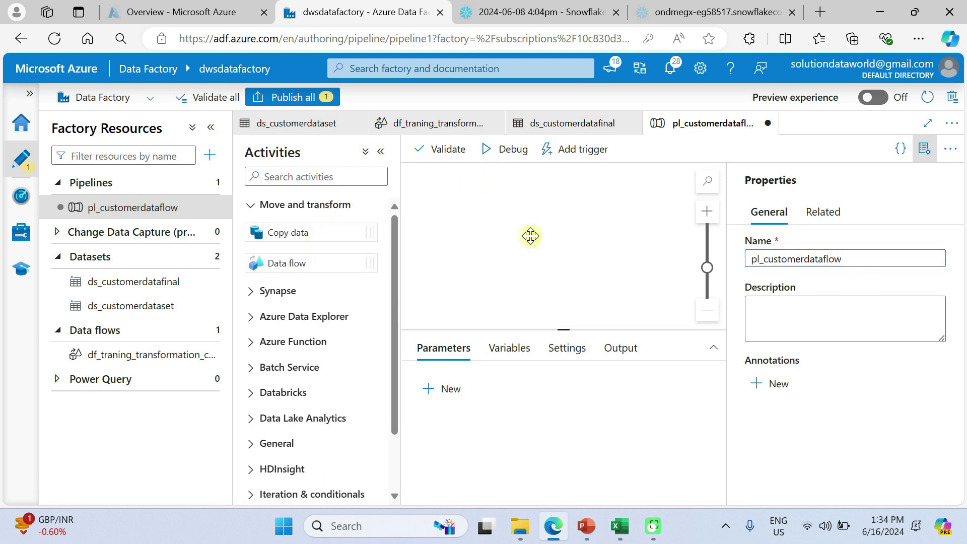
click(927, 151)
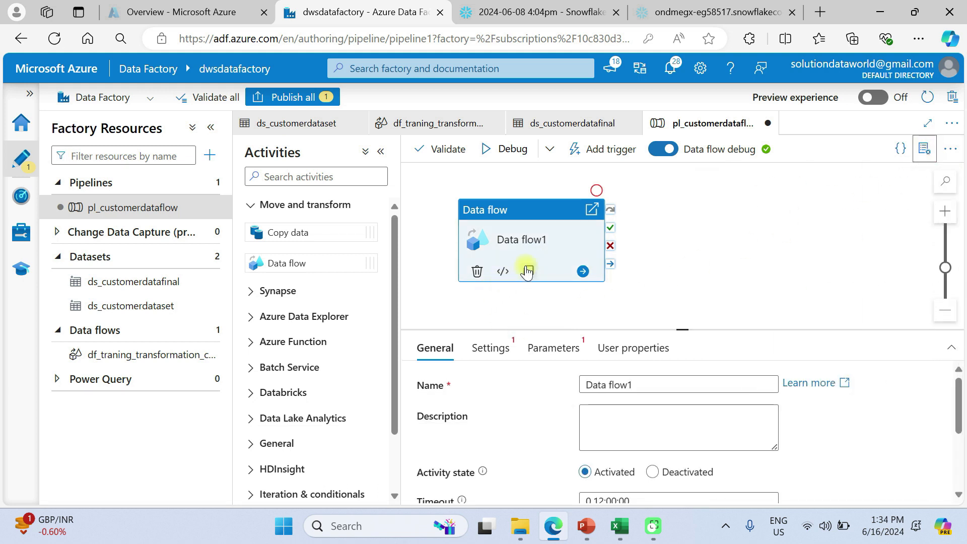
Step: Rename the Data flow activity as df_customerdata and check its general settings
scroll(525, 379, down, 1)
scroll(526, 379, up, 1)
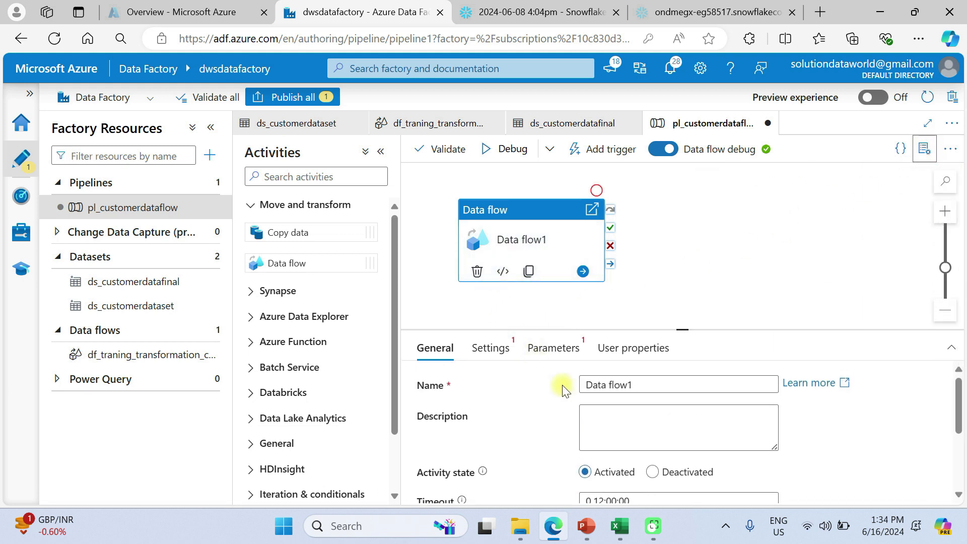
drag(650, 385, 570, 389)
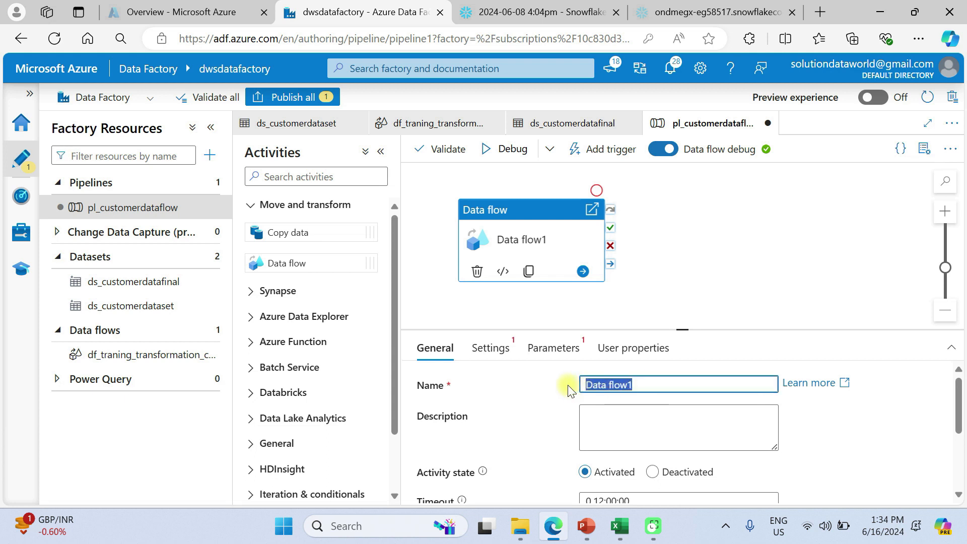
text(df_customer)
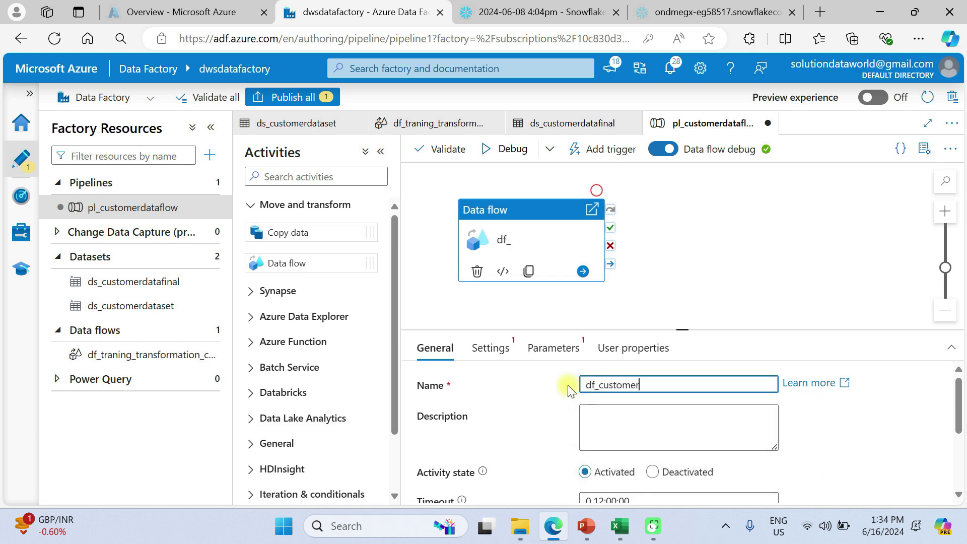
scroll(568, 389, down, 2)
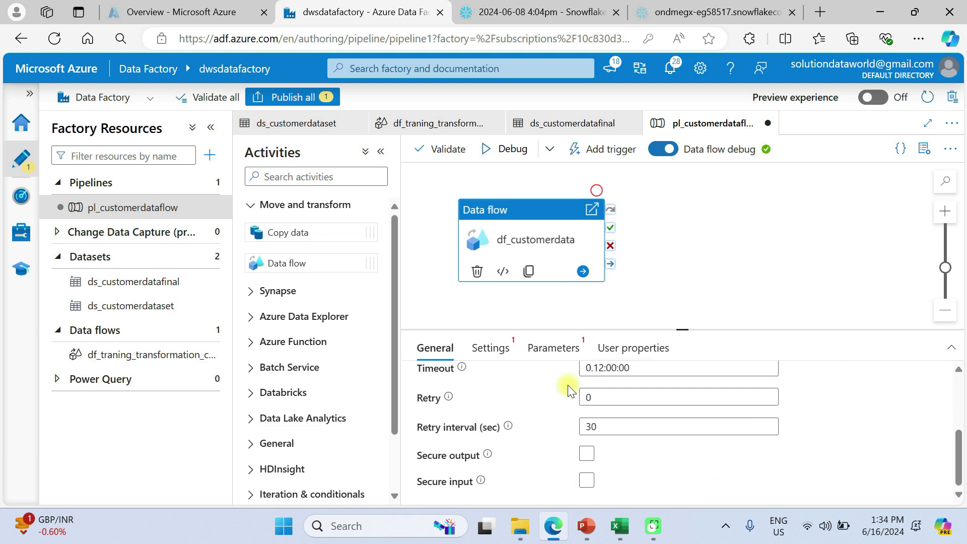
Step: Review the df_customerdata activity's state, timeout, retry, retry interval and secure output and input settings
scroll(569, 385, up, 1)
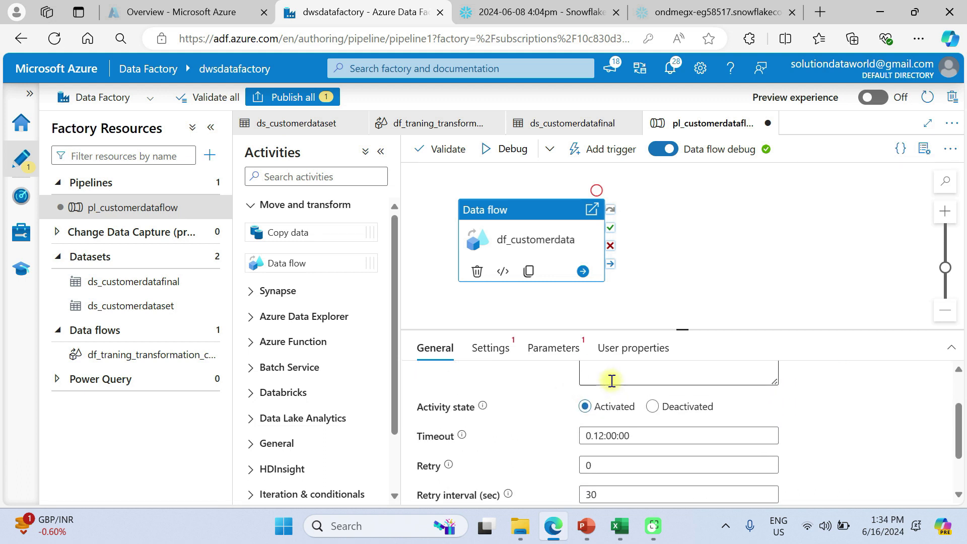
scroll(612, 381, up, 2)
scroll(611, 380, down, 3)
scroll(611, 381, up, 2)
scroll(612, 381, down, 1)
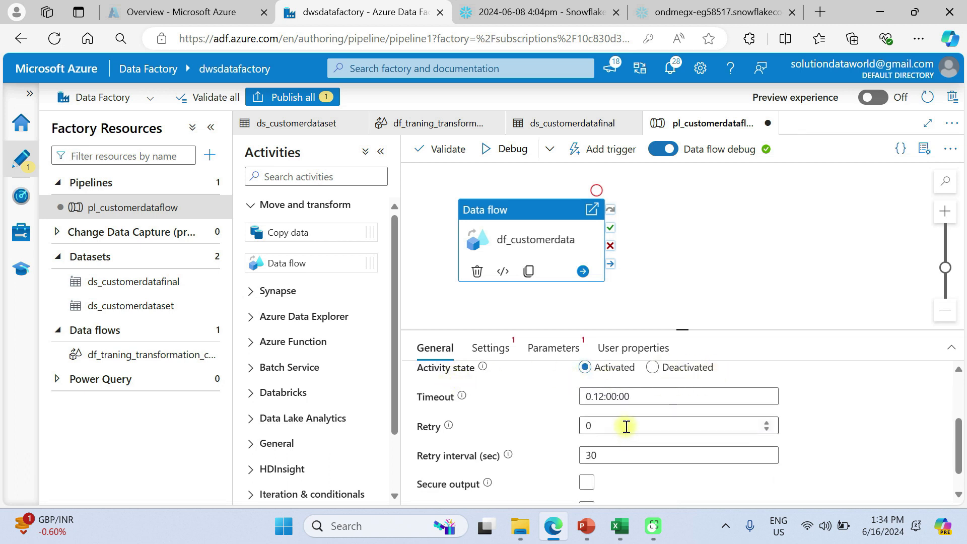
scroll(534, 453, down, 1)
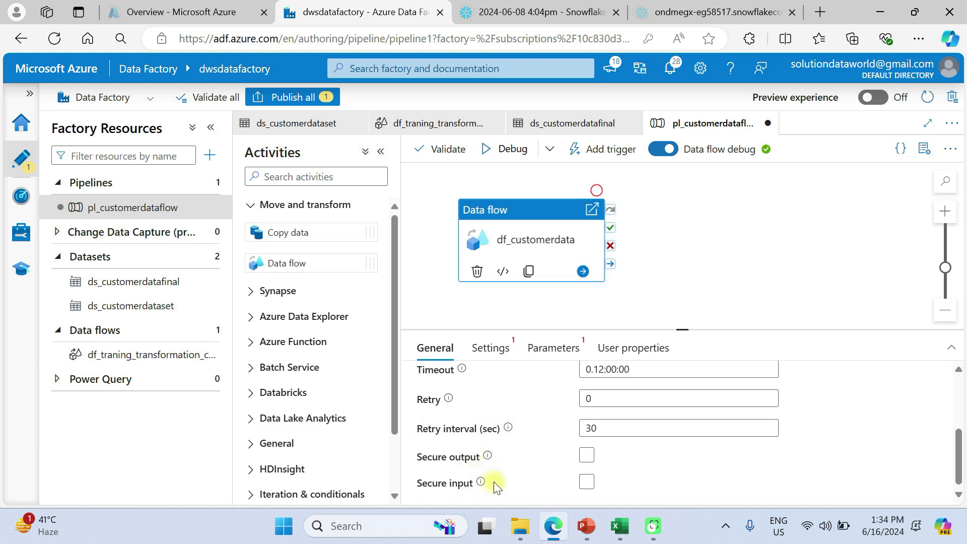
Step: Assign the df_traning_transformation_custdata data flow to the activity and check its remaining settings, parameters and user properties
click(483, 345)
click(620, 387)
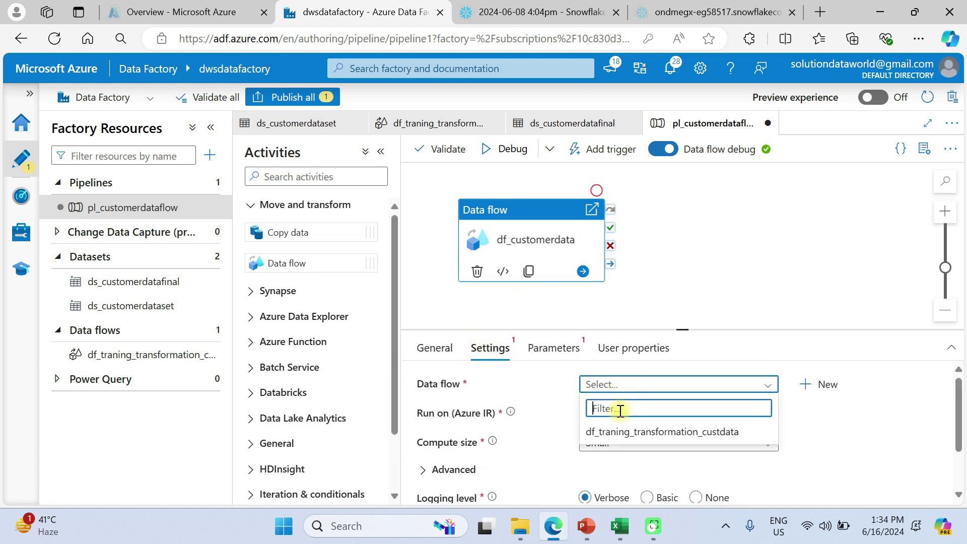
click(618, 432)
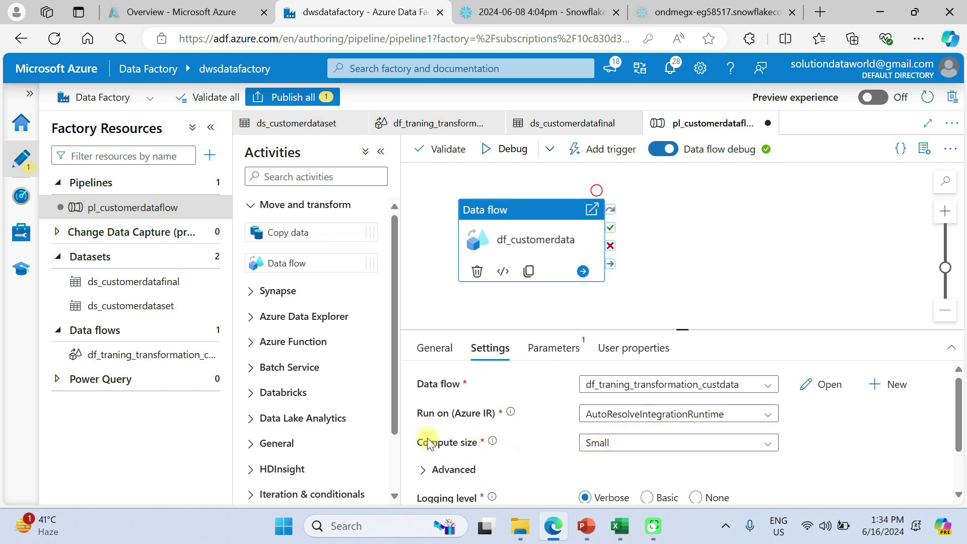
scroll(607, 455, down, 1)
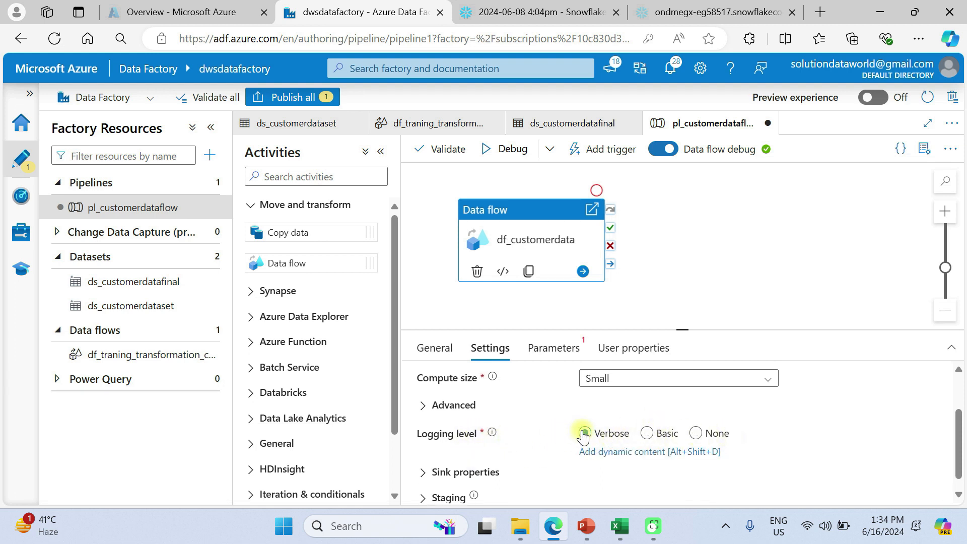
click(556, 343)
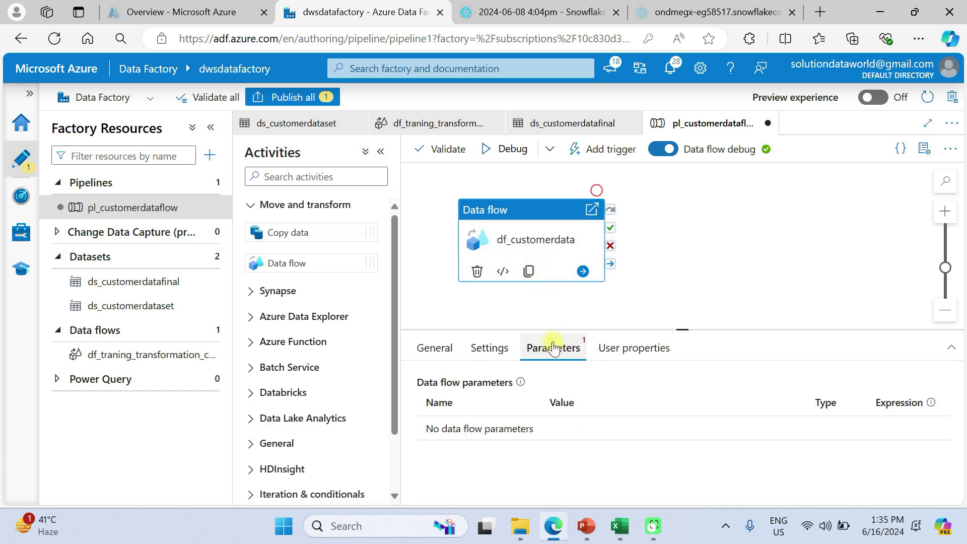
click(619, 351)
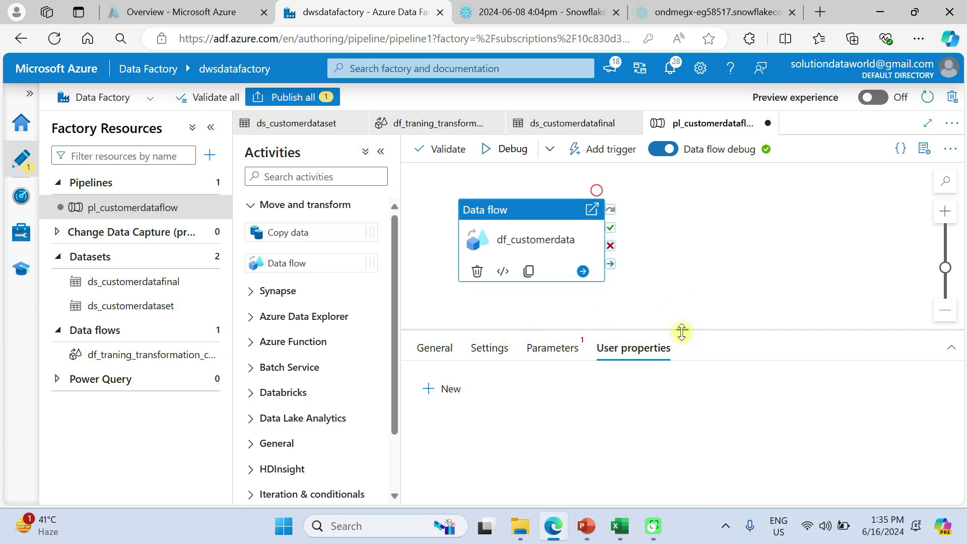
Step: Start a debug run of the pl_customerdataflow pipeline and enlarge its run output area
drag(681, 329, 652, 486)
click(607, 151)
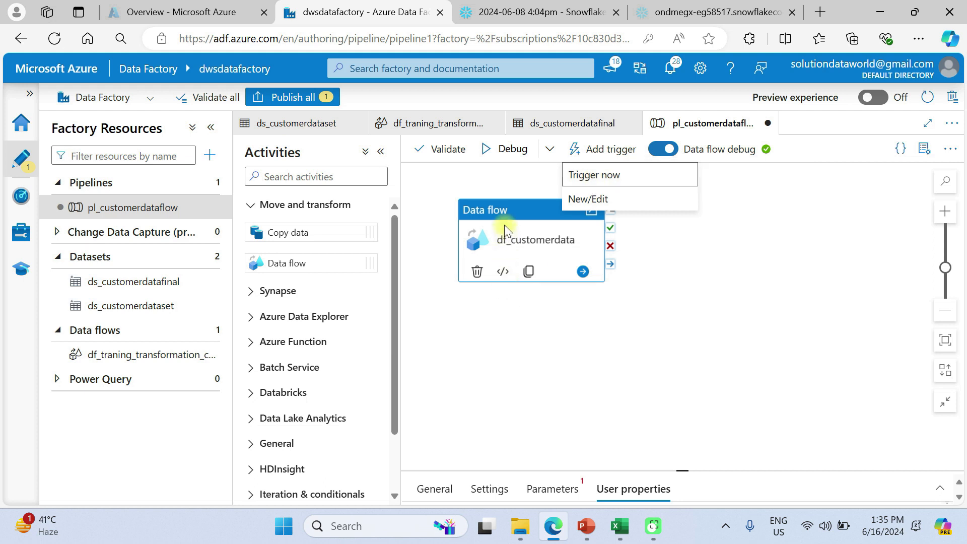
click(685, 276)
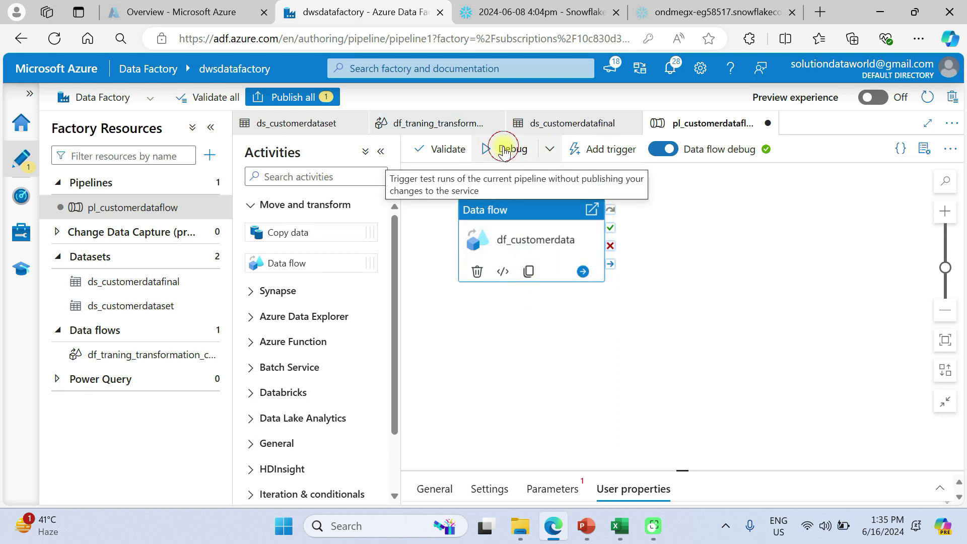
click(504, 150)
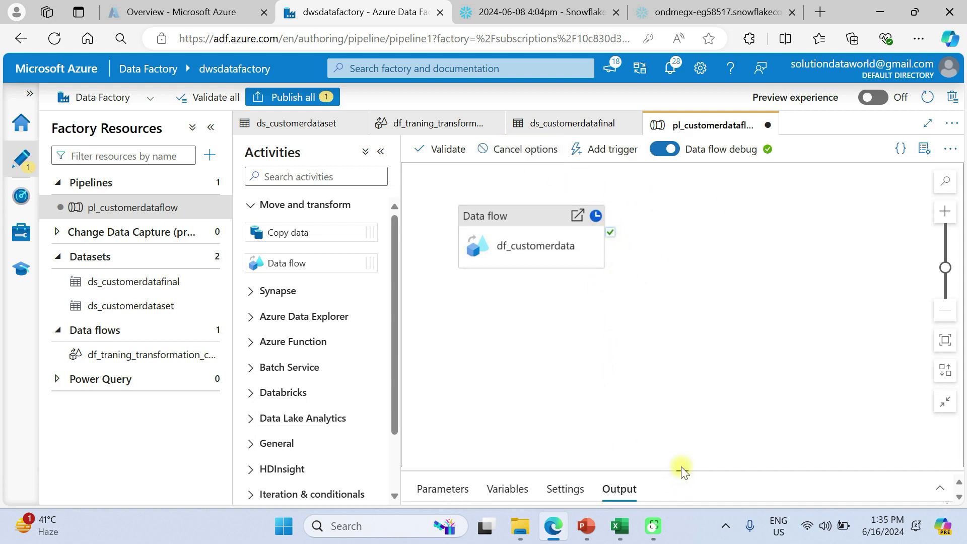
drag(680, 471, 669, 324)
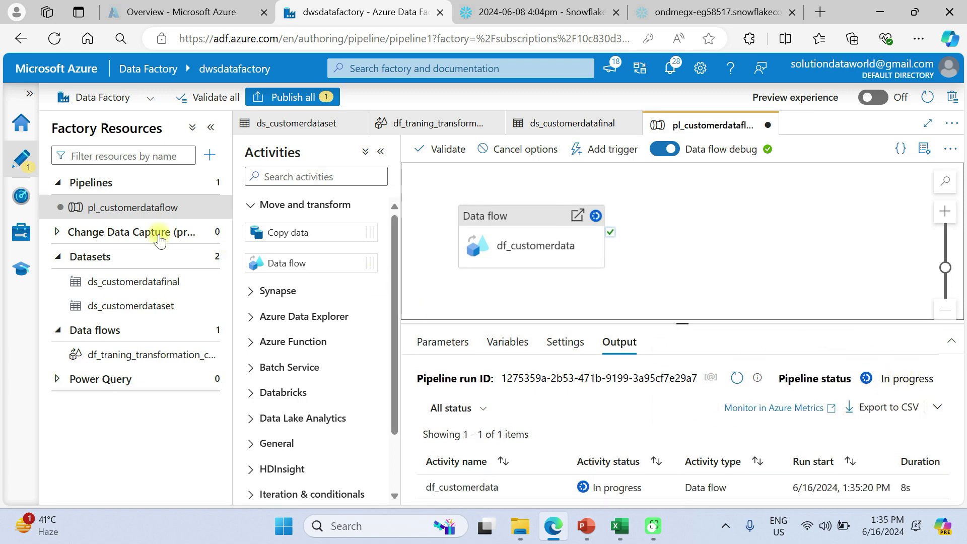
Step: Refresh the list of triggered pipeline runs in monitoring and return to the pipeline editor
click(17, 199)
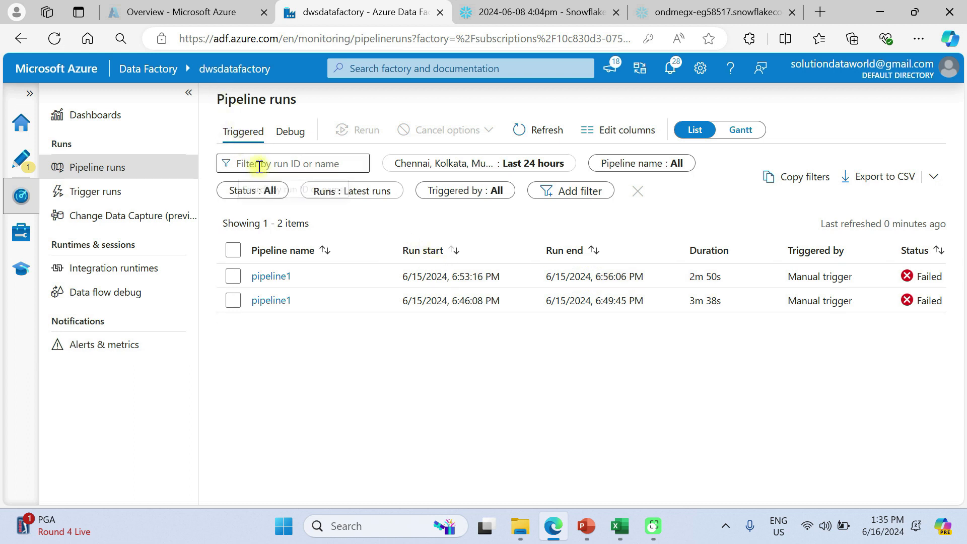
click(542, 130)
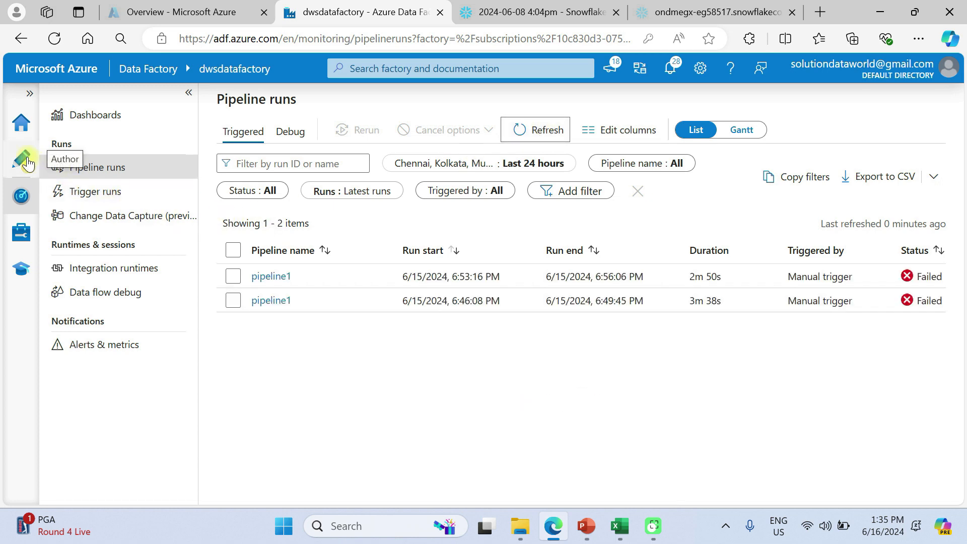
click(13, 153)
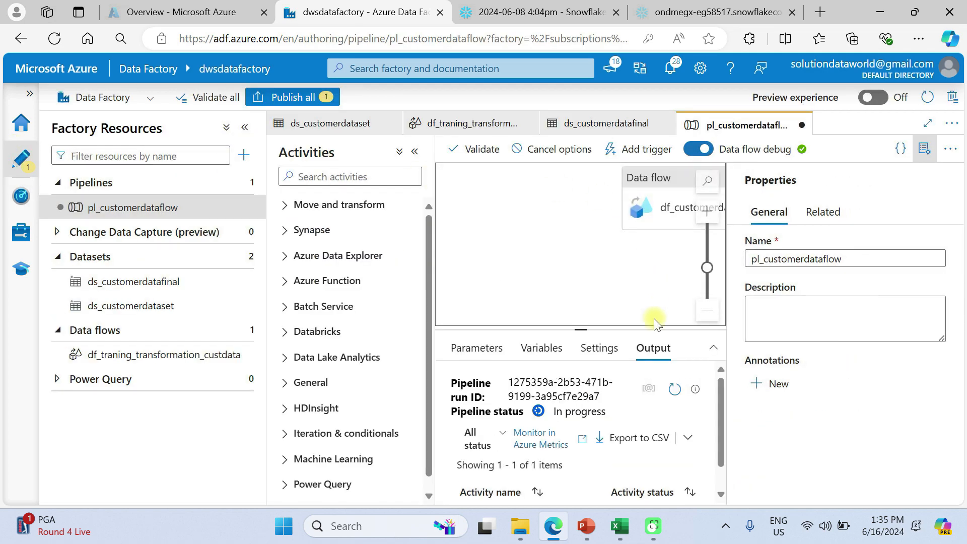
Step: Hide the pipeline properties, show the browser full screen and open the df_customerdata activity's data flow run details
click(926, 150)
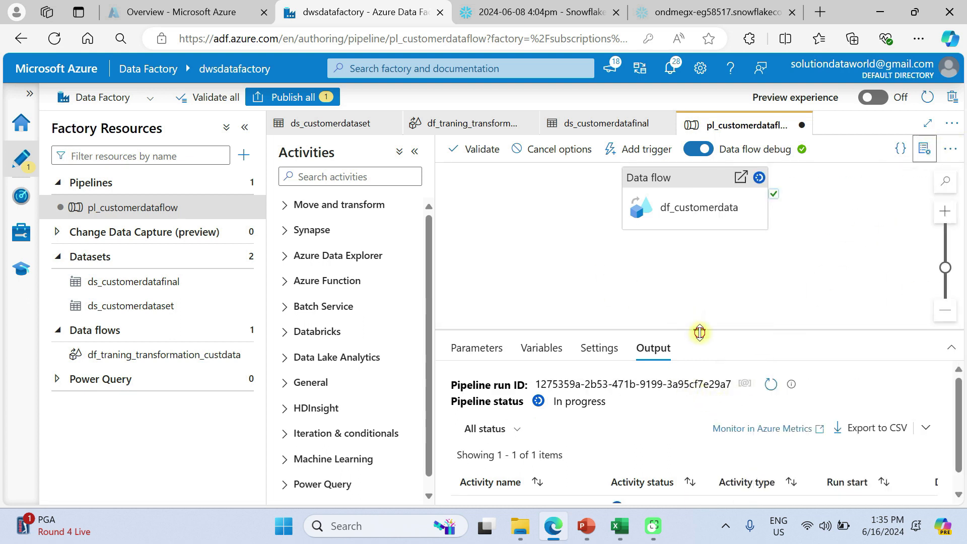
drag(697, 329, 700, 285)
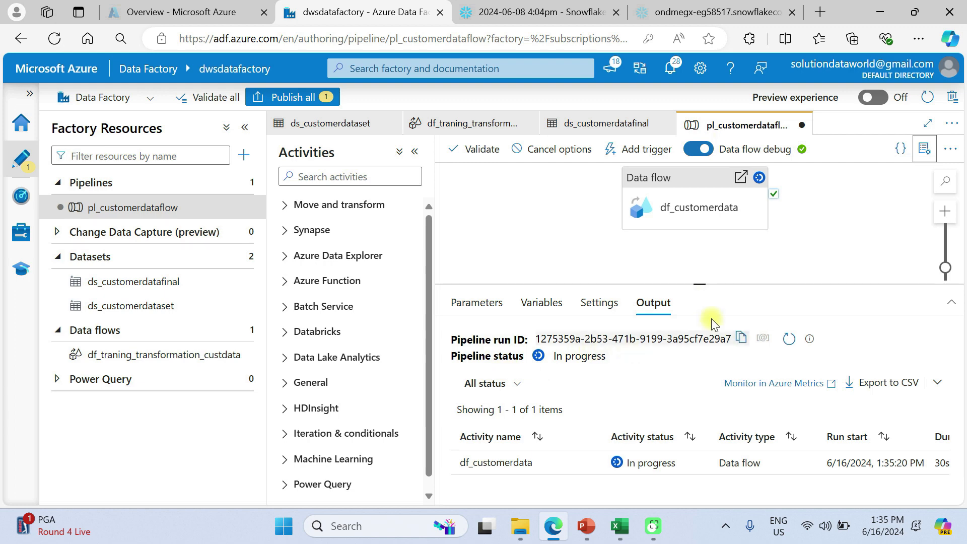
scroll(612, 444, down, 1)
scroll(613, 445, up, 1)
scroll(844, 464, right, 10)
scroll(845, 464, left, 5)
key(F11)
scroll(592, 489, left, 5)
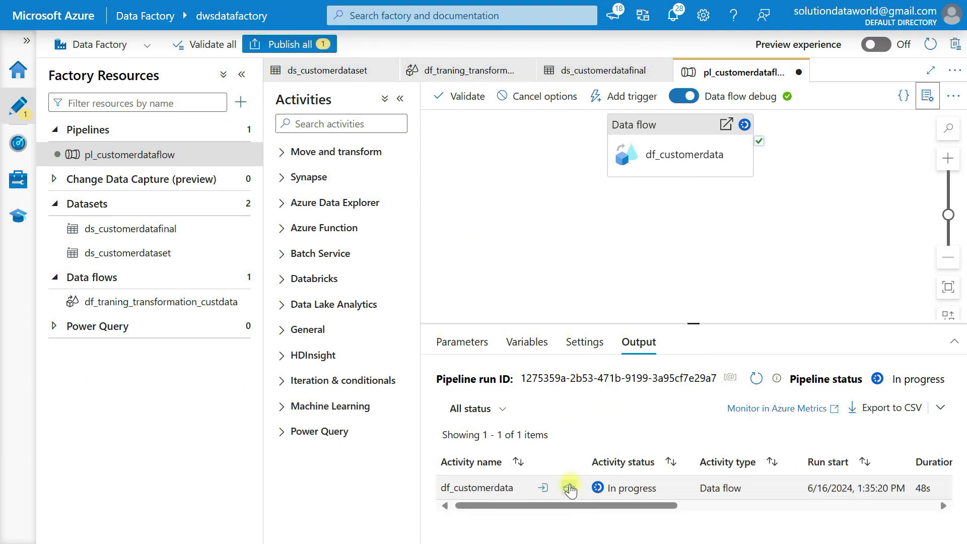
click(570, 488)
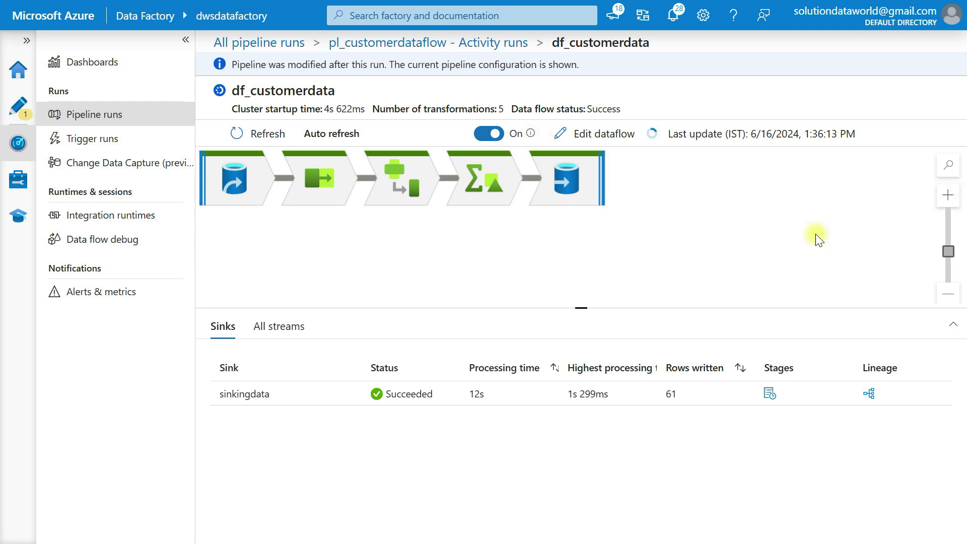
Step: Switch to the Snowflake worksheet and run the query select * from CustomerAgg
key(alt+Tab)
key(alt+Tab)
key(alt+Tab)
key(alt+Tab)
key(alt+Tab)
key(alt+Tab)
key(alt+Tab)
key(alt+Tab)
key(alt+Tab)
key(alt+Tab)
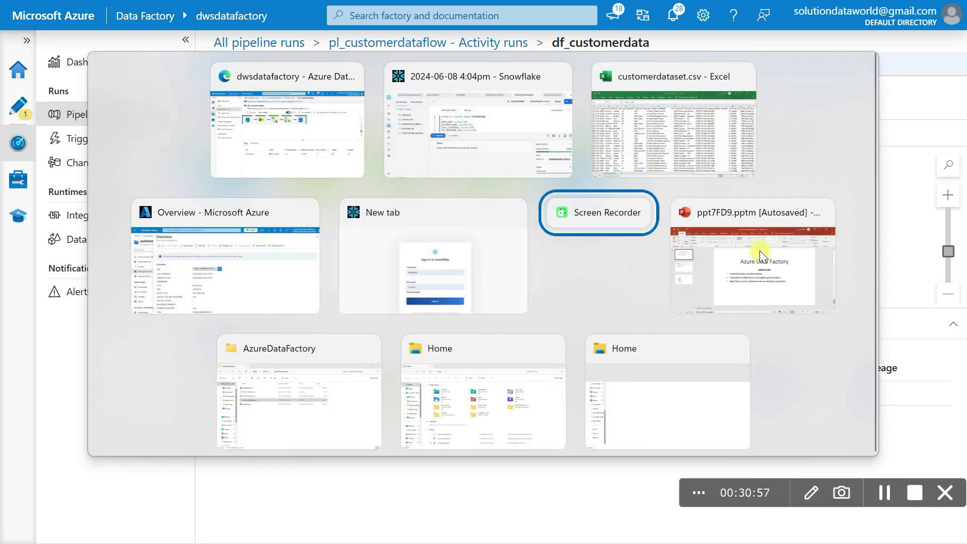
key(alt+Tab)
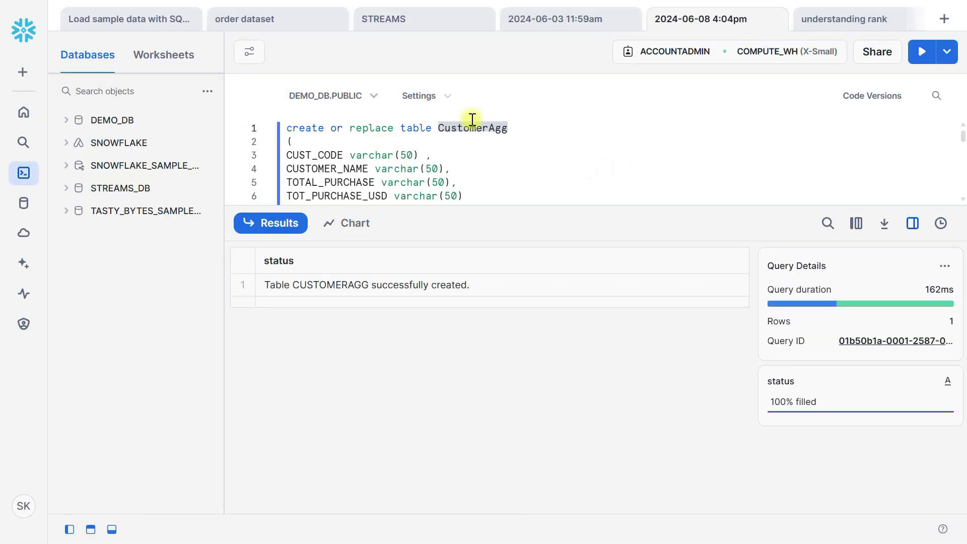
double_click(463, 125)
key(ctrl+c)
drag(619, 207, 600, 371)
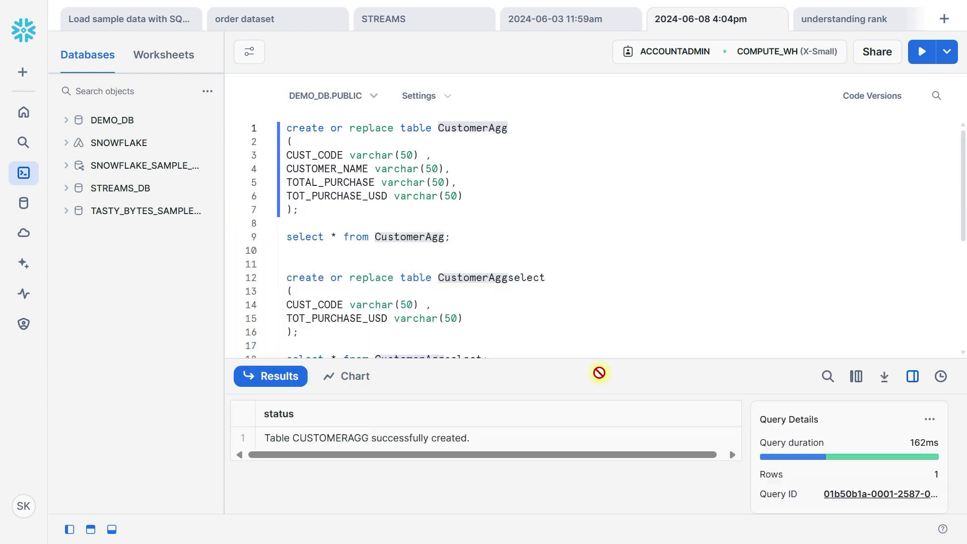
click(406, 239)
key(ctrl+Return)
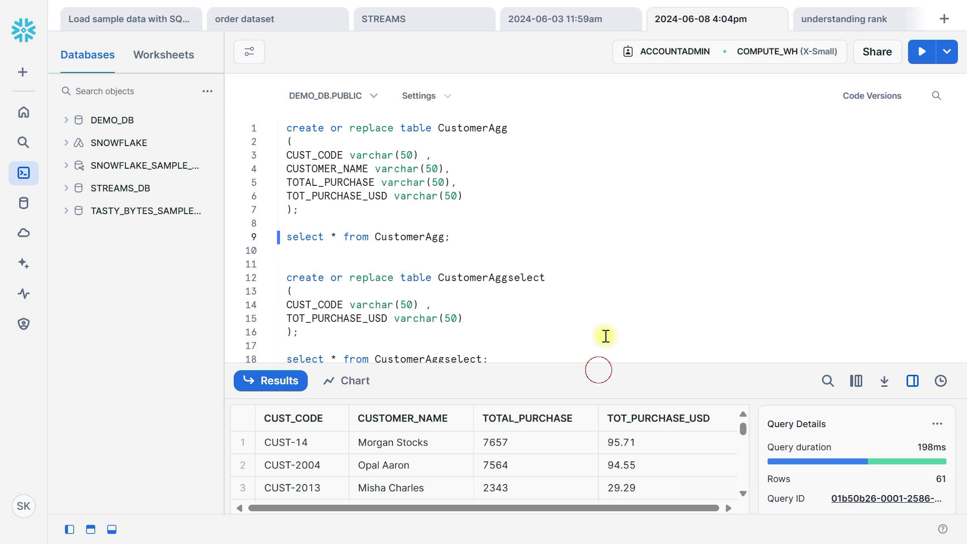
Step: Enlarge the query results area and examine the CustomerAgg rows down to the last one
drag(599, 371, 624, 231)
scroll(624, 400, down, 6)
scroll(625, 400, down, 15)
scroll(625, 400, up, 4)
scroll(624, 400, down, 5)
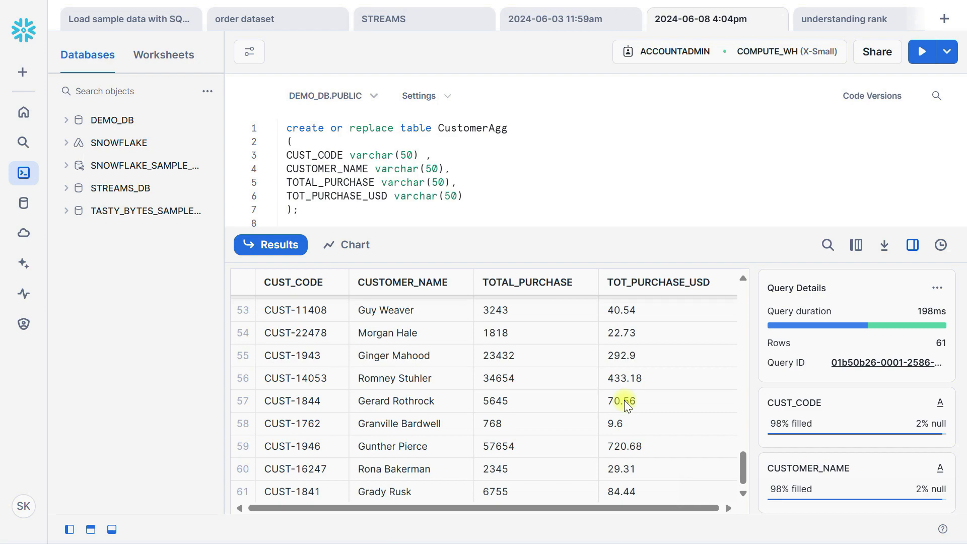
Step: Switch to customerdataset.csv in Excel and check how many customer records the CUST_CODE column contains
key(alt+Tab)
key(alt+Tab)
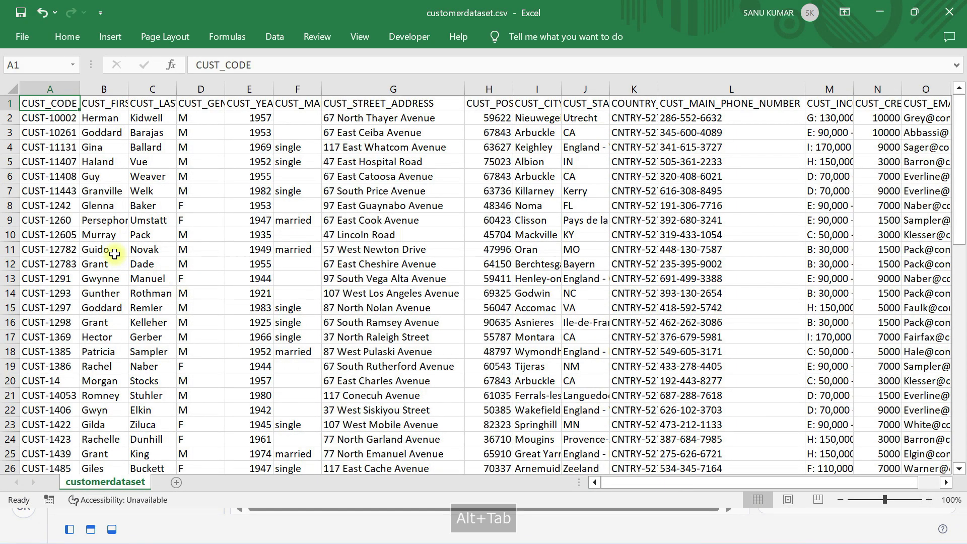
key(ctrl+shift+Down)
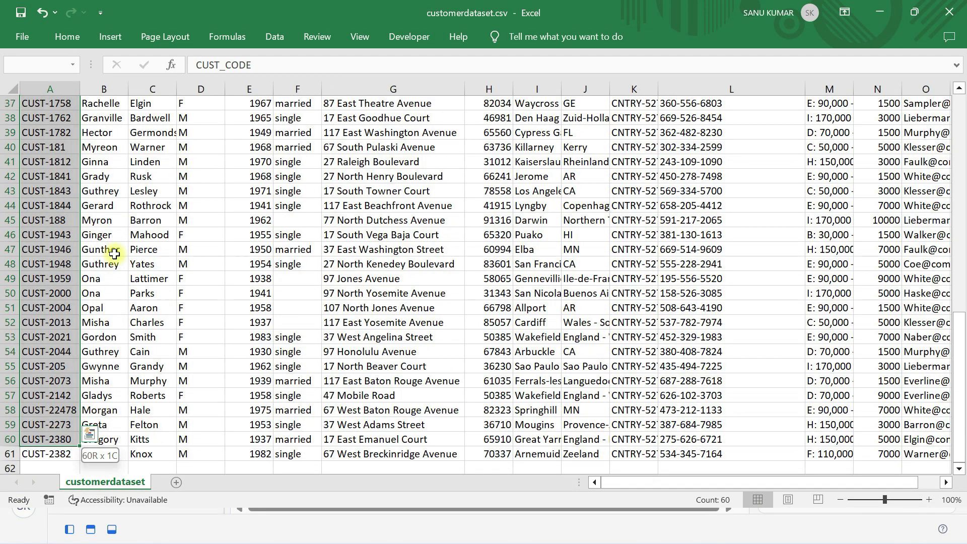
key(ctrl+Up)
key(Down)
key(ctrl+shift+Down)
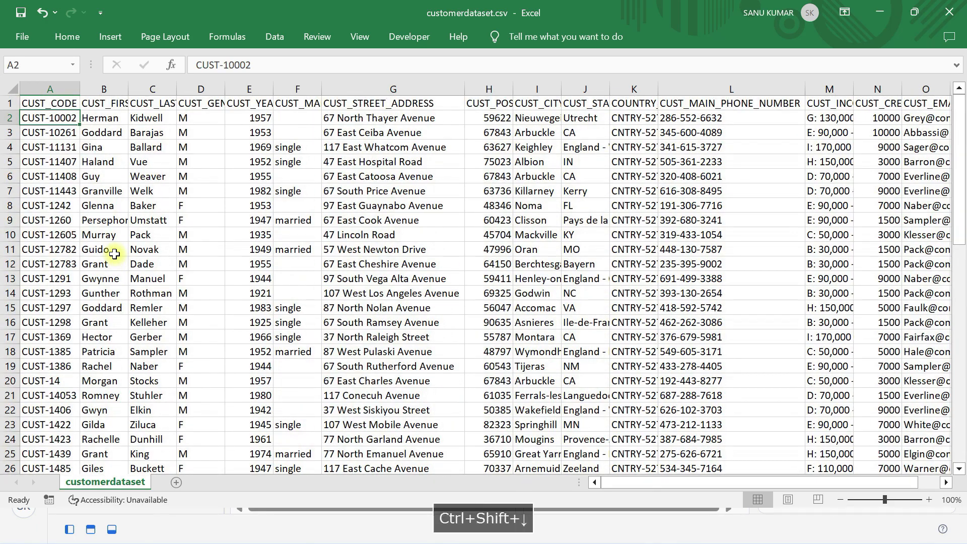
key(ctrl+Up)
key(Down)
key(ctrl+shift+Down)
key(ctrl+Up)
key(Up)
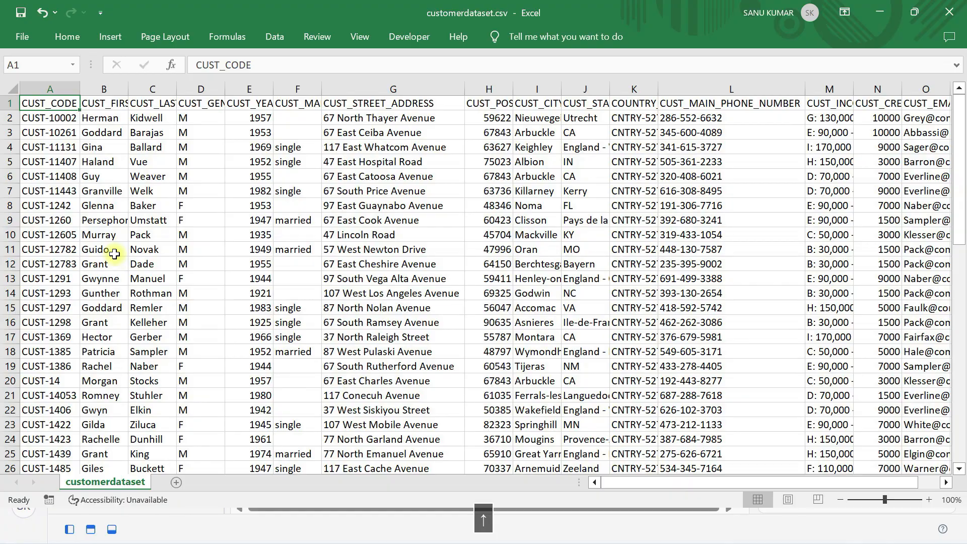
Step: Return to the Snowflake results and inspect the TOTAL_PURCHASE and TOT_PURCHASE_USD values in row 54
key(alt+Tab)
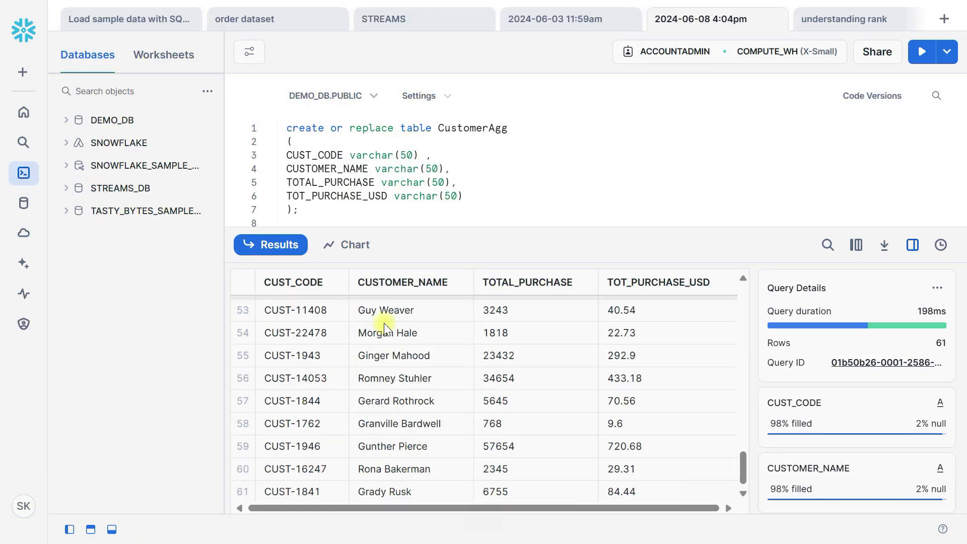
click(542, 341)
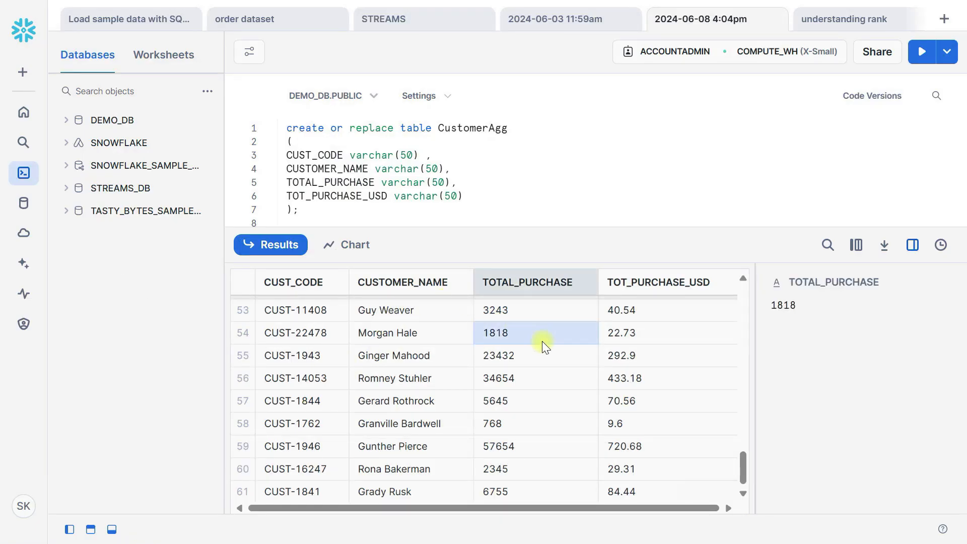
click(686, 335)
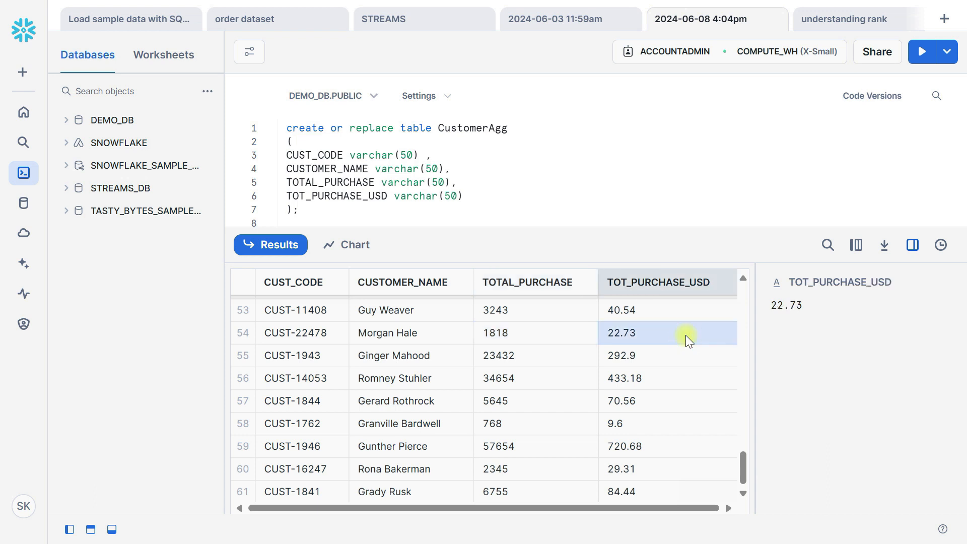
key(alt+Tab)
key(alt+Tab)
key(alt+Tab)
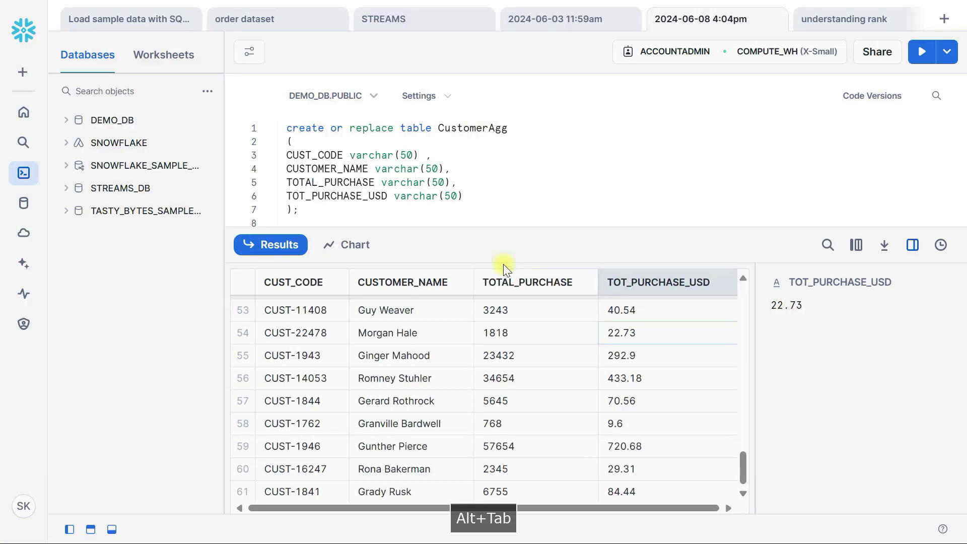